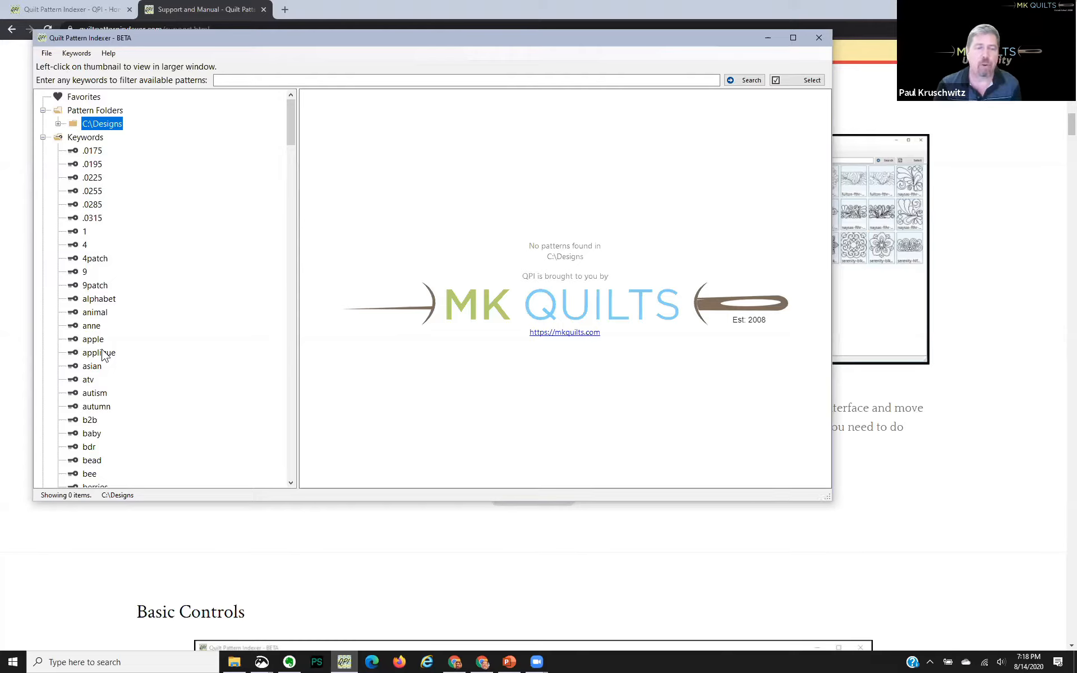
# View the patterns tagged with the keywords alphabet, applique, autumn and 9patch
pyautogui.click(96, 300)
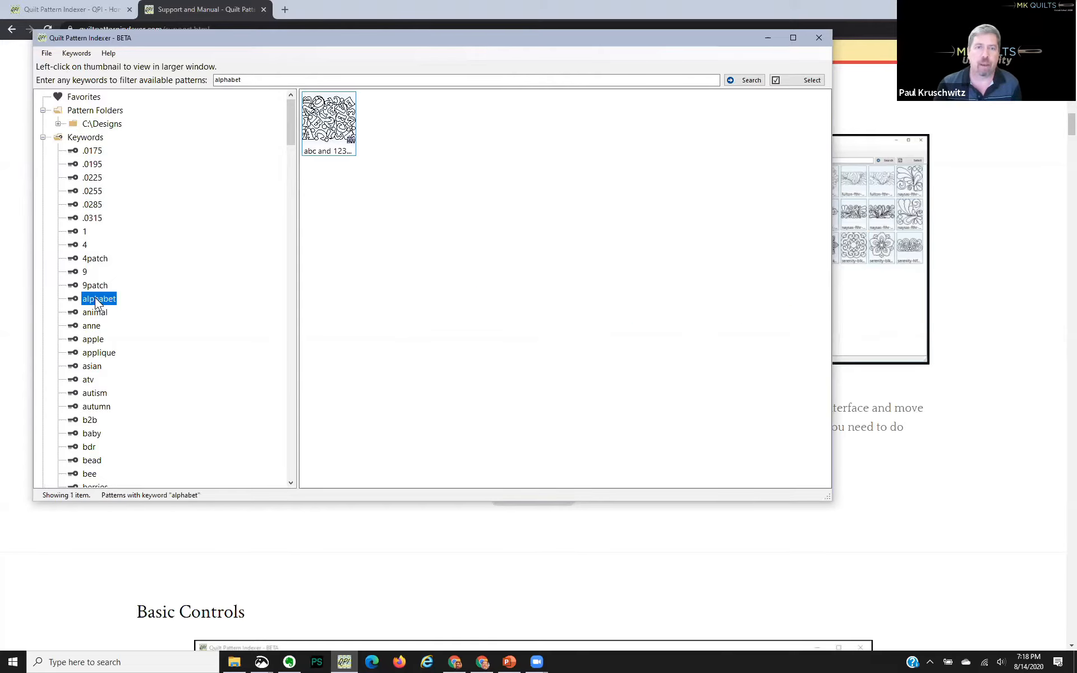
pyautogui.click(92, 355)
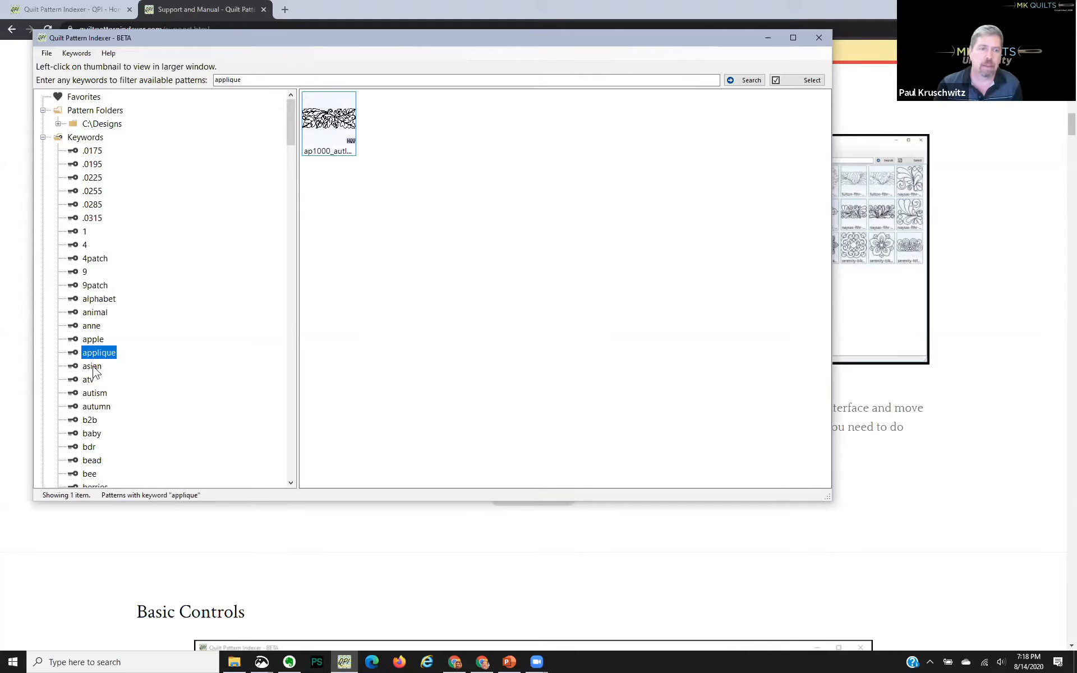
pyautogui.click(91, 408)
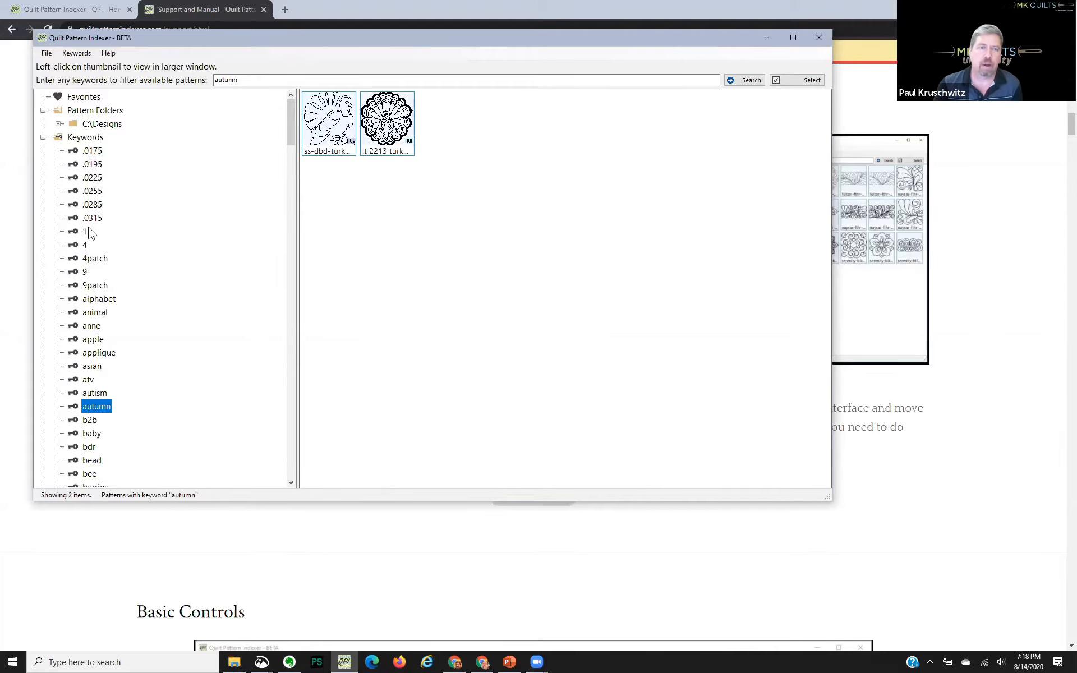
pyautogui.click(94, 285)
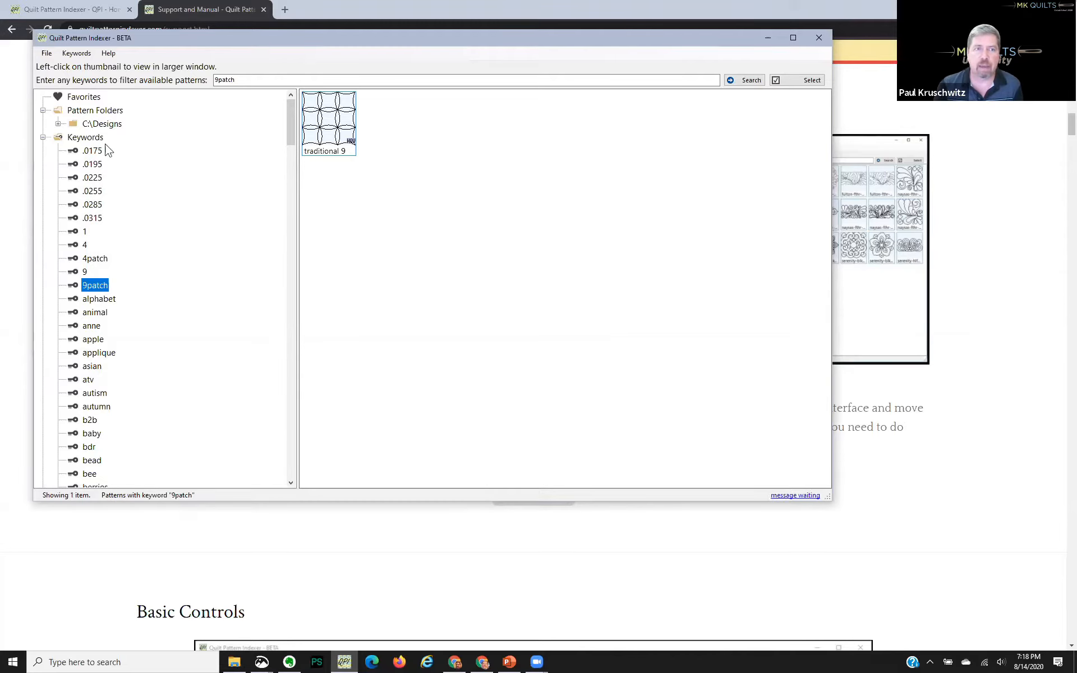
# View the patterns tagged with the numeric keywords .0225, .0195 and .0285, and look through the keyword list
pyautogui.click(92, 177)
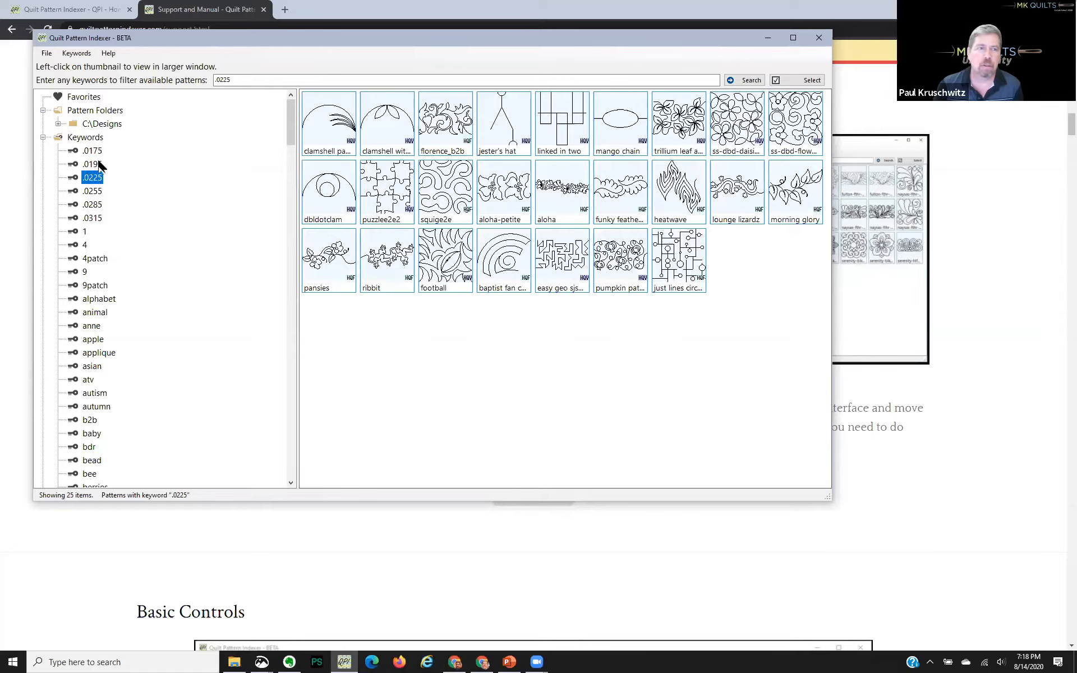
pyautogui.click(96, 164)
pyautogui.click(100, 208)
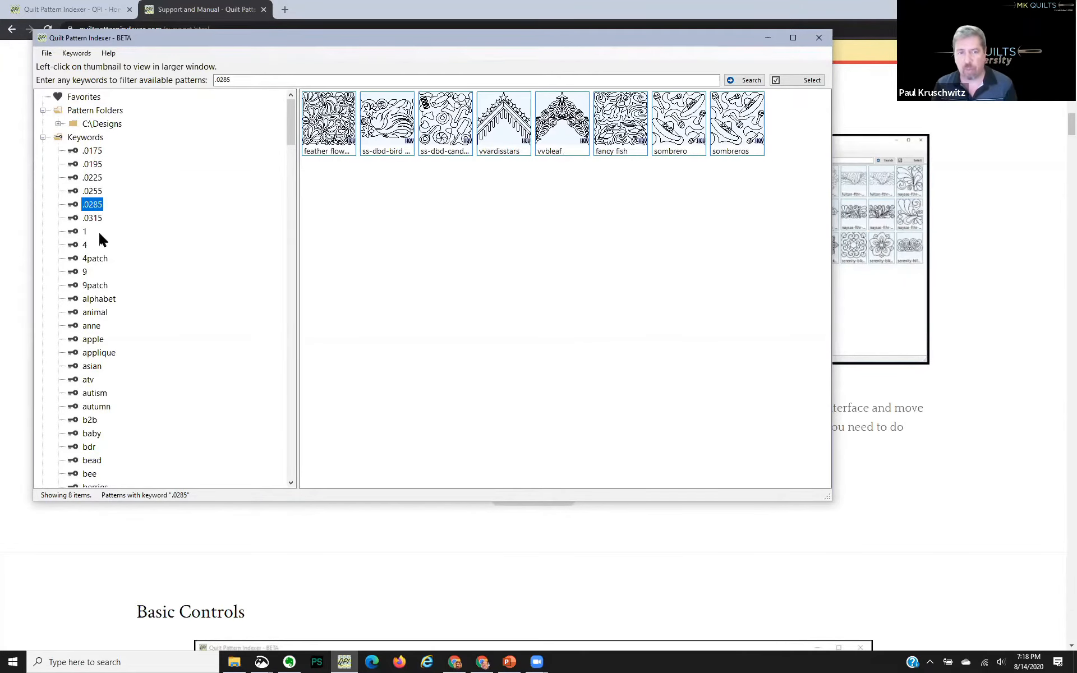
pyautogui.scroll(-4, 190, 284)
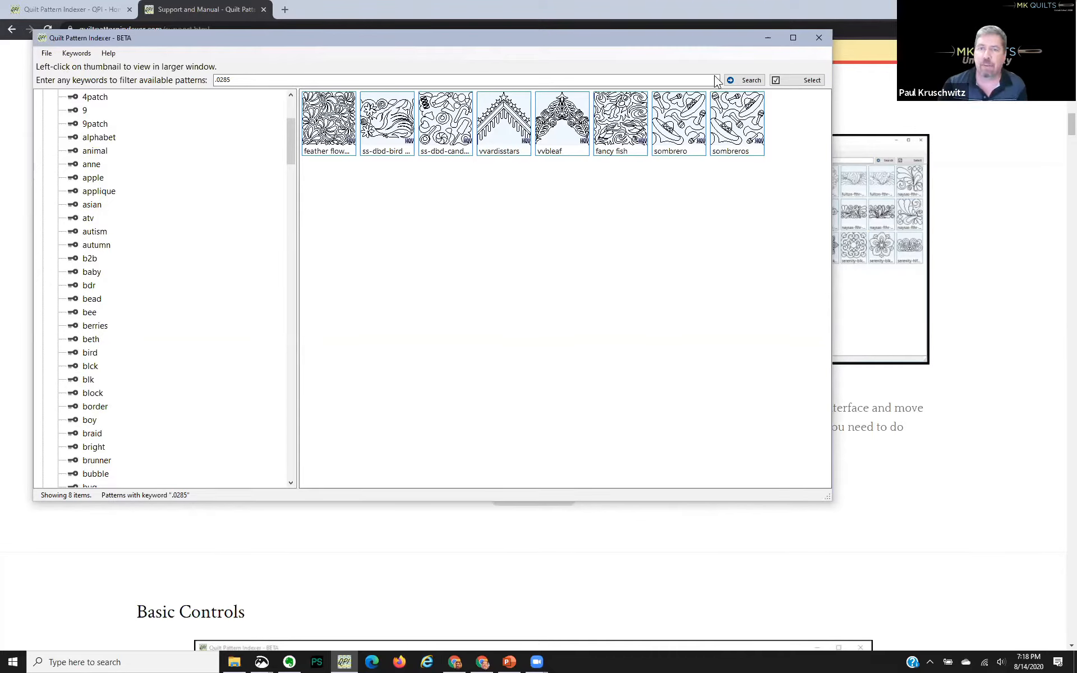
pyautogui.scroll(4, 171, 197)
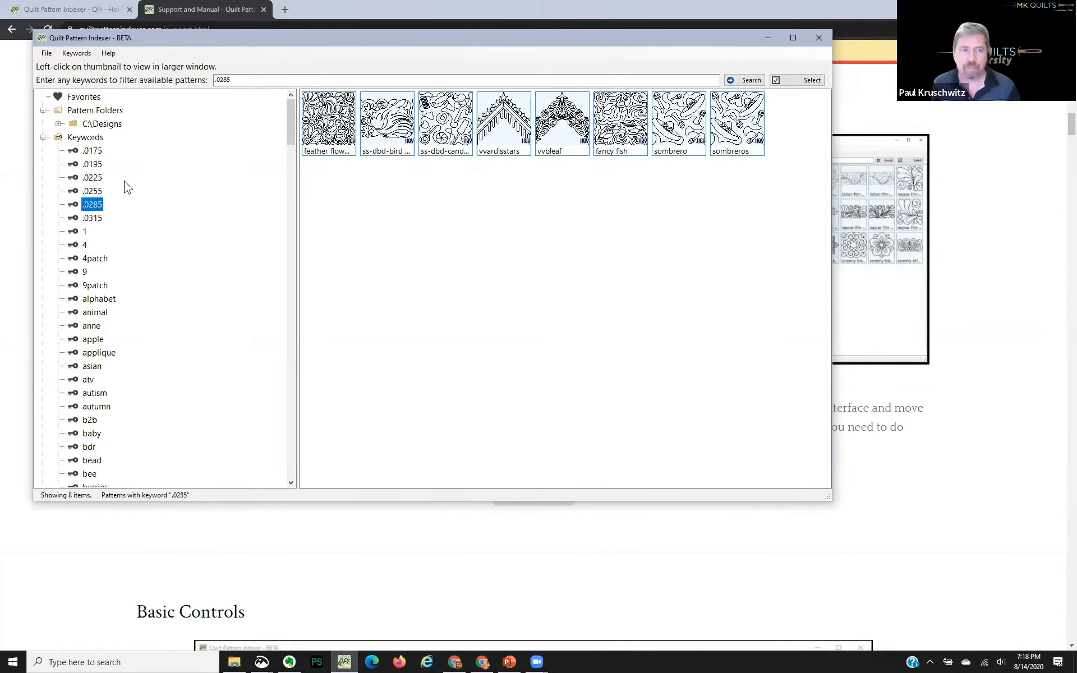
# Collapse the Keywords list, and expand the C:\Designs folder and its HQ Designs subfolder
pyautogui.click(45, 139)
pyautogui.click(43, 97)
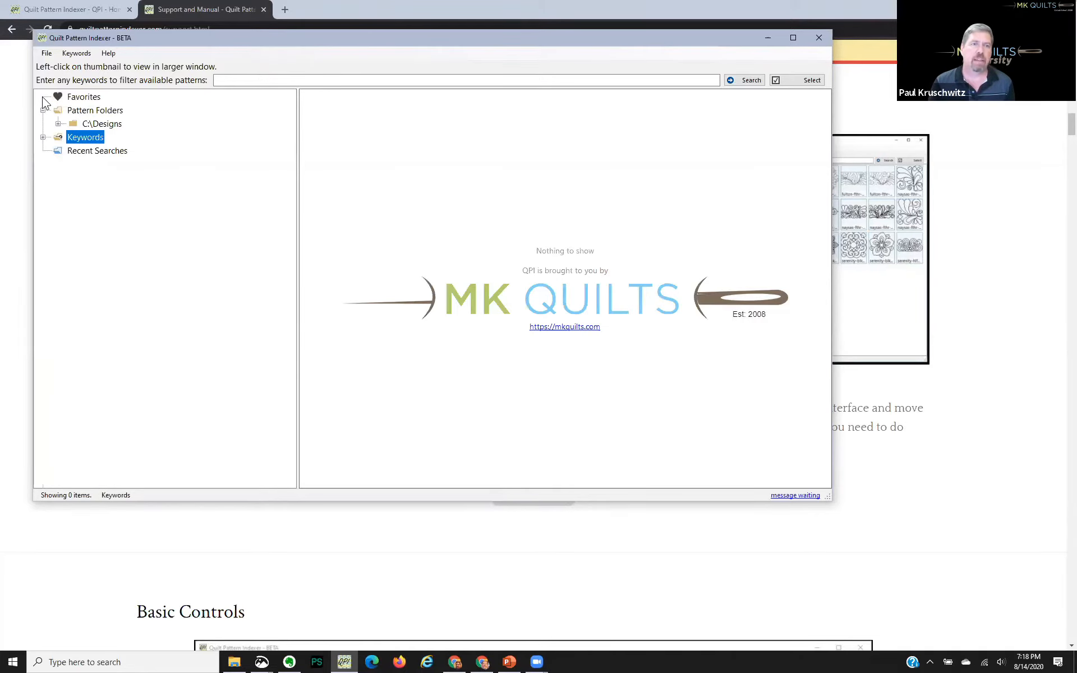
pyautogui.click(93, 123)
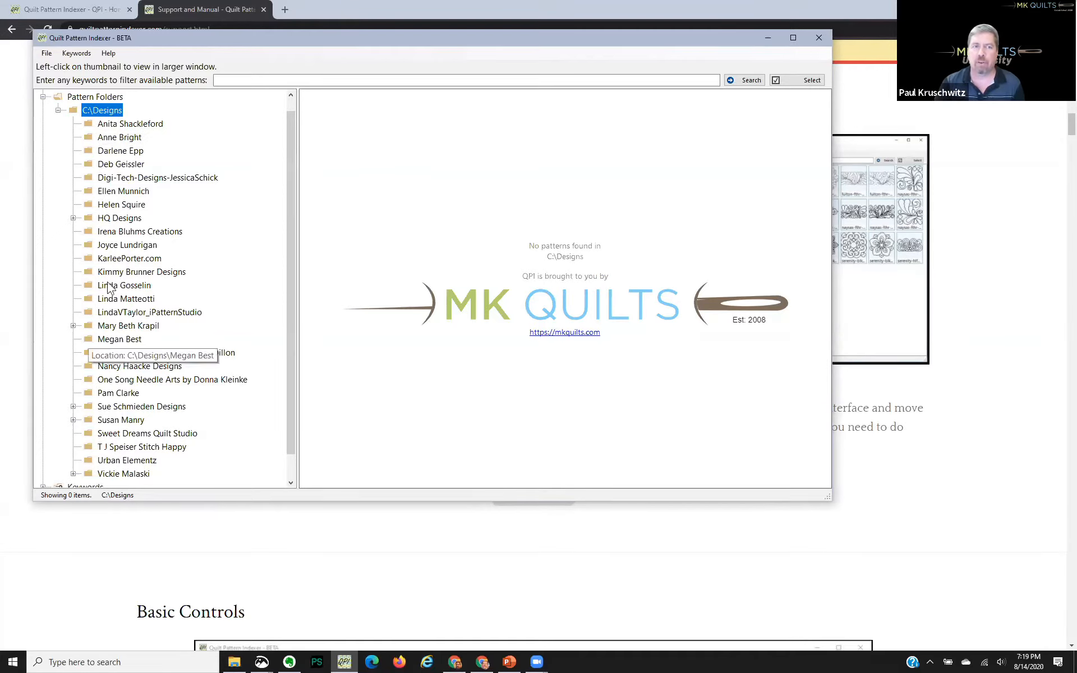
pyautogui.click(121, 218)
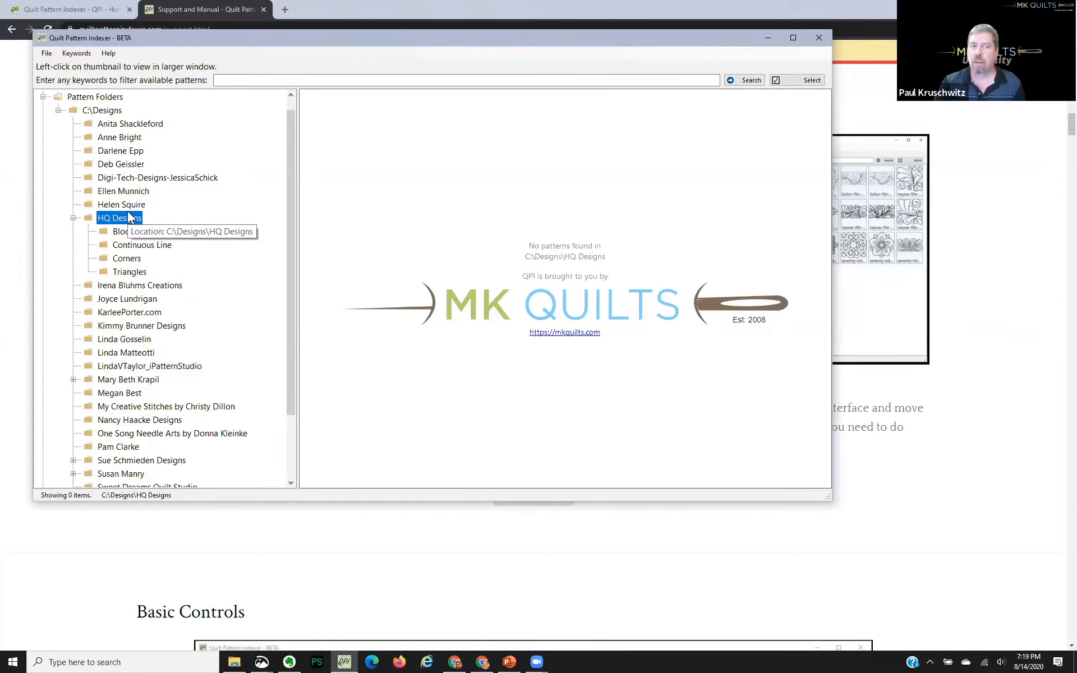
# Search C:\Designs for the keyword leaf and preview the sunflower love - sashing pattern in a larger window
pyautogui.click(101, 111)
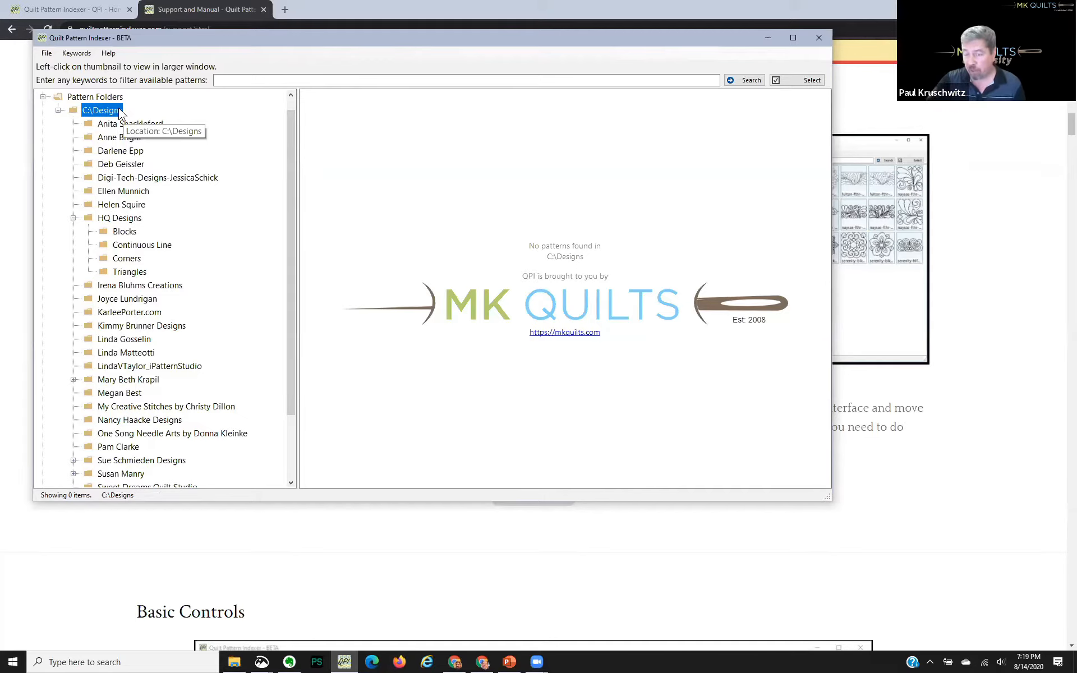
pyautogui.click(235, 81)
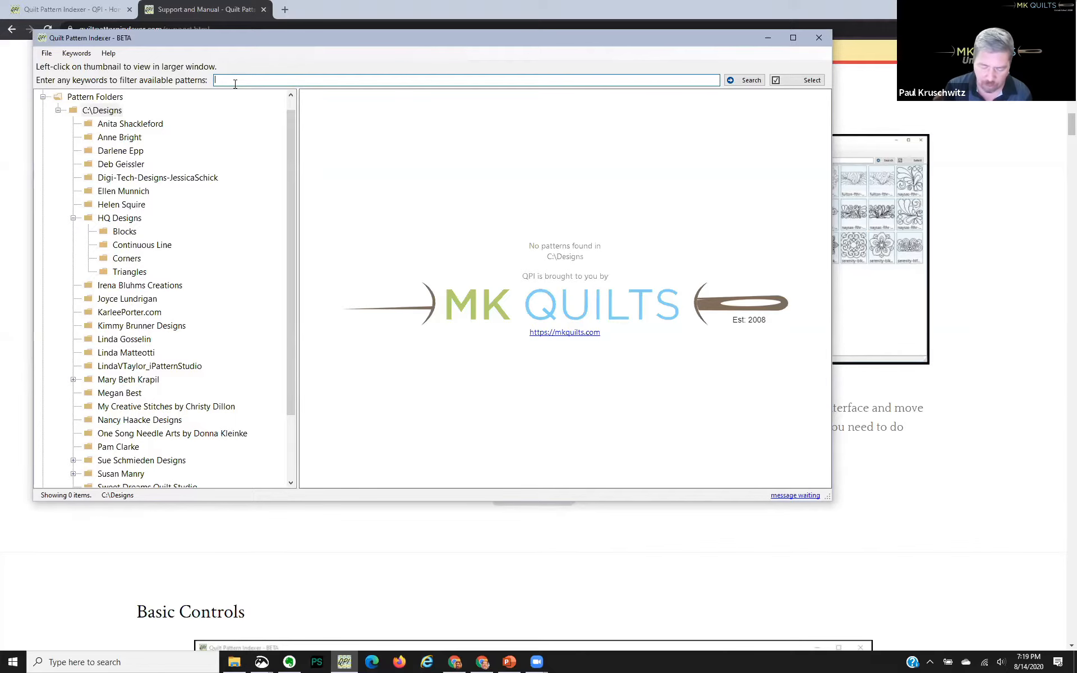
pyautogui.write('leaf')
pyautogui.press('Return')
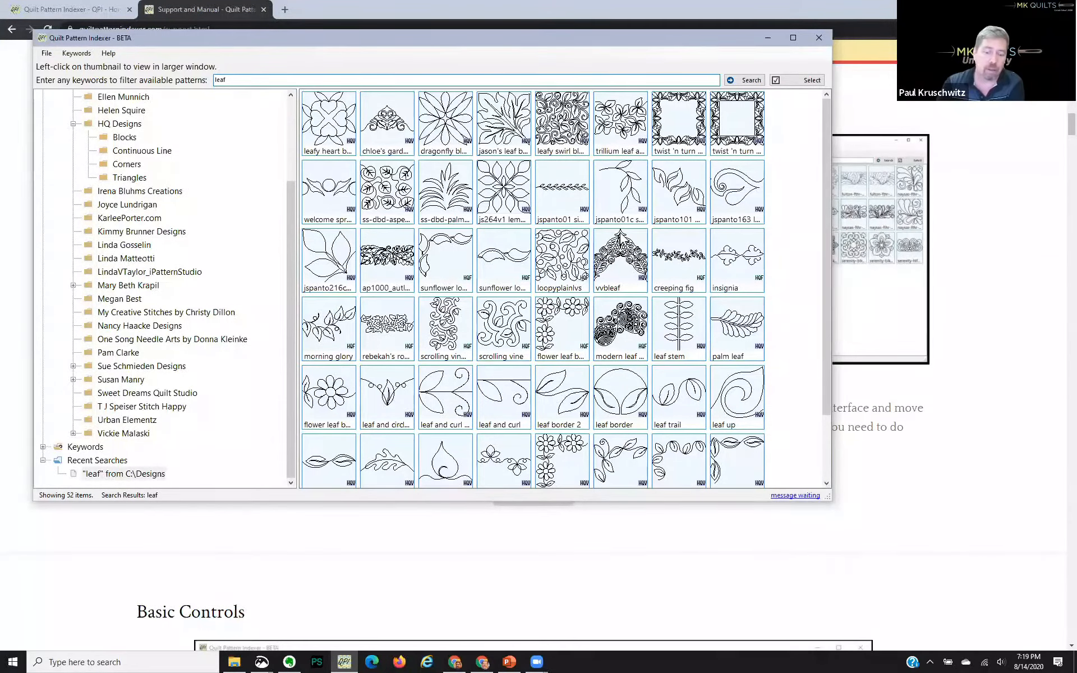
pyautogui.click(513, 264)
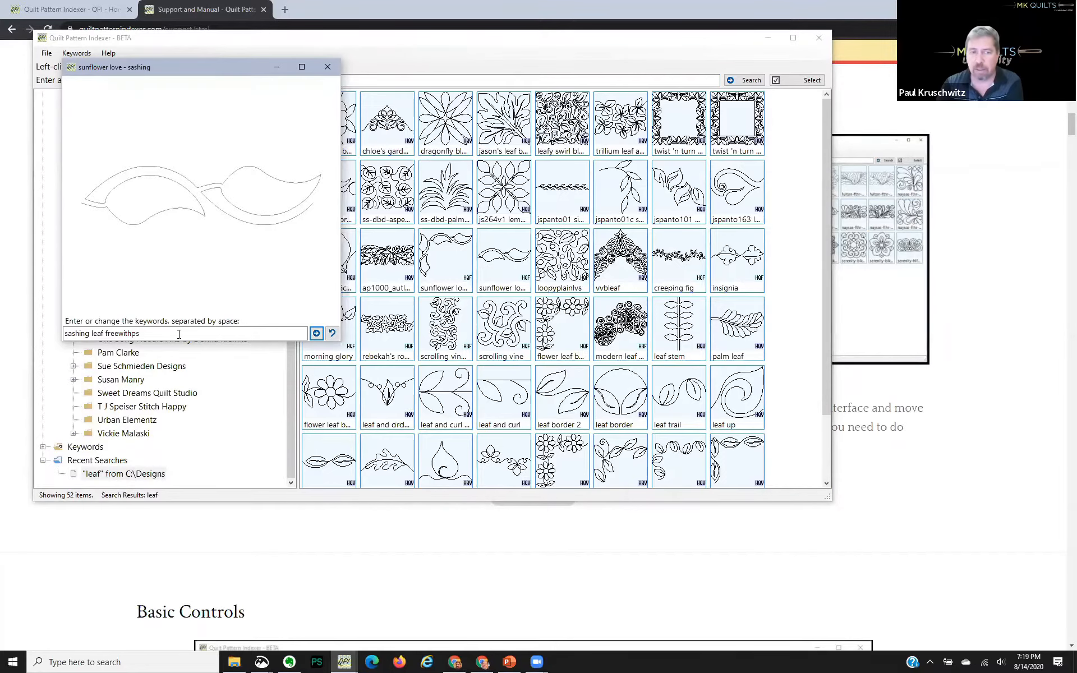
pyautogui.click(328, 67)
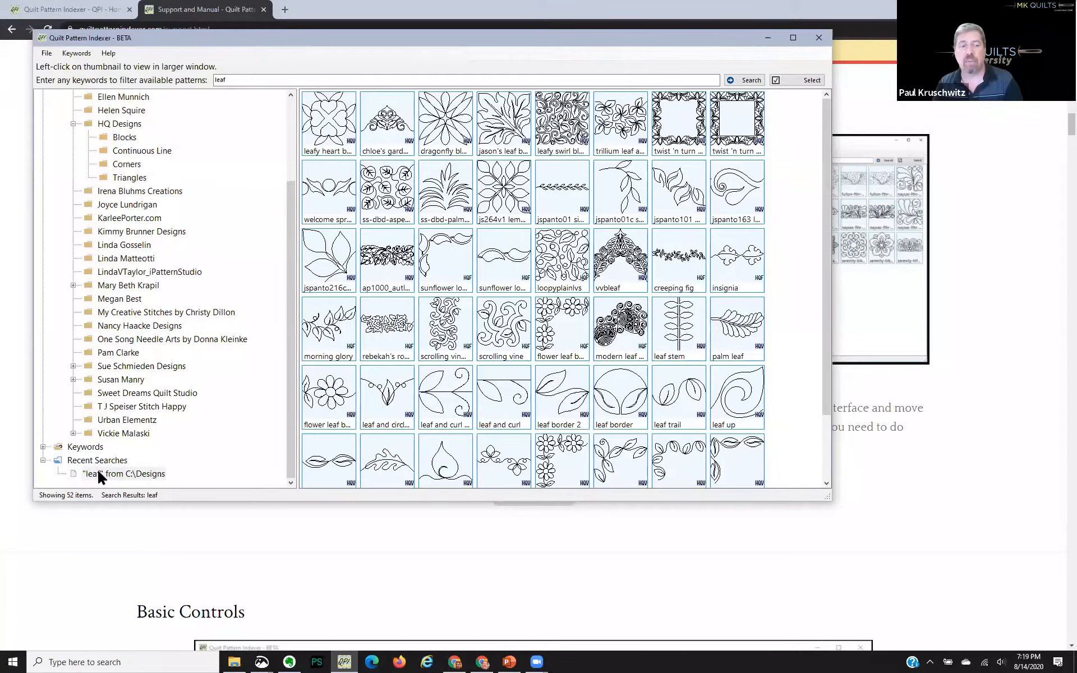
# Search C:\Designs for patterns with the keyword dog
pyautogui.doubleClick(238, 80)
pyautogui.write('dog')
pyautogui.press('Return')
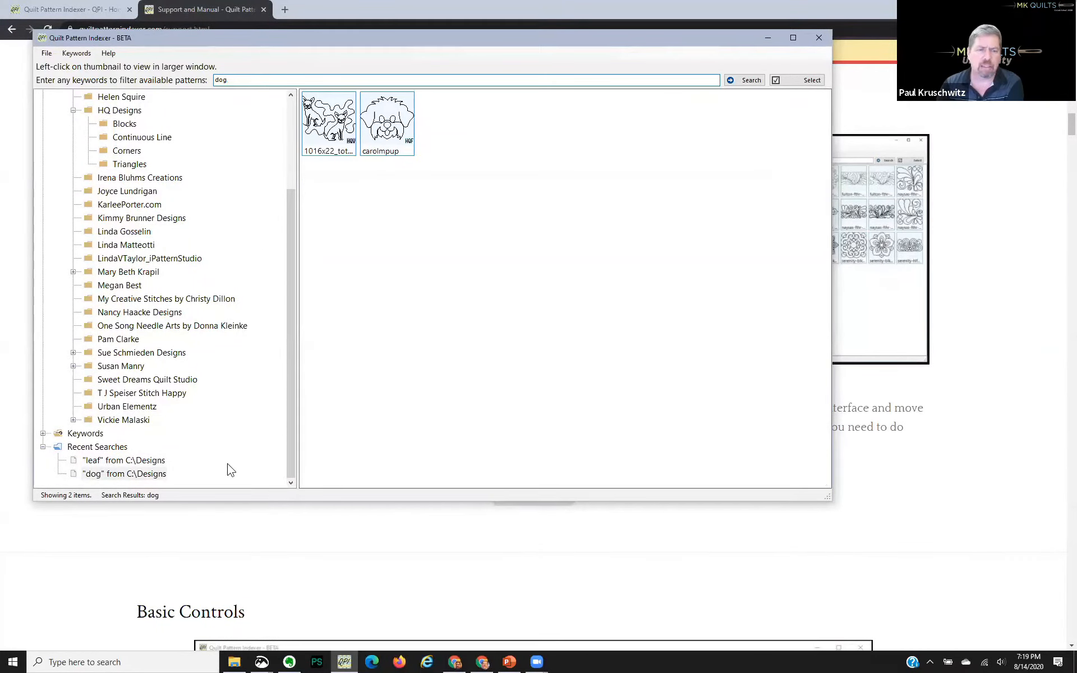
# Switch between the saved leaf and dog results in Recent Searches, and repeat the leaf search
pyautogui.click(137, 463)
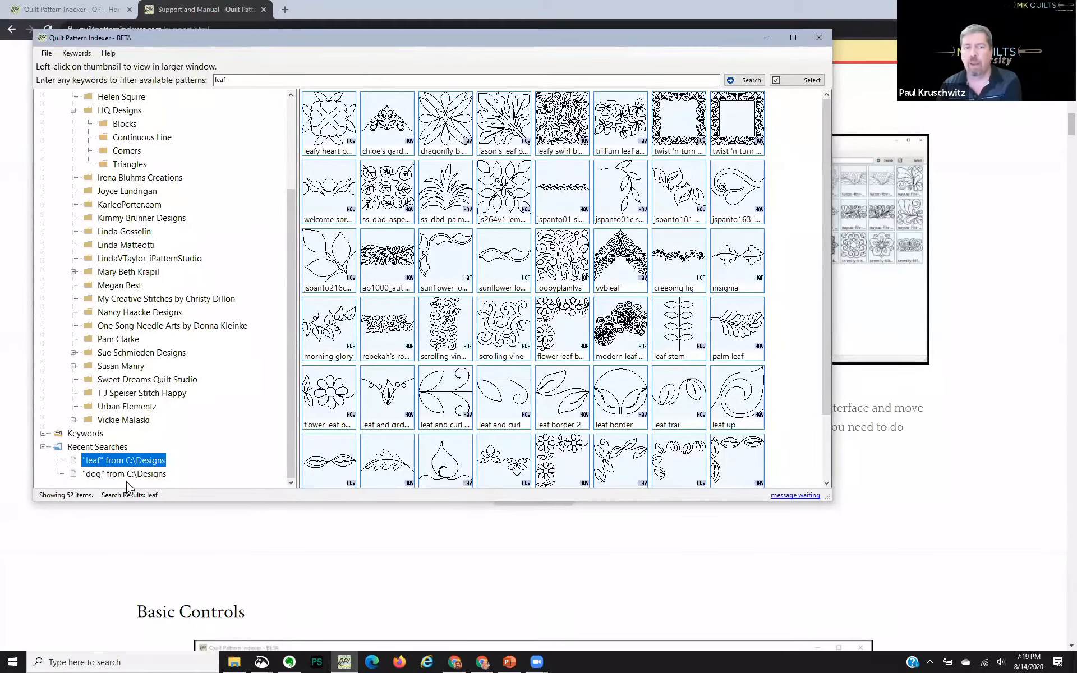
pyautogui.click(129, 477)
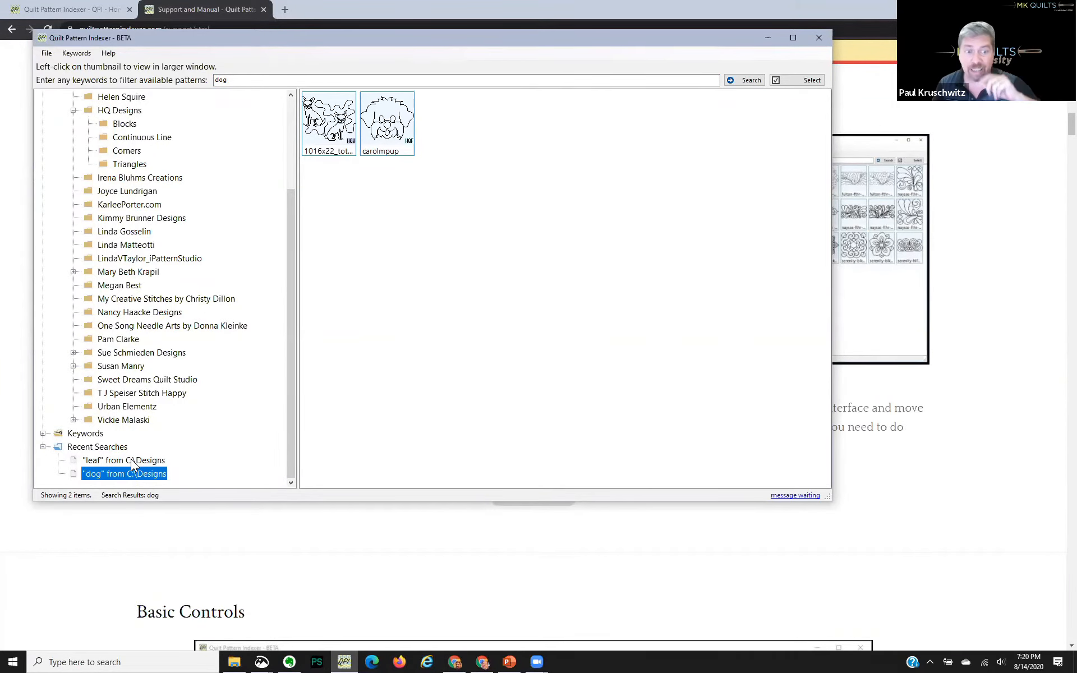
pyautogui.click(132, 461)
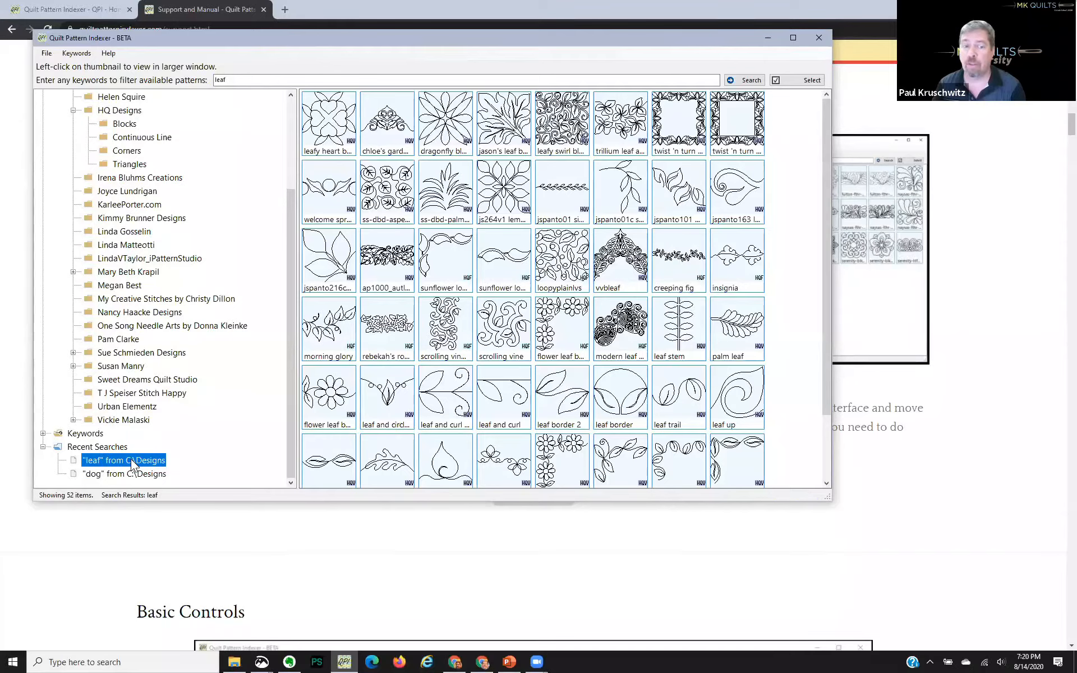
pyautogui.rightClick(131, 459)
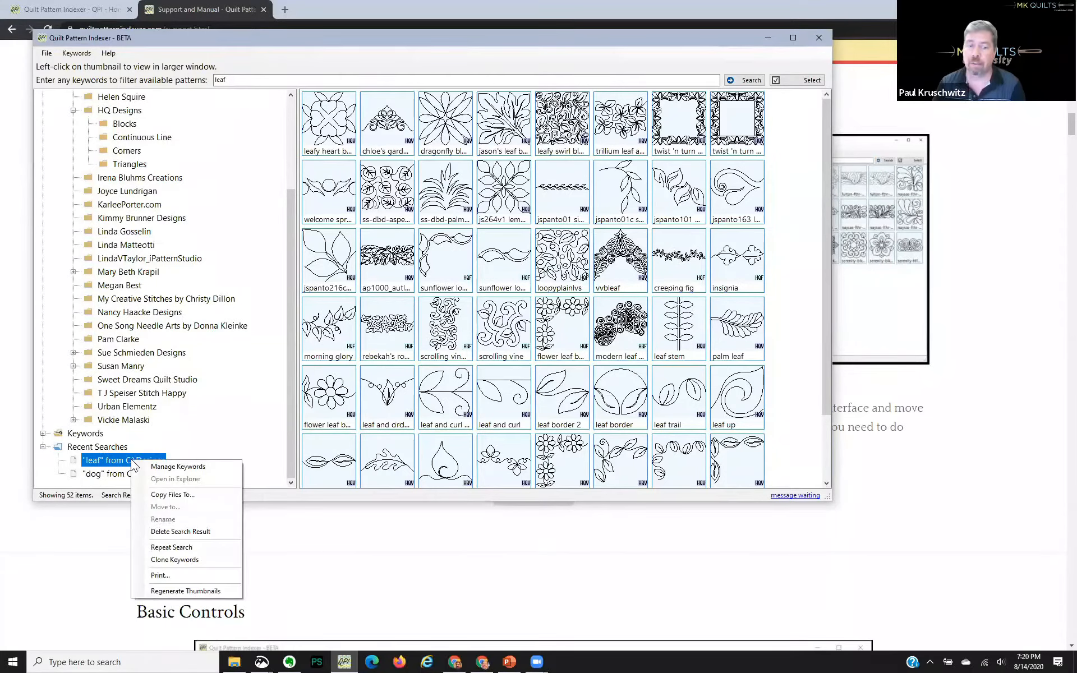
pyautogui.click(171, 548)
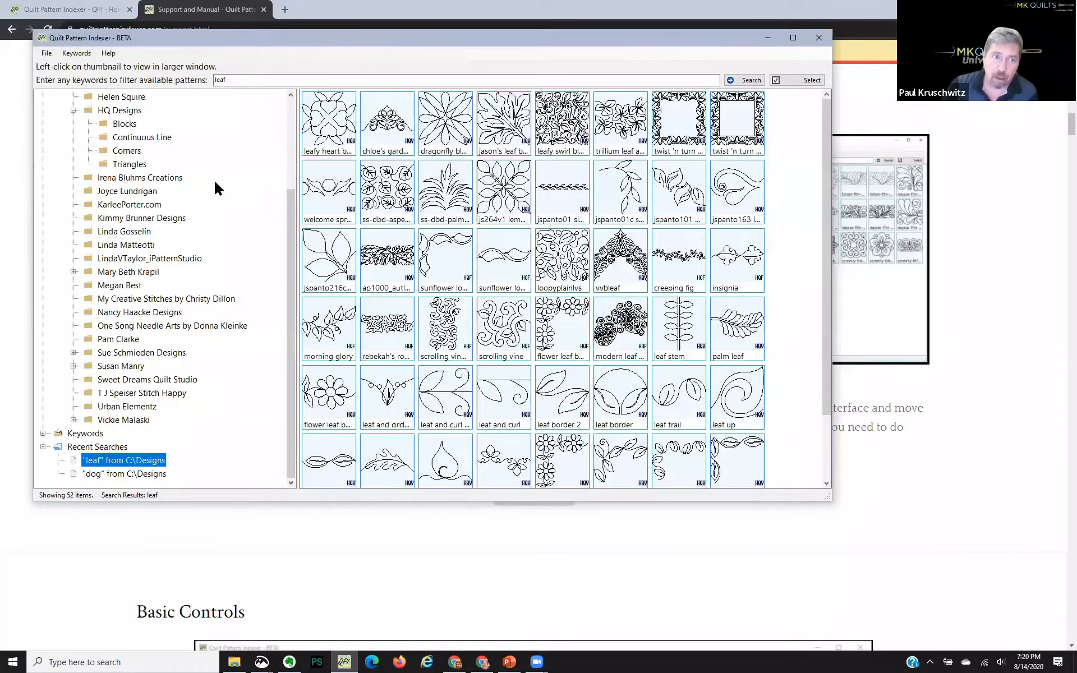
# Search the whole C:\Designs folder for patterns without keywords, using an empty pair of quotes "" as the search term
pyautogui.click(119, 111)
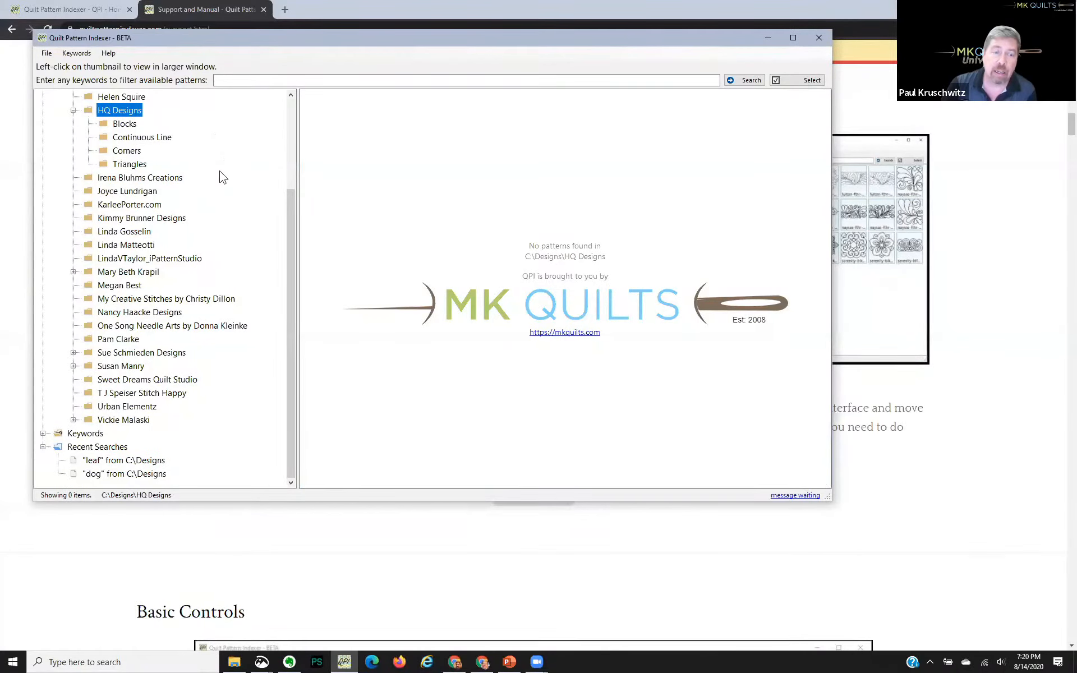
pyautogui.scroll(1, 225, 185)
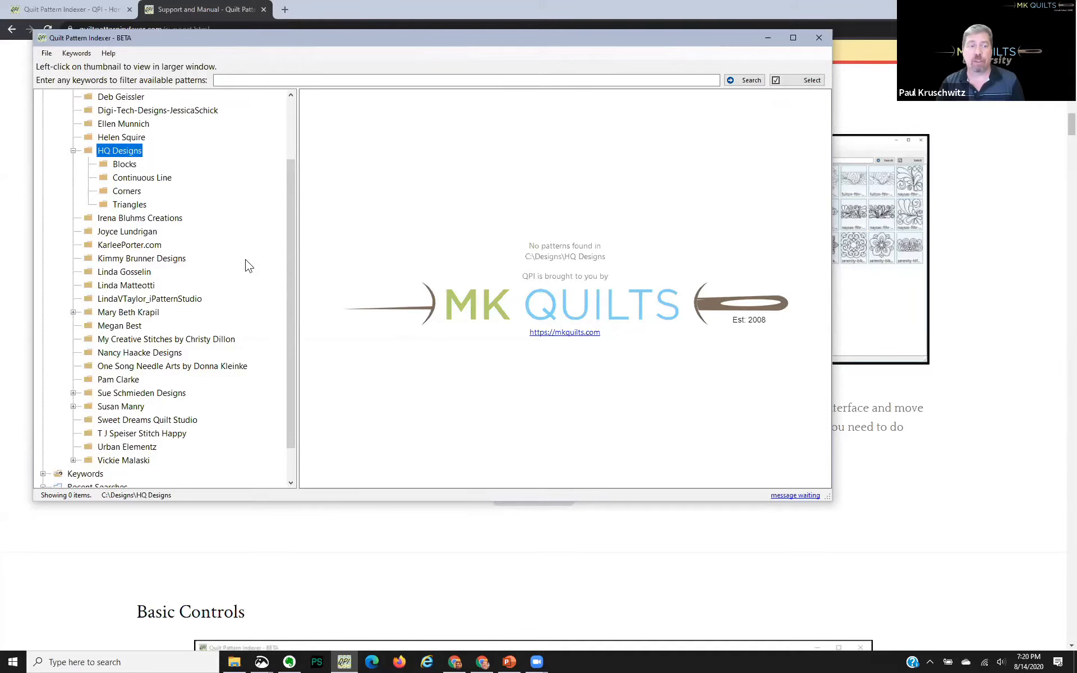
pyautogui.scroll(2, 249, 266)
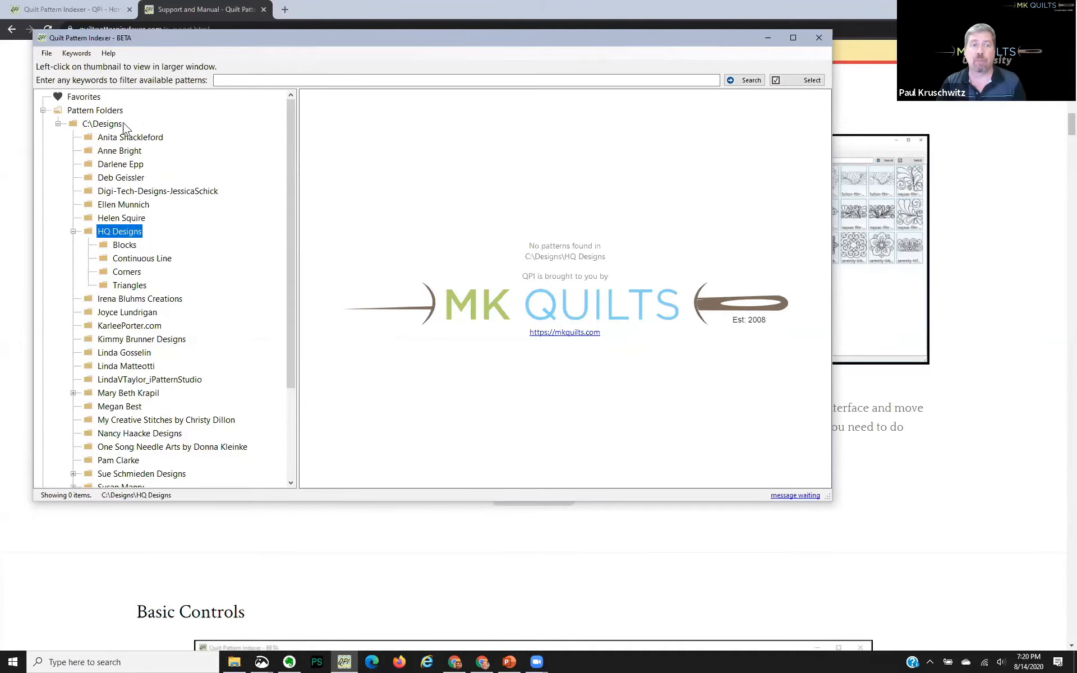
pyautogui.click(115, 125)
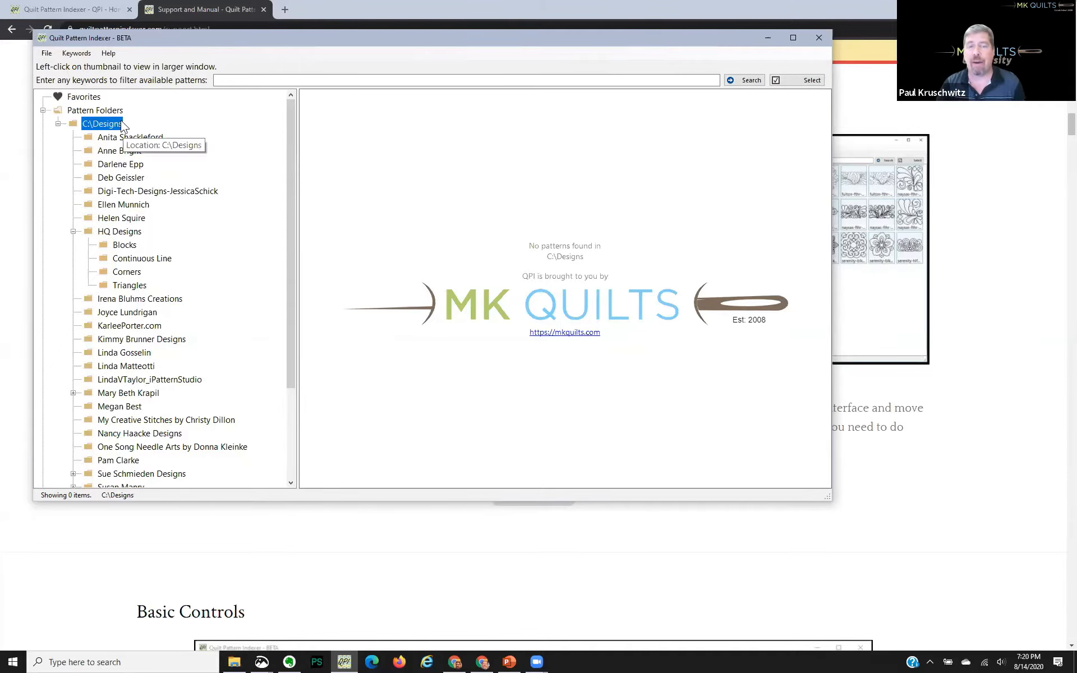
pyautogui.click(265, 78)
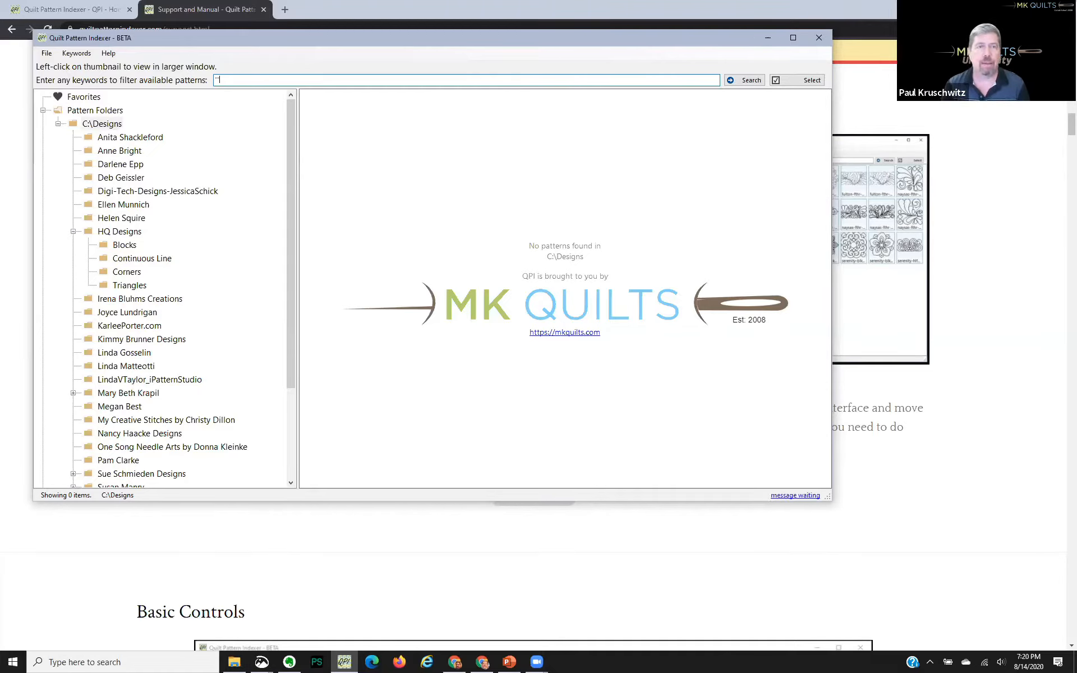
pyautogui.press('Return')
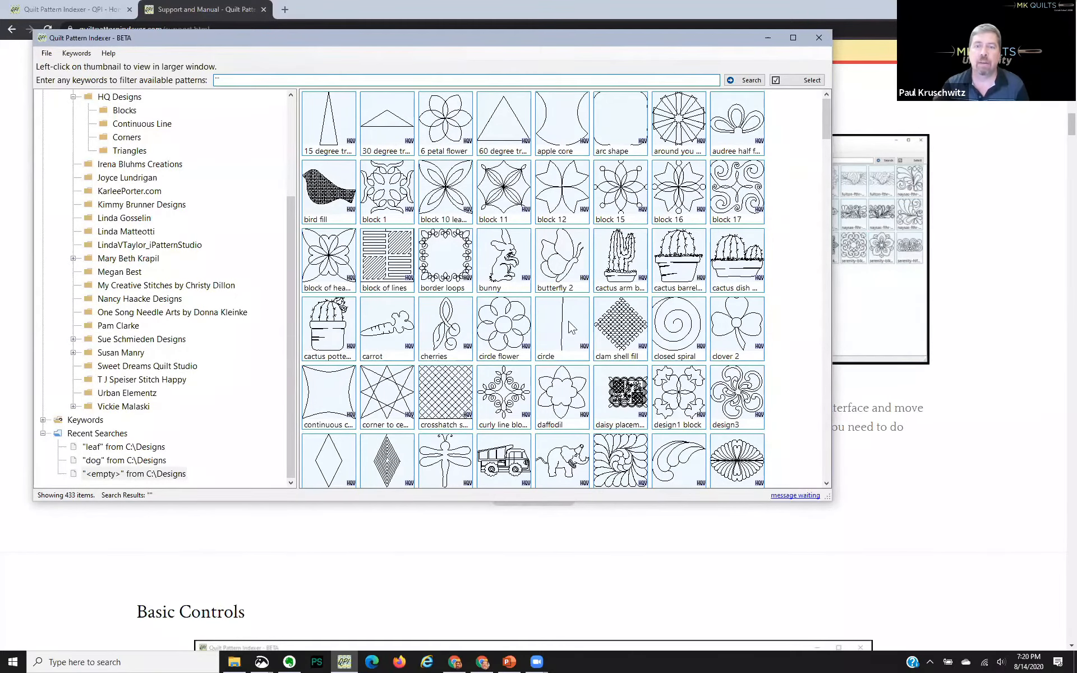
# Look through the patterns without keywords and preview the ornament pattern in a larger window
pyautogui.scroll(-2, 562, 364)
pyautogui.scroll(-8, 561, 354)
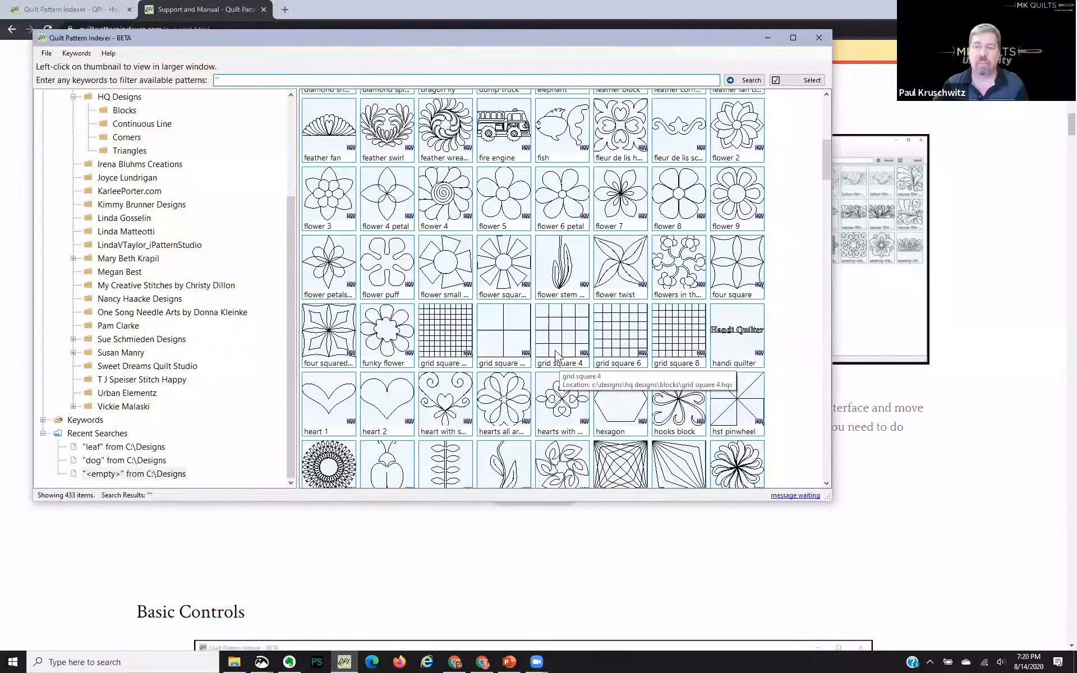
pyautogui.click(564, 261)
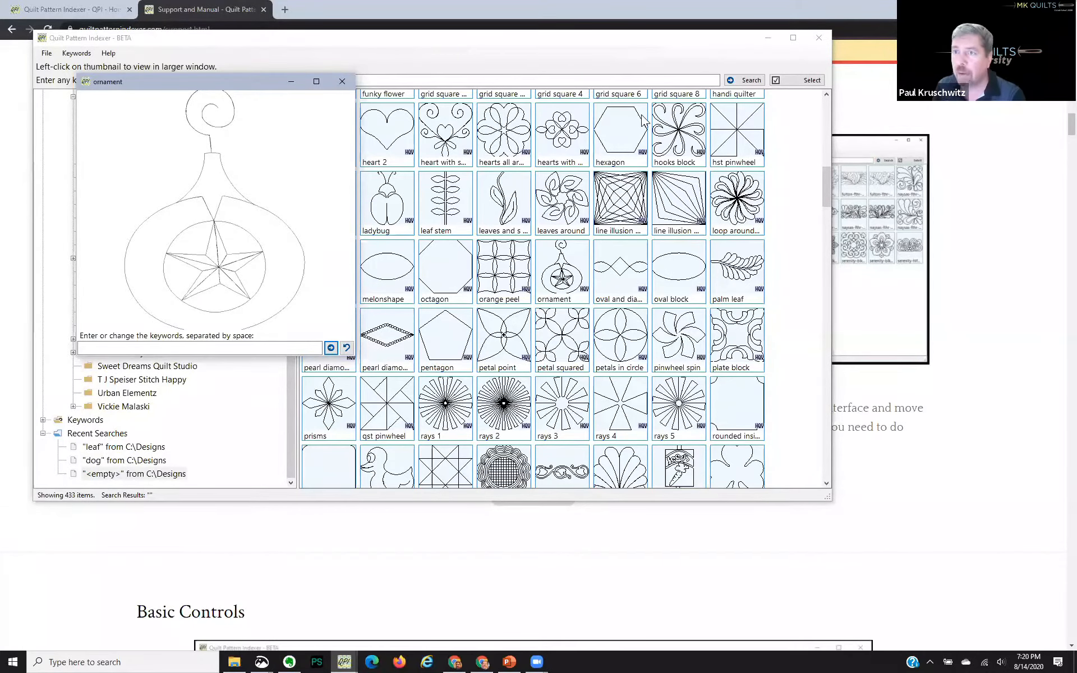
pyautogui.click(342, 81)
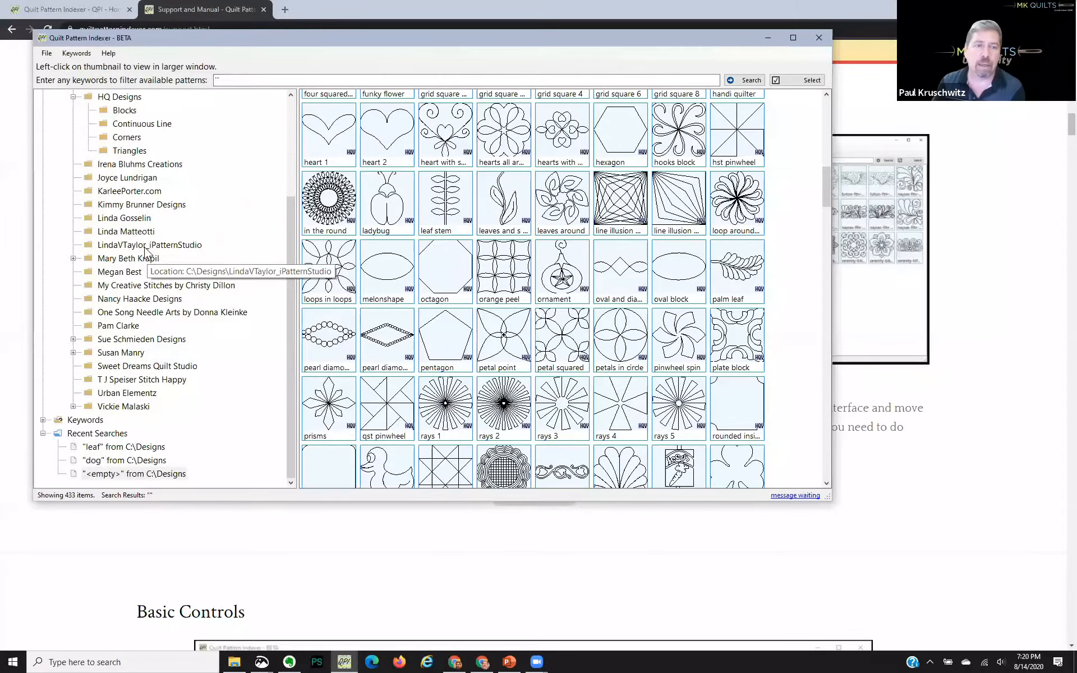
# Search only the iPatternStudio designer folder for patterns without keywords, using "" as the search term
pyautogui.click(144, 249)
pyautogui.click(330, 81)
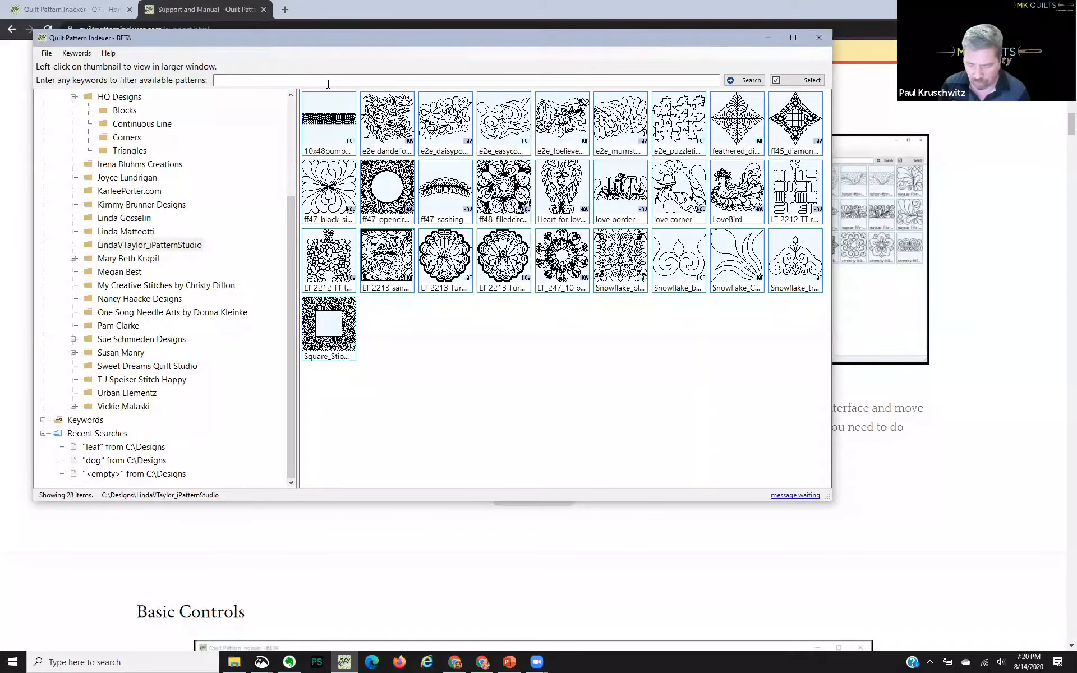
pyautogui.write('""')
pyautogui.press('Return')
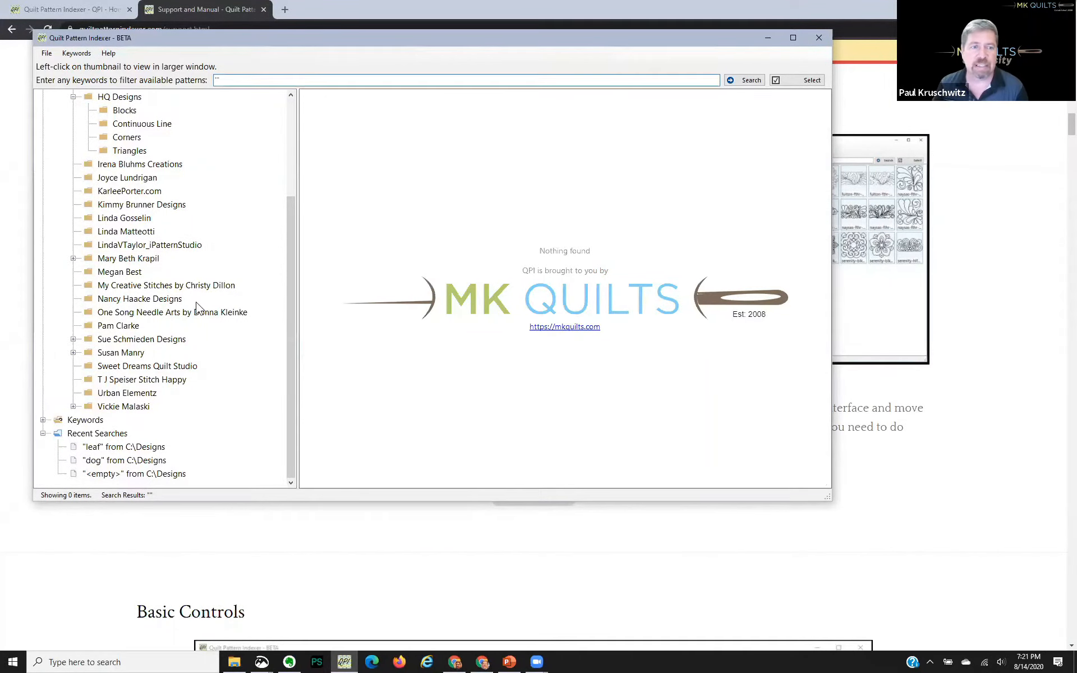
# Expand the designer folder containing block designs MBK and the designer folder containing Blocks, Borders, Repeats and Whole Cloth
pyautogui.click(121, 259)
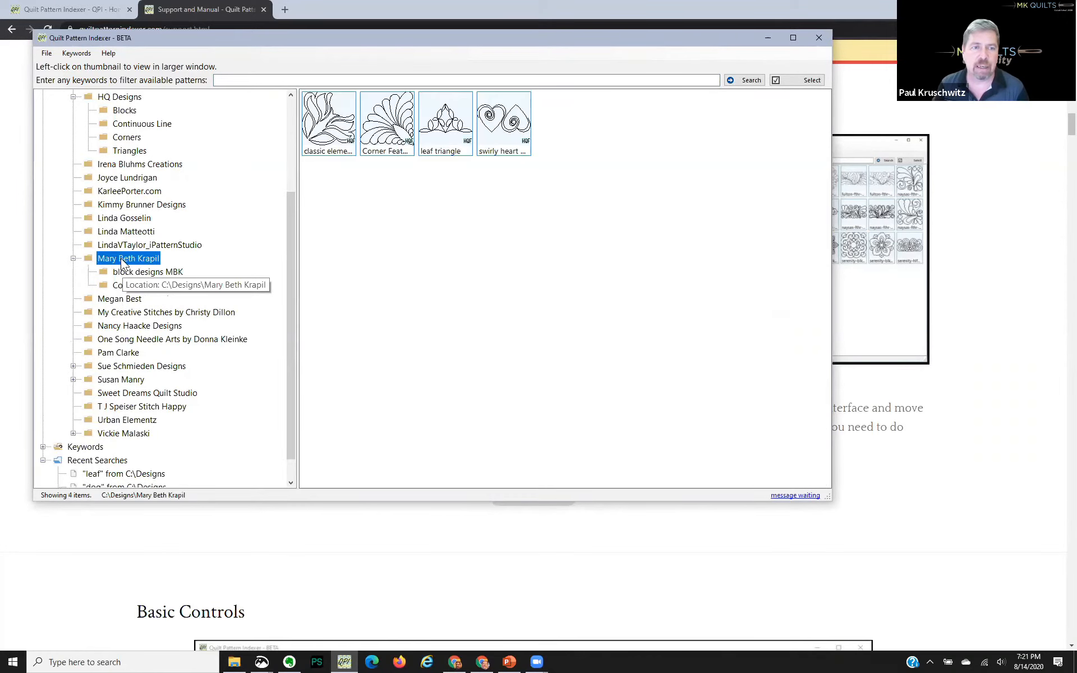
pyautogui.click(130, 367)
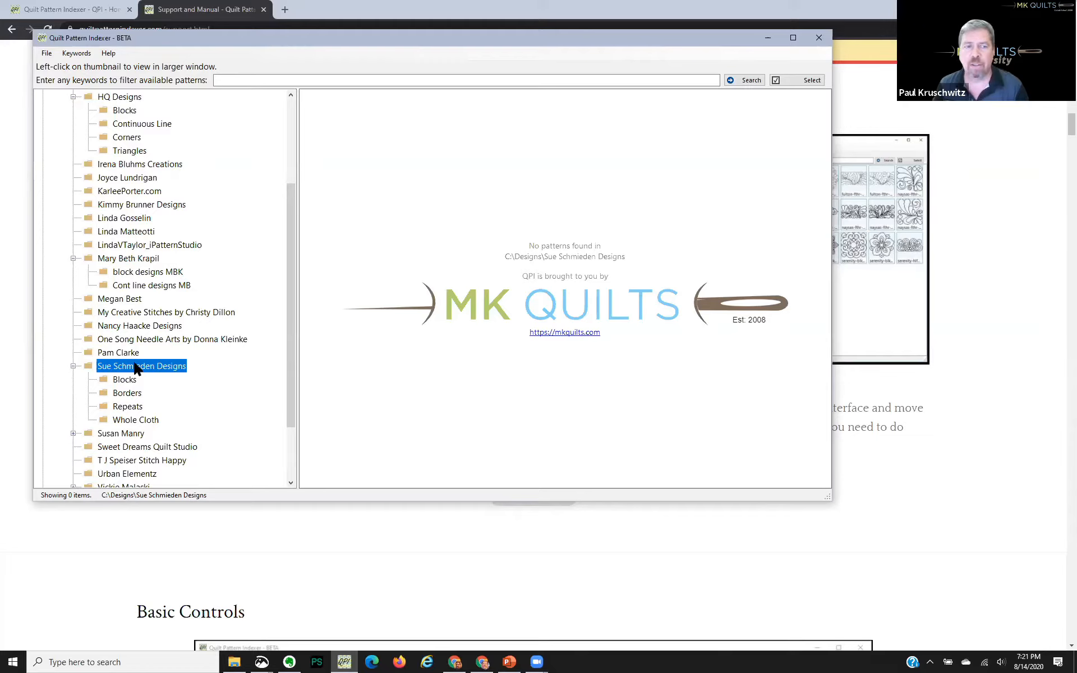
# Expand the designer folder containing Piano Keys and reselect the designer folder containing Blocks, Borders, Repeats and Whole Cloth
pyautogui.click(73, 366)
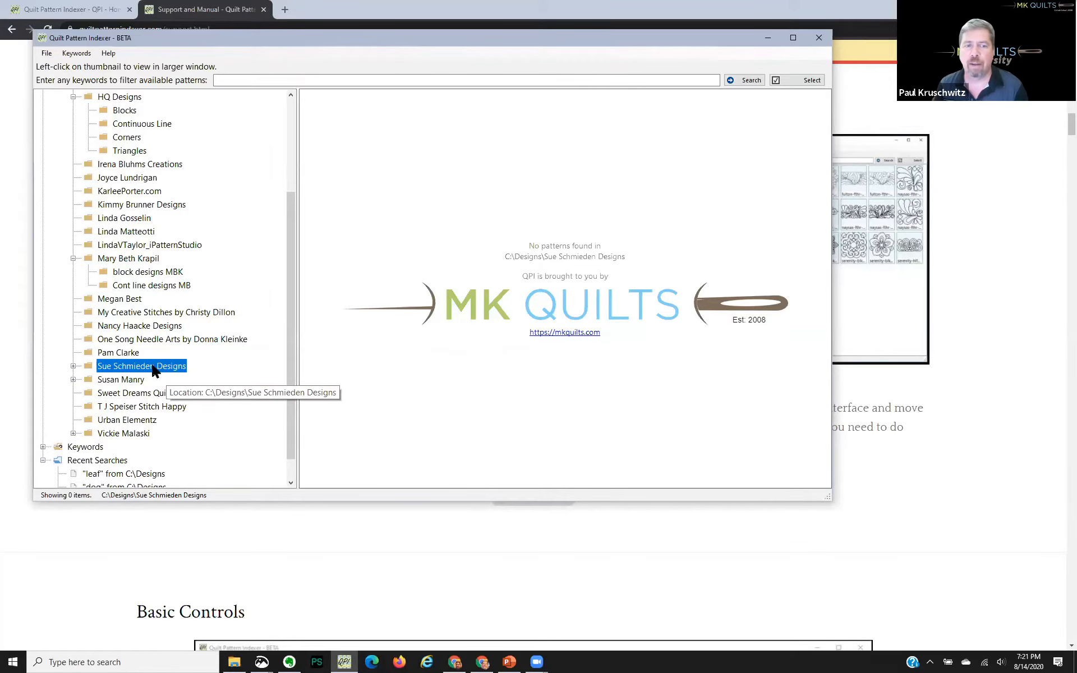
pyautogui.doubleClick(124, 380)
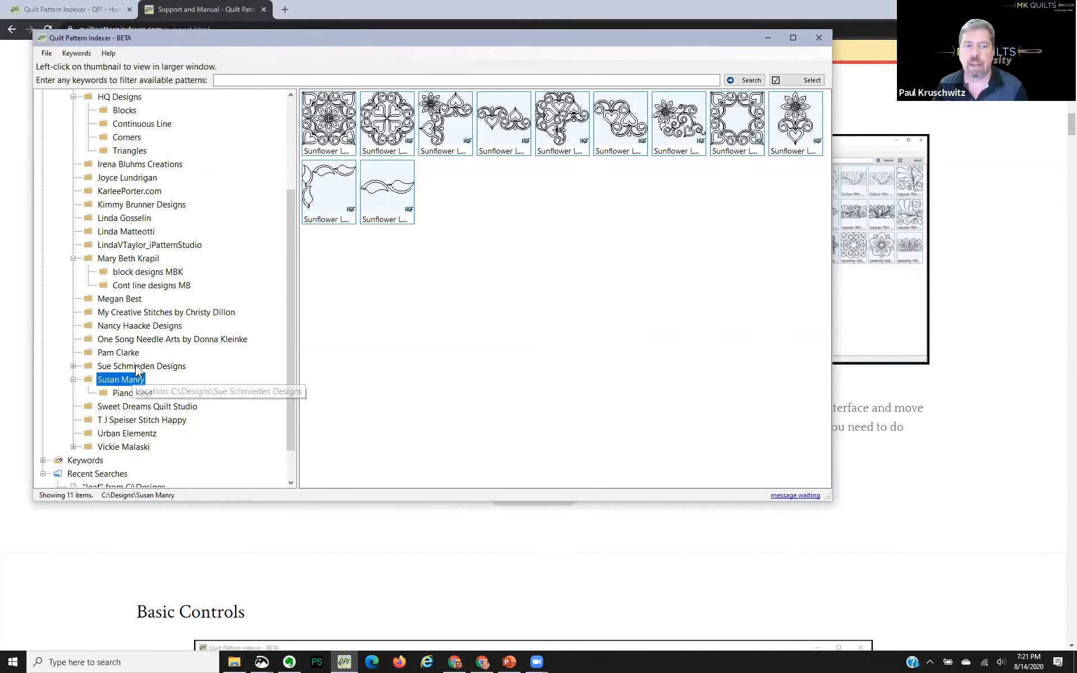
pyautogui.doubleClick(136, 365)
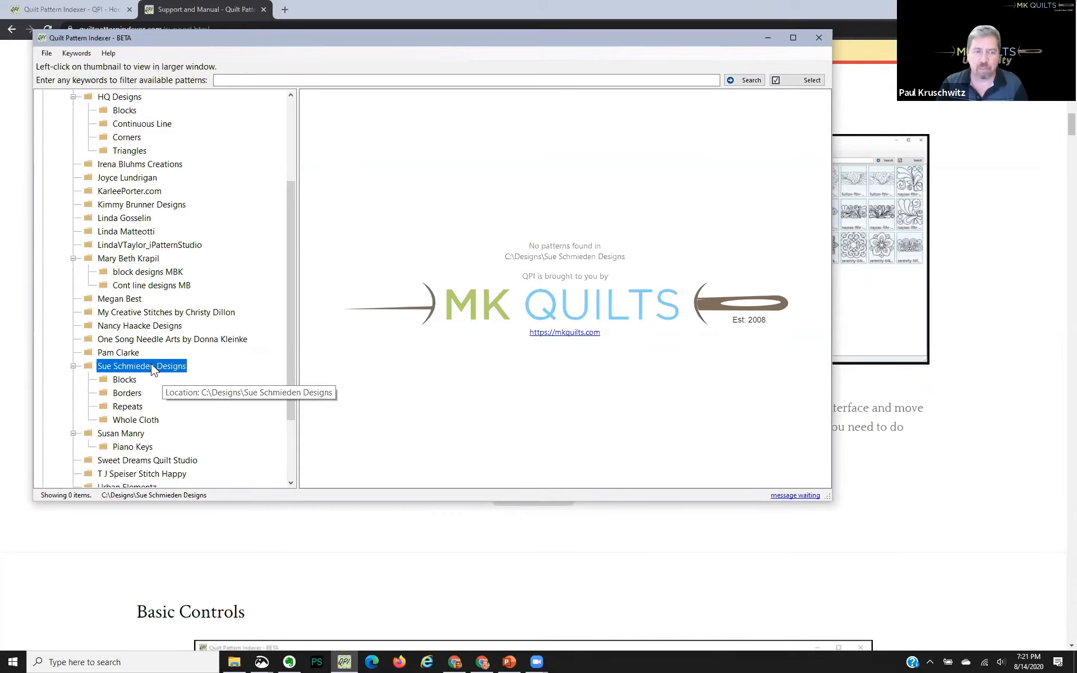
# Search the selected designer folder and its subfolders for patterns without keywords, using "" as the search term
pyautogui.click(277, 80)
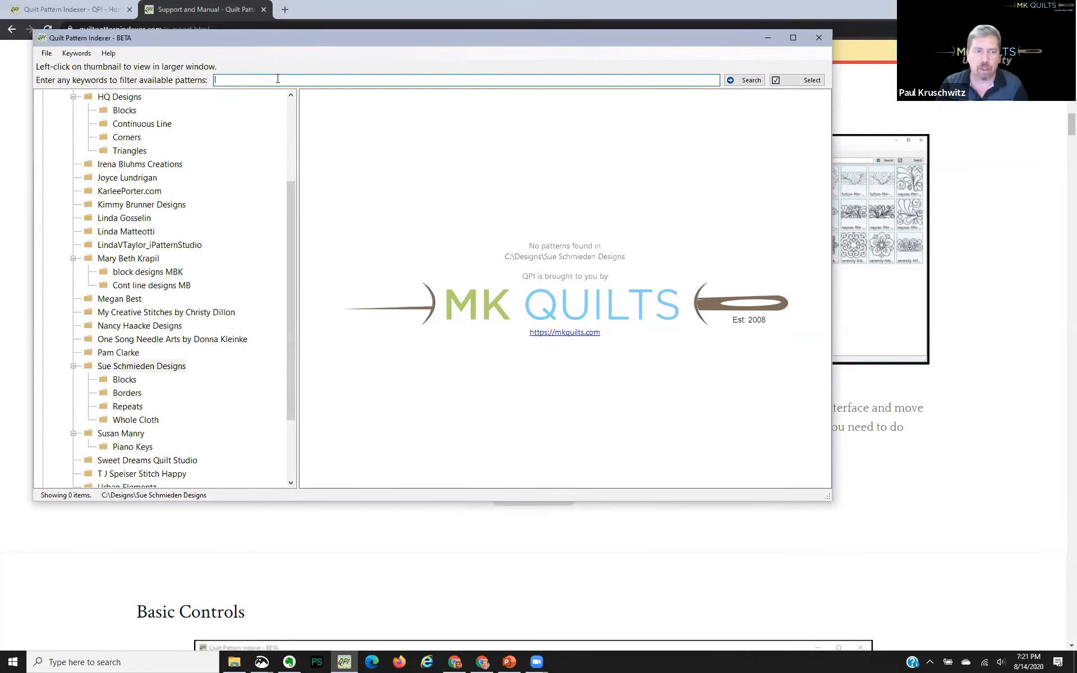
pyautogui.write("'")
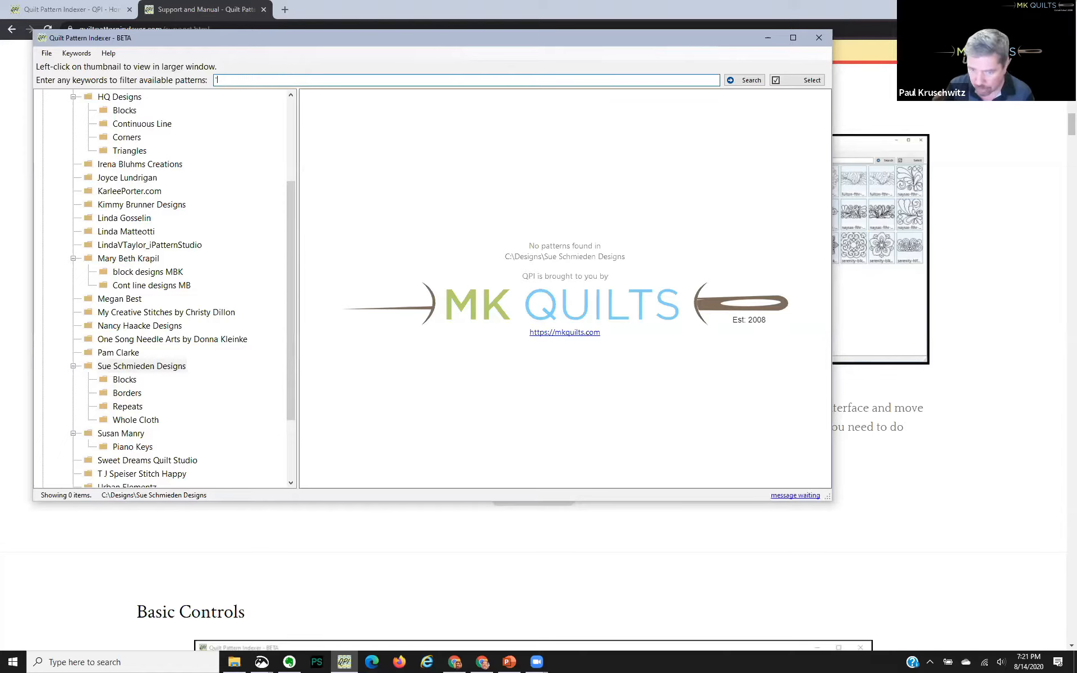
pyautogui.press('Return')
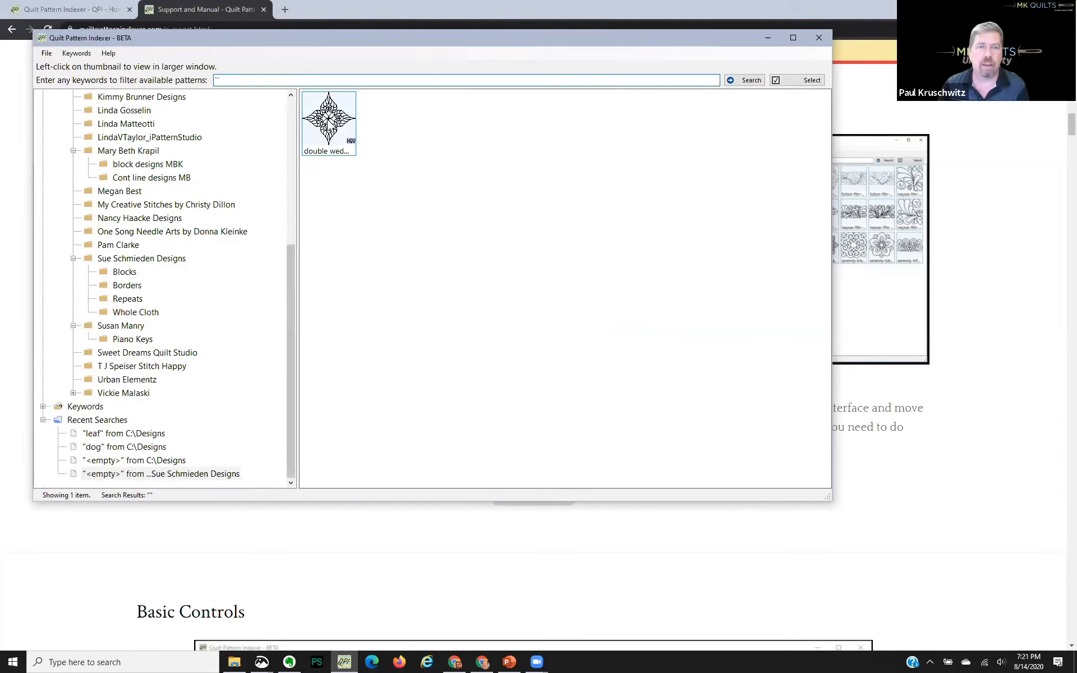
pyautogui.moveTo(291, 256); pyautogui.dragTo(293, 110)
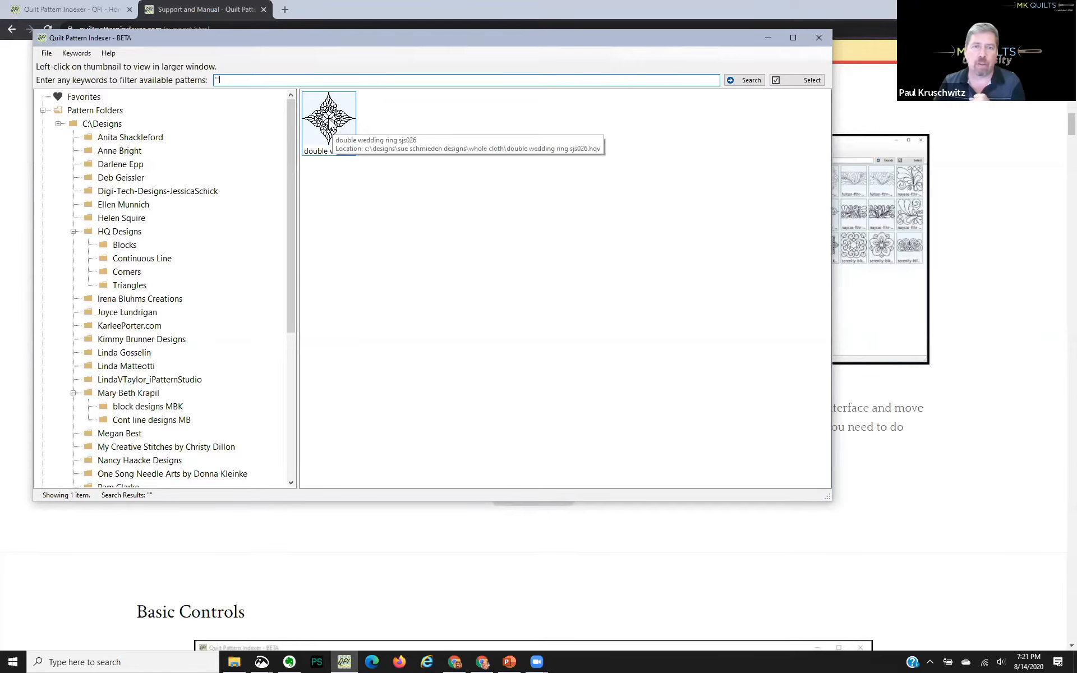
# Examine the context menus of the double wedding ring thumbnail and of the folder tree
pyautogui.rightClick(331, 125)
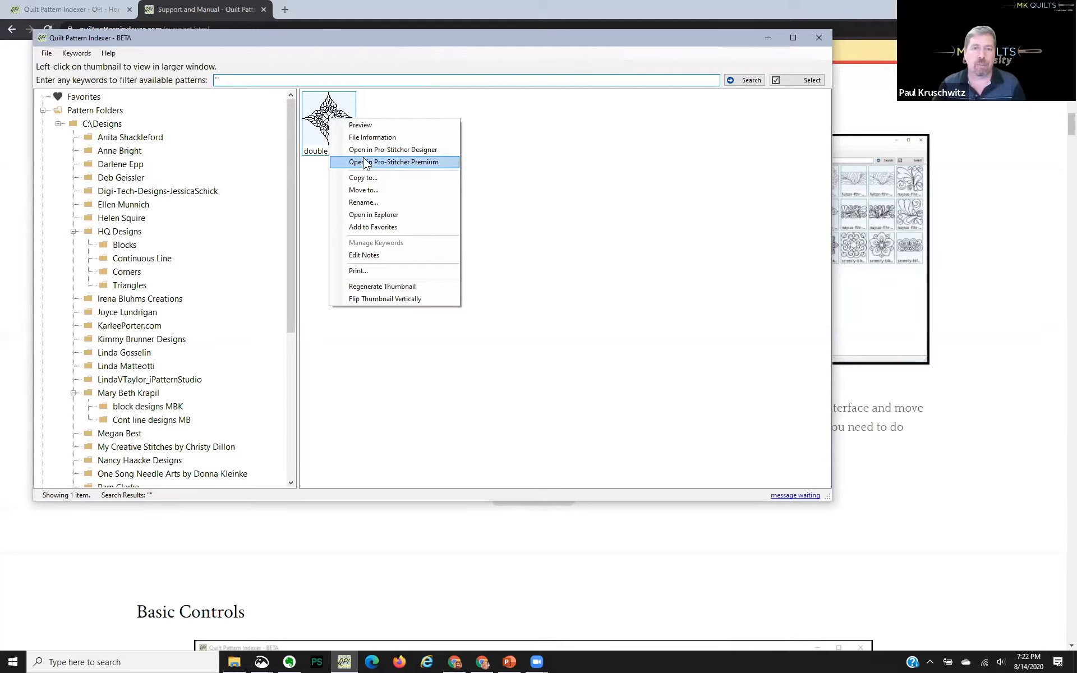
pyautogui.rightClick(129, 177)
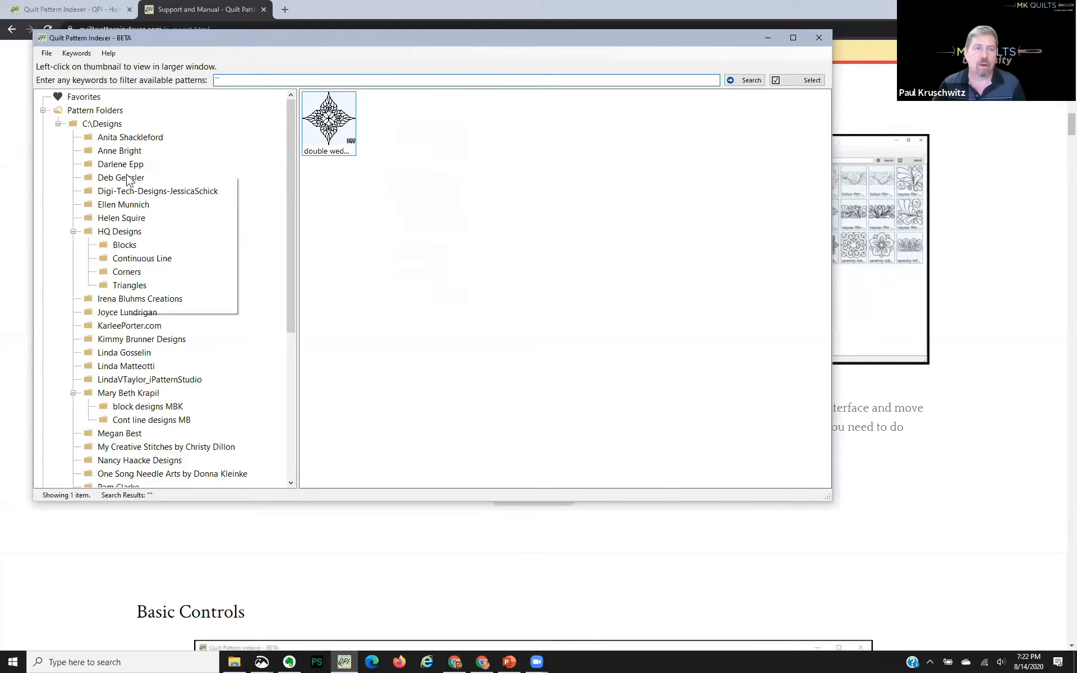
pyautogui.click(113, 181)
pyautogui.rightClick(112, 177)
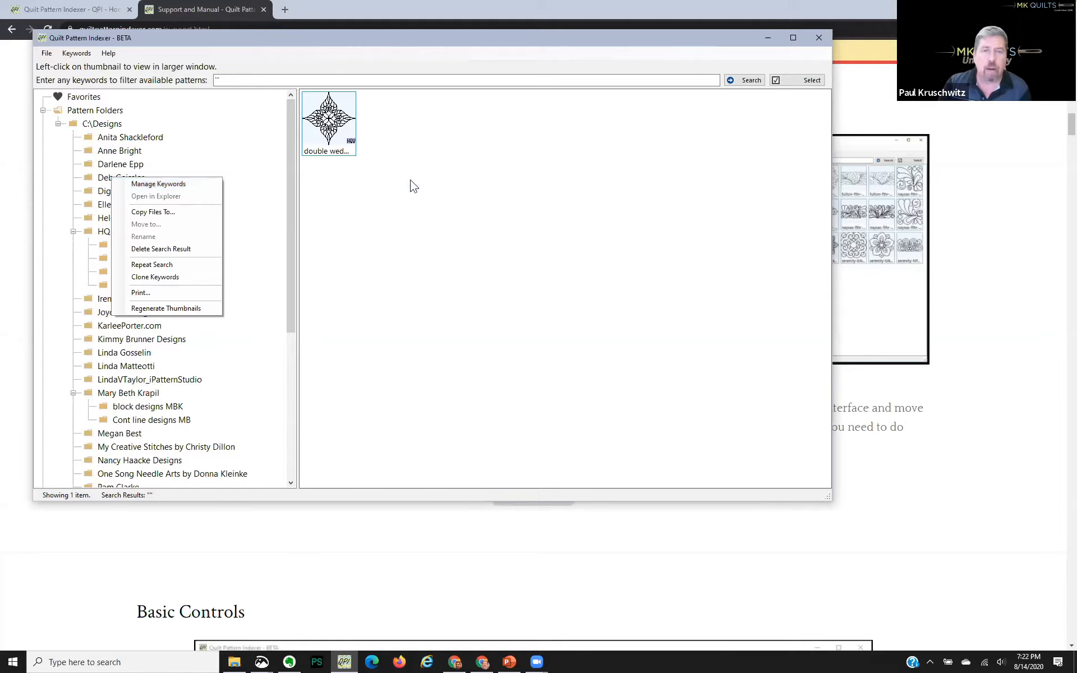
# Preview the denali 4 block from the designer folder holding the Denali patterns and show the preview's context menu
pyautogui.click(129, 152)
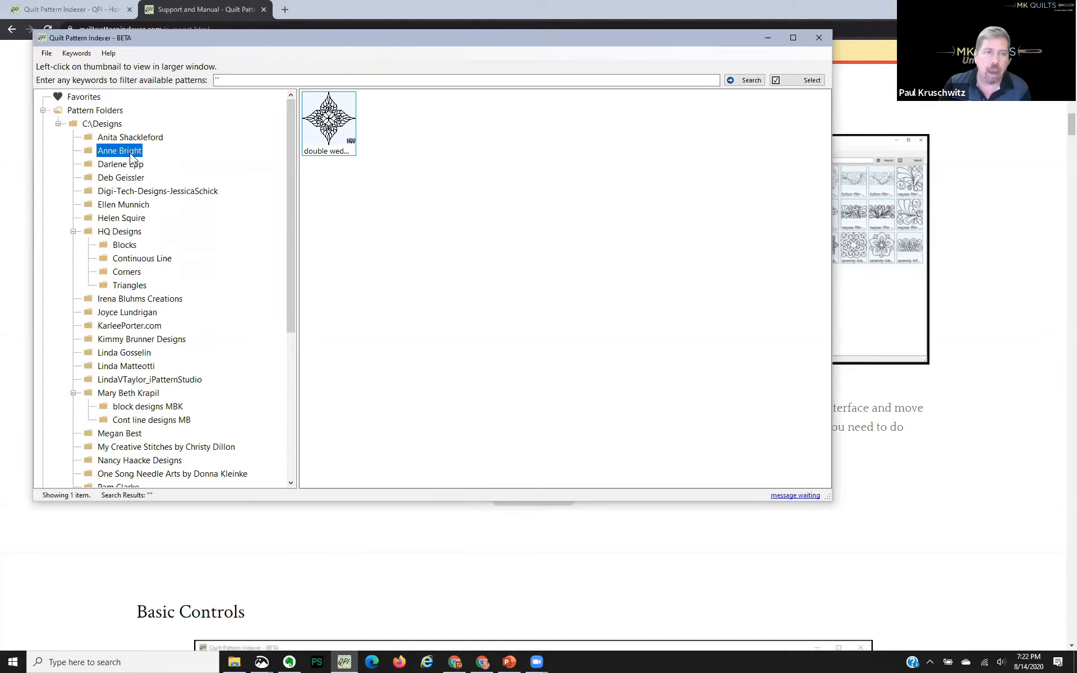
pyautogui.click(388, 140)
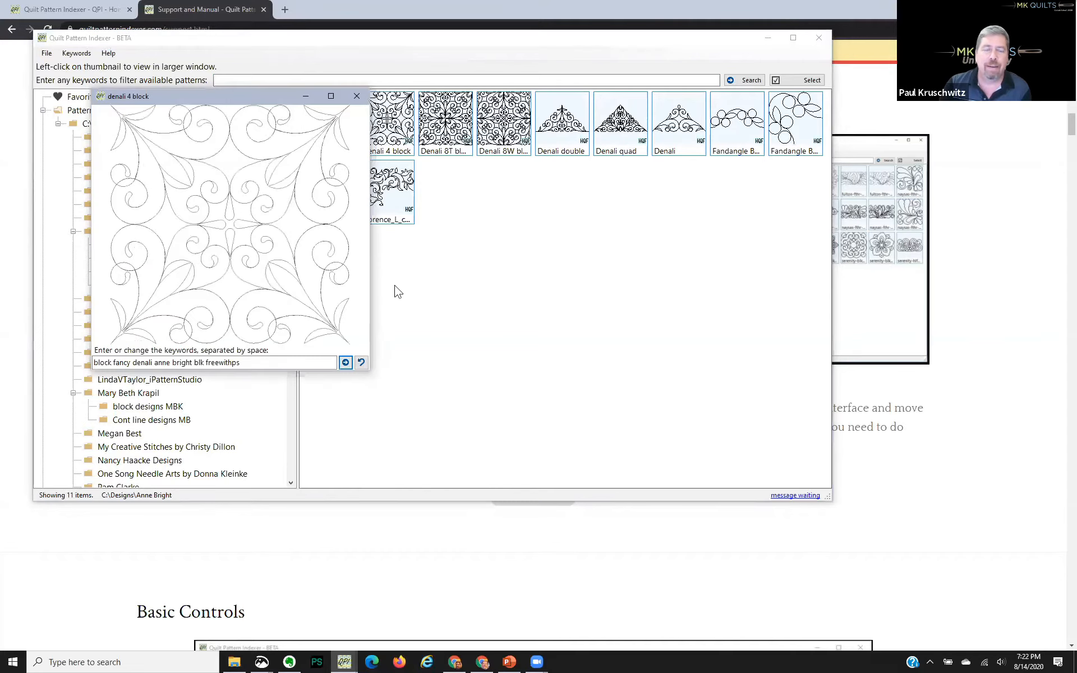
pyautogui.rightClick(219, 191)
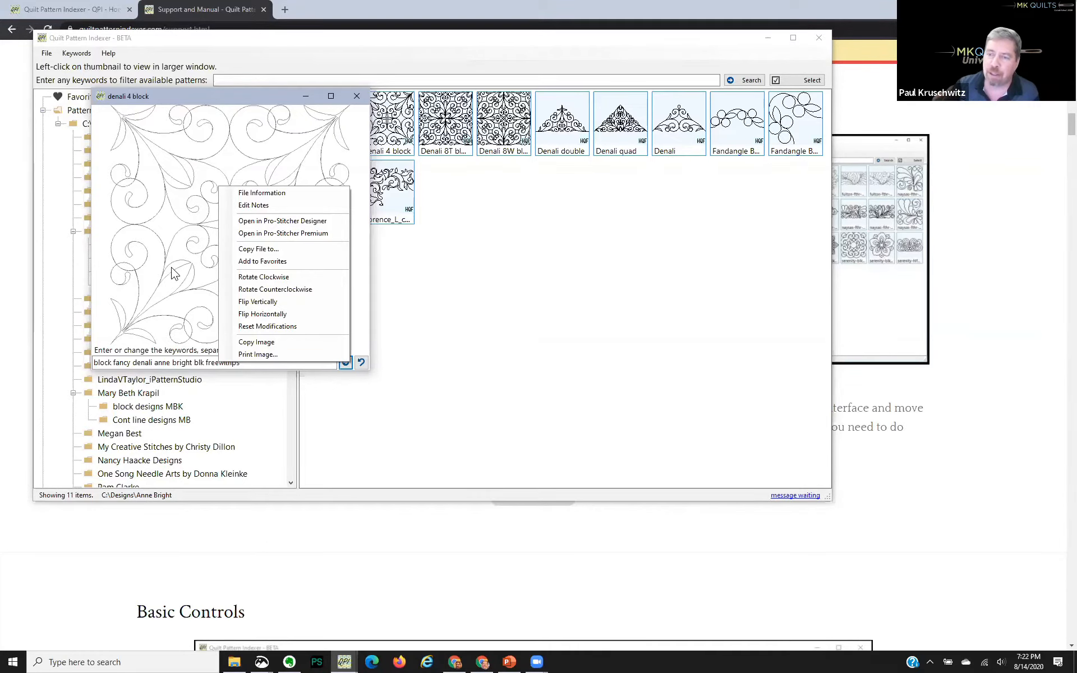
# Switch to the browser and read the QPI manual from the Overview through Basic Controls and Preview Windows to the file management plan
pyautogui.click(717, 553)
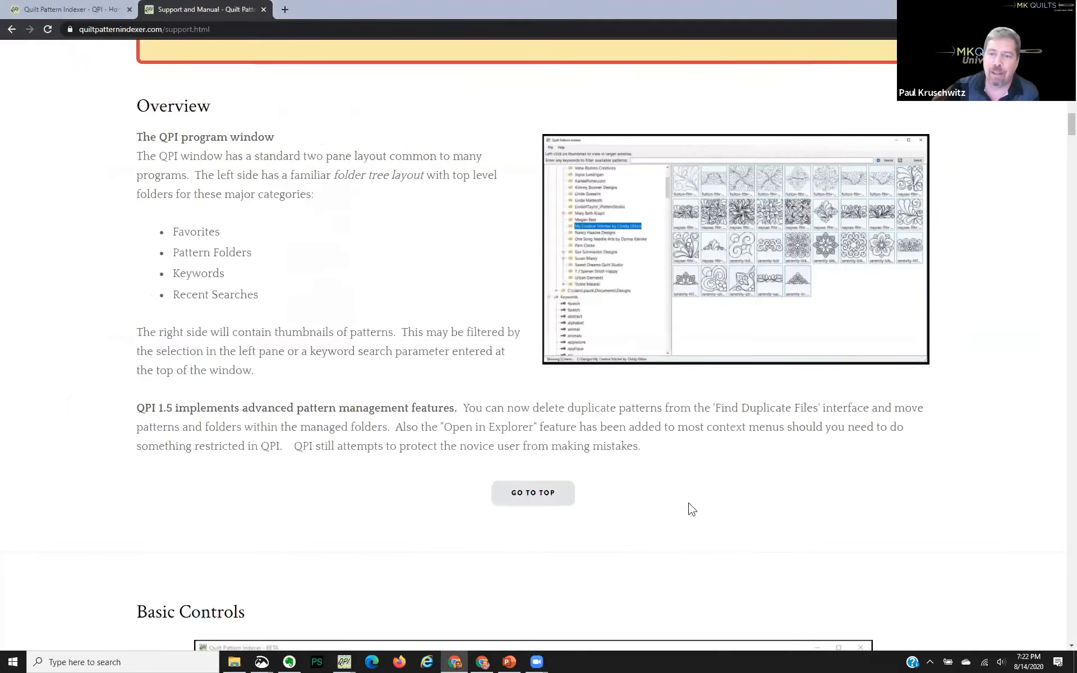
pyautogui.scroll(-7, 689, 493)
pyautogui.scroll(-15, 690, 484)
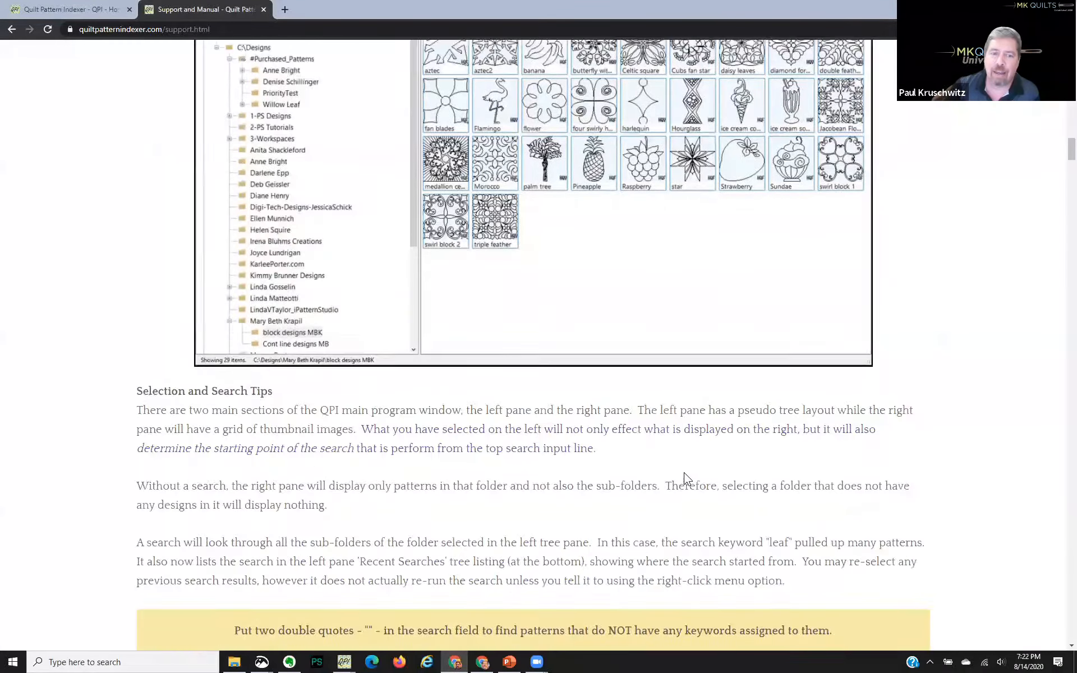
pyautogui.scroll(-5, 676, 457)
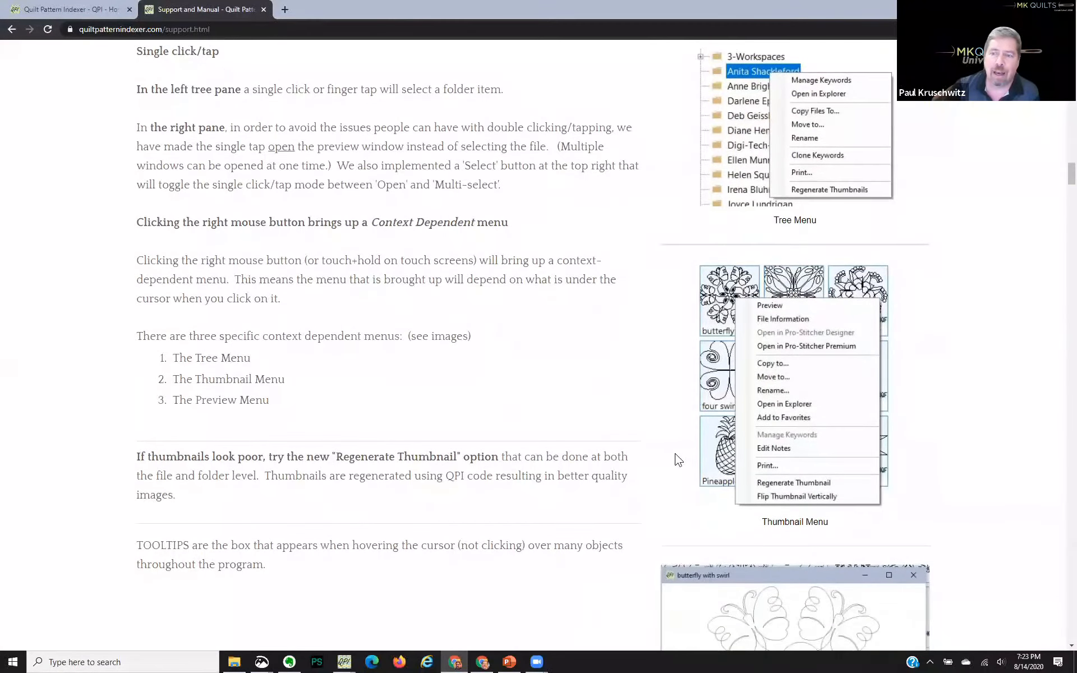
pyautogui.scroll(-4, 663, 440)
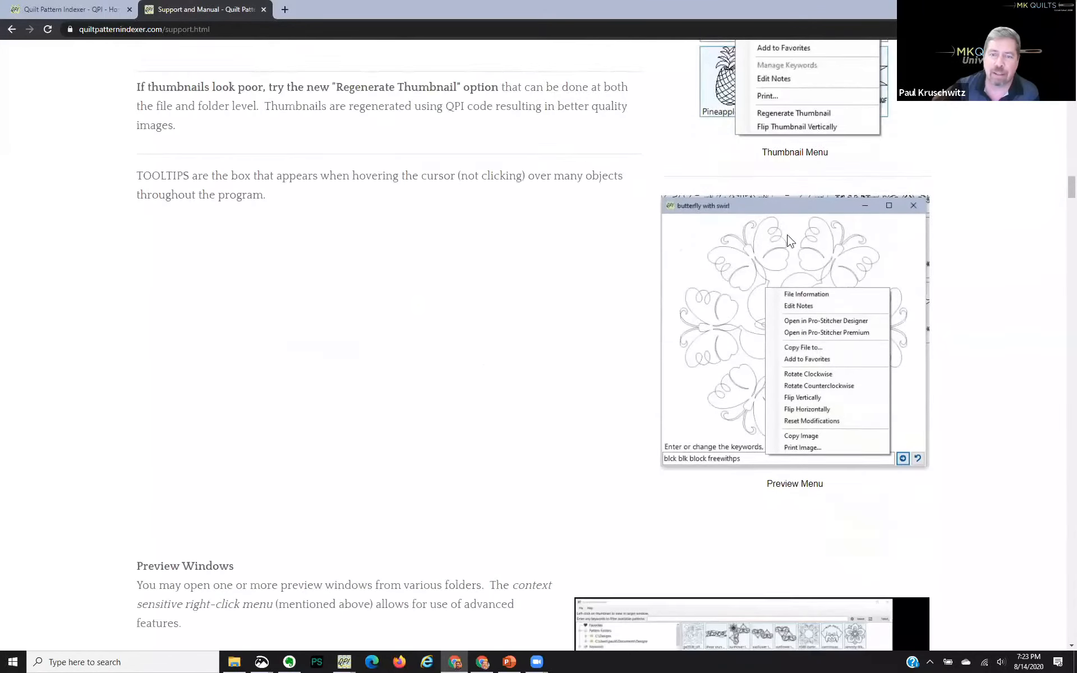
pyautogui.scroll(-4, 452, 213)
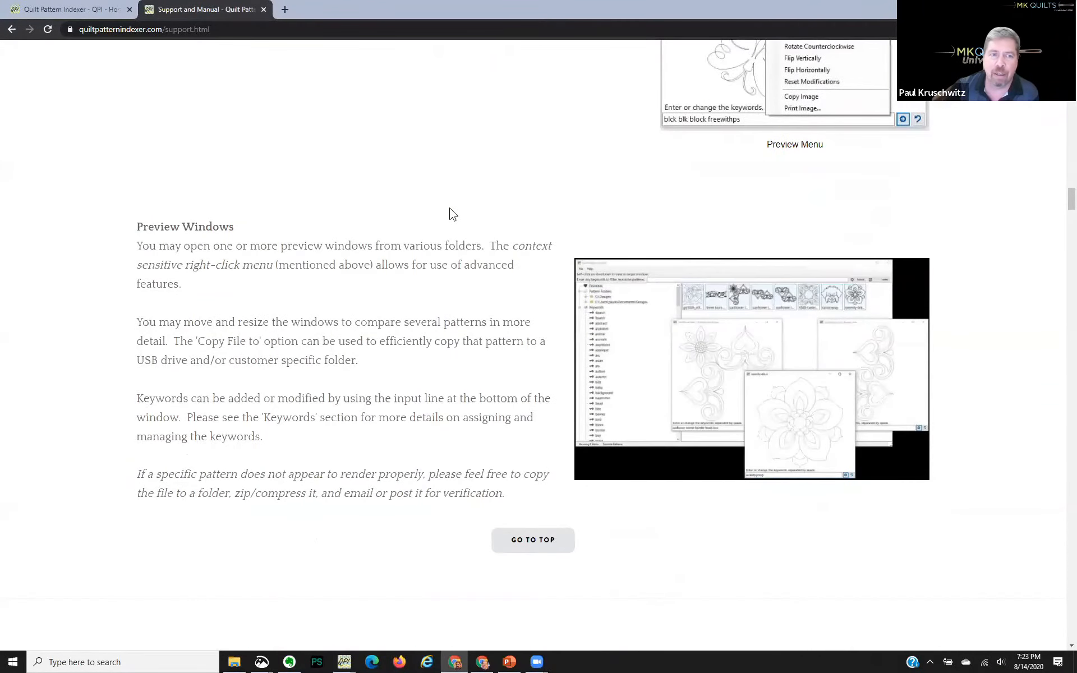
pyautogui.scroll(-8, 454, 215)
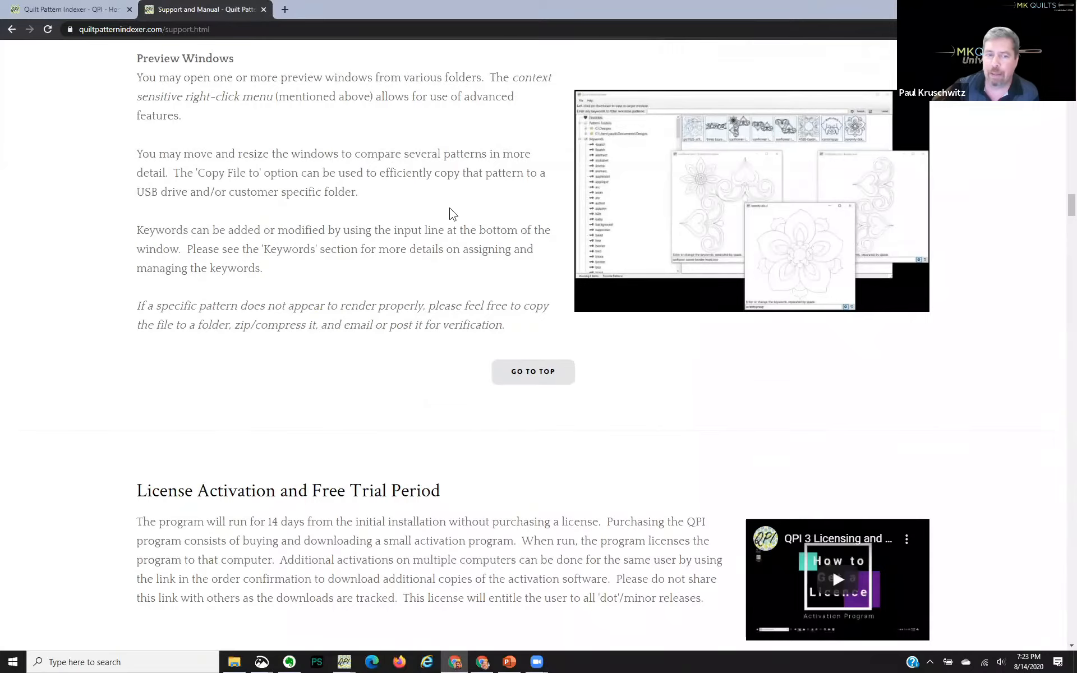
pyautogui.scroll(-7, 452, 211)
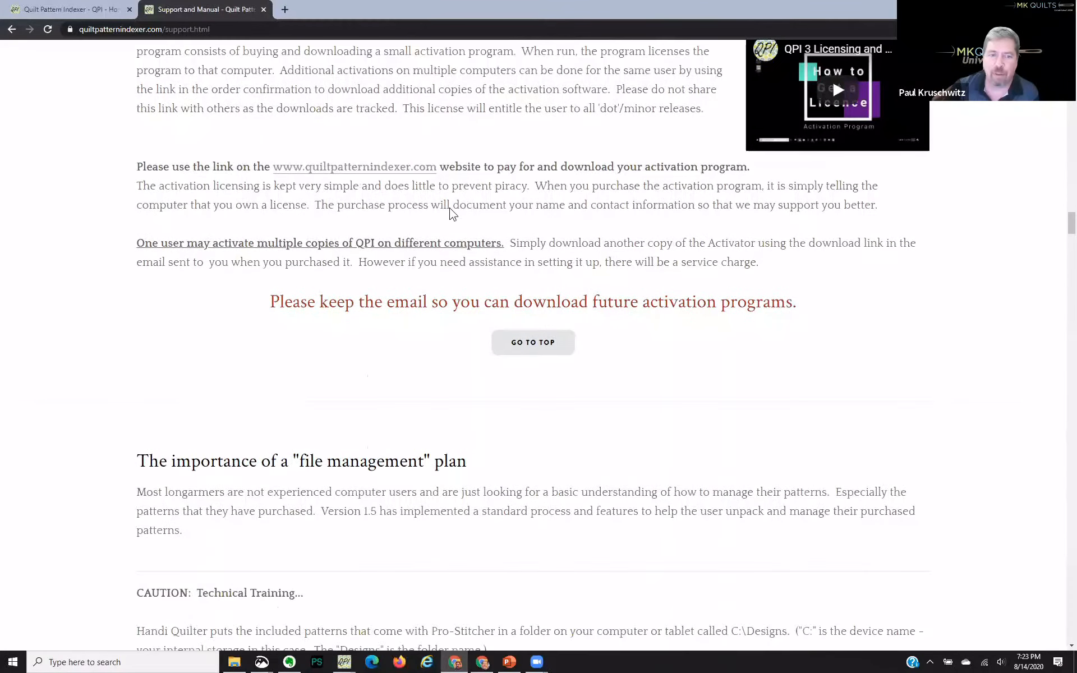
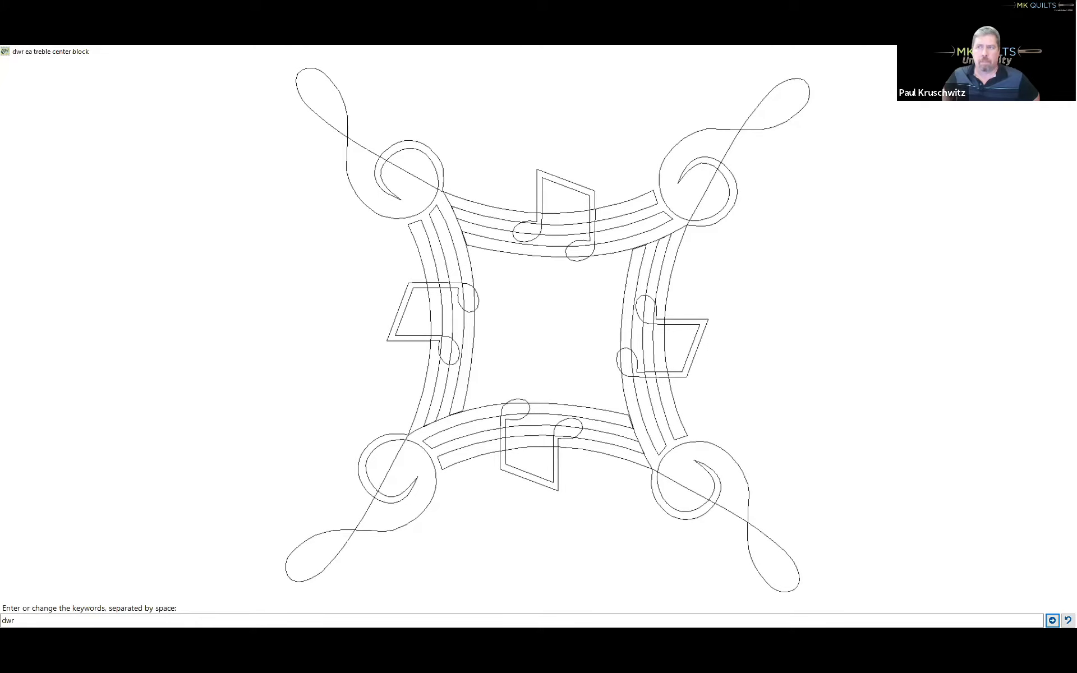
# Close the enlarged dwr ea treble center block preview and search all Pattern Folders for the keyword e2e
pyautogui.click(1039, 51)
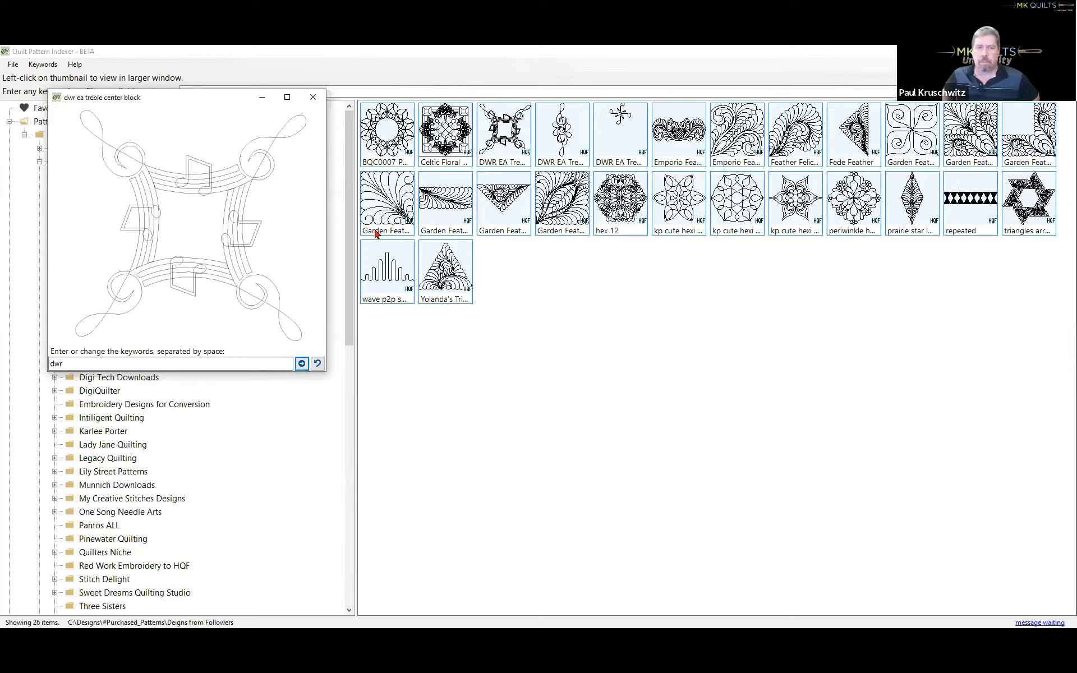
pyautogui.click(314, 100)
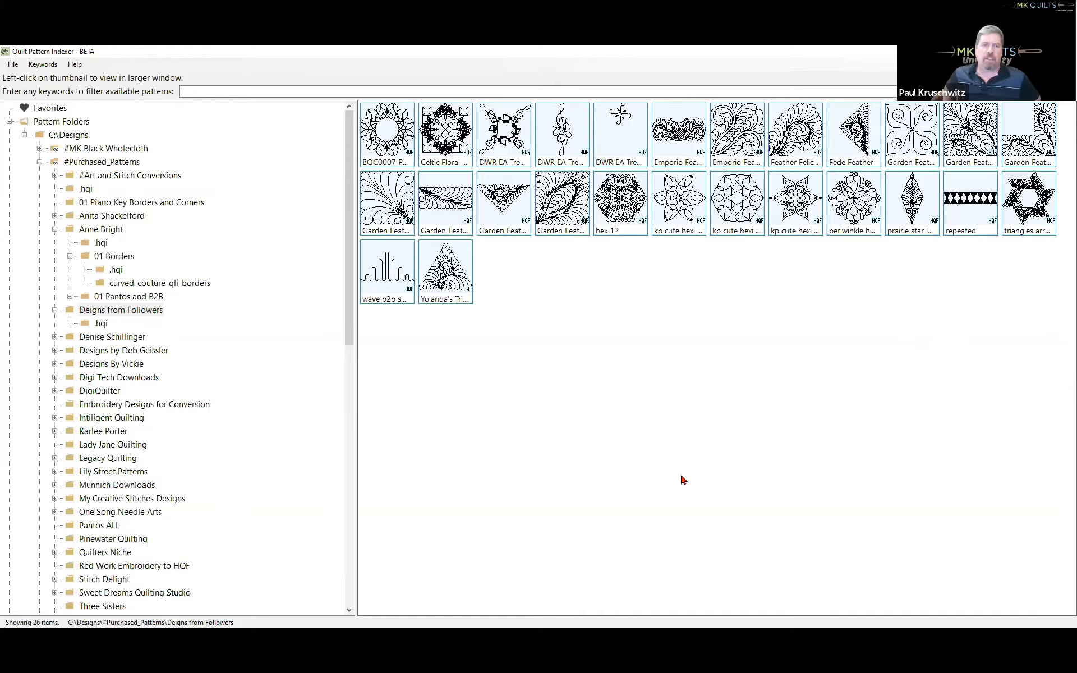
pyautogui.click(61, 121)
pyautogui.click(233, 91)
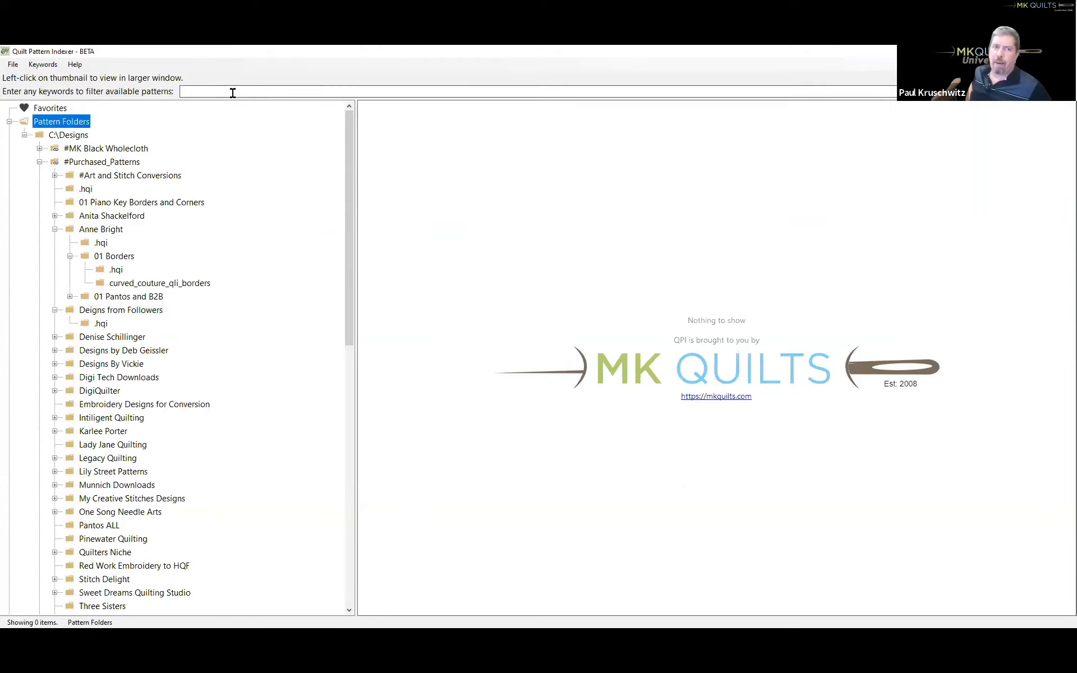
pyautogui.write('e2')
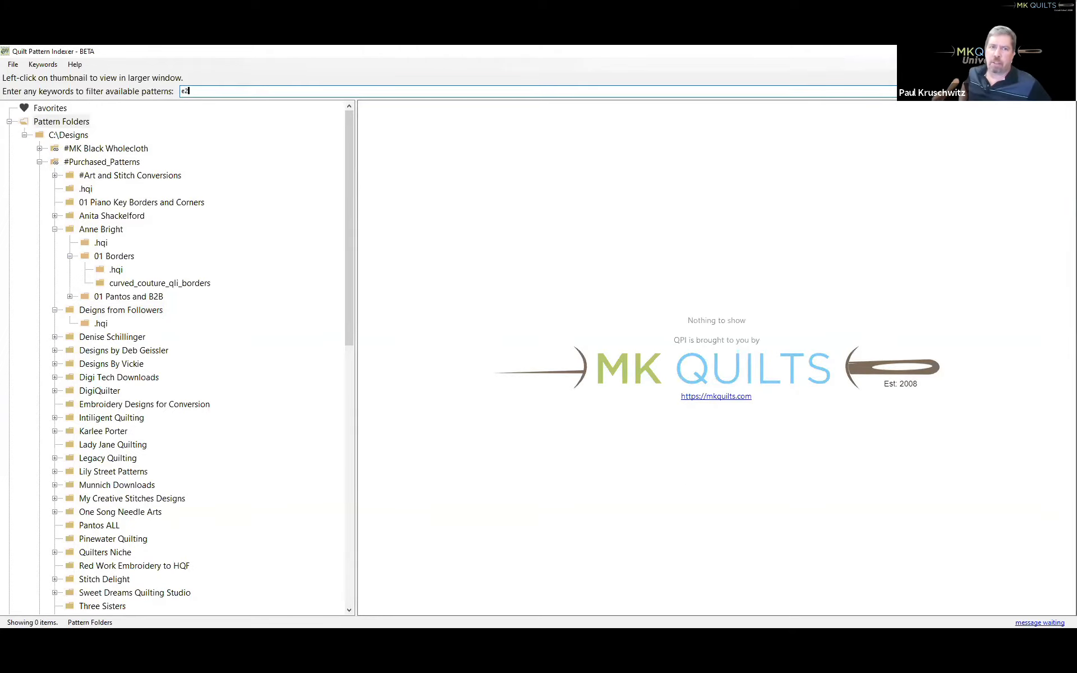
pyautogui.write('e')
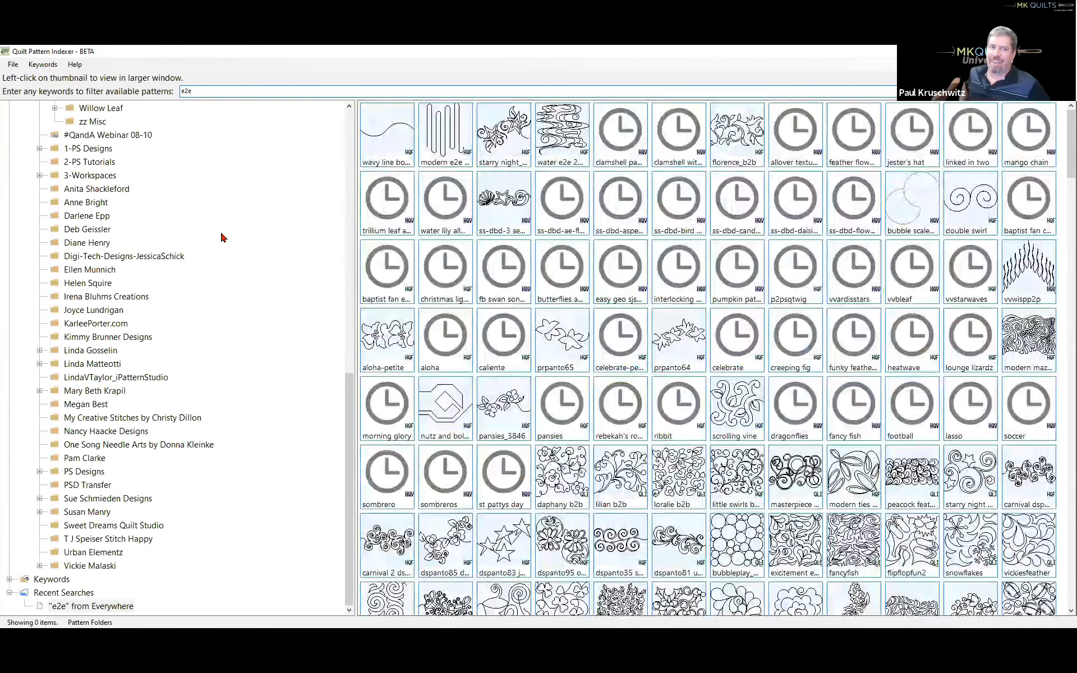
# Preview the baptist fan e2e pattern from the search results and open it in Pro-Stitcher Premium
pyautogui.scroll(6, 224, 235)
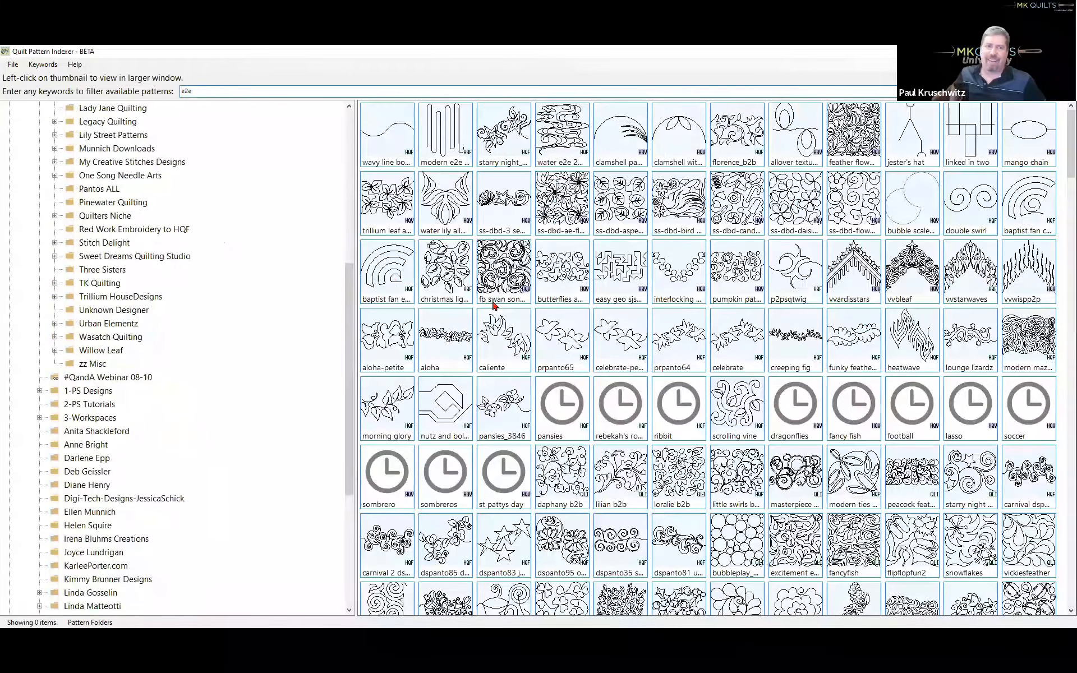
pyautogui.rightClick(390, 270)
pyautogui.click(387, 269)
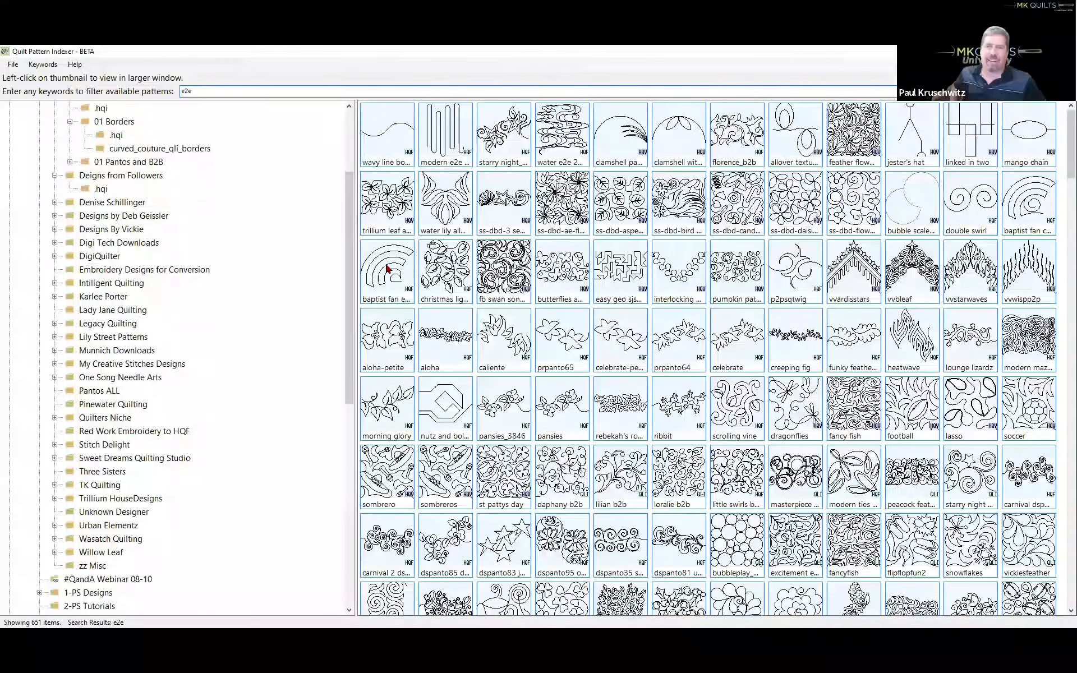
pyautogui.rightClick(224, 229)
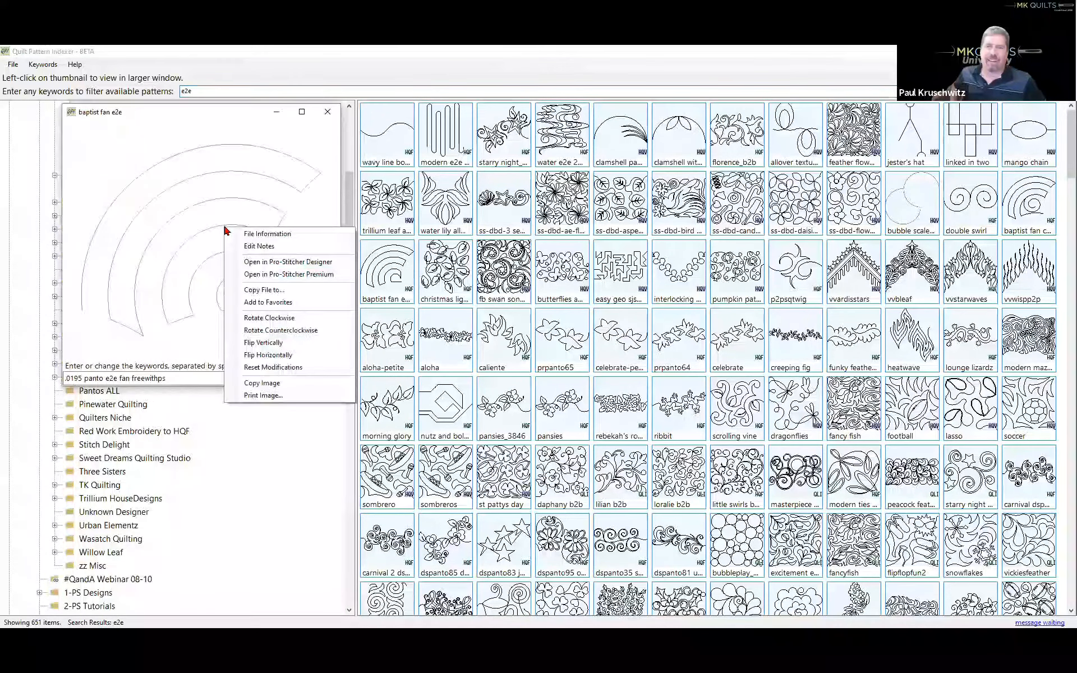
pyautogui.click(288, 275)
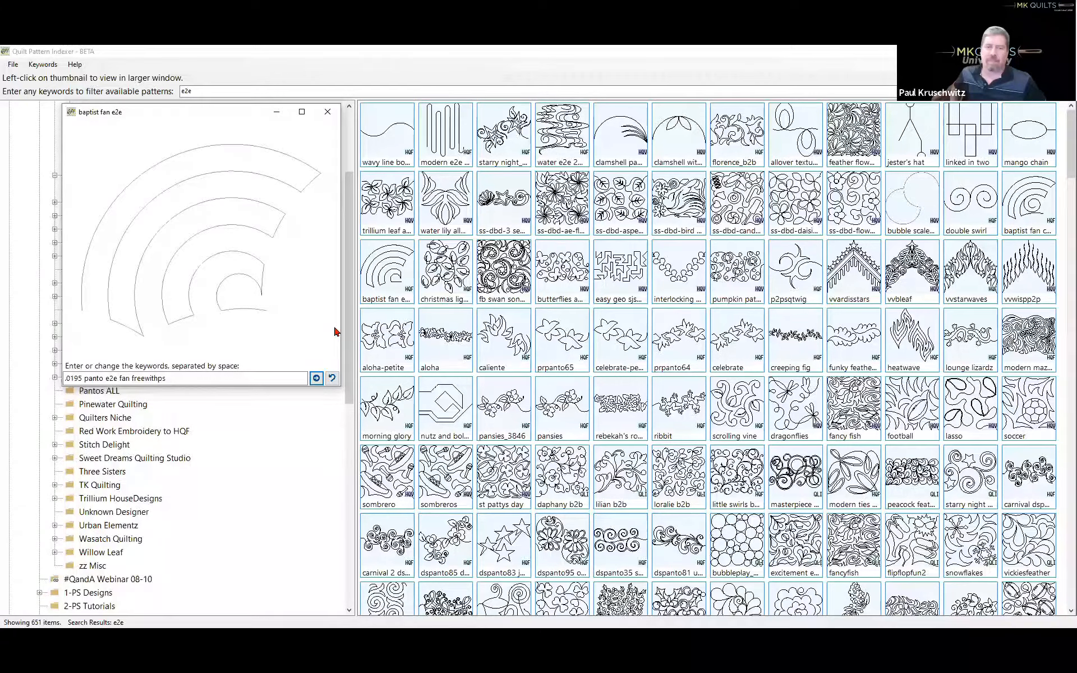
pyautogui.click(395, 461)
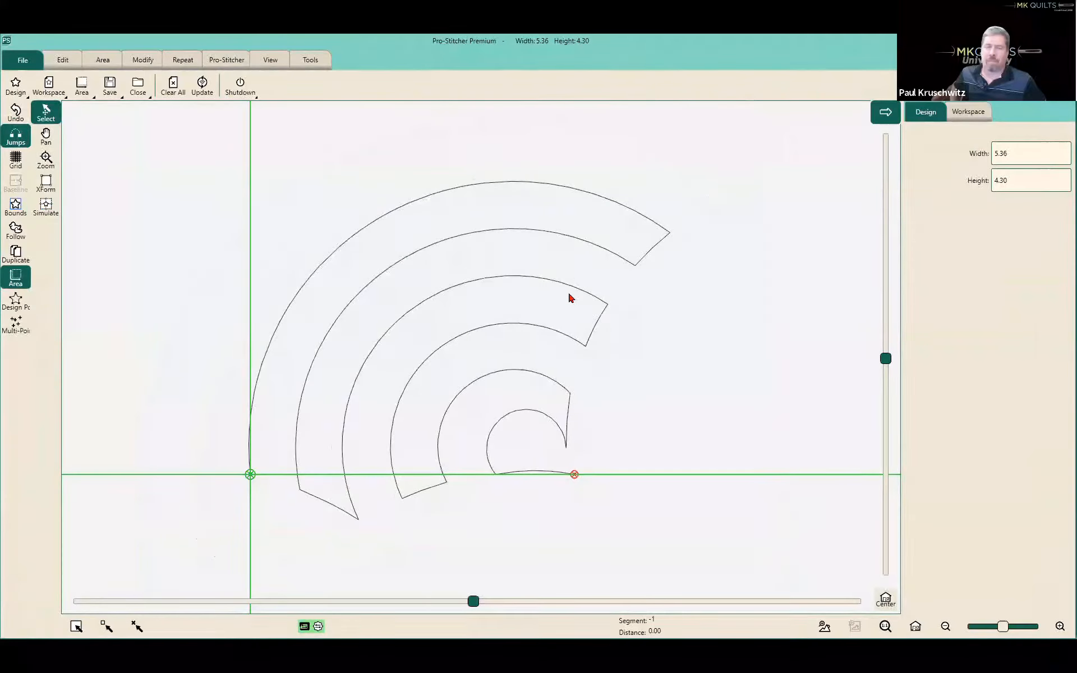
# Move the simulated crosshair to the upper left of the fan and repeat the fan 4 times horizontally with P2P on
pyautogui.click(96, 242)
pyautogui.moveTo(73, 104); pyautogui.dragTo(83, 91)
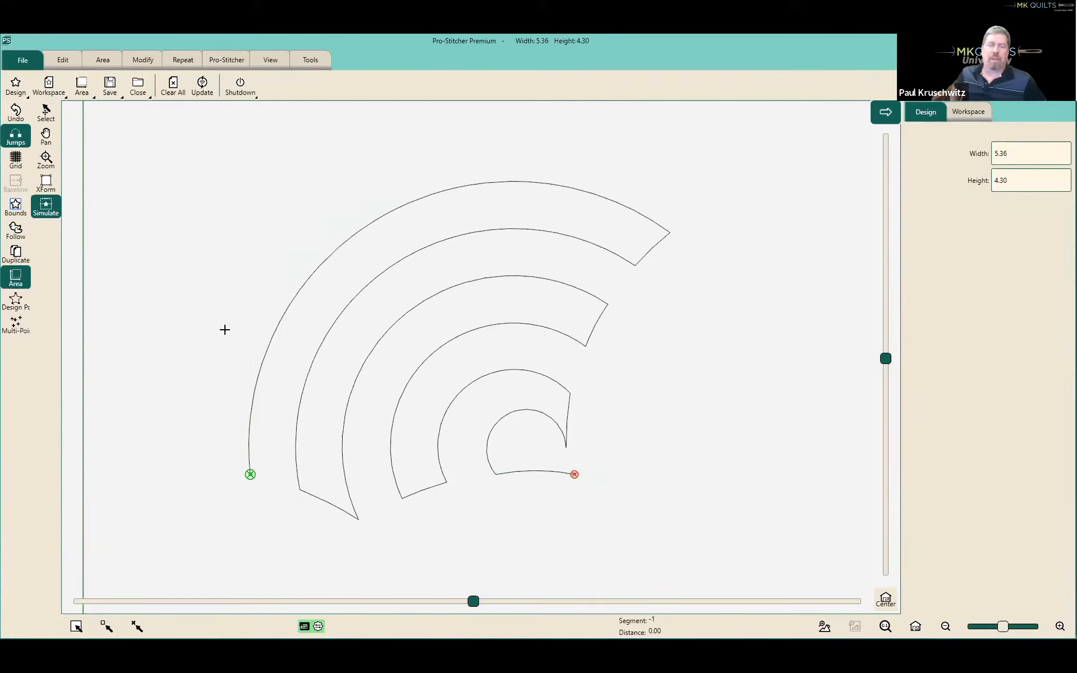
pyautogui.click(183, 60)
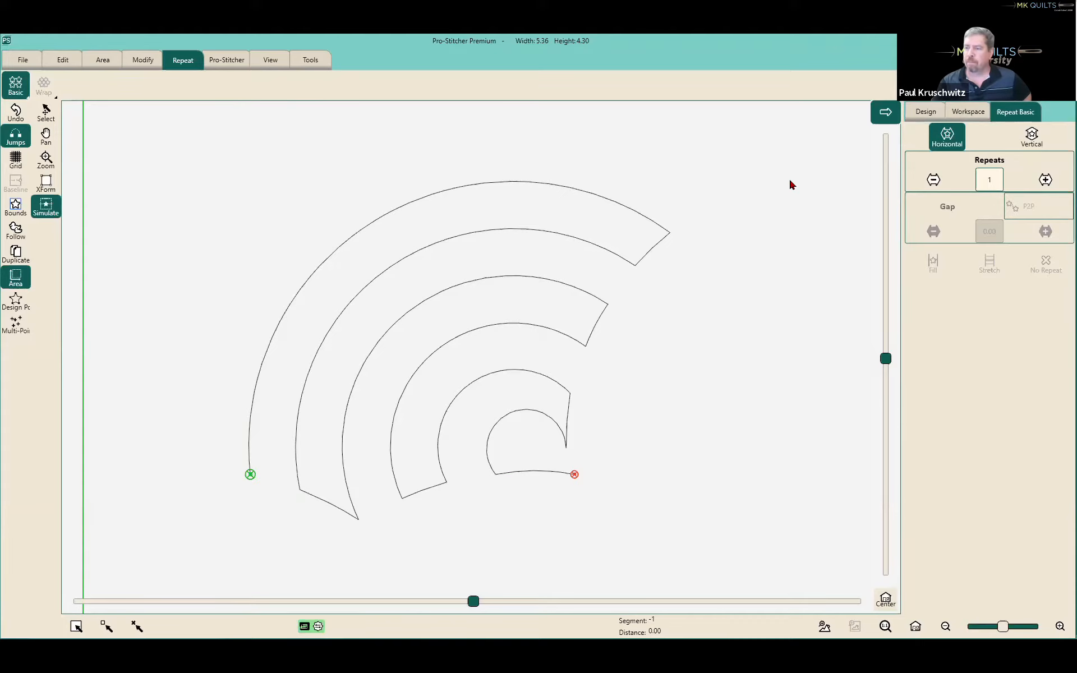
pyautogui.click(1045, 179)
pyautogui.click(1045, 180)
pyautogui.click(1044, 207)
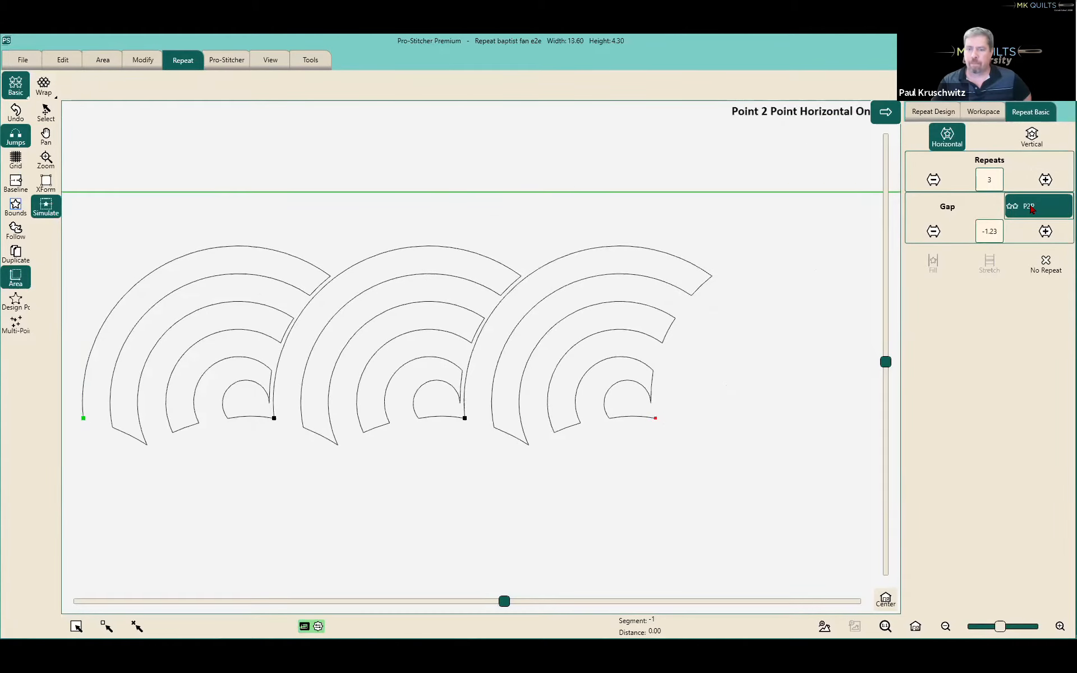
pyautogui.click(1044, 181)
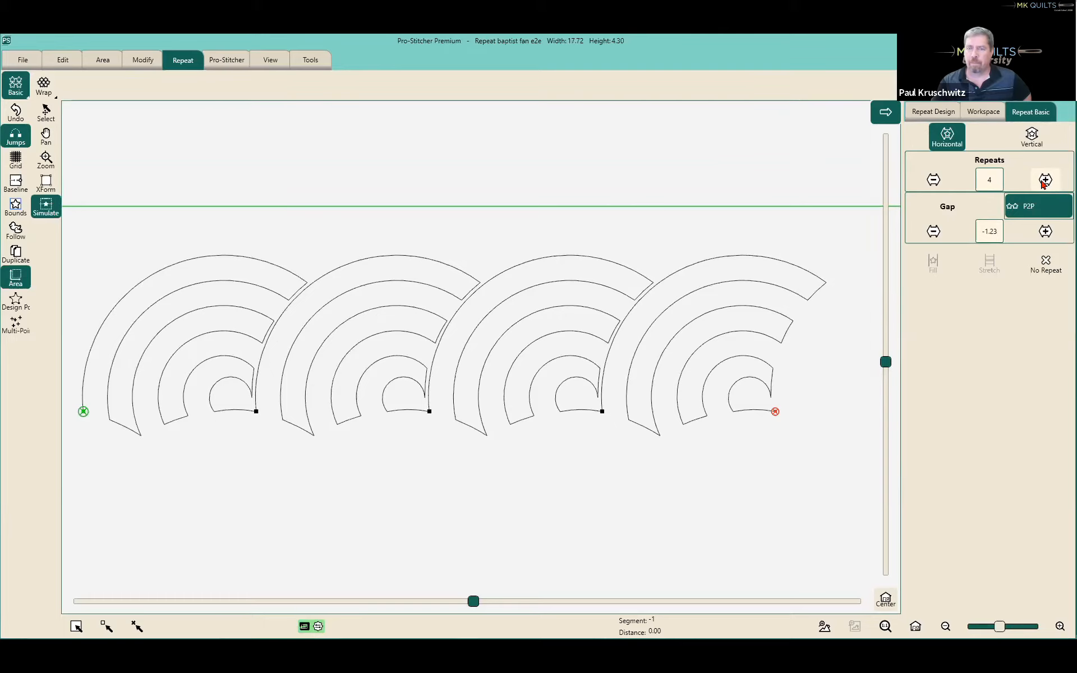
# Repeat the fan rows vertically and reduce the vertical gap in small increments until the rows nest together
pyautogui.click(1032, 136)
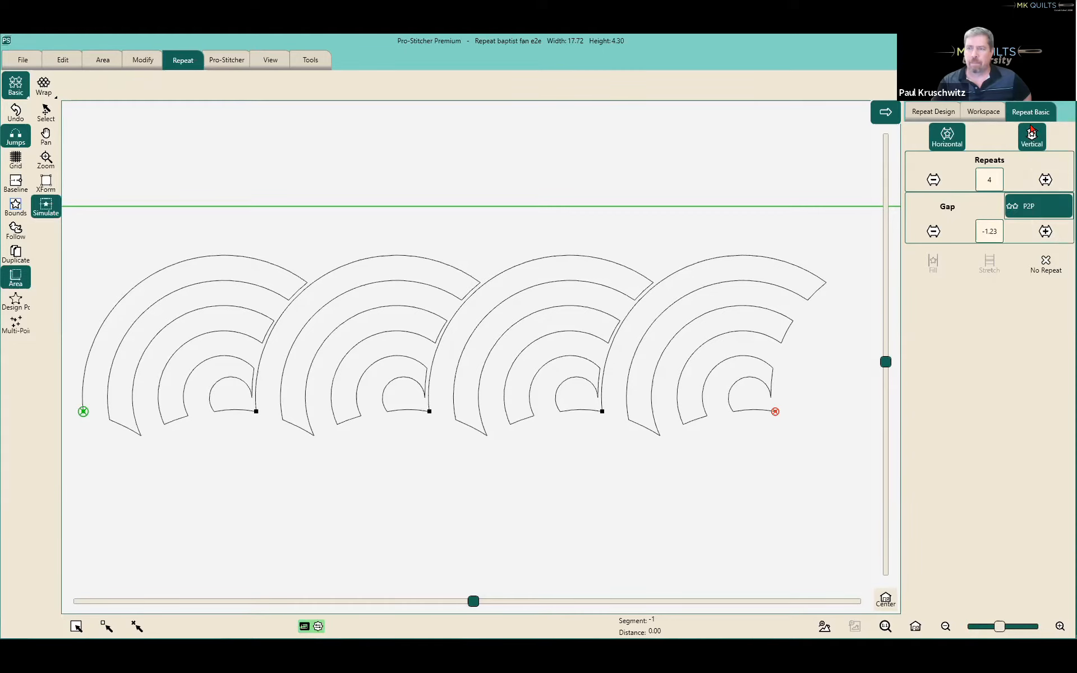
pyautogui.click(1045, 180)
pyautogui.click(937, 237)
pyautogui.click(934, 231)
pyautogui.click(934, 231)
pyautogui.click(934, 231)
pyautogui.click(933, 231)
pyautogui.click(935, 235)
pyautogui.click(936, 235)
pyautogui.click(936, 236)
pyautogui.click(936, 236)
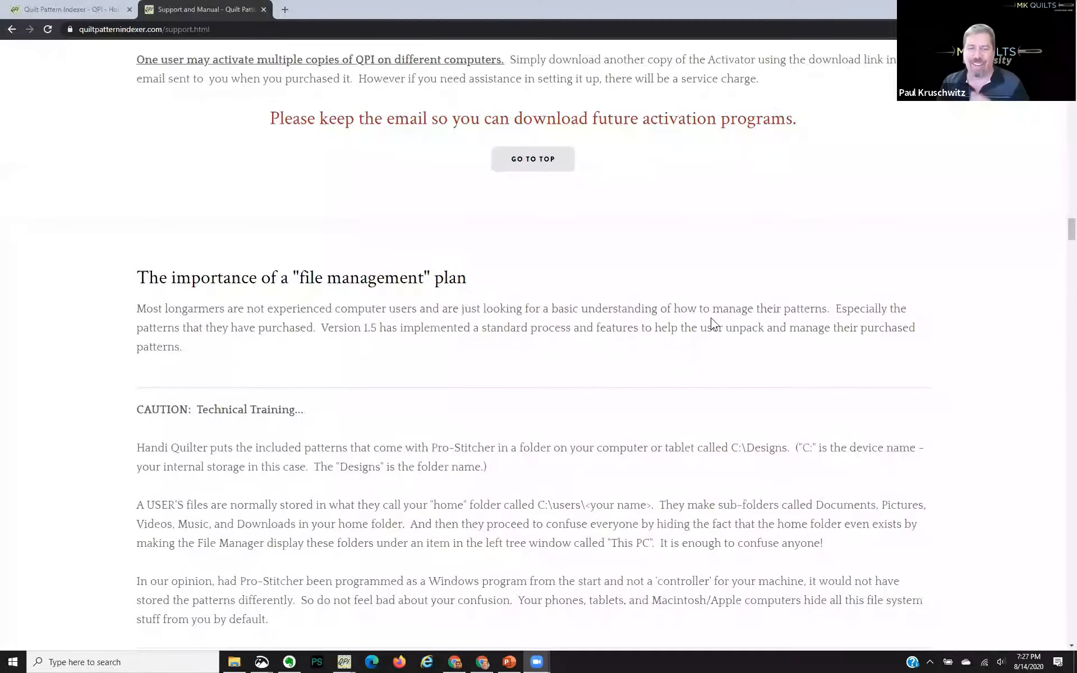
# Switch to the browser and read The Menus and Create Purchased Folder sections of the QPI manual
pyautogui.scroll(-5, 710, 315)
pyautogui.scroll(-8, 708, 305)
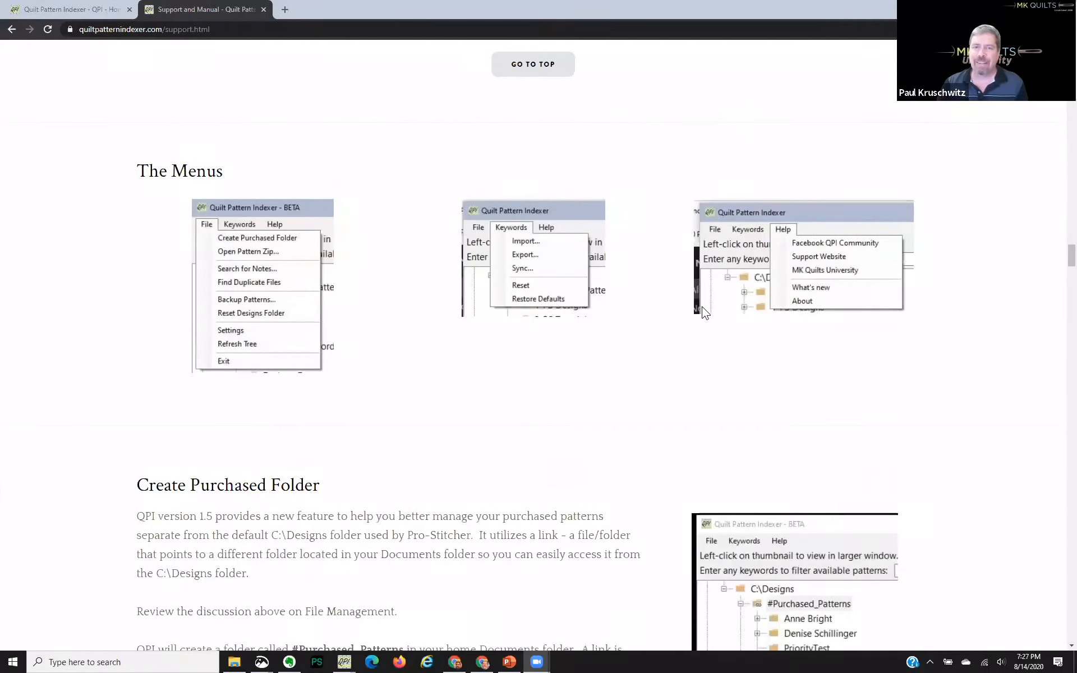
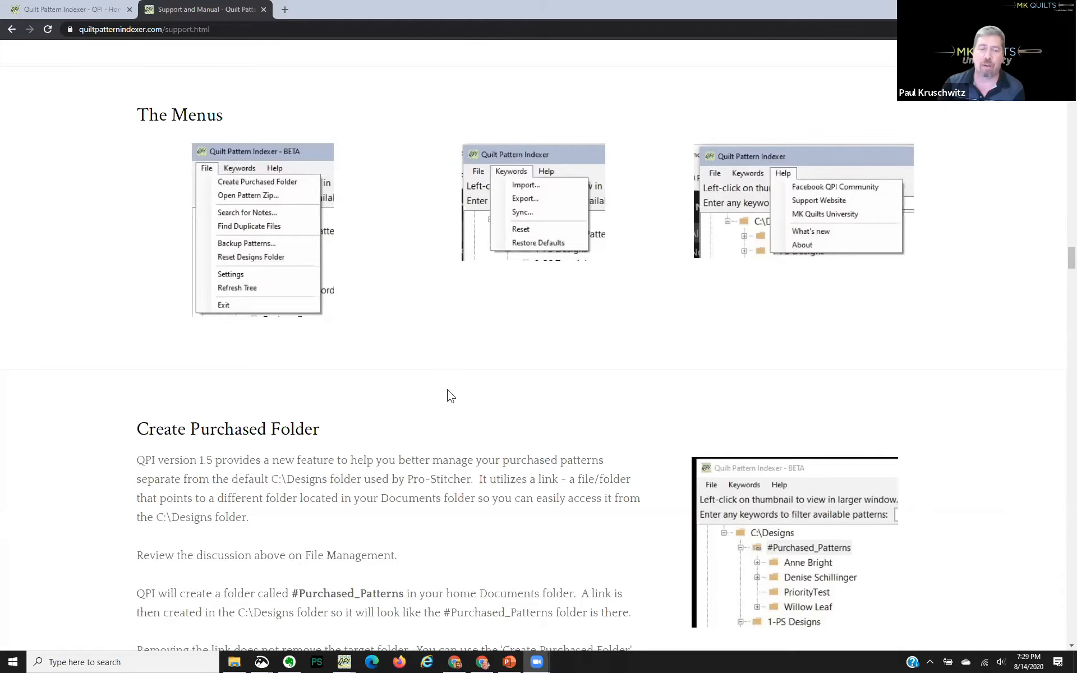
pyautogui.scroll(-5, 451, 396)
pyautogui.scroll(5, 452, 397)
pyautogui.scroll(-2, 392, 382)
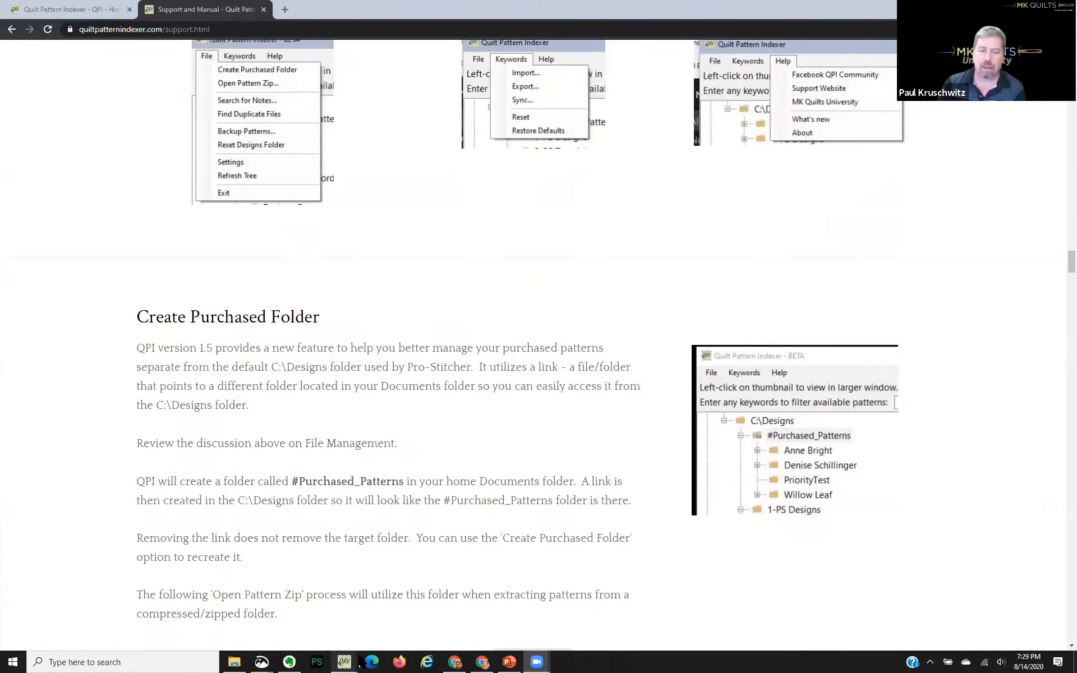
# Switch to Quilt Pattern Indexer, close the denali 4 block preview, and create the purchased patterns folder with its link in C:\Designs
pyautogui.moveTo(346, 663)
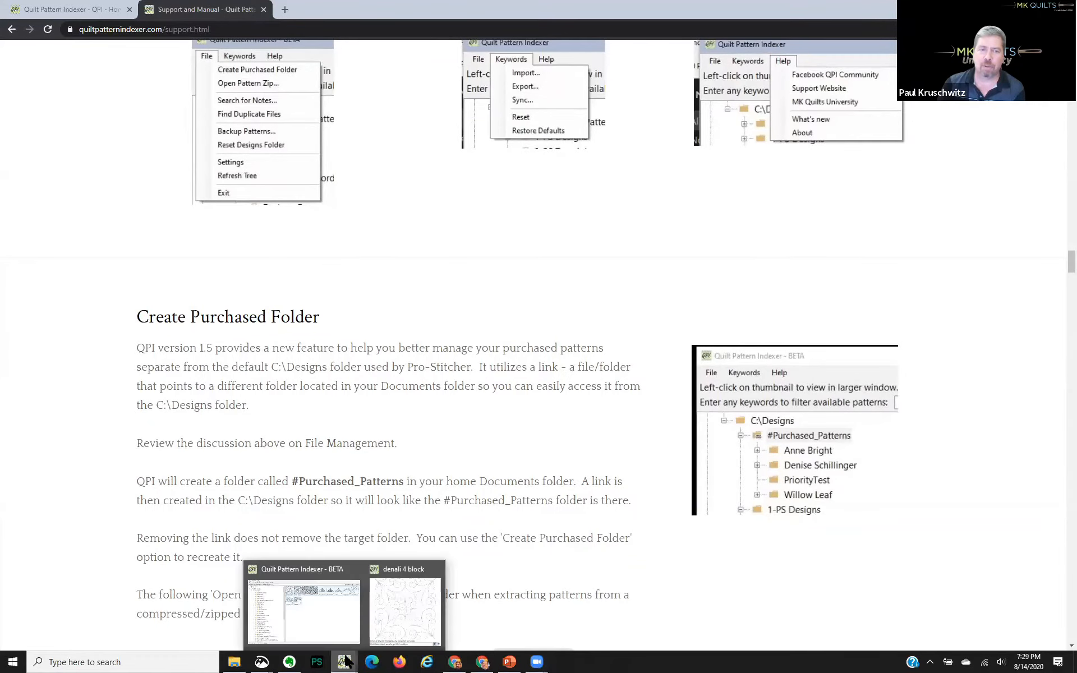
pyautogui.click(303, 612)
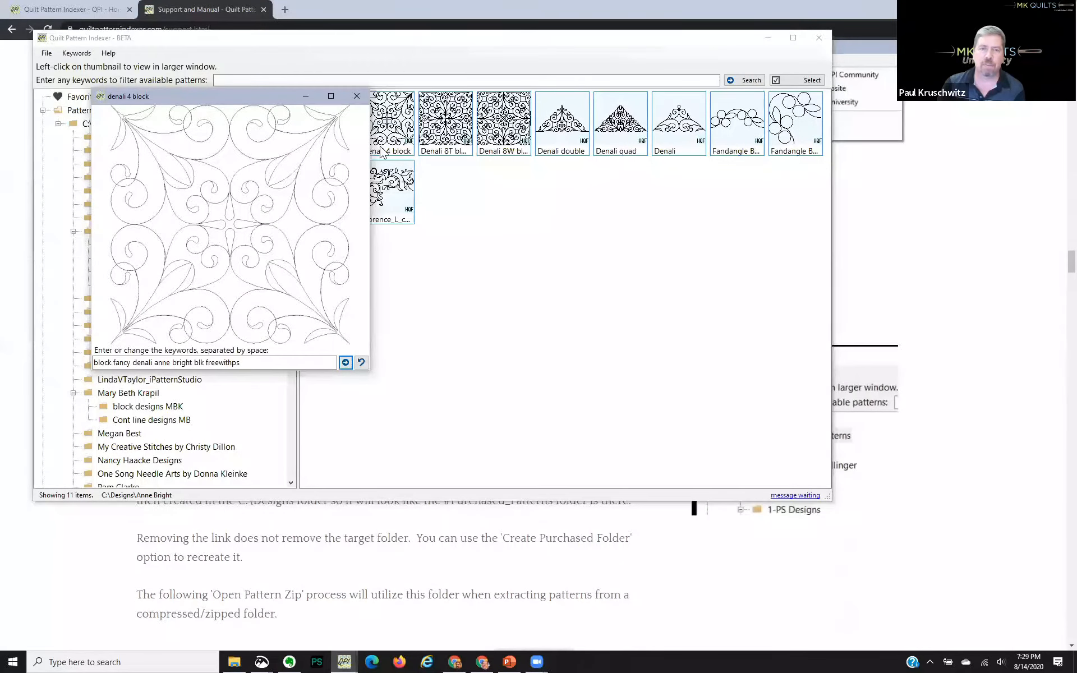
pyautogui.click(356, 99)
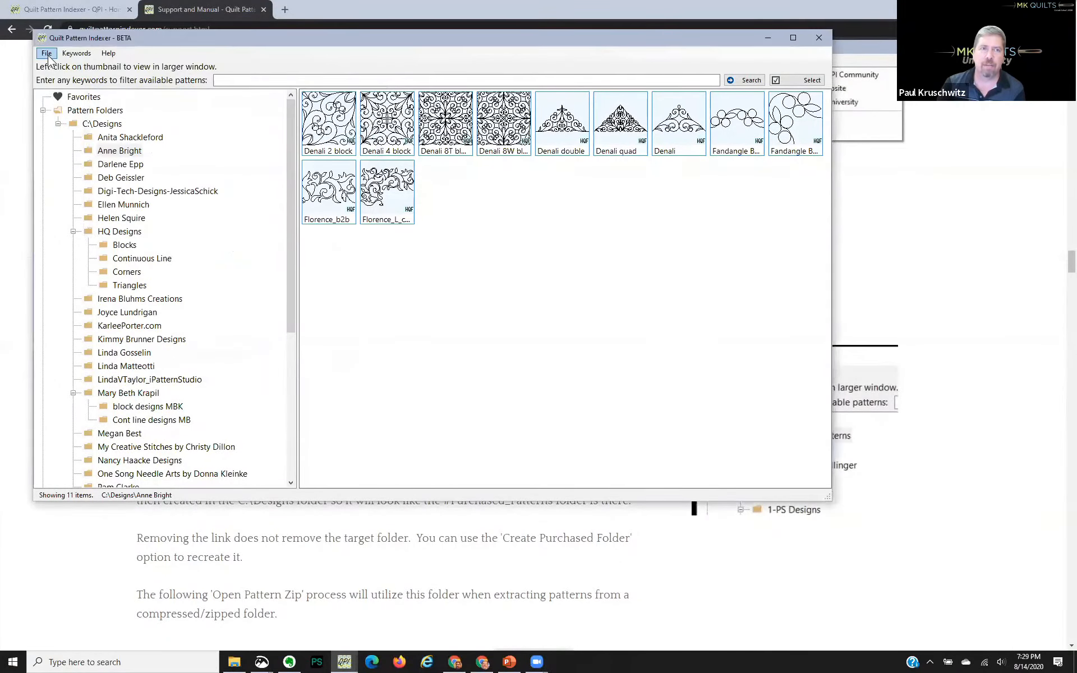
pyautogui.click(46, 53)
pyautogui.click(77, 66)
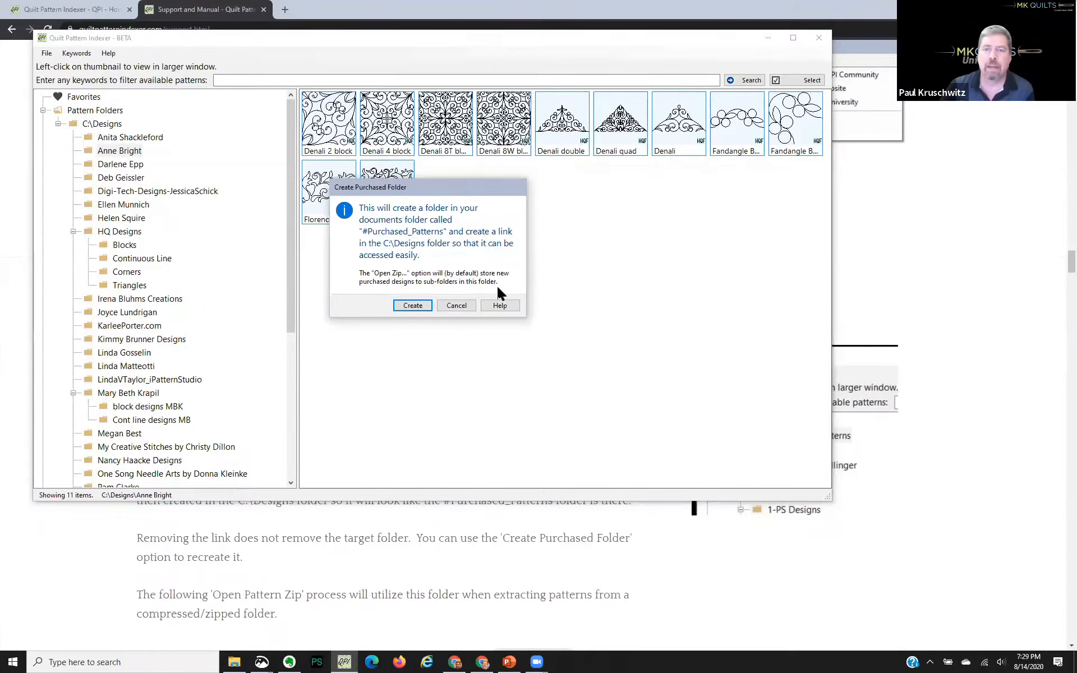
pyautogui.click(503, 306)
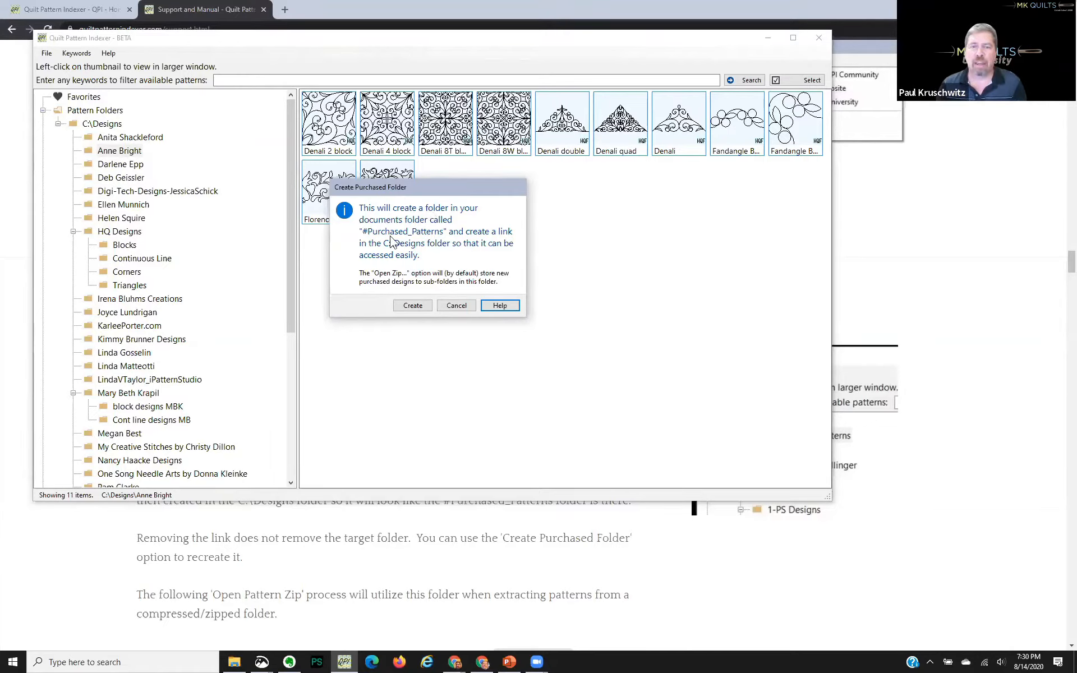
pyautogui.click(416, 306)
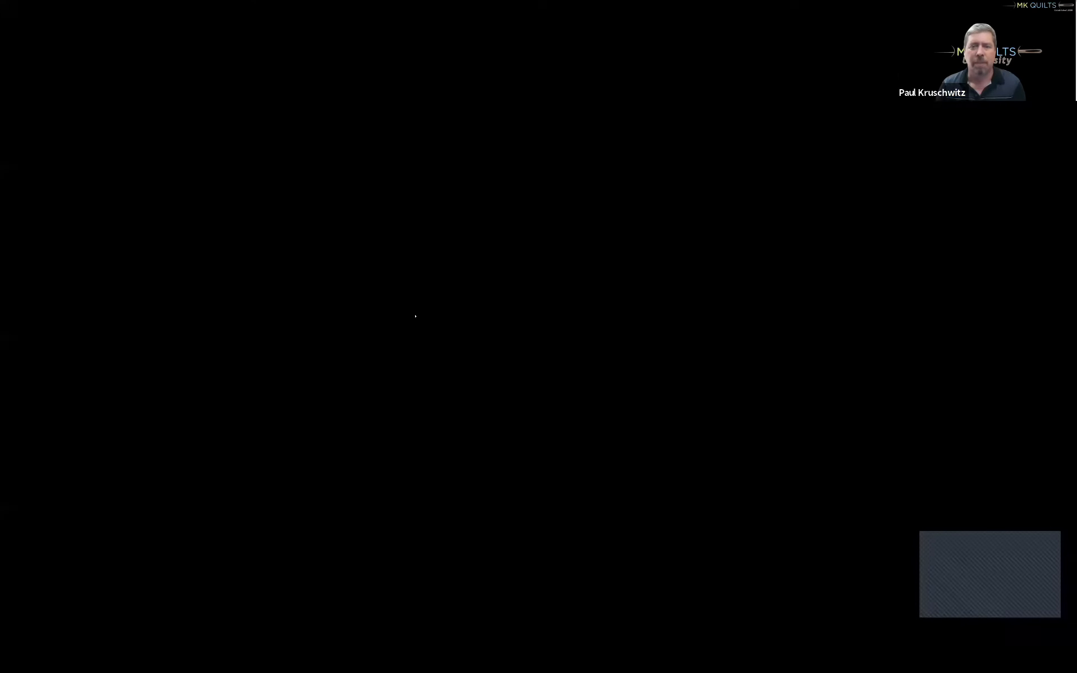
pyautogui.click(476, 394)
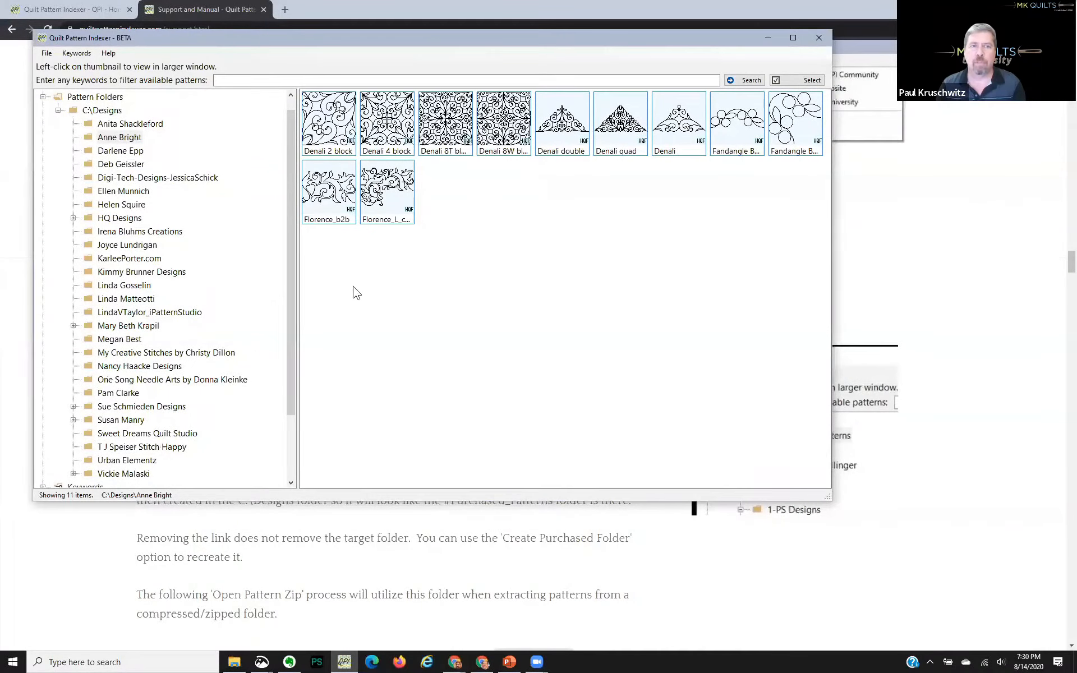
# Refresh the folder tree and expand #Purchased_Patterns under C:\Designs
pyautogui.click(100, 111)
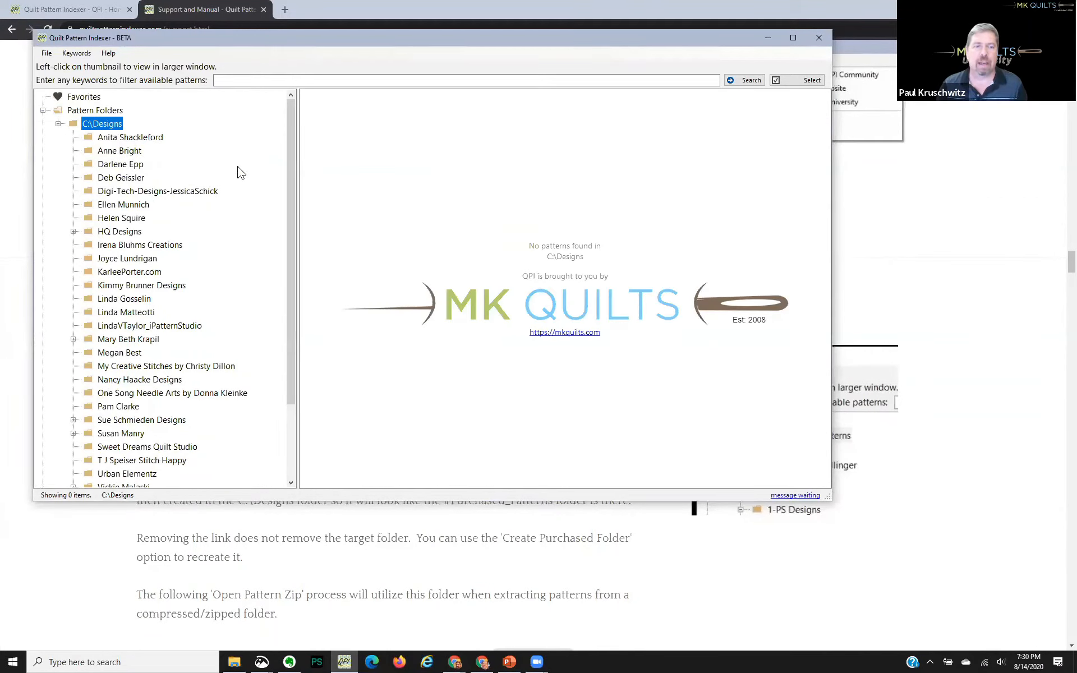
pyautogui.click(46, 53)
pyautogui.click(90, 162)
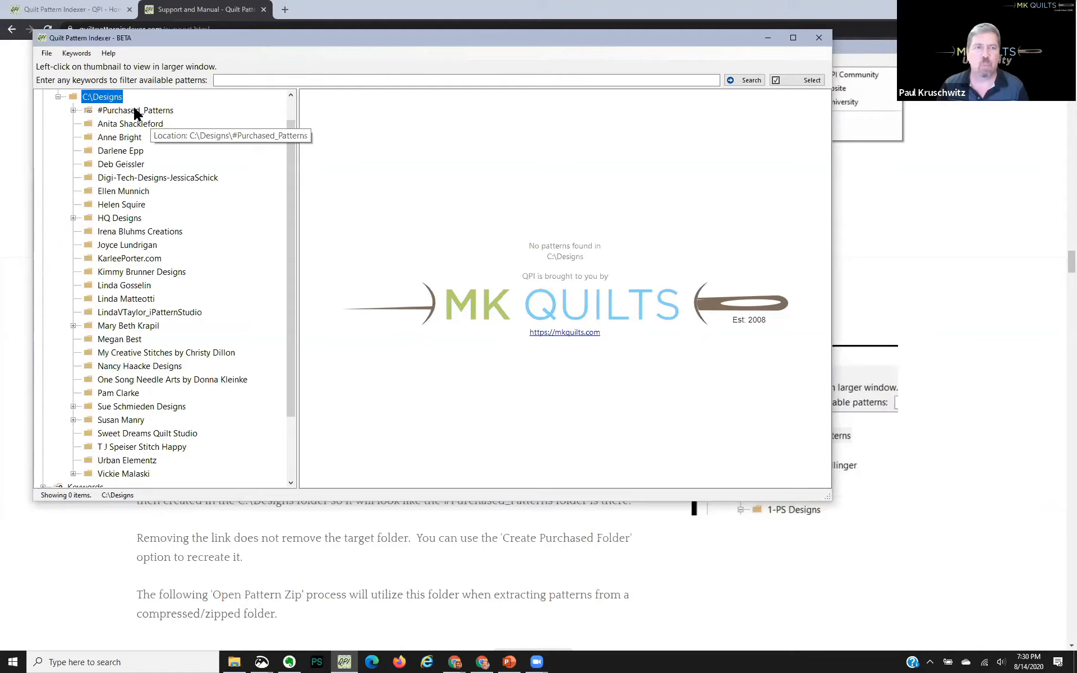
pyautogui.click(47, 53)
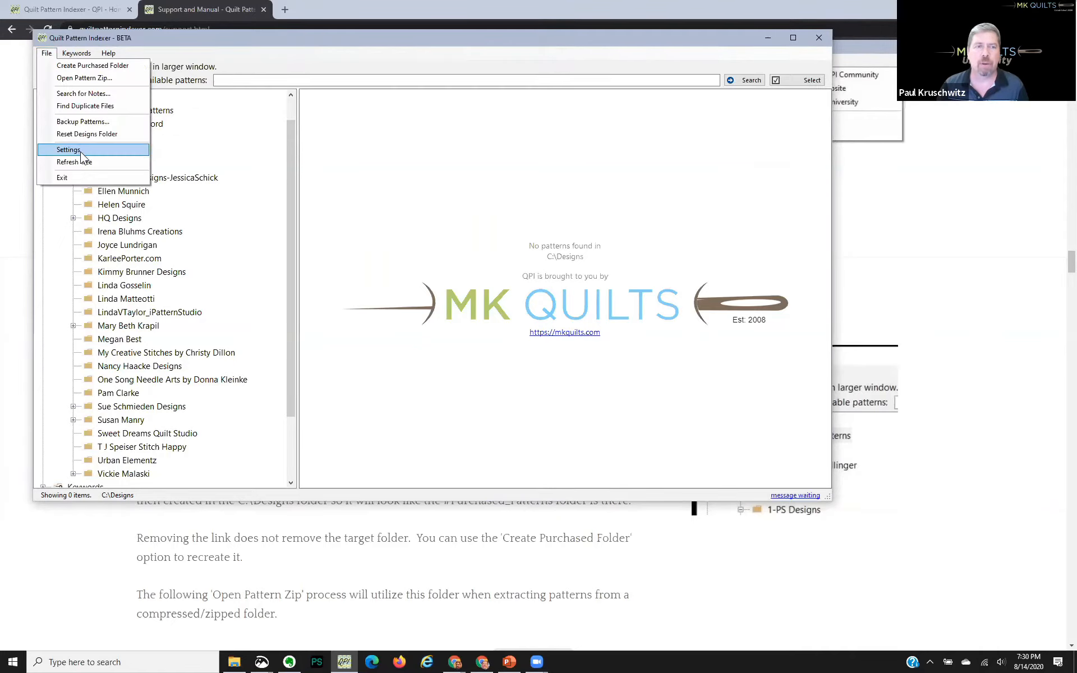
pyautogui.click(130, 165)
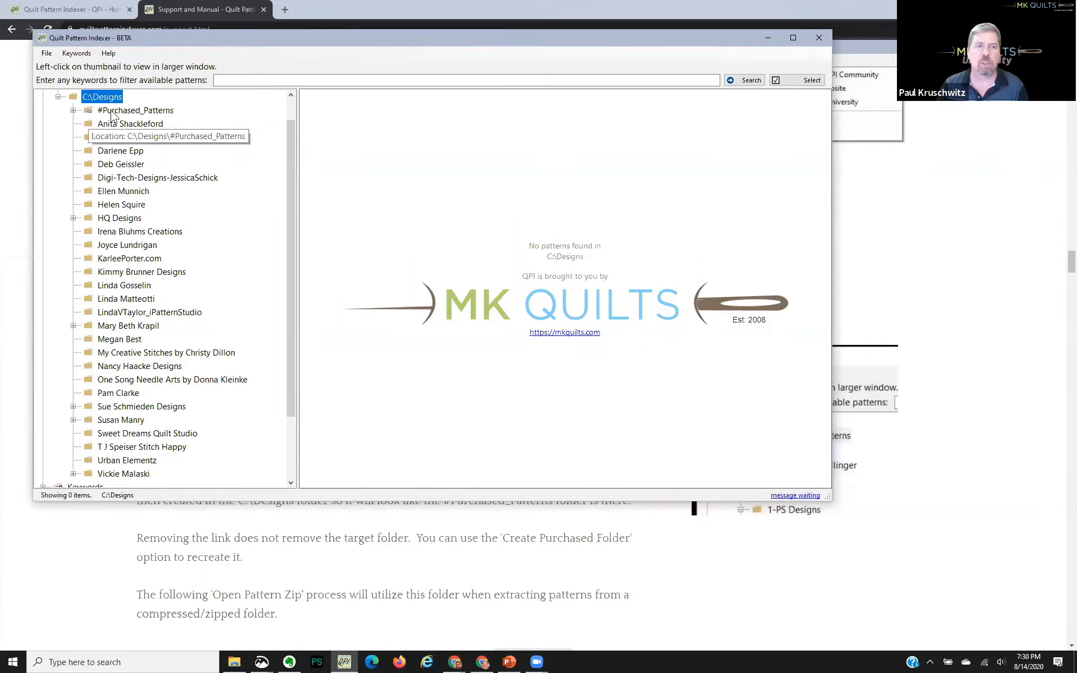
pyautogui.doubleClick(110, 111)
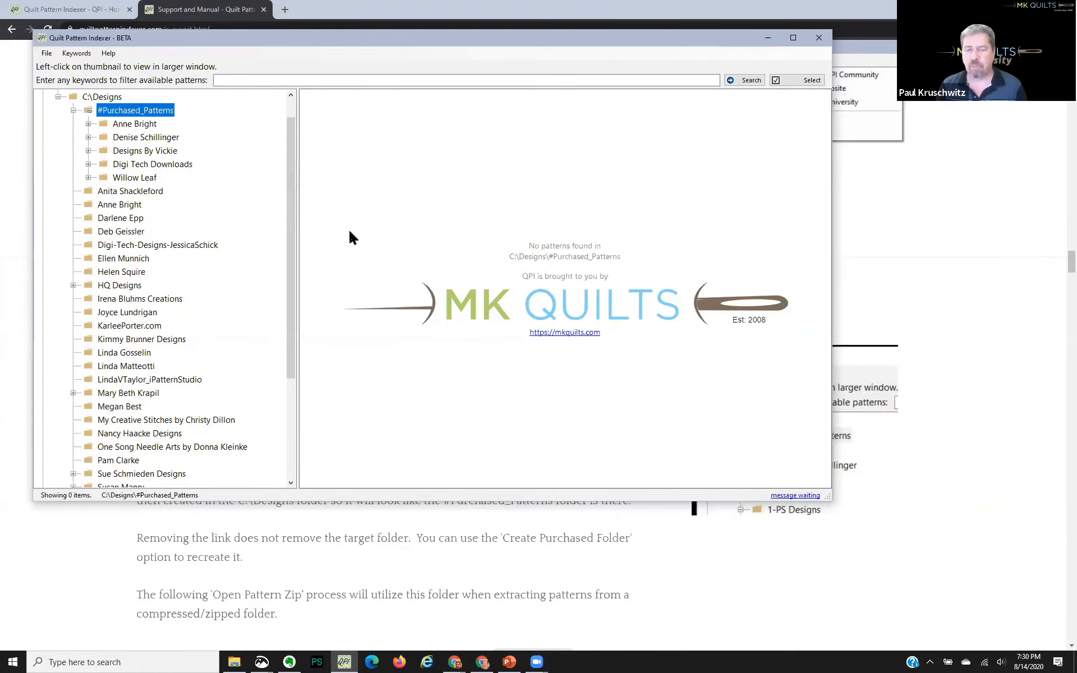
# Open the #Purchased_Patterns link in File Explorer and delete all the designer subfolders inside it
pyautogui.rightClick(131, 115)
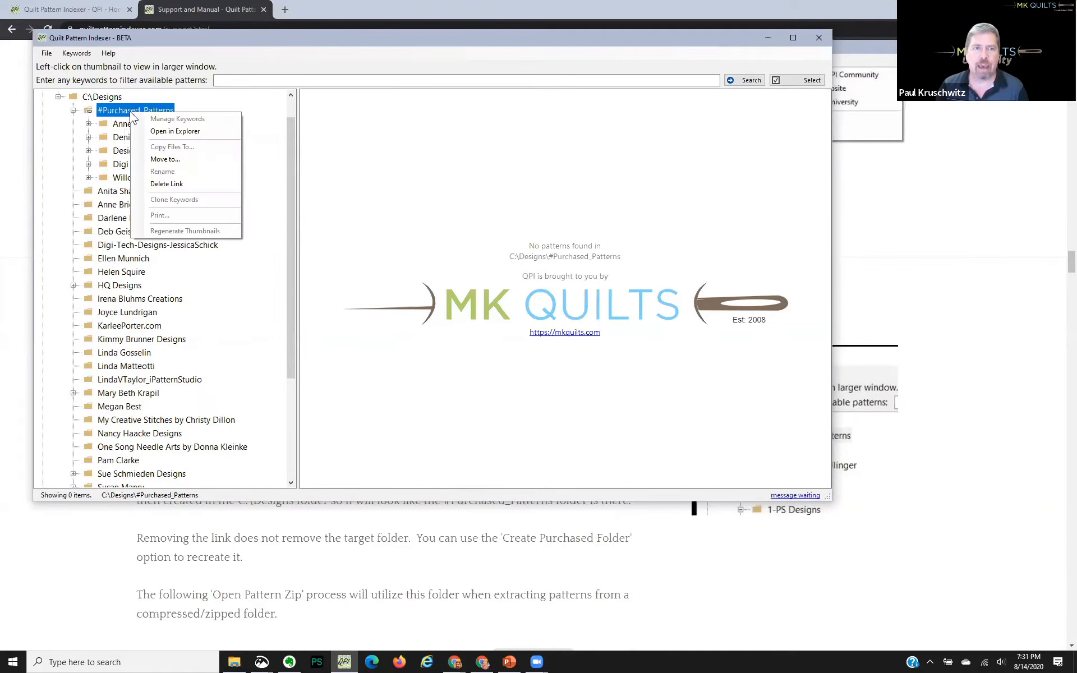
pyautogui.click(175, 134)
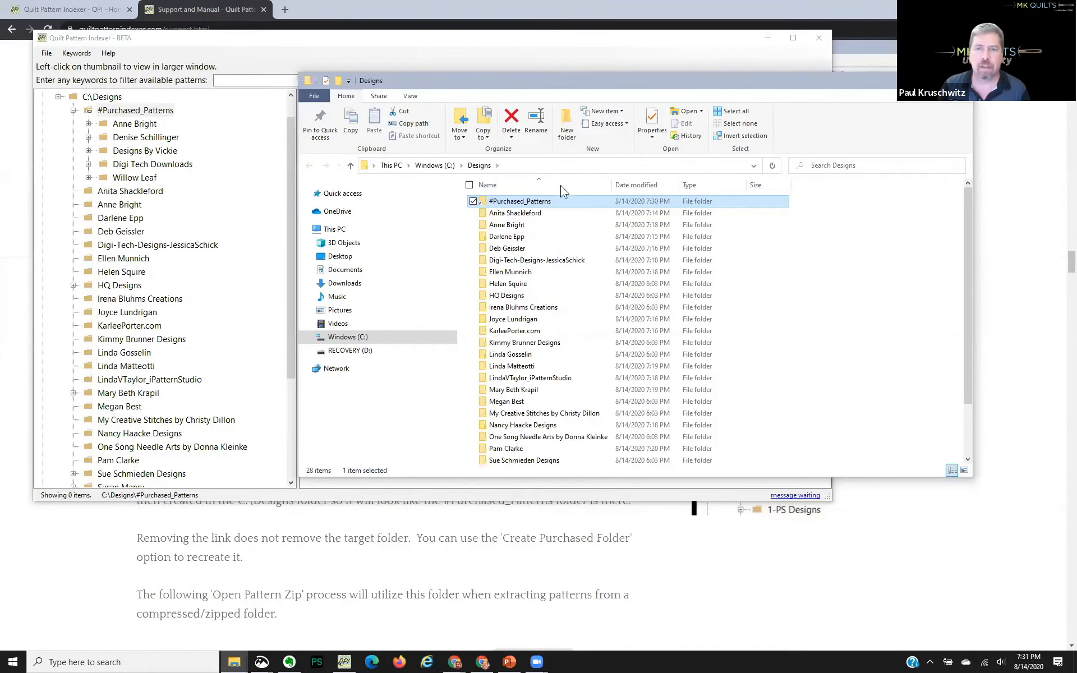
pyautogui.doubleClick(538, 202)
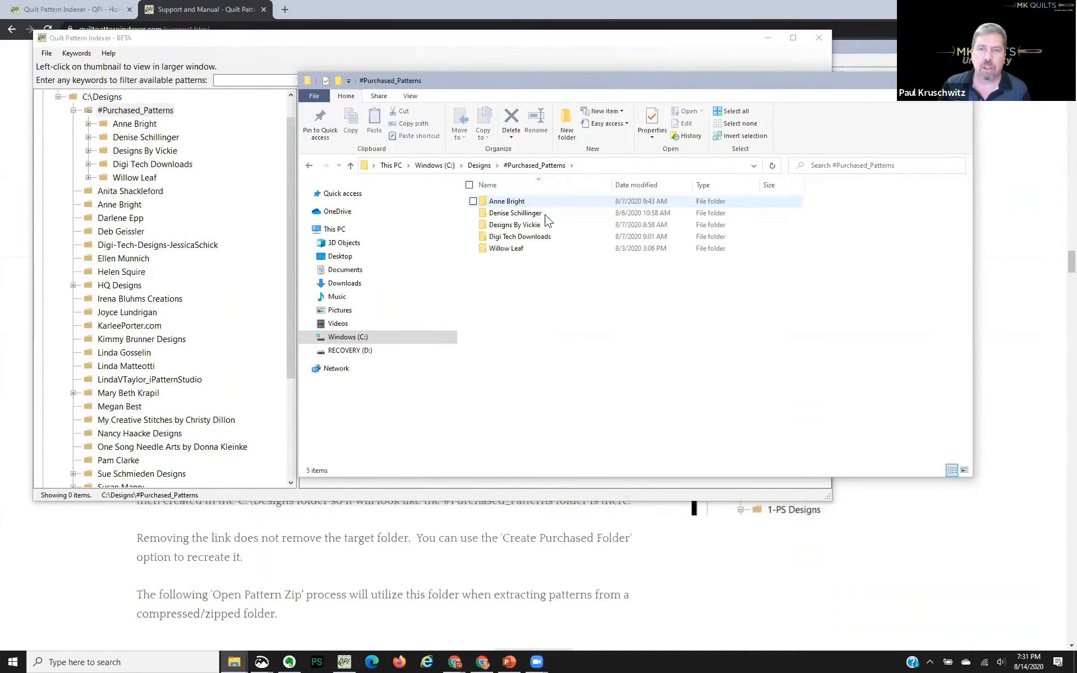
pyautogui.moveTo(600, 290); pyautogui.dragTo(462, 192)
pyautogui.click(512, 121)
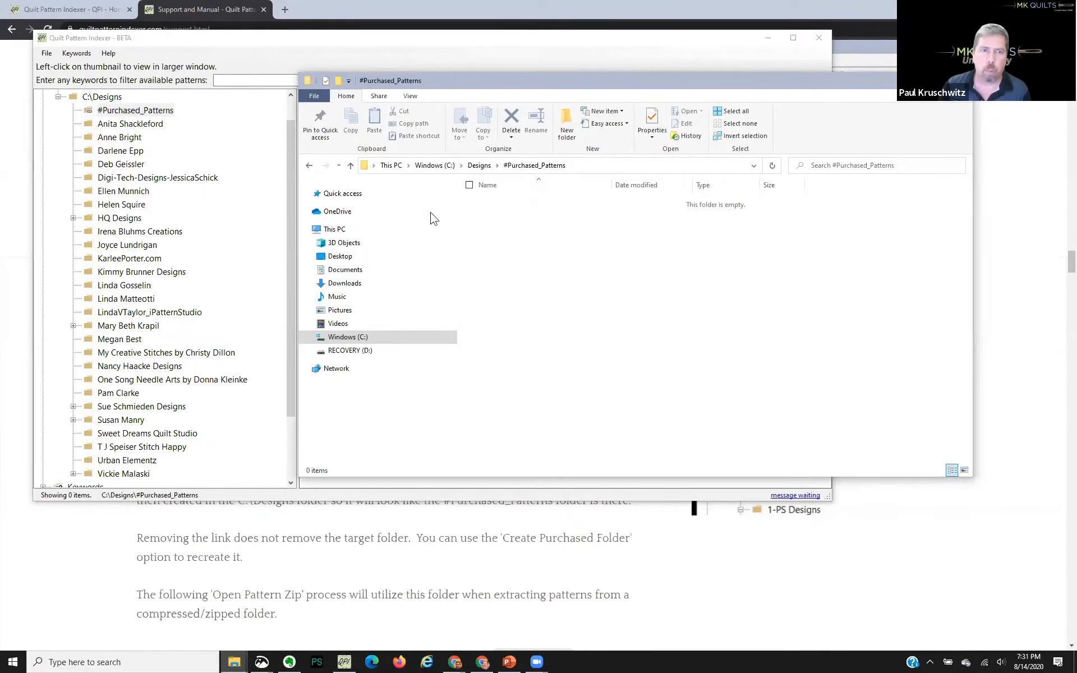
# Return to Quilt Pattern Indexer, move the Linda Matteotti folder into #Purchased_Patterns, and display its patterns there
pyautogui.click(150, 110)
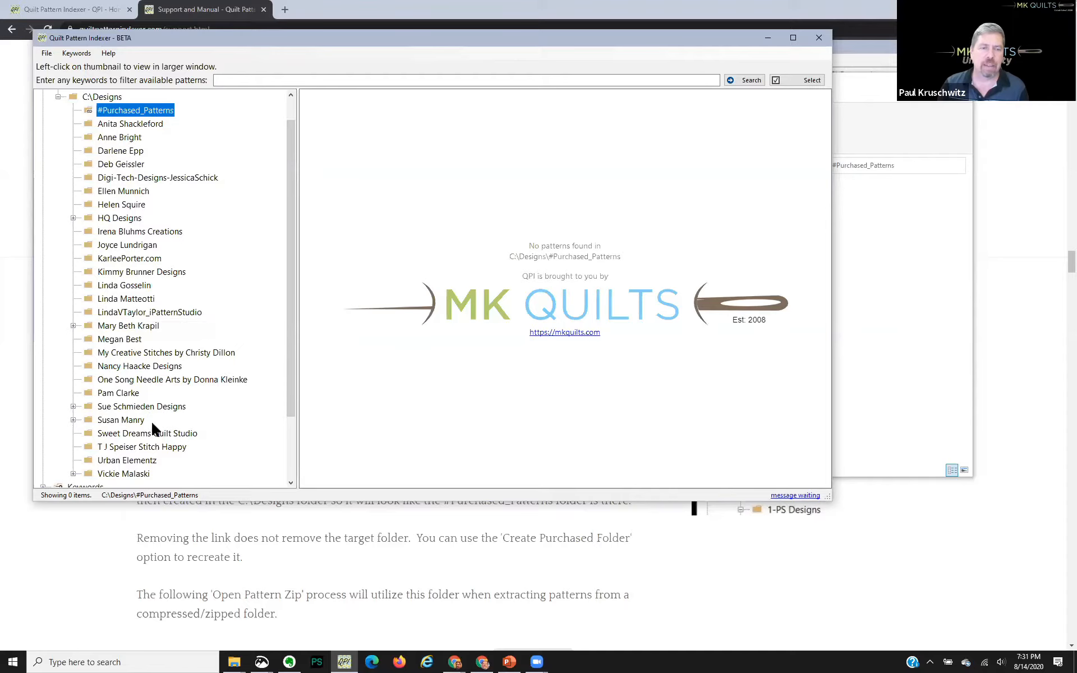
pyautogui.click(115, 299)
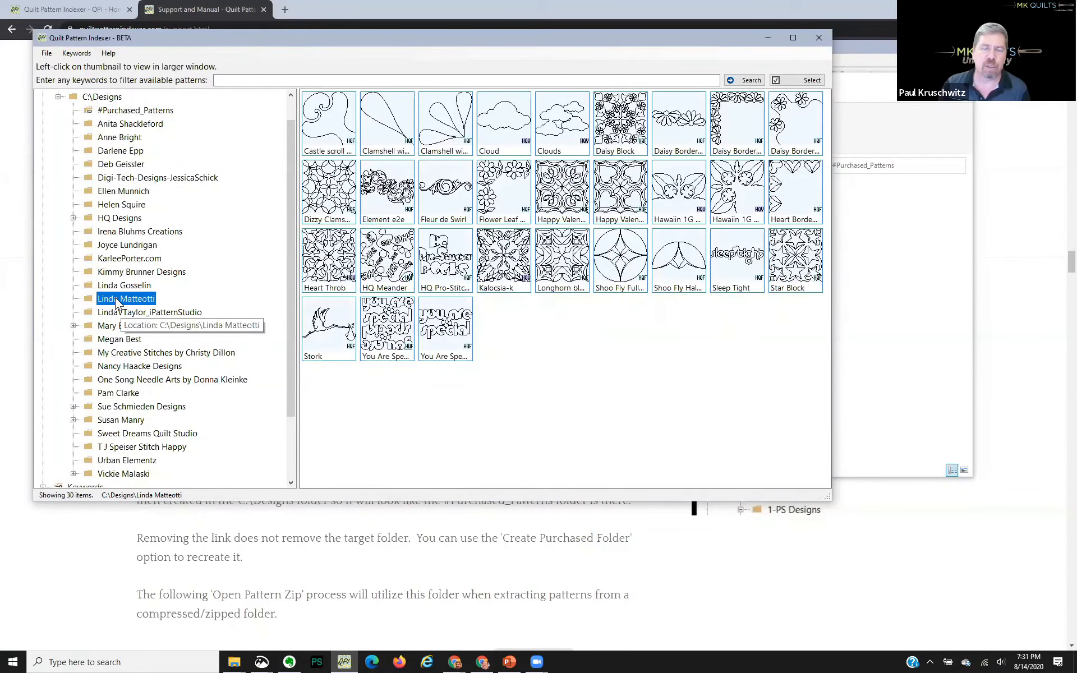
pyautogui.rightClick(115, 302)
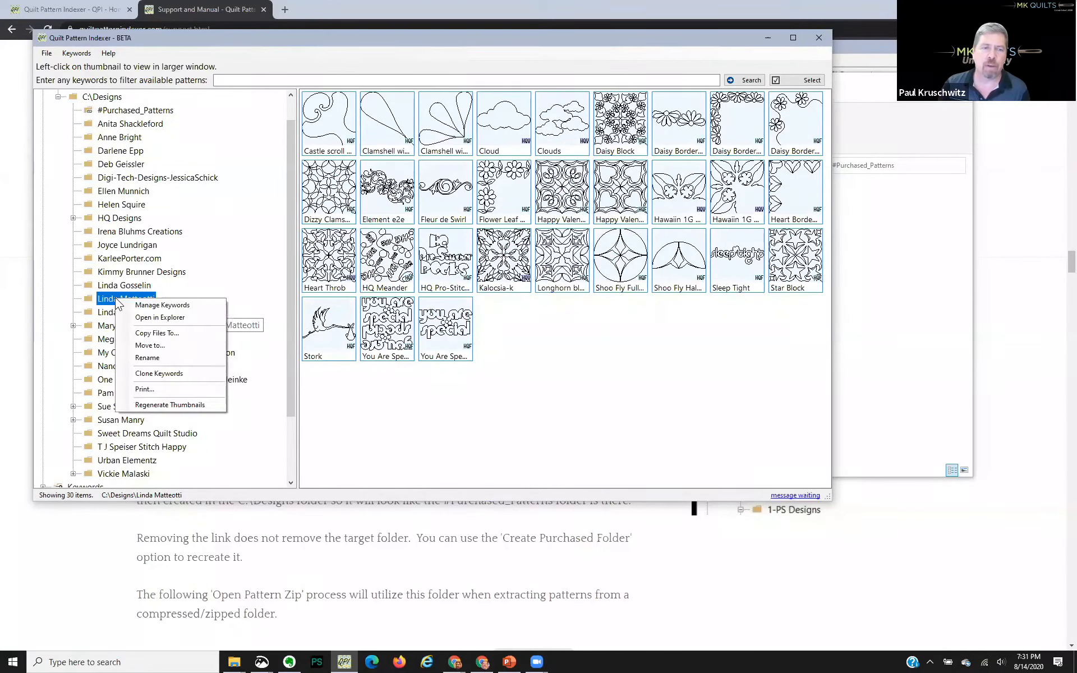
pyautogui.click(150, 346)
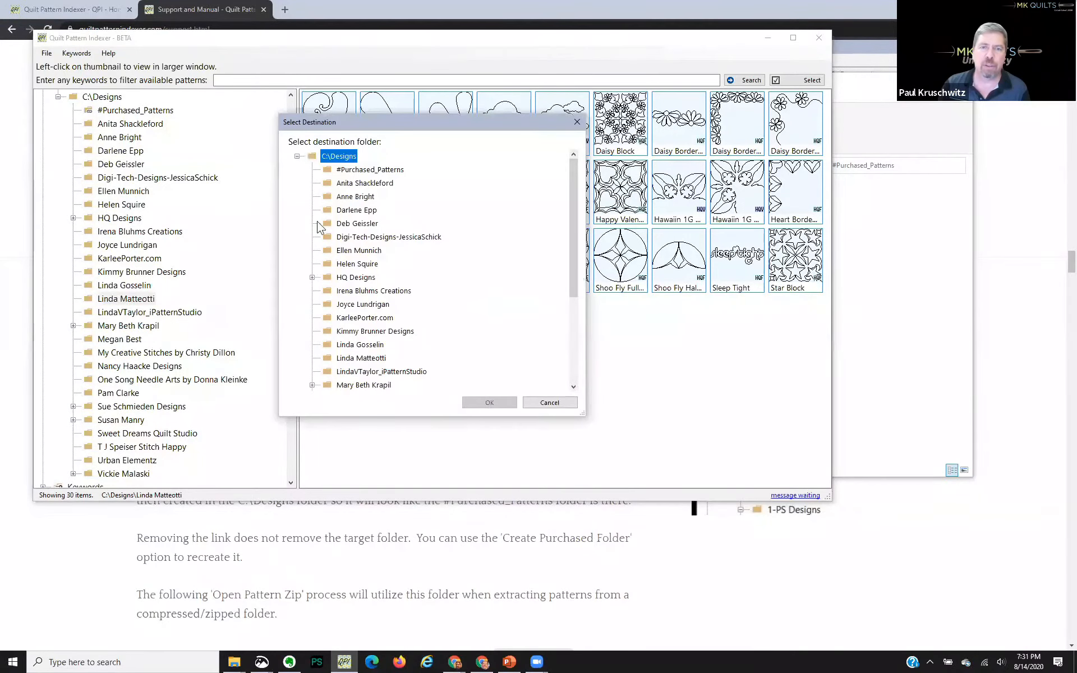
pyautogui.click(370, 170)
pyautogui.click(490, 402)
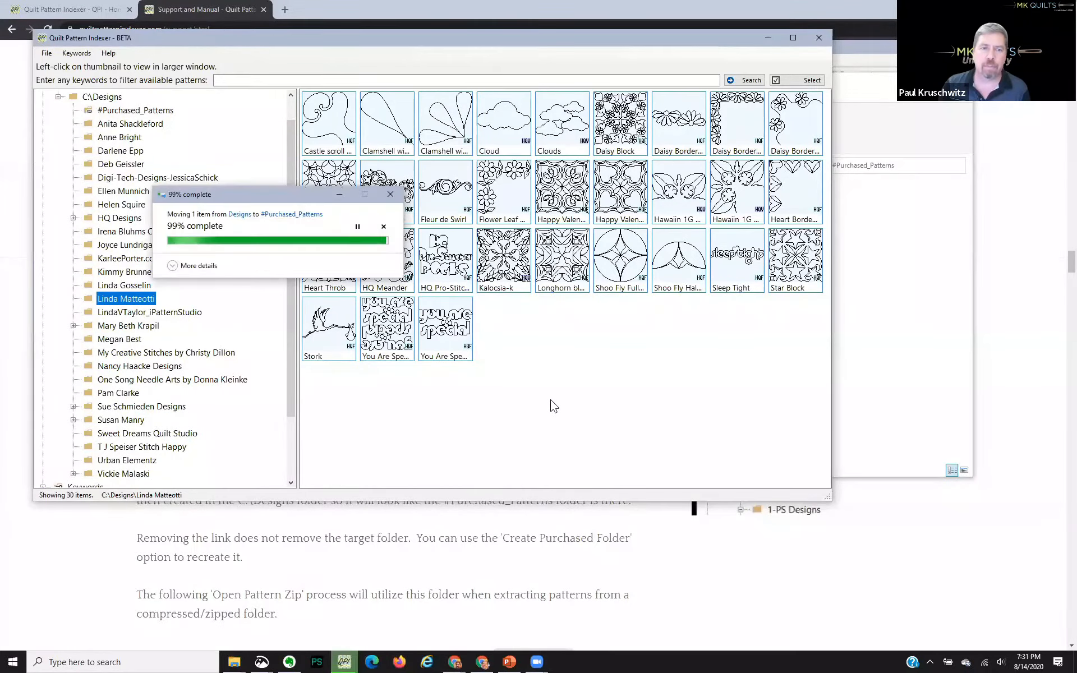
pyautogui.click(139, 111)
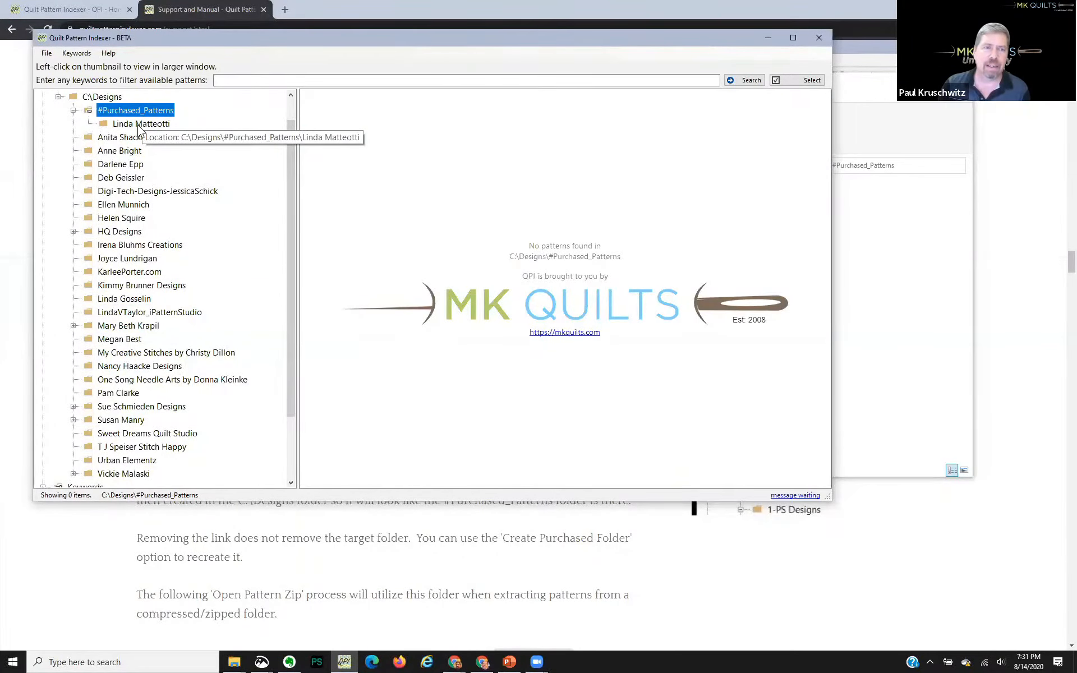
pyautogui.click(126, 125)
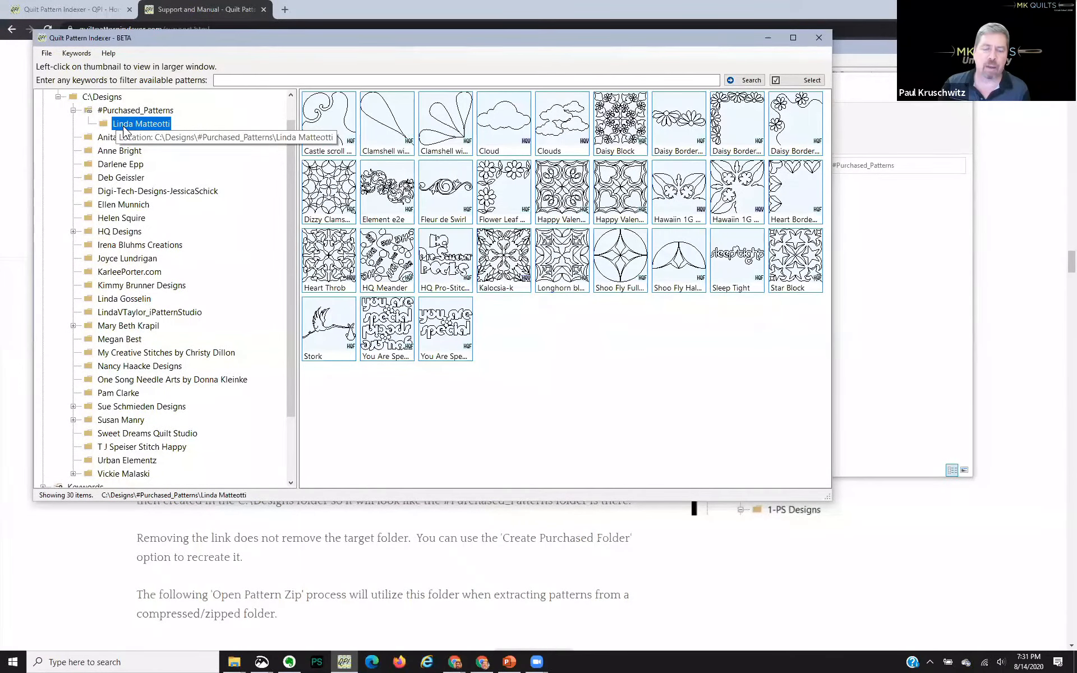
# Switch to File Explorer and check the contents and full path of the #Purchased_Patterns folder
pyautogui.click(234, 661)
pyautogui.click(250, 631)
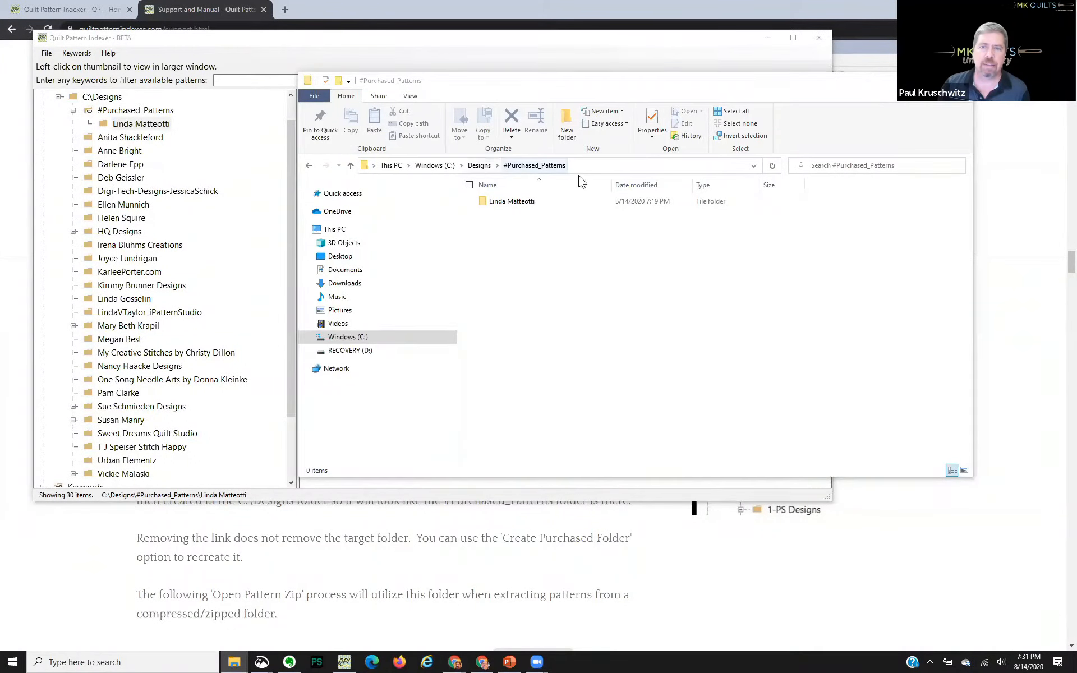
pyautogui.click(614, 167)
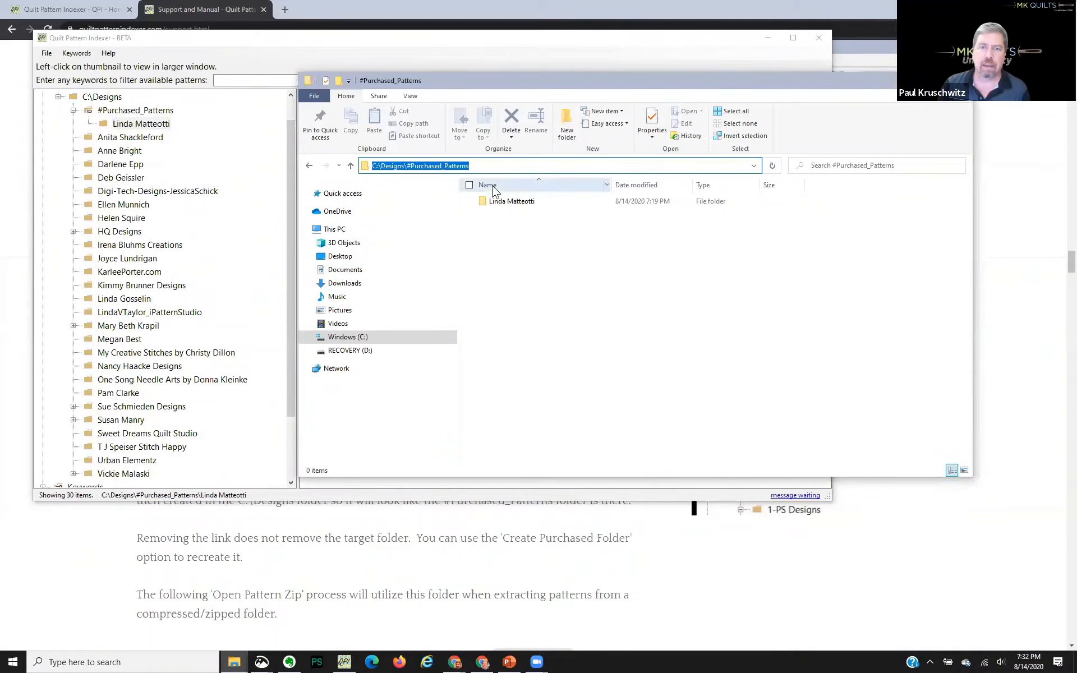
# Browse from the C: drive through Users to the account's home folder, inspect its Documents folder, and return to the home folder
pyautogui.click(359, 341)
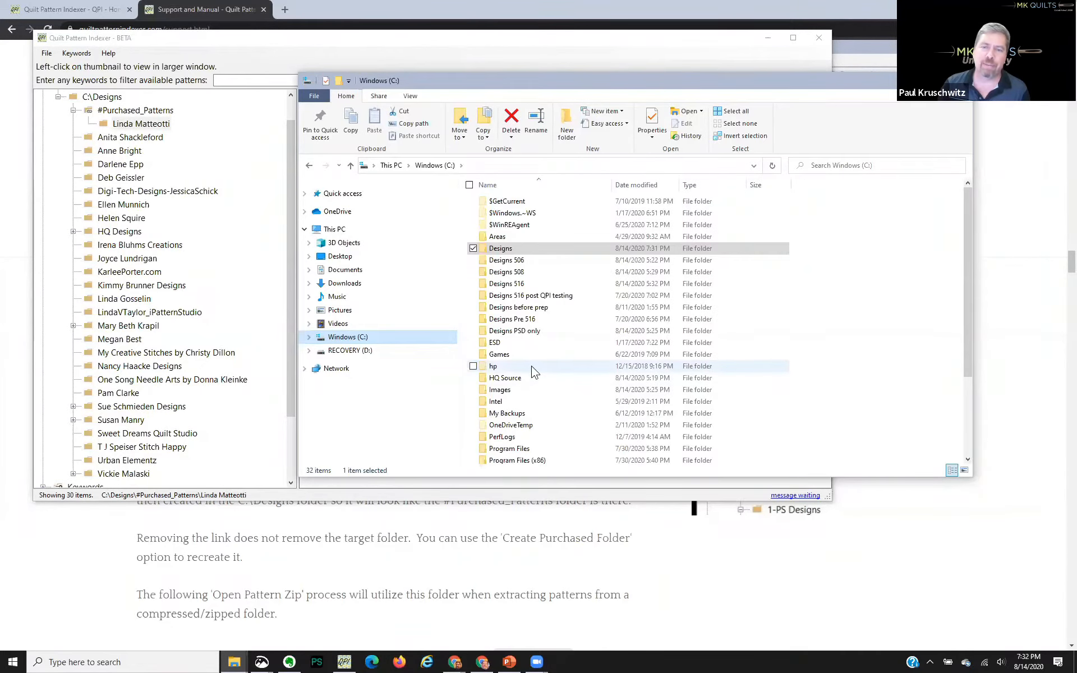
pyautogui.scroll(-3, 533, 371)
pyautogui.click(510, 447)
pyautogui.doubleClick(509, 445)
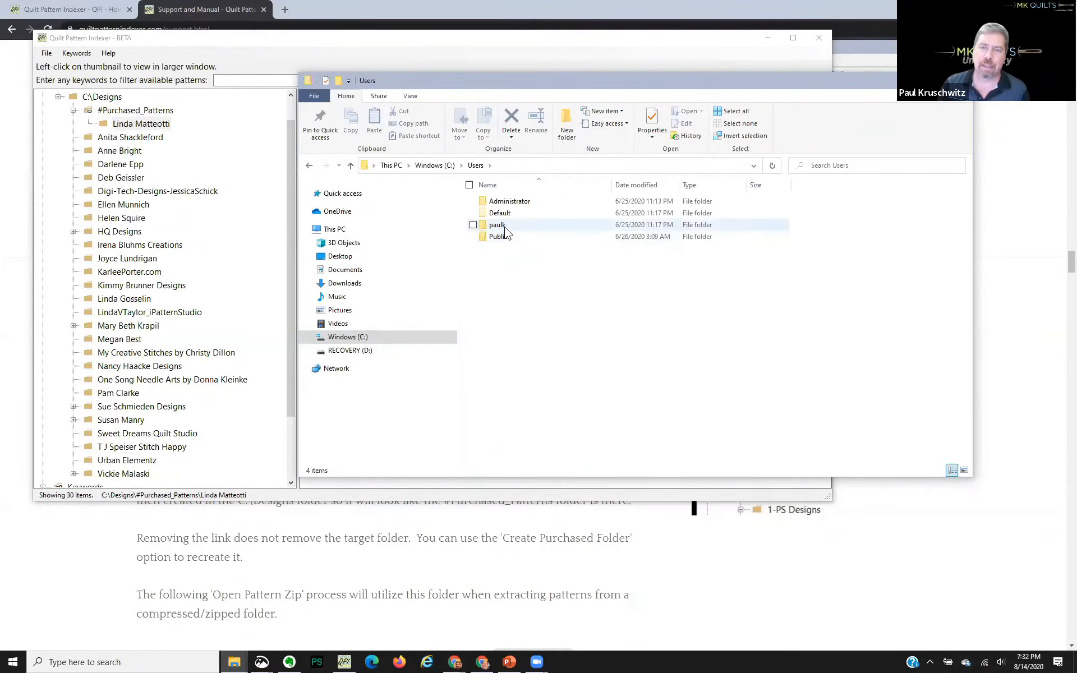
pyautogui.click(506, 230)
pyautogui.doubleClick(507, 230)
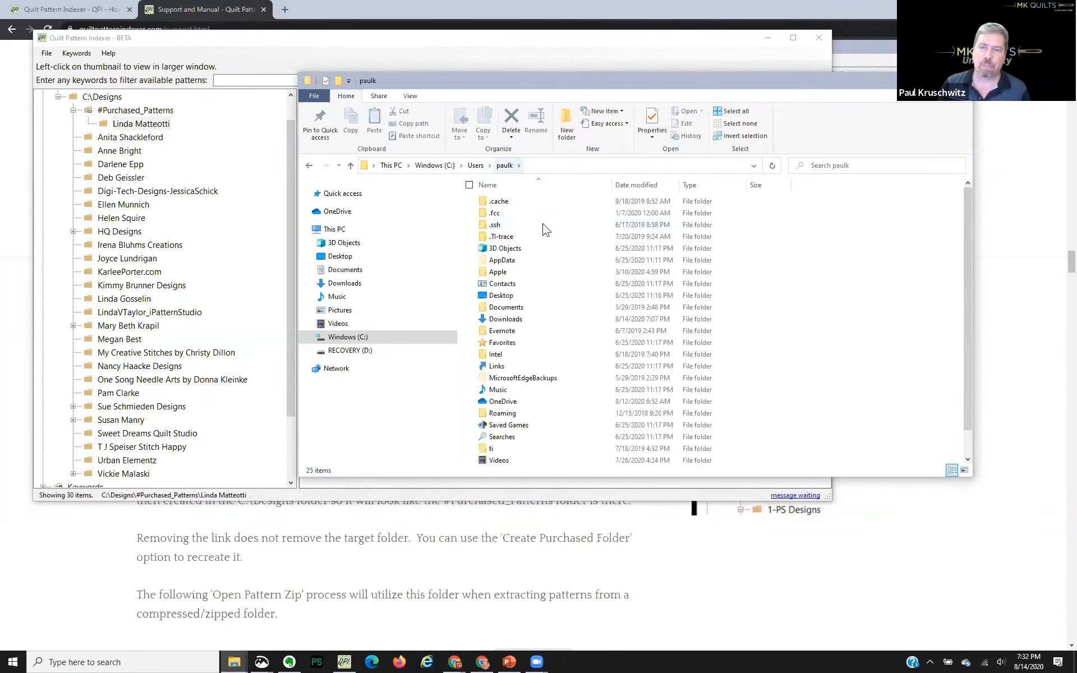
pyautogui.doubleClick(523, 307)
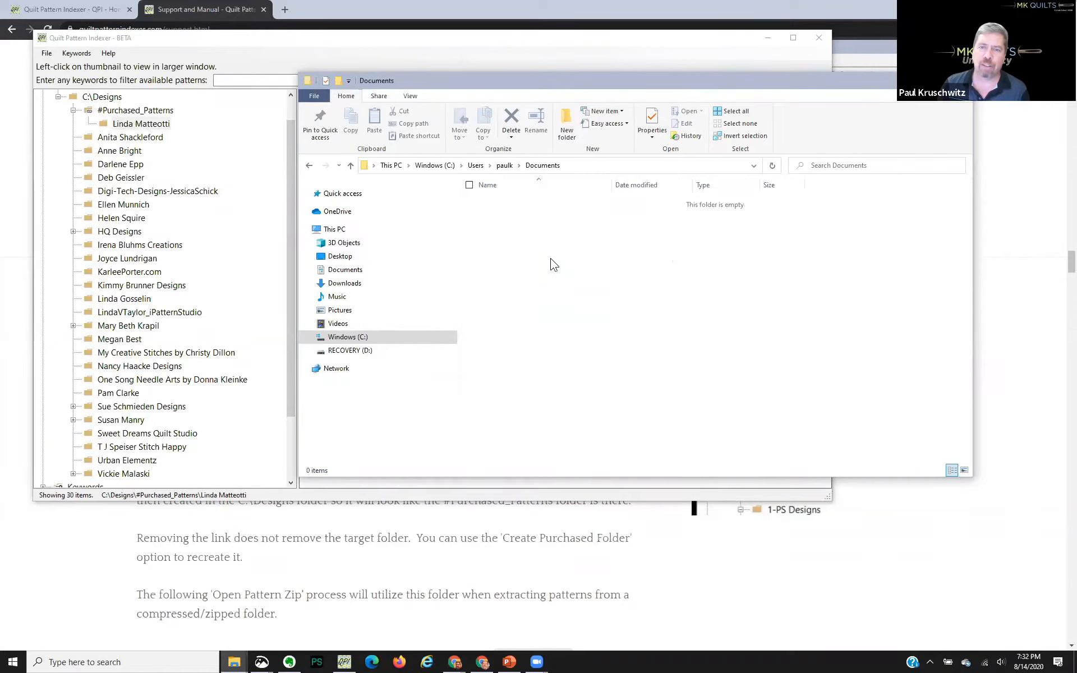
pyautogui.click(504, 166)
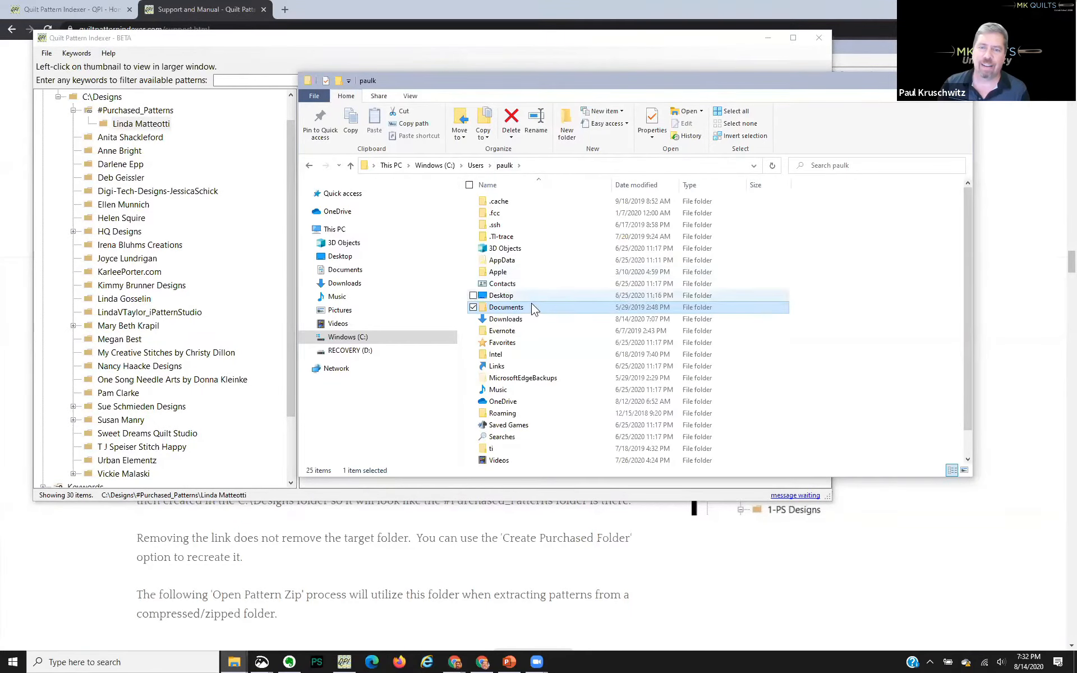
# Browse OneDrive to its Documents folder, sort it by name, open #Purchased_Patterns, check its full path, and close File Explorer
pyautogui.doubleClick(536, 401)
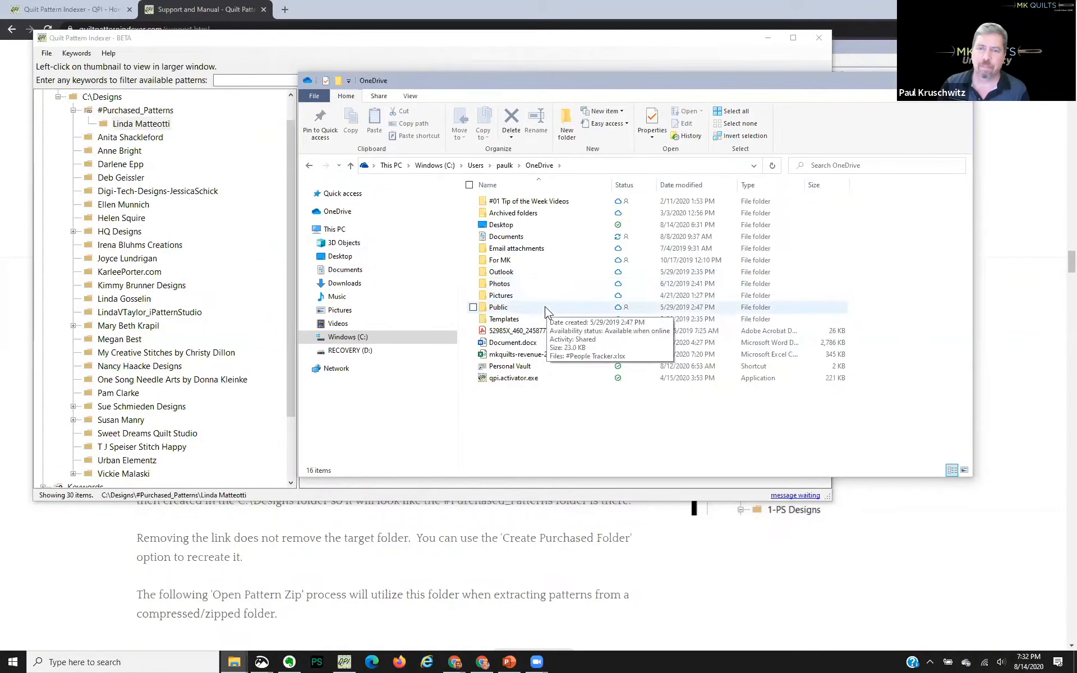
pyautogui.doubleClick(539, 240)
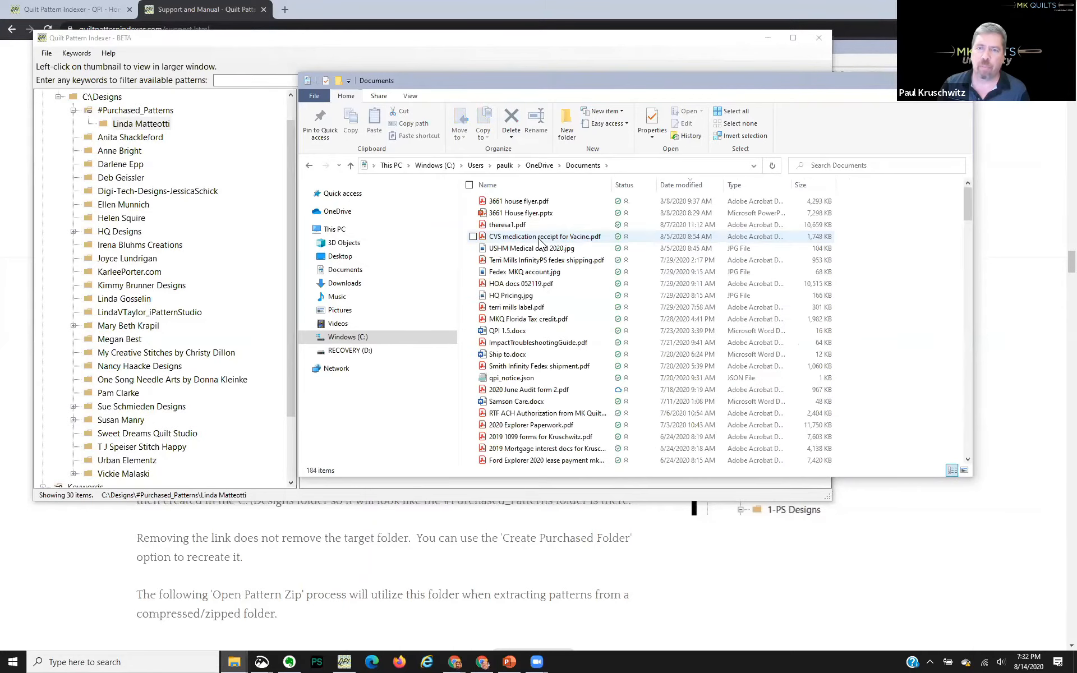
pyautogui.click(554, 187)
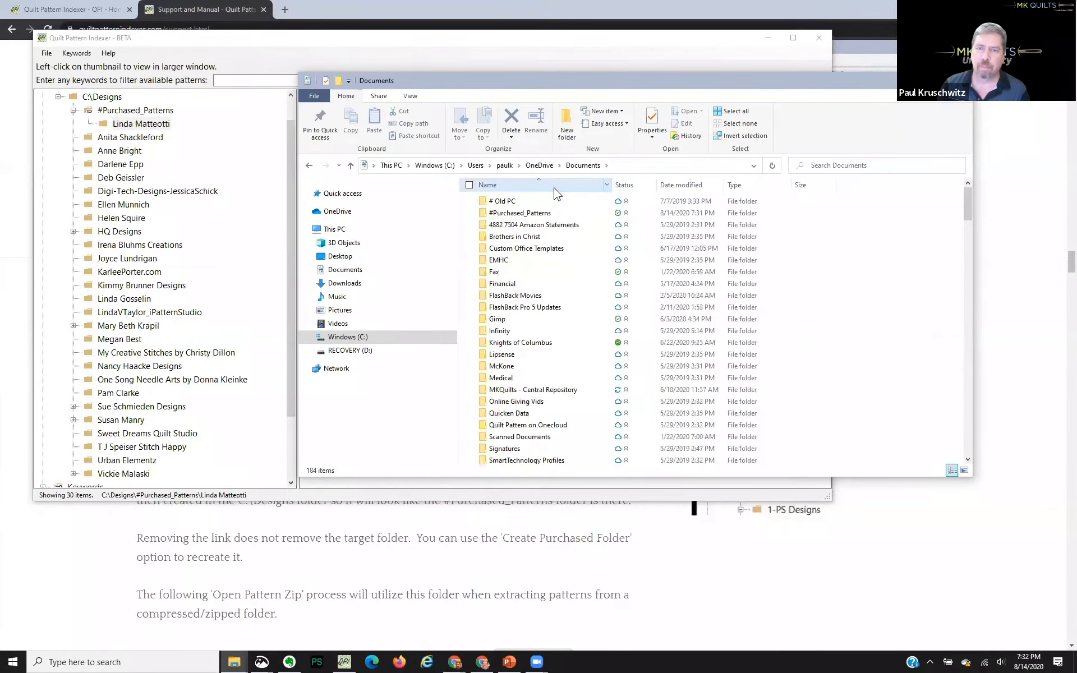
pyautogui.doubleClick(531, 214)
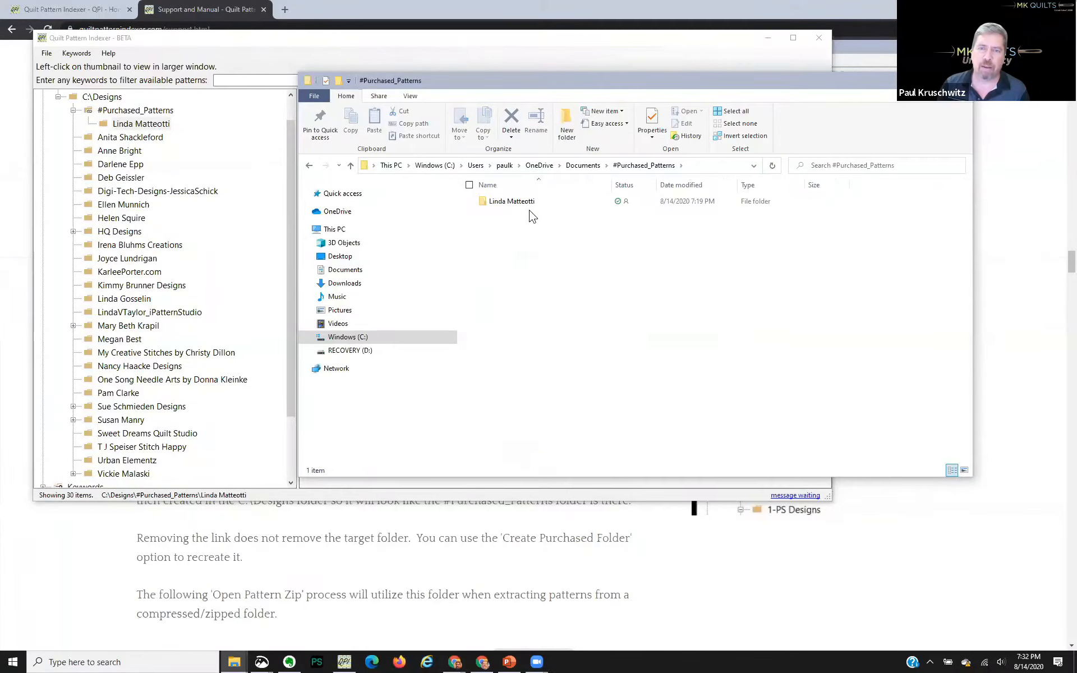
pyautogui.click(695, 165)
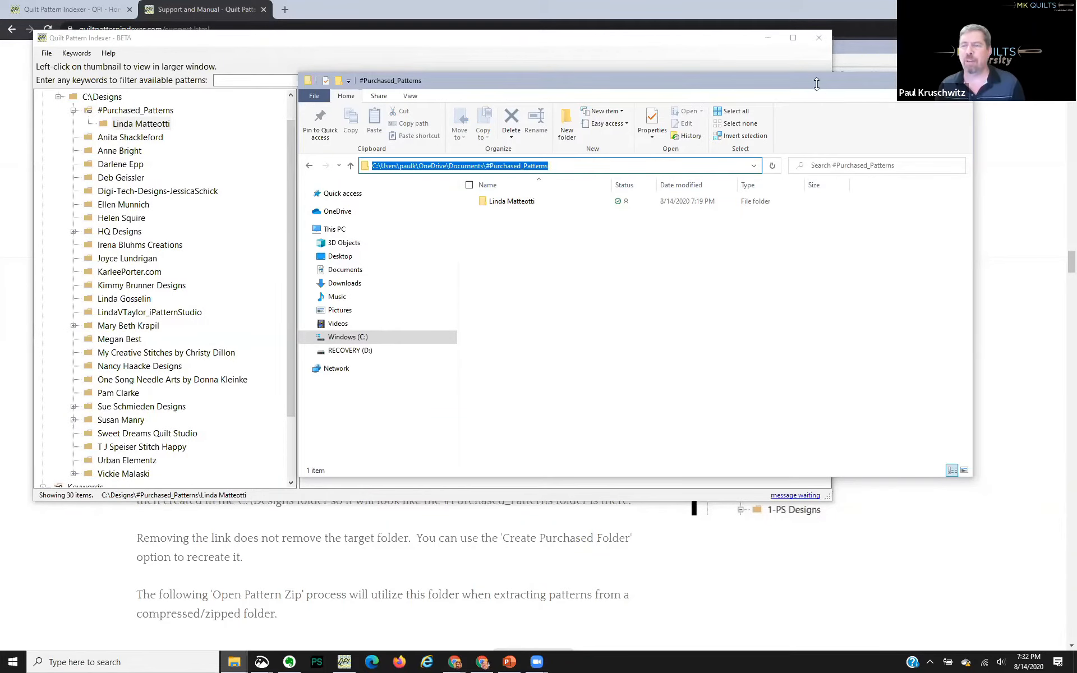
pyautogui.click(960, 80)
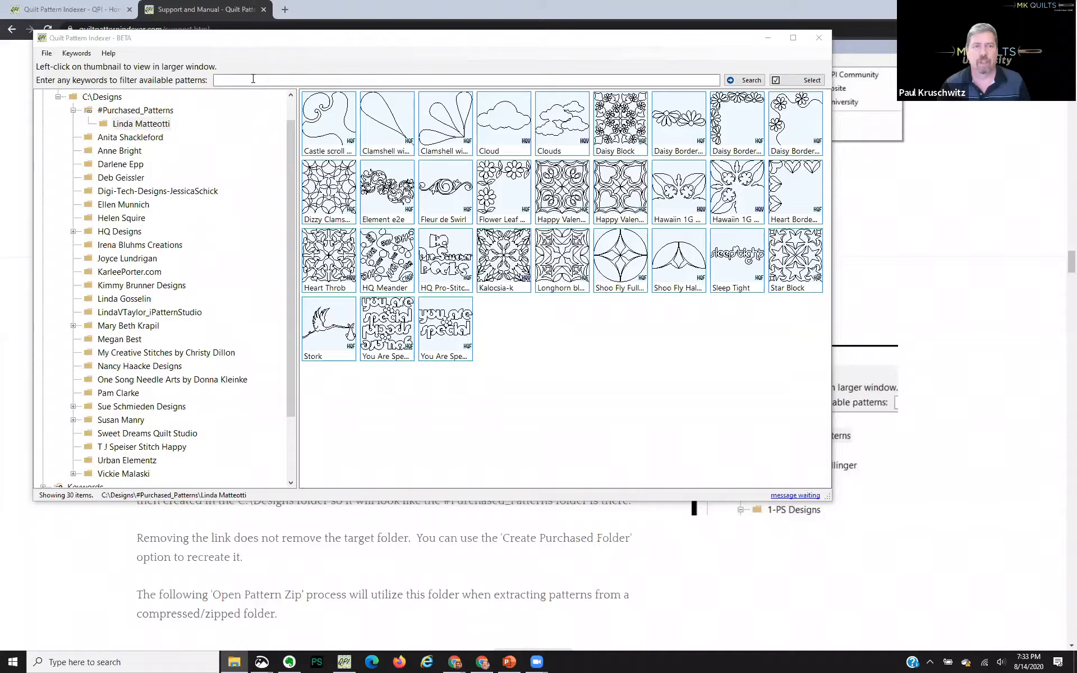
# Move the Linda Matteotti folder out of #Purchased_Patterns back into C:\Designs
pyautogui.rightClick(147, 123)
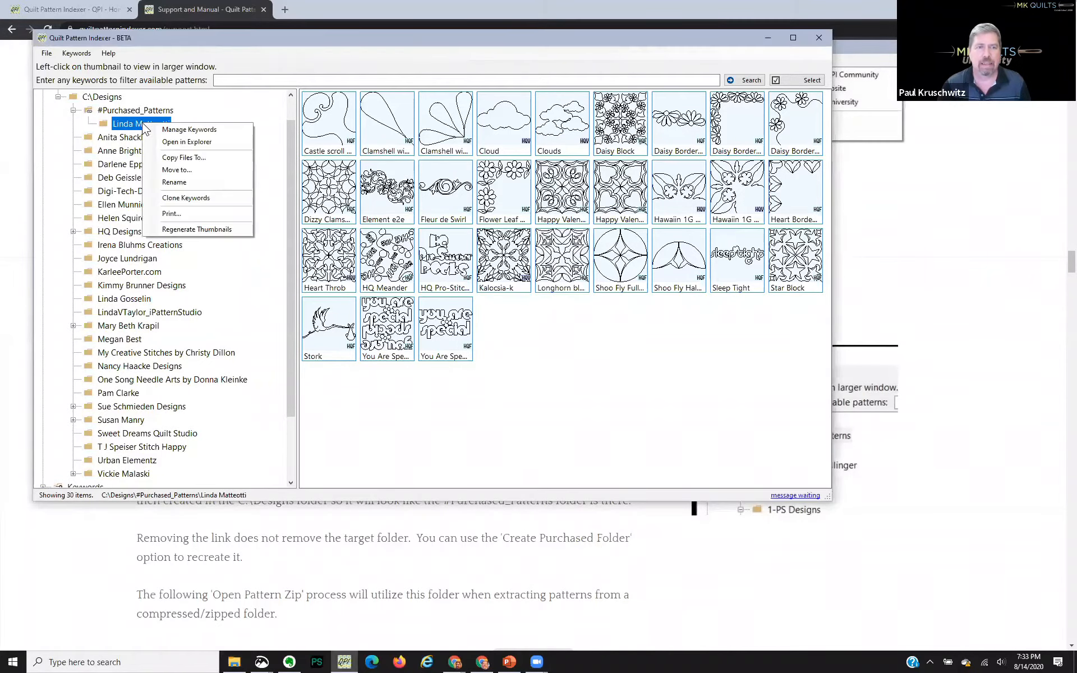
pyautogui.click(183, 170)
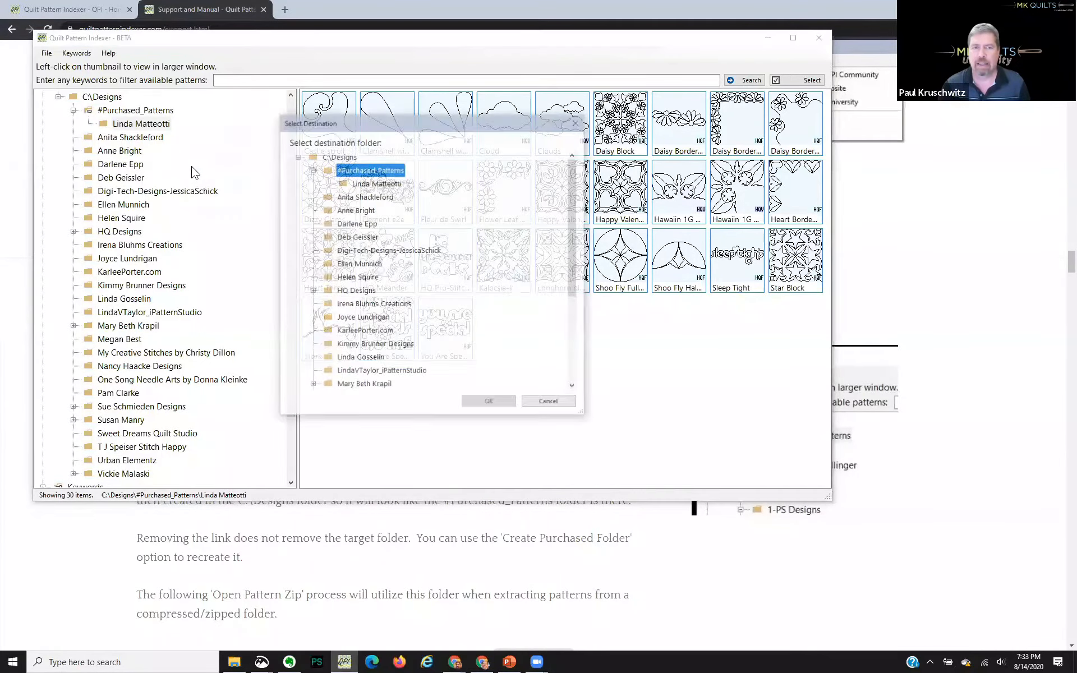
pyautogui.click(350, 162)
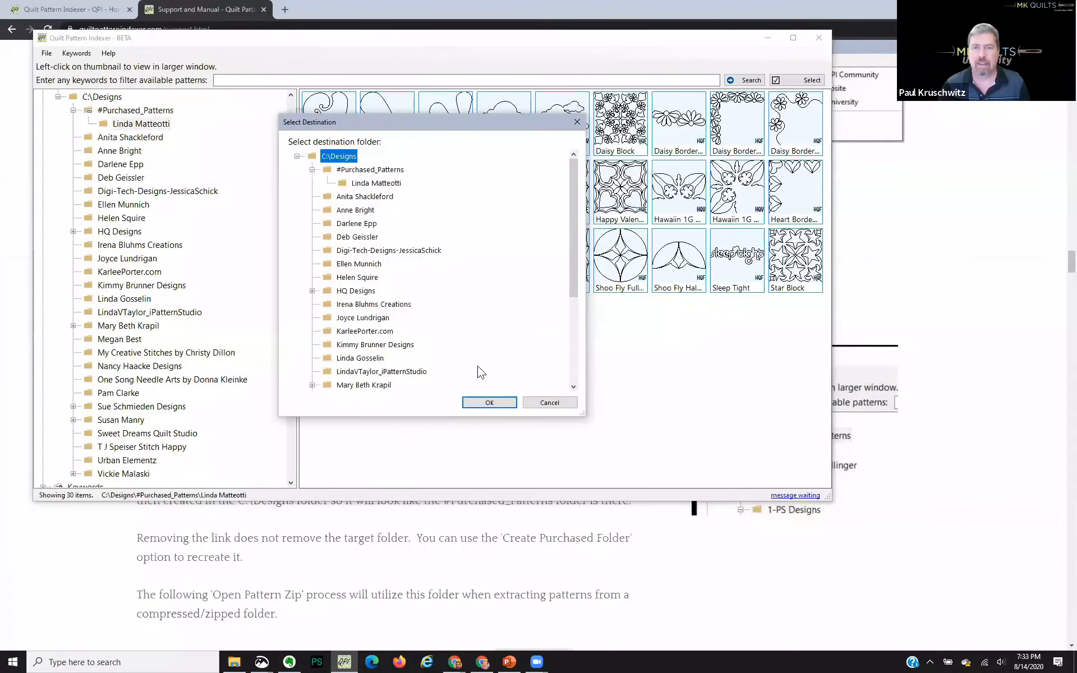
pyautogui.click(489, 402)
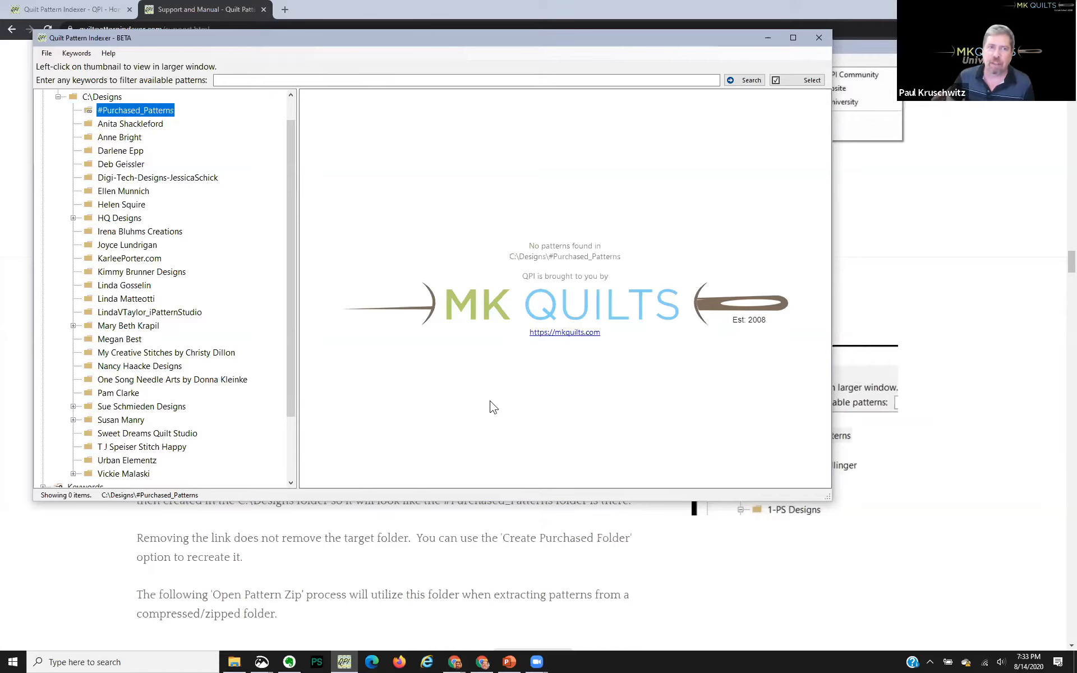
# Display the Anita Shackleford folder's patterns, view the separated feather wreath in the larger window, and close it
pyautogui.click(139, 126)
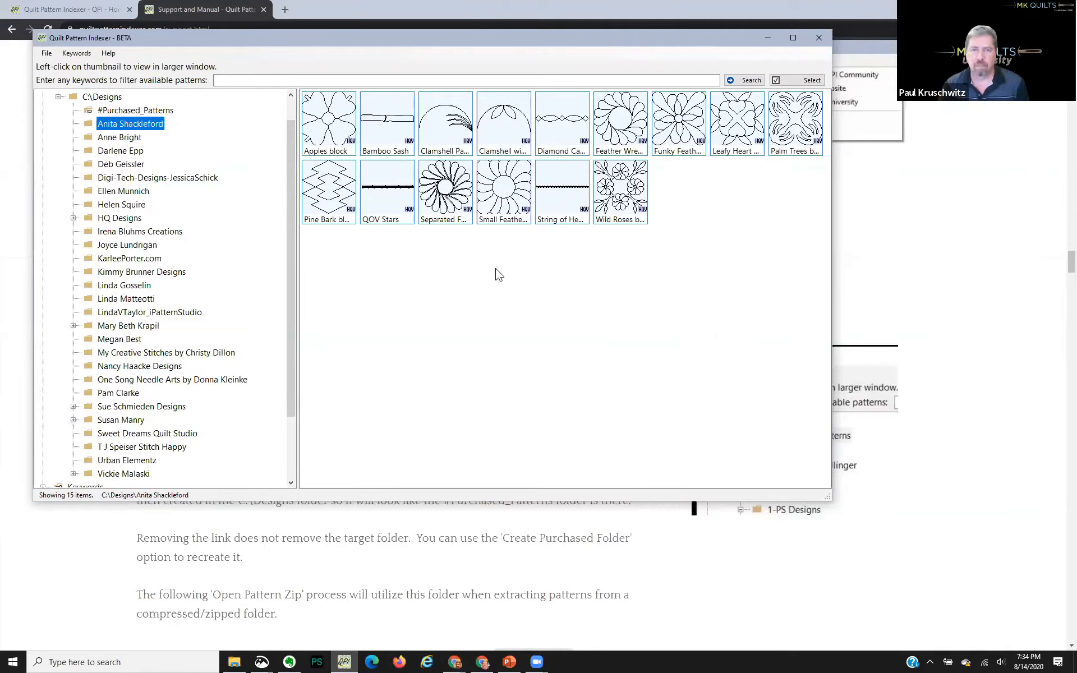
pyautogui.click(449, 189)
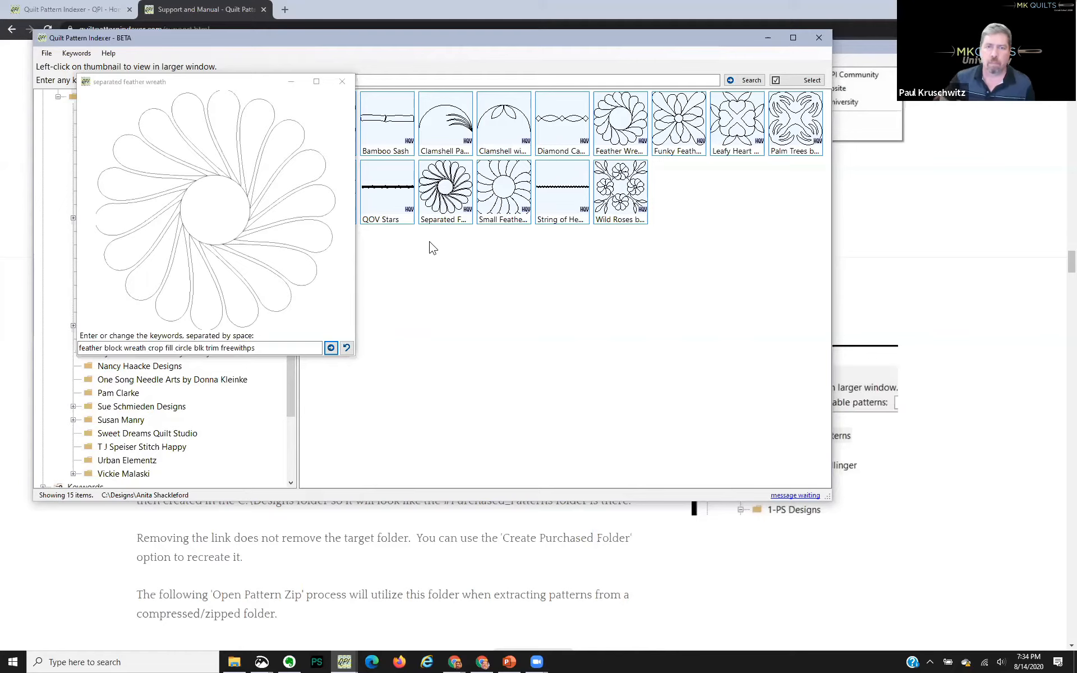
pyautogui.click(342, 81)
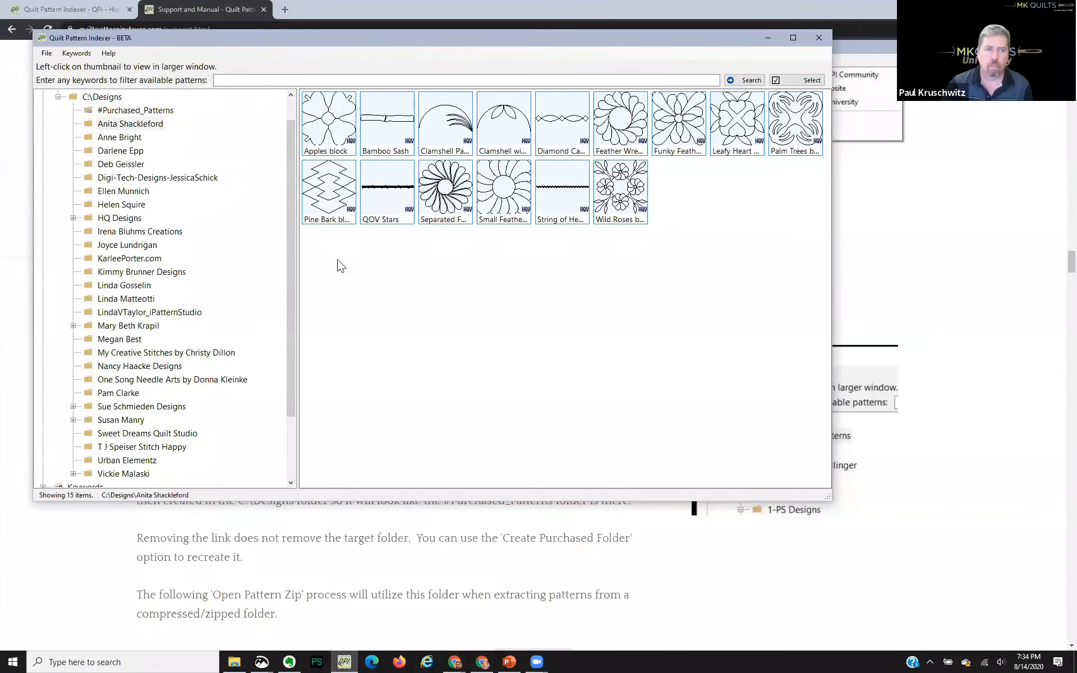
# Search all of C:\Designs for the keyword "sash" and refine the search to "sash narrow"
pyautogui.click(109, 98)
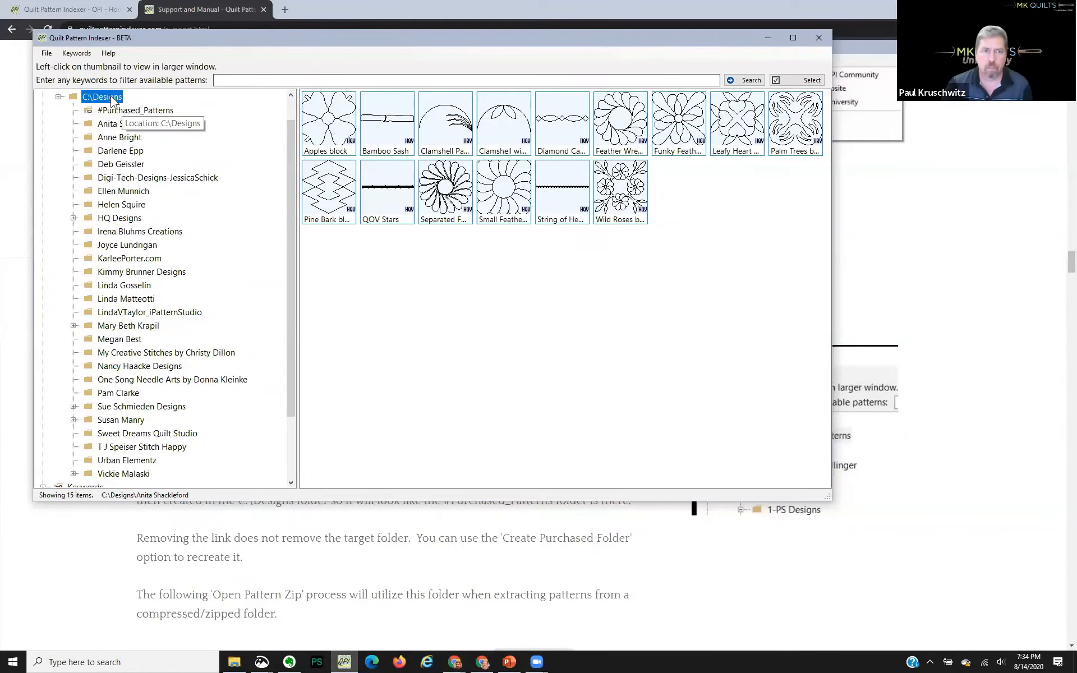
pyautogui.click(250, 79)
pyautogui.write('sash')
pyautogui.press('Return')
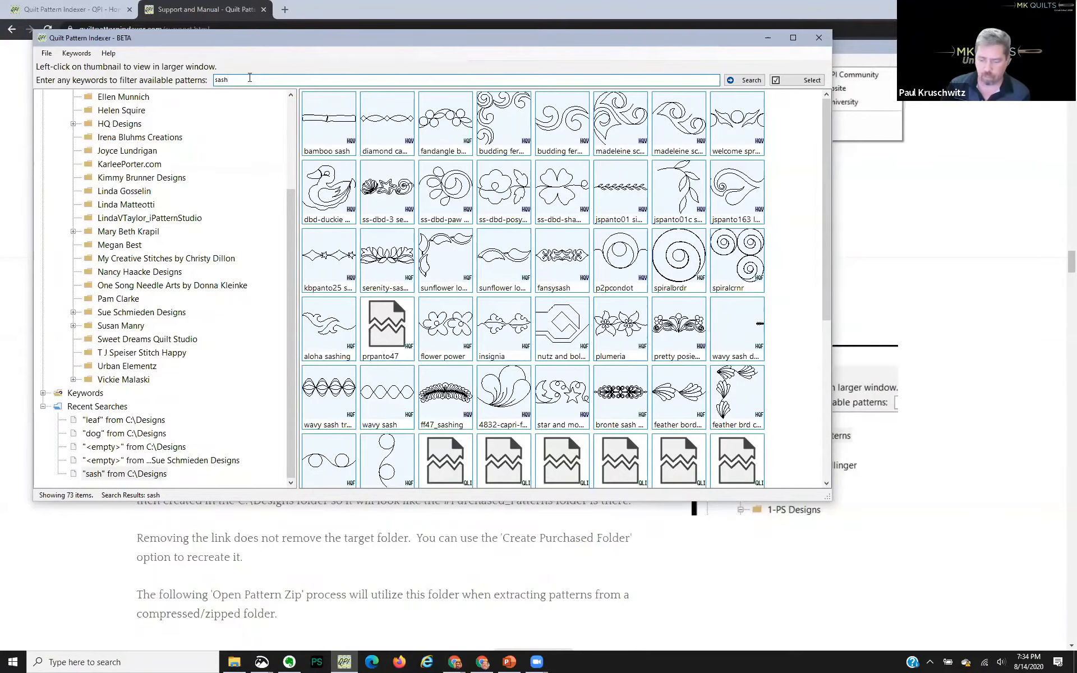
pyautogui.write('narro')
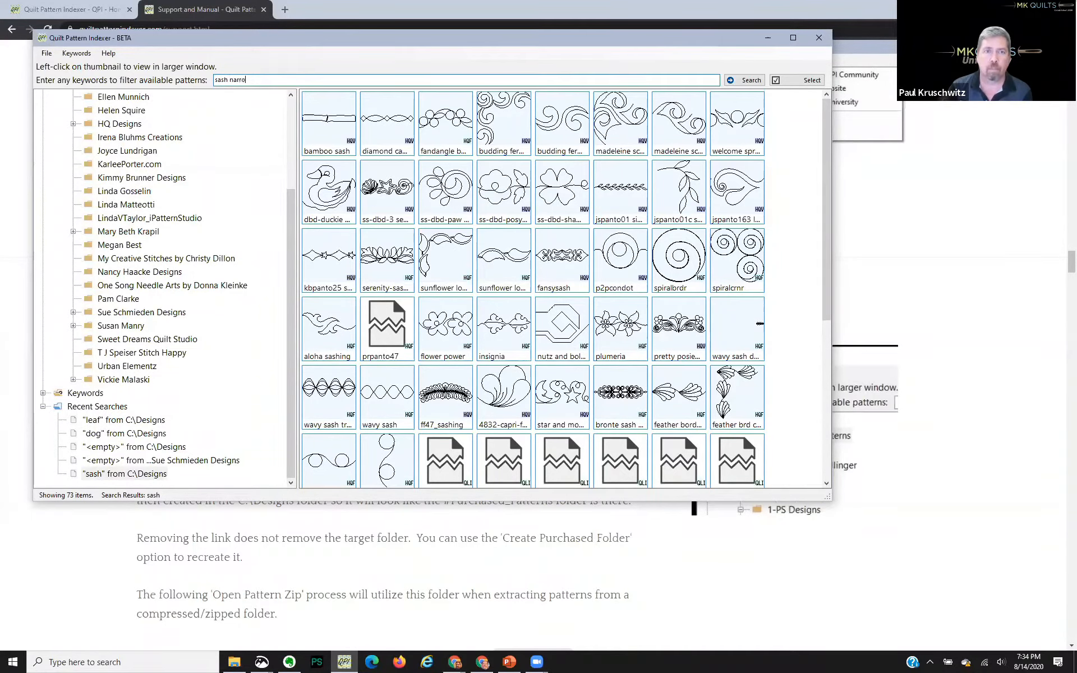
pyautogui.write('w')
pyautogui.press('Return')
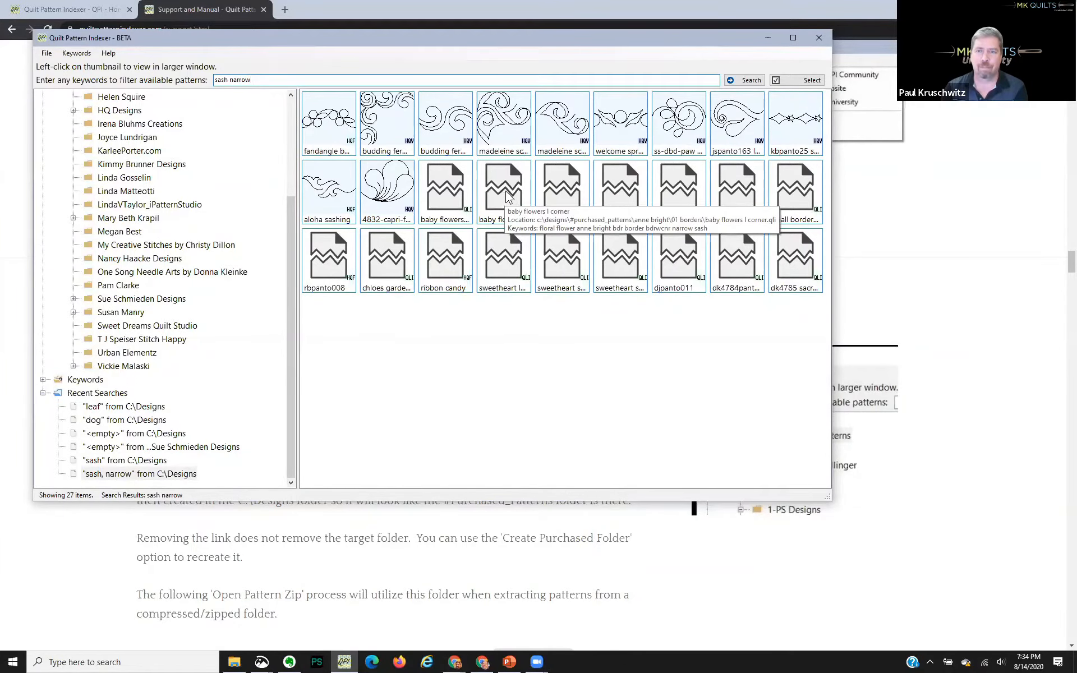
# Try to preview the "baby flowers l corner" pattern and to open its file location in File Explorer
pyautogui.rightClick(506, 198)
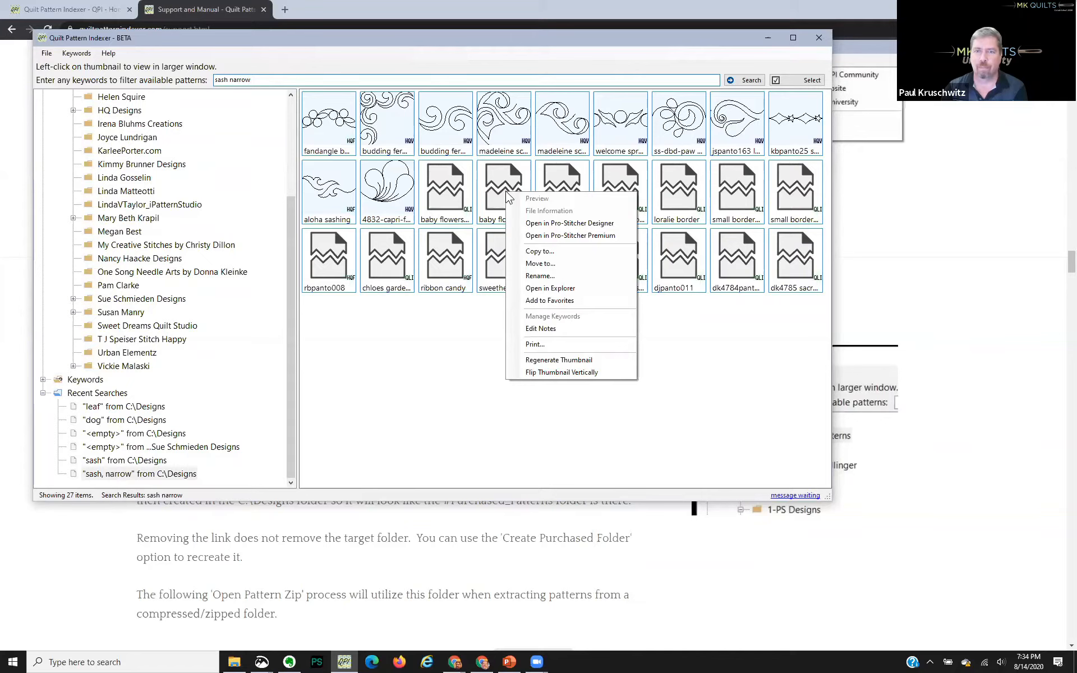
pyautogui.click(536, 199)
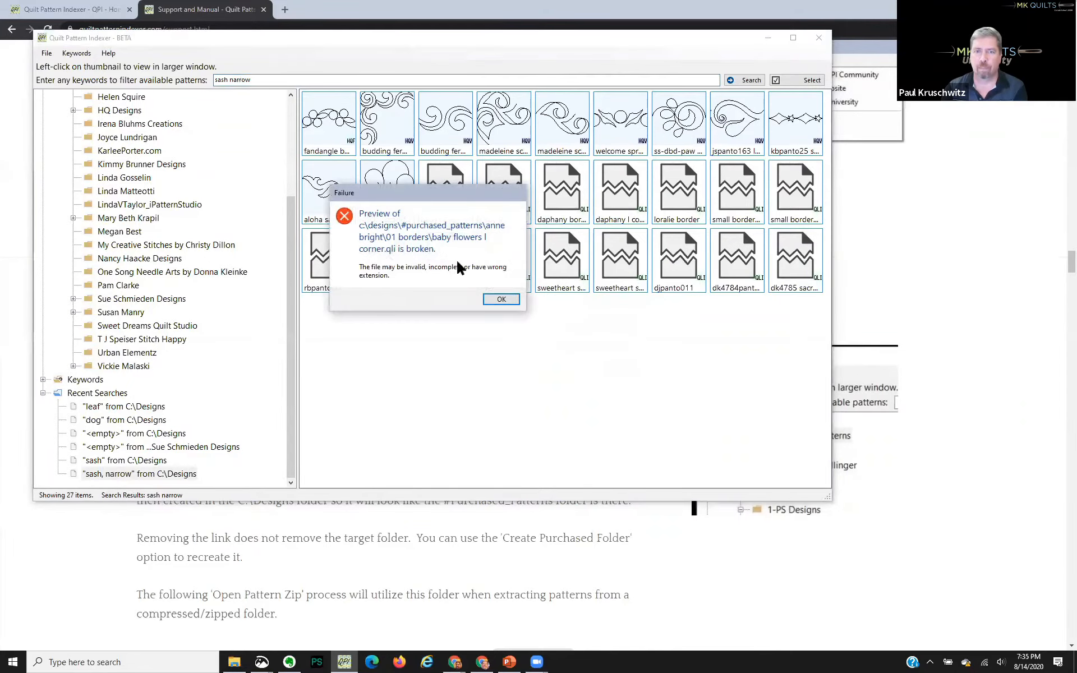
pyautogui.press('Return')
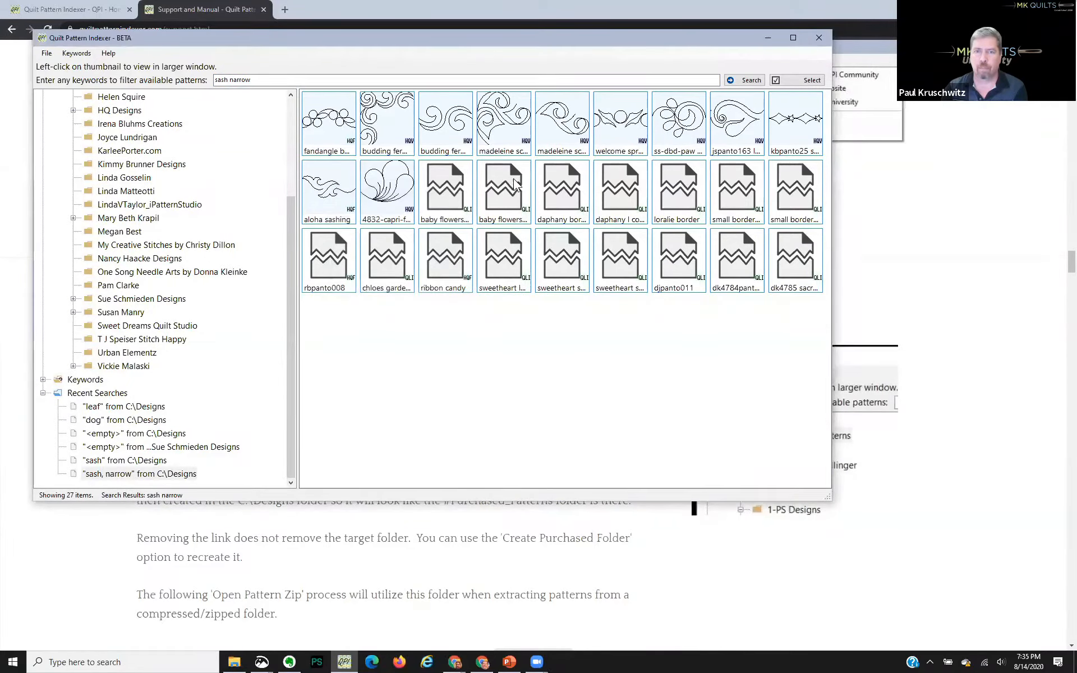
pyautogui.rightClick(509, 183)
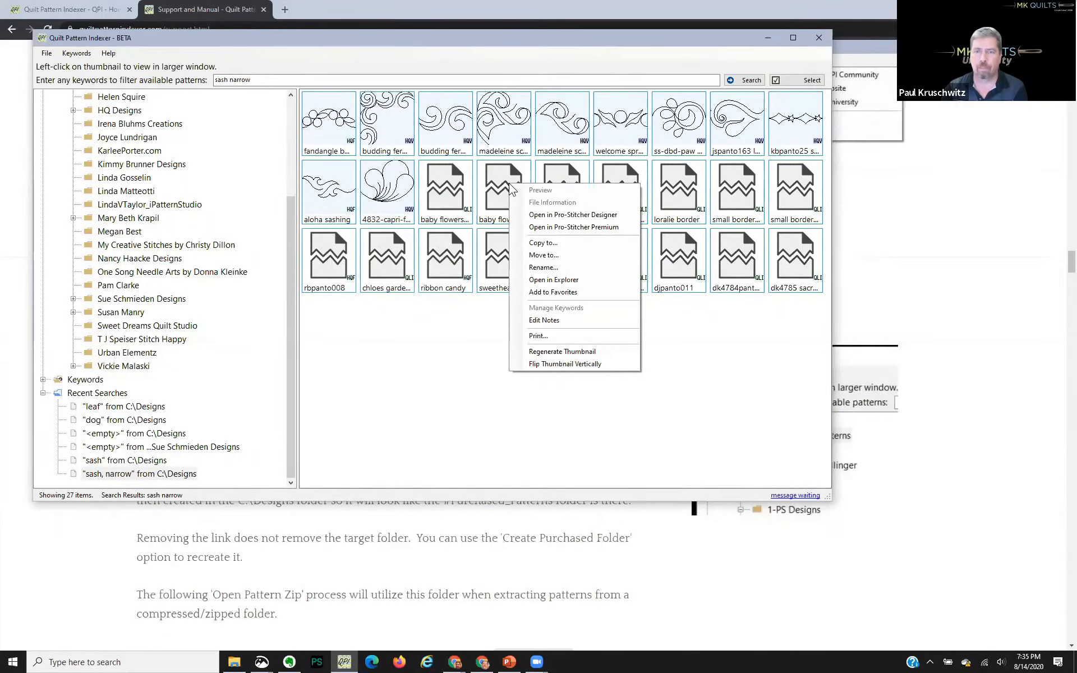
pyautogui.click(551, 281)
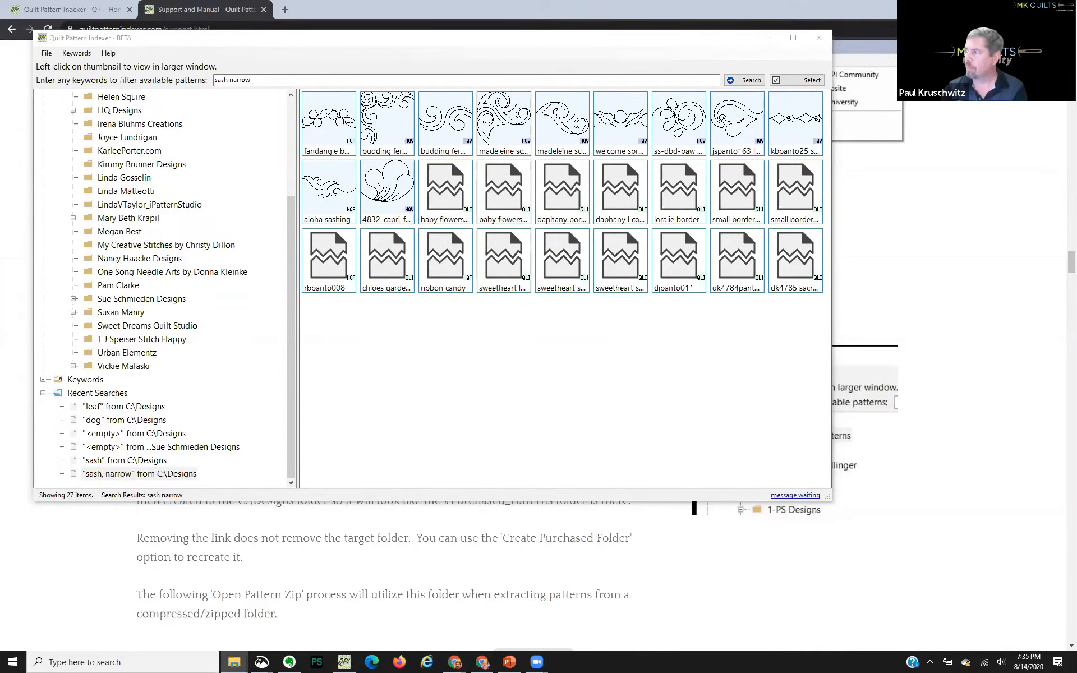
pyautogui.click(153, 38)
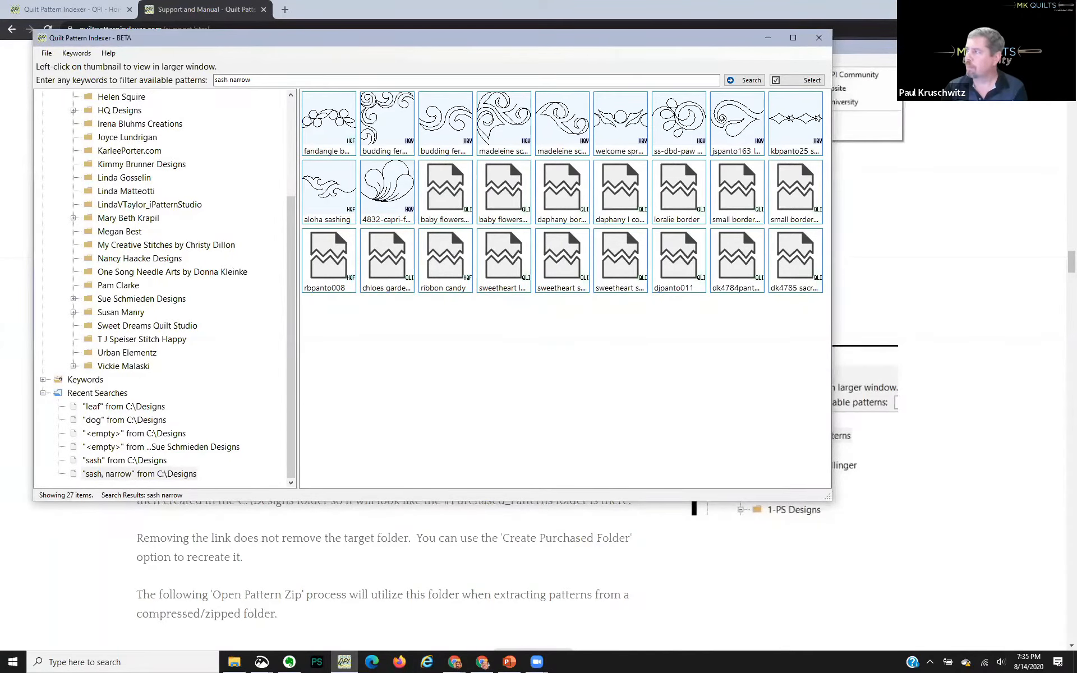
pyautogui.hotkey('alt', 'Tab')
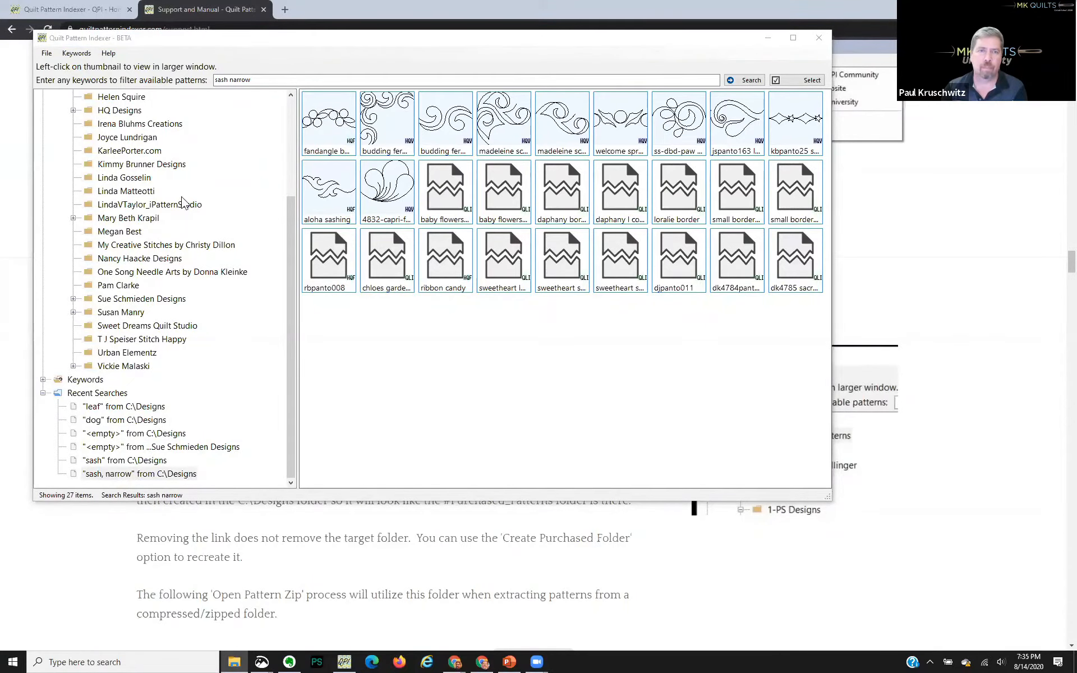
# Select the C:\Designs folder and search it for the keywords "block simple"
pyautogui.click(131, 138)
pyautogui.scroll(2, 124, 137)
pyautogui.scroll(2, 124, 137)
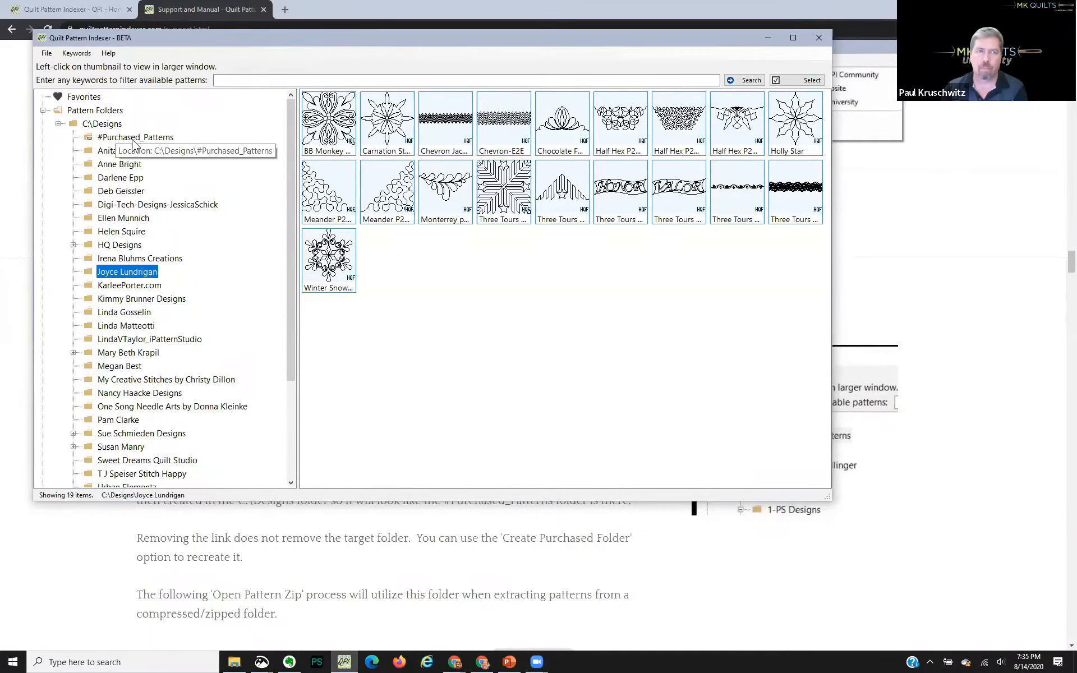
pyautogui.click(102, 123)
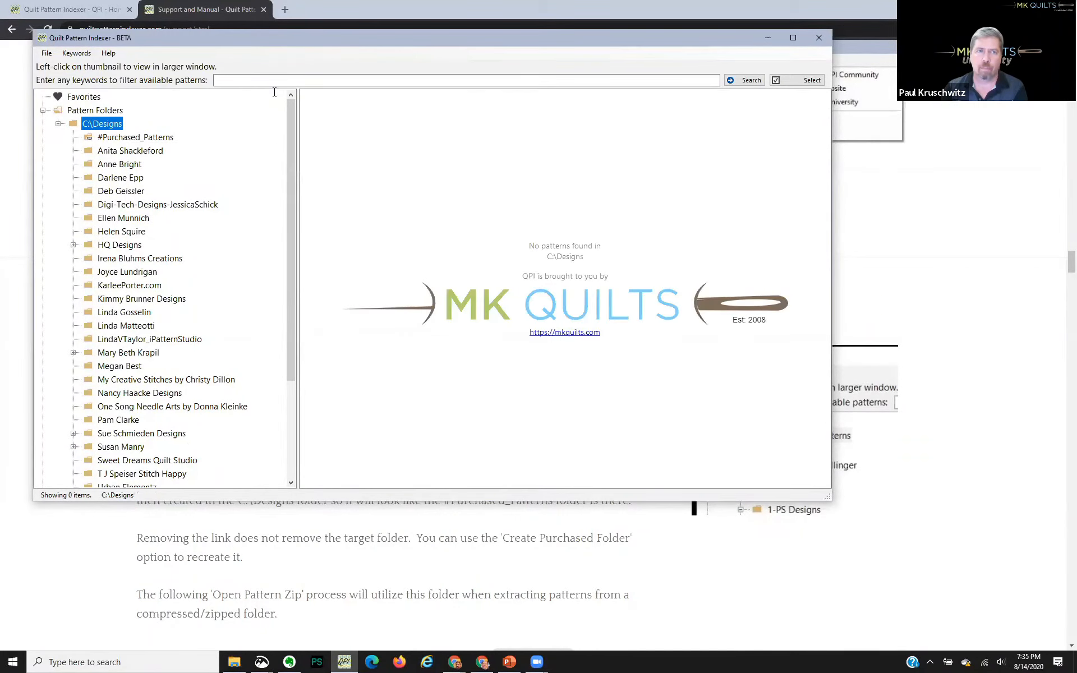
pyautogui.click(308, 79)
pyautogui.write('block simple')
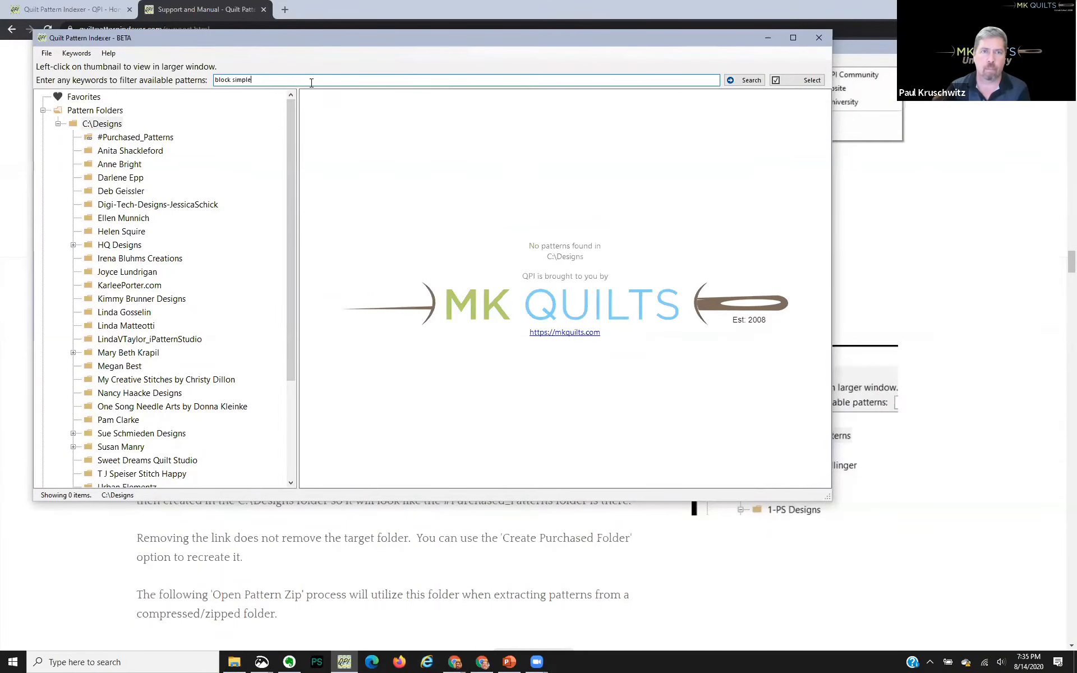
pyautogui.press('Return')
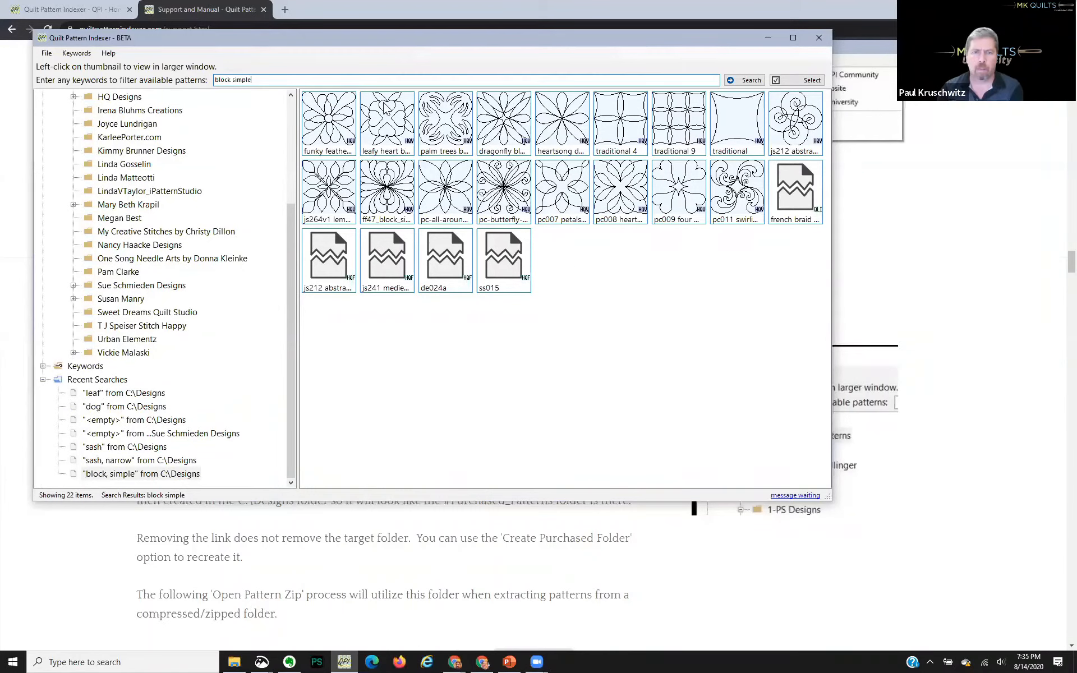
# Try to preview the js212 abstract blk212 HQF pattern and regenerate its thumbnail
pyautogui.click(341, 260)
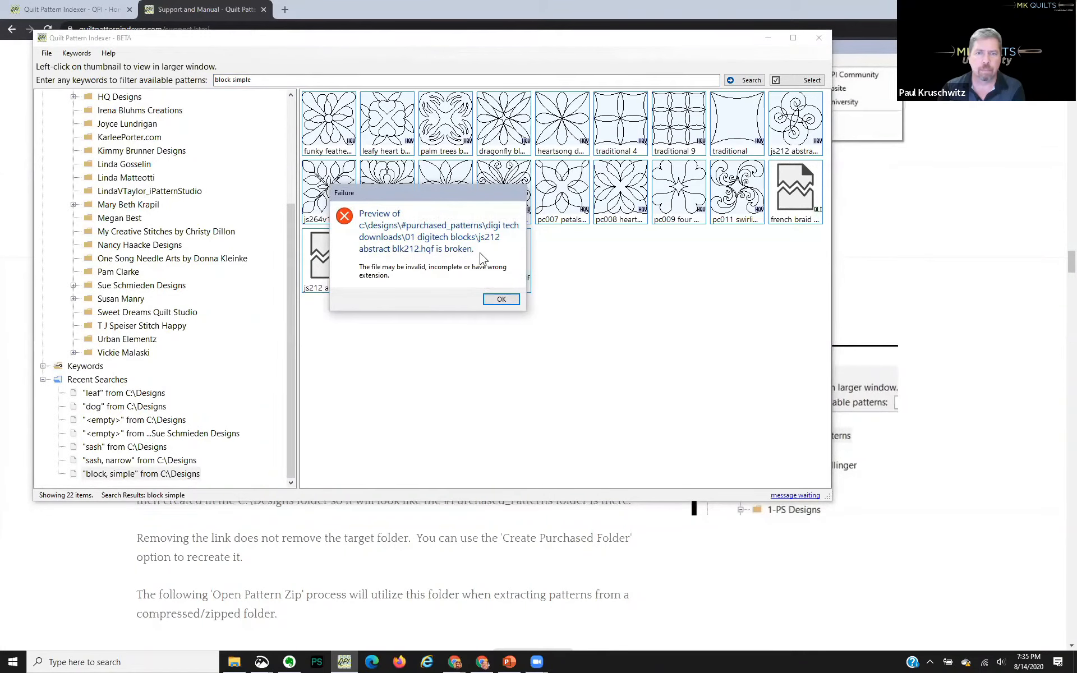
pyautogui.click(501, 299)
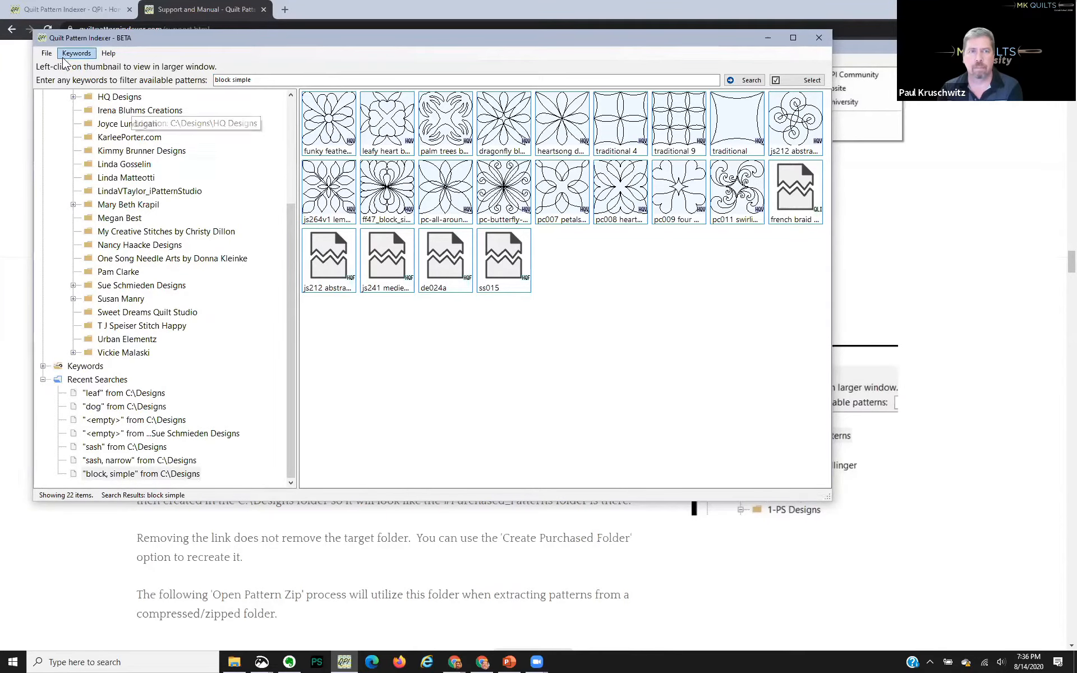
pyautogui.rightClick(327, 257)
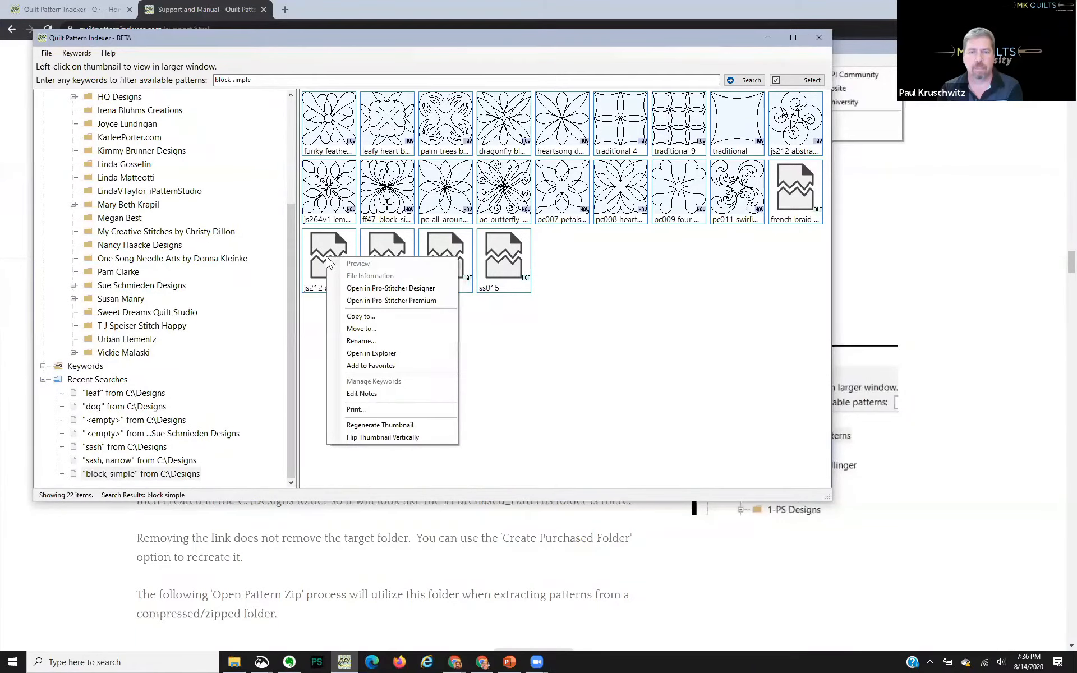
pyautogui.click(391, 425)
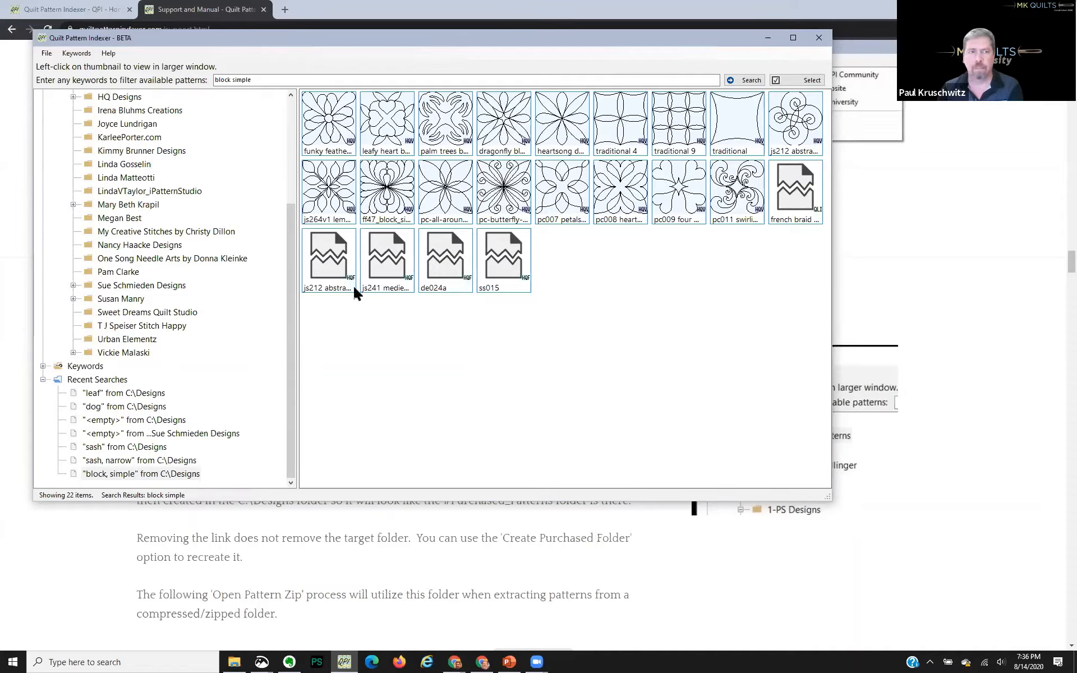
# Select the C:\Designs folder and search it for the keyword "rose"
pyautogui.scroll(2, 208, 209)
pyautogui.scroll(2, 209, 209)
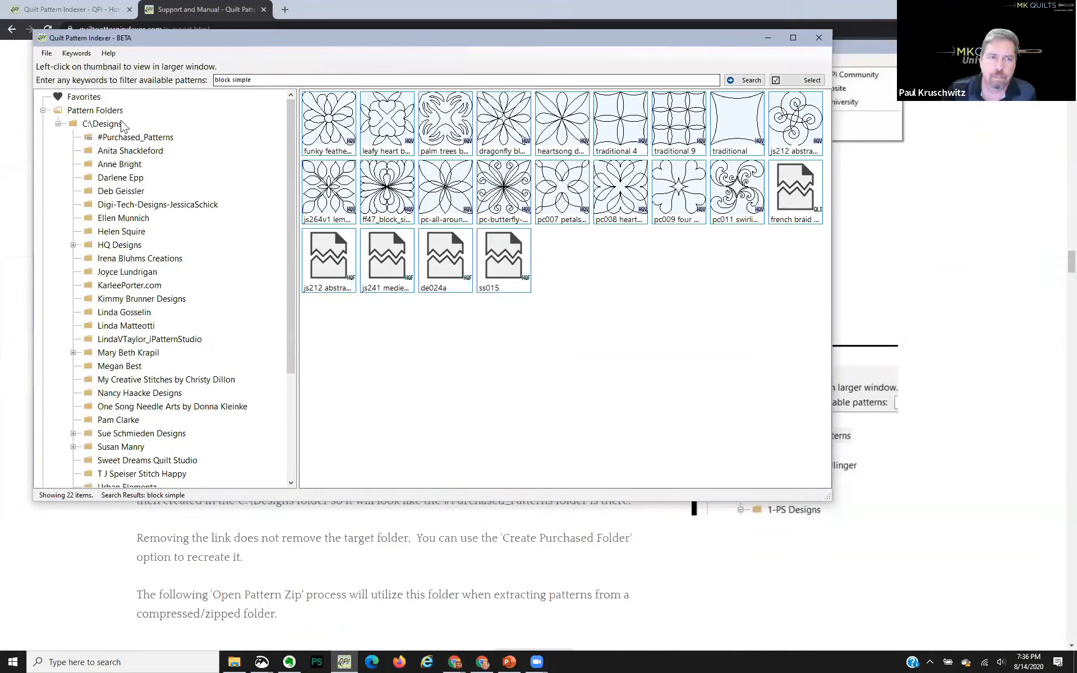
pyautogui.click(102, 125)
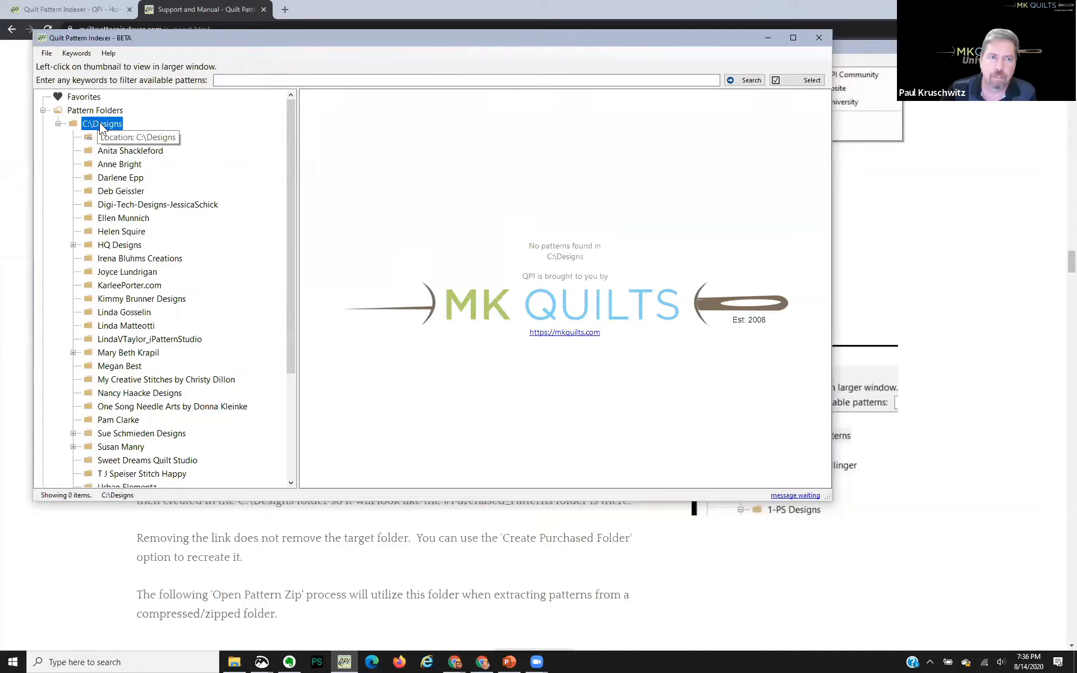
pyautogui.click(251, 80)
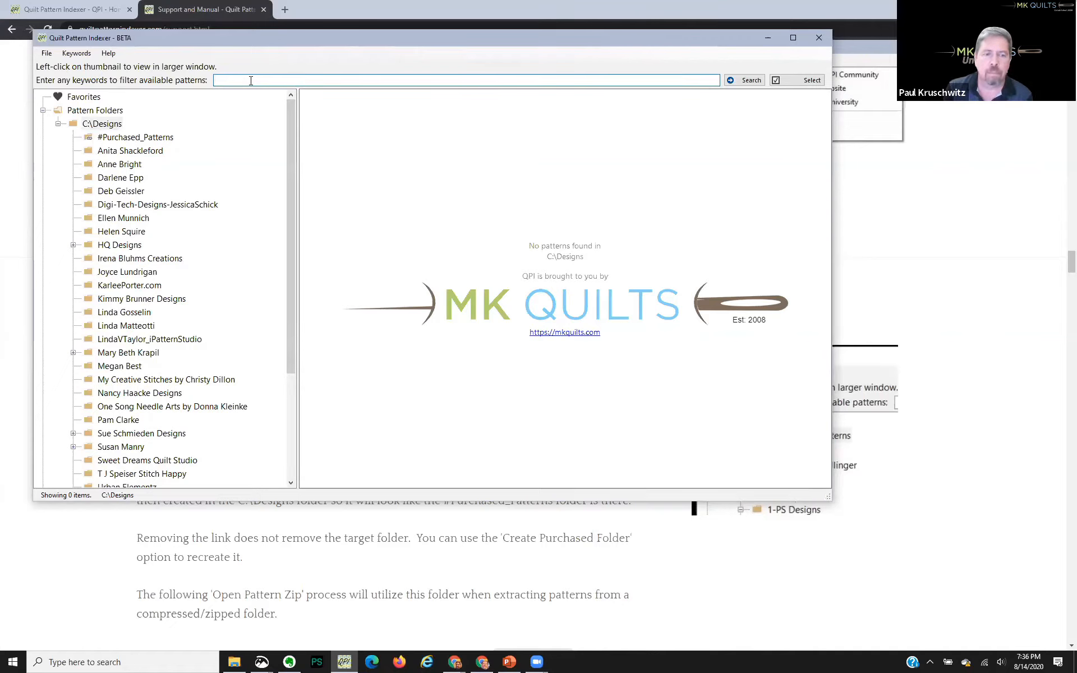
pyautogui.write('rose')
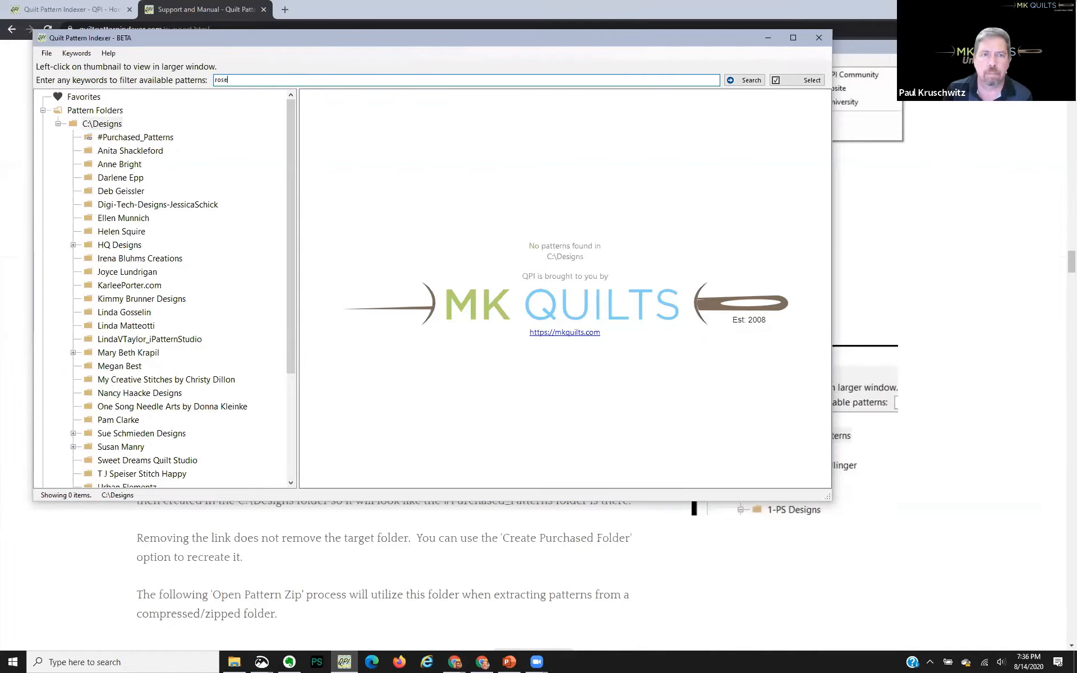
pyautogui.press('Return')
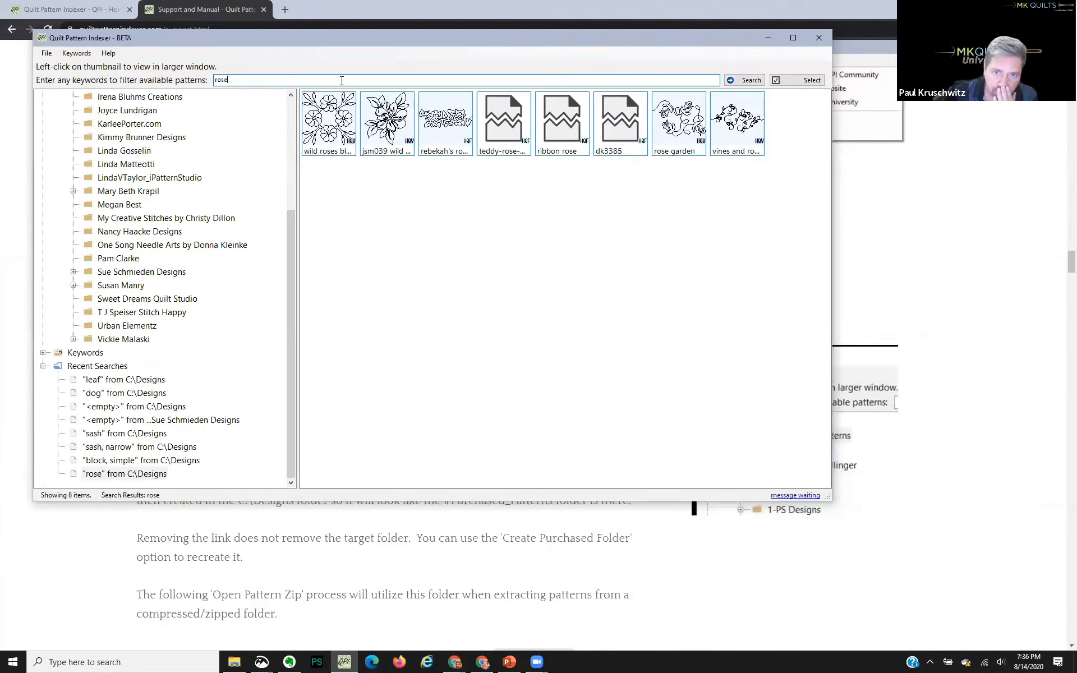
pyautogui.moveTo(515, 126)
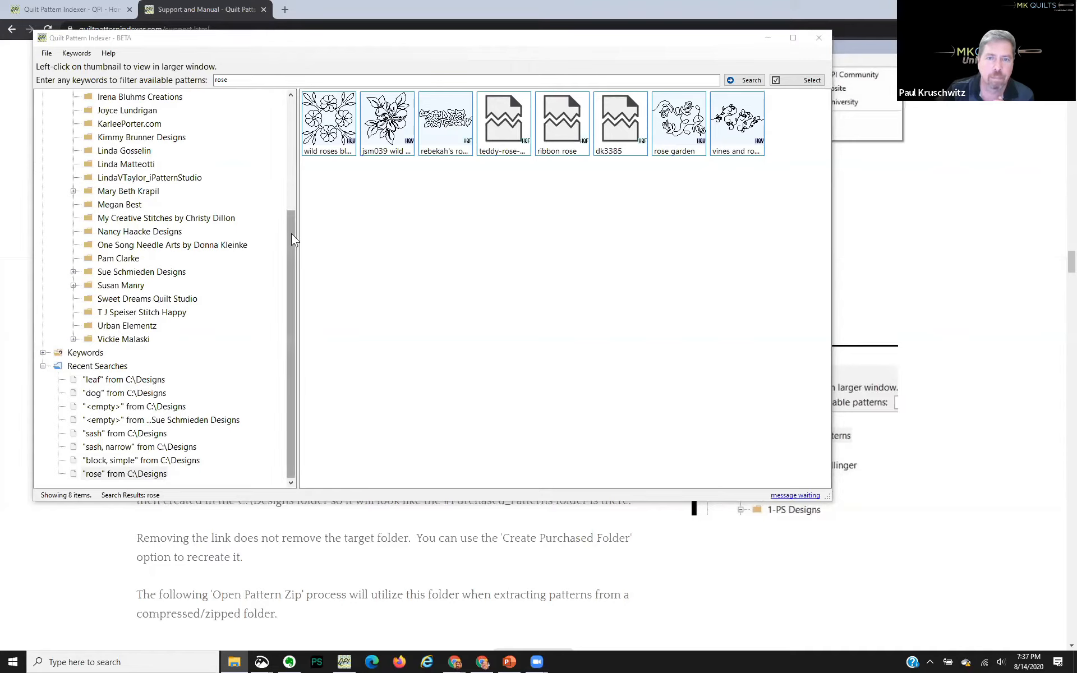
# Check the #Purchased_Patterns and C:\Designs folders, expand HQ Designs, and show the patterns in its Blocks subfolder
pyautogui.scroll(4, 291, 233)
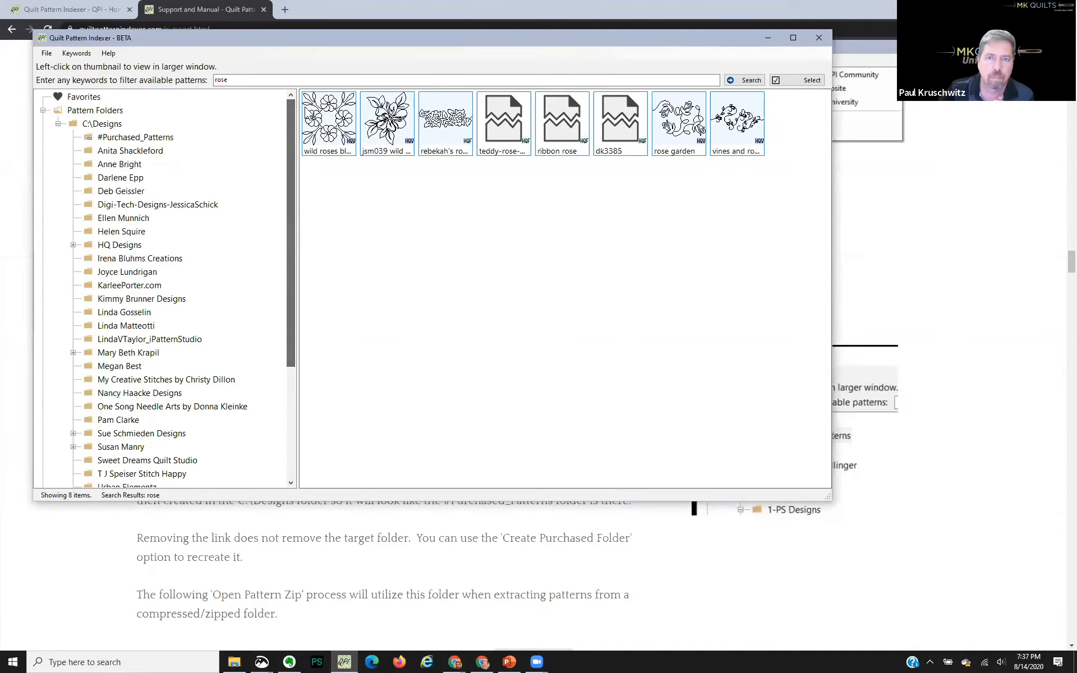
pyautogui.click(130, 138)
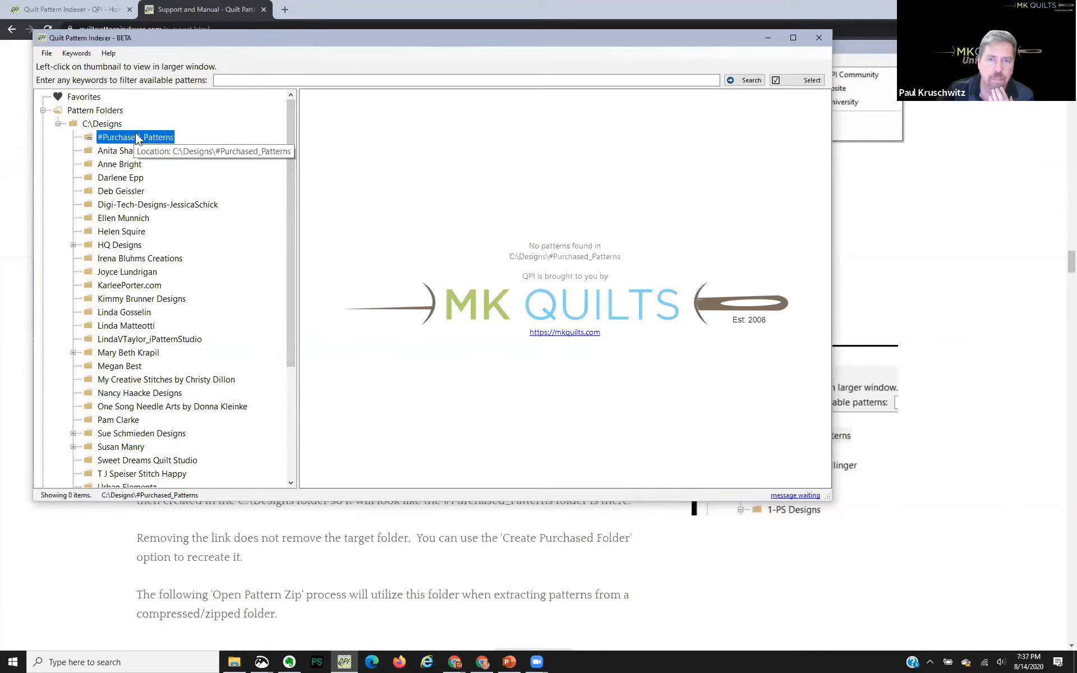
pyautogui.click(105, 125)
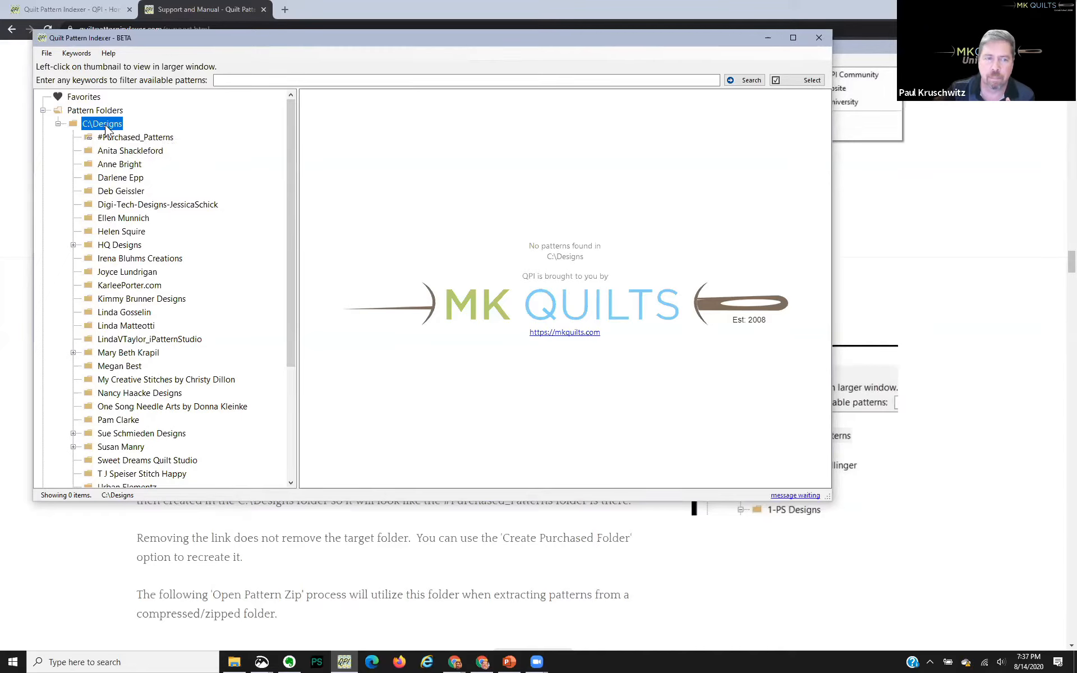
pyautogui.doubleClick(107, 248)
pyautogui.click(139, 272)
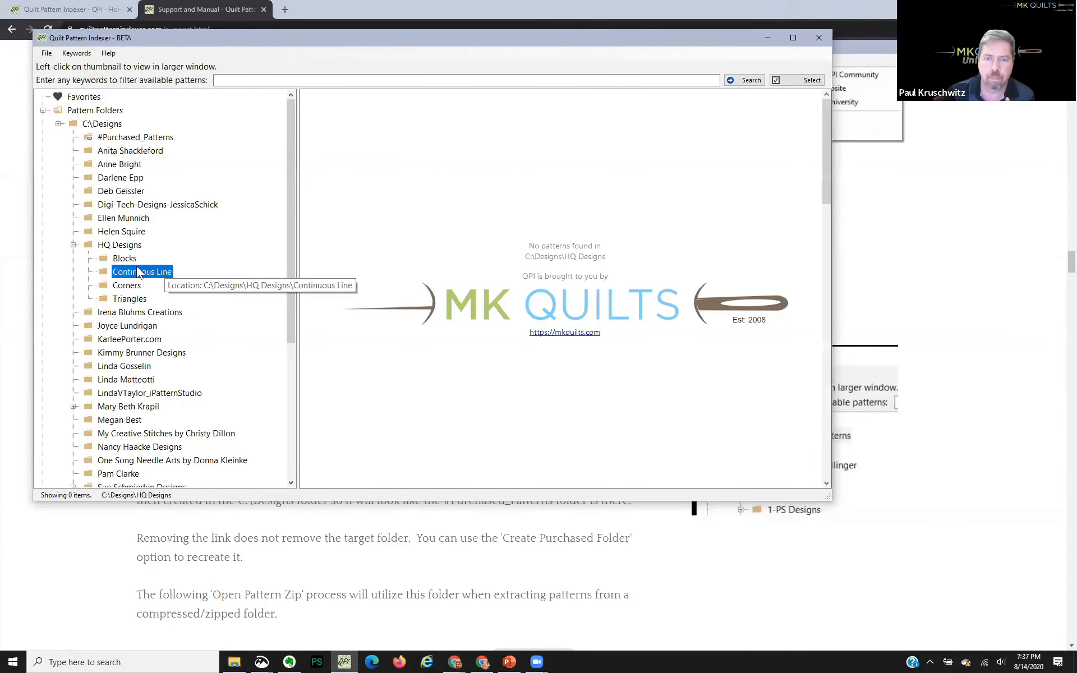
pyautogui.click(125, 259)
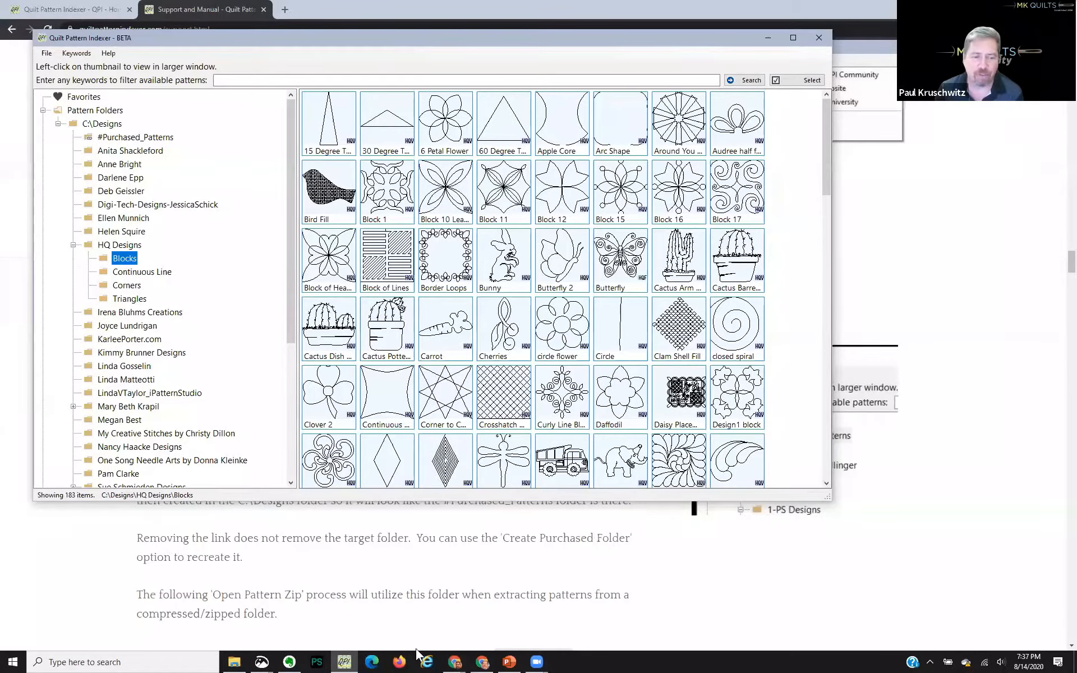
# Switch to the online support manual in the browser and go to the Open Pattern Zip section
pyautogui.click(773, 611)
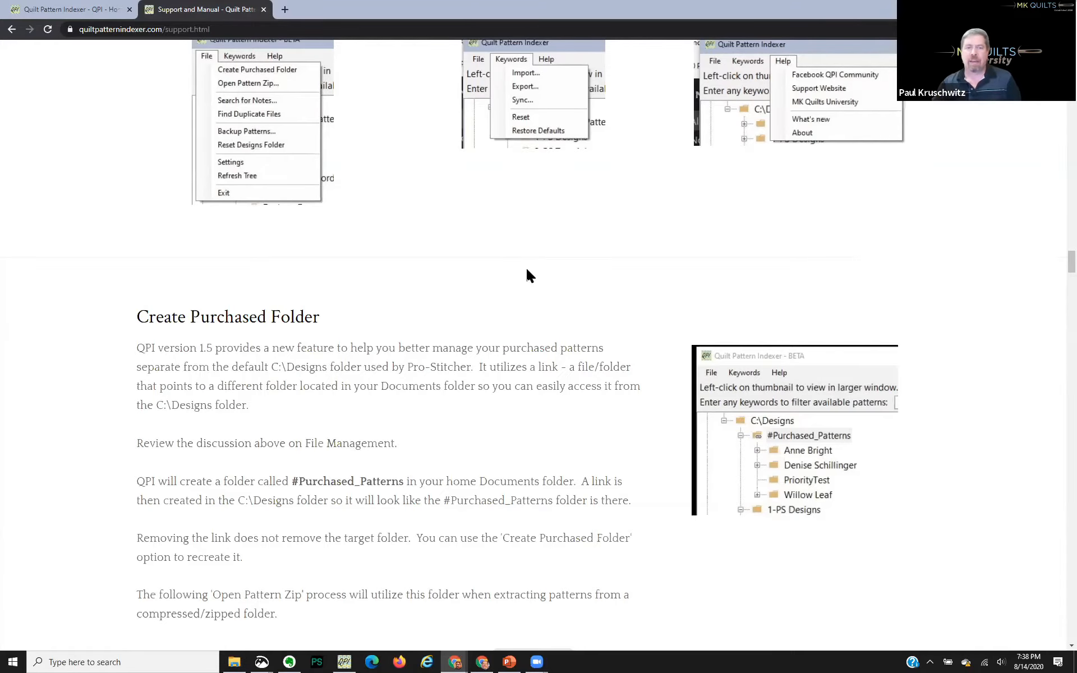
pyautogui.scroll(-6, 325, 319)
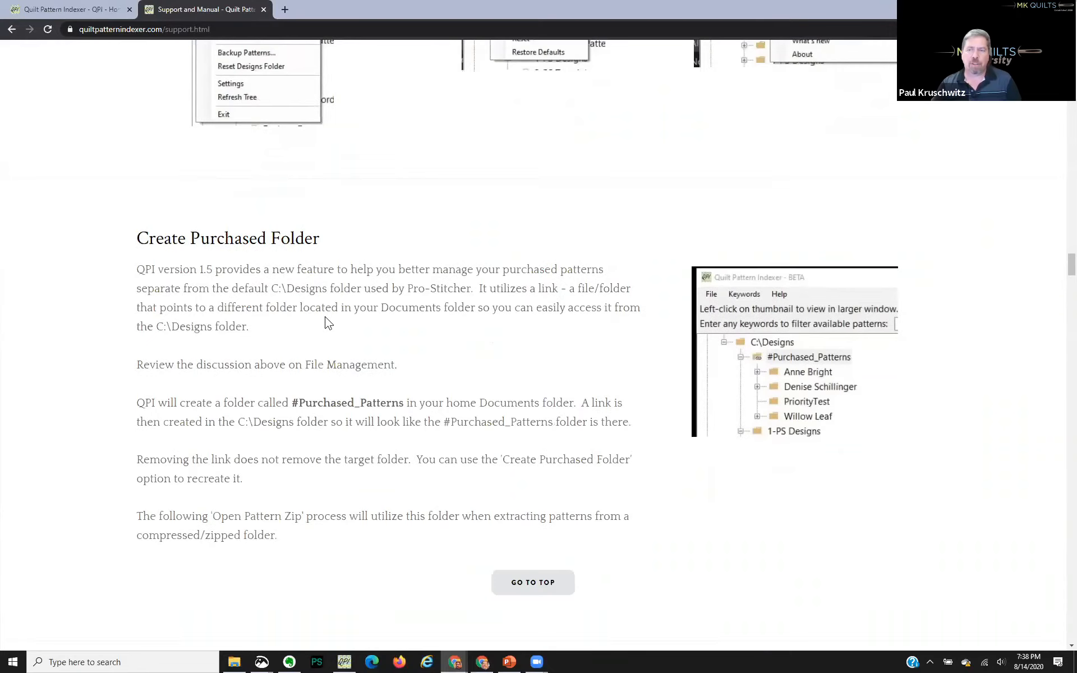
pyautogui.scroll(-5, 343, 308)
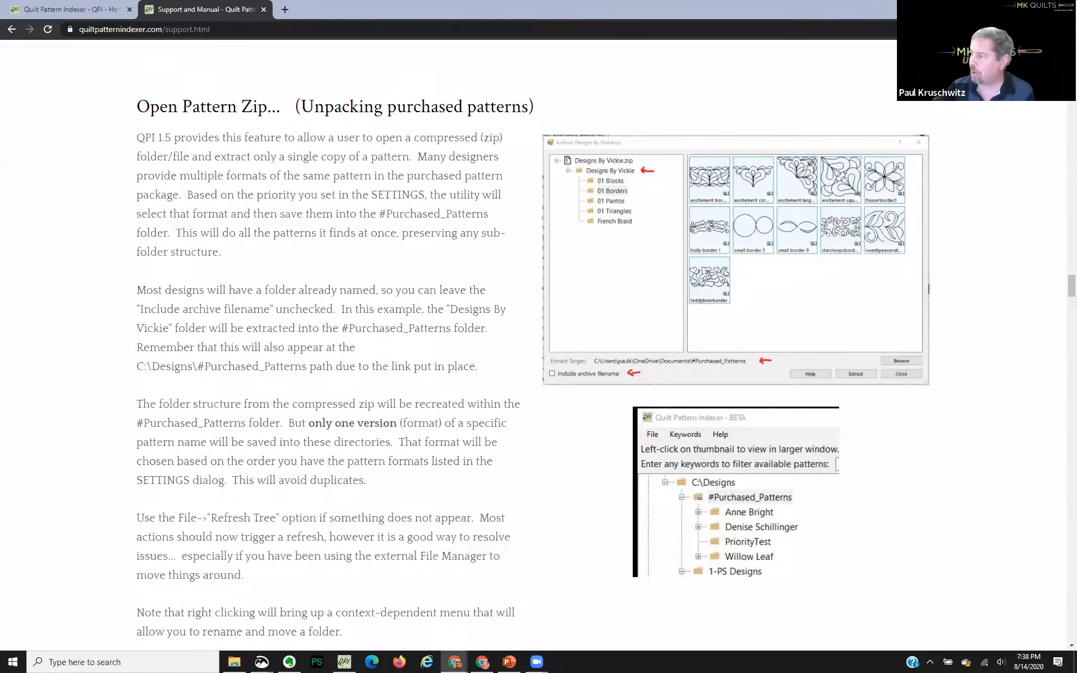
# Look inside PriorityTest.zip in the Downloads folder using File Explorer, and close the window
pyautogui.press('super+e')
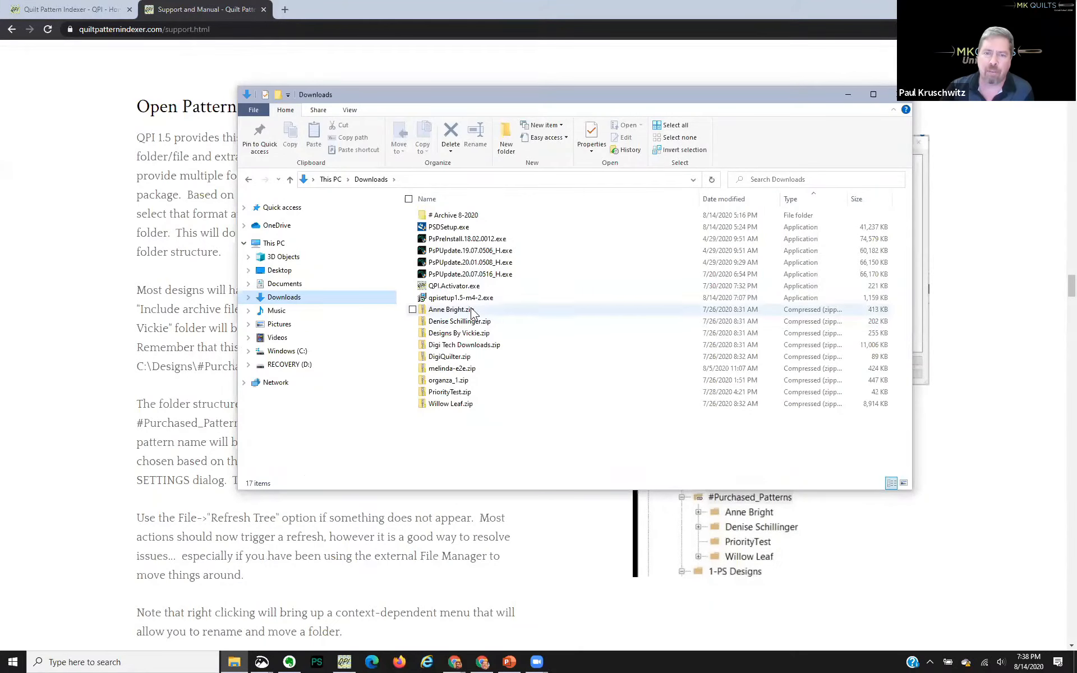
pyautogui.doubleClick(465, 393)
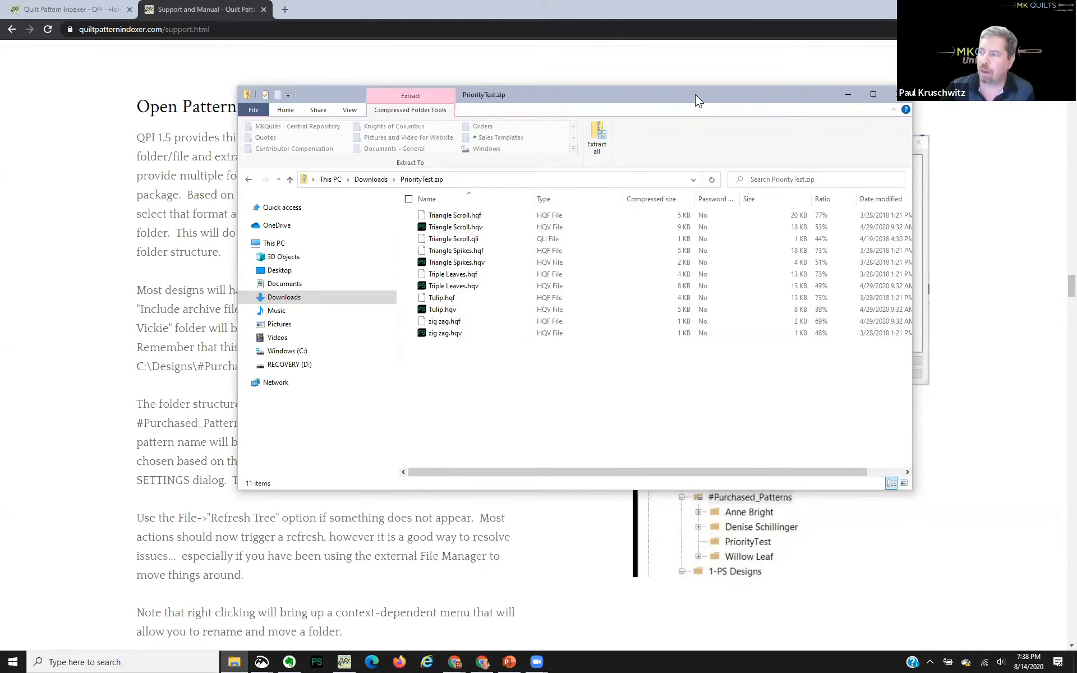
pyautogui.click(899, 95)
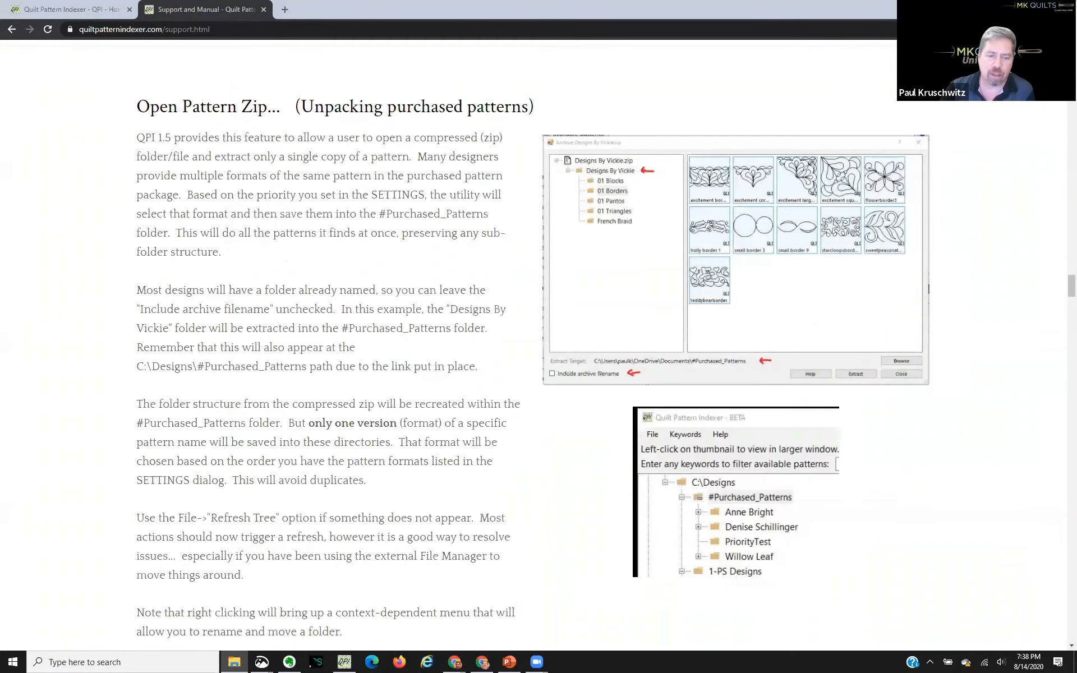
# In Quilt Pattern Indexer, open PriorityTest.zip from Downloads as a pattern zip and compare its contents with the first-copy-only priority filter off and on
pyautogui.click(344, 662)
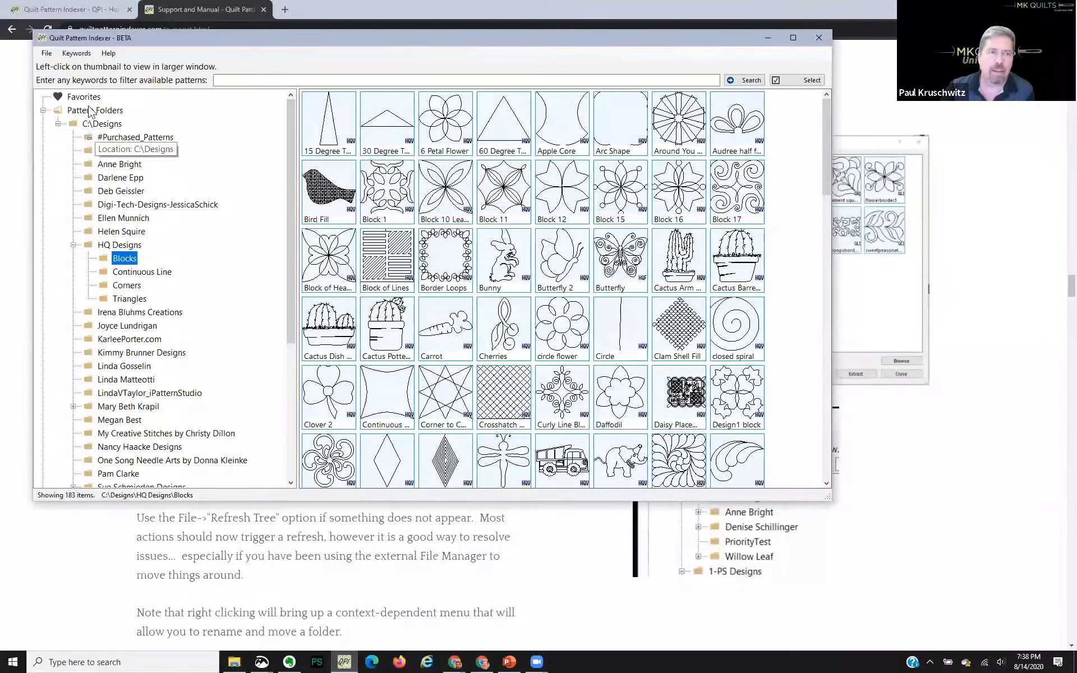
pyautogui.click(48, 53)
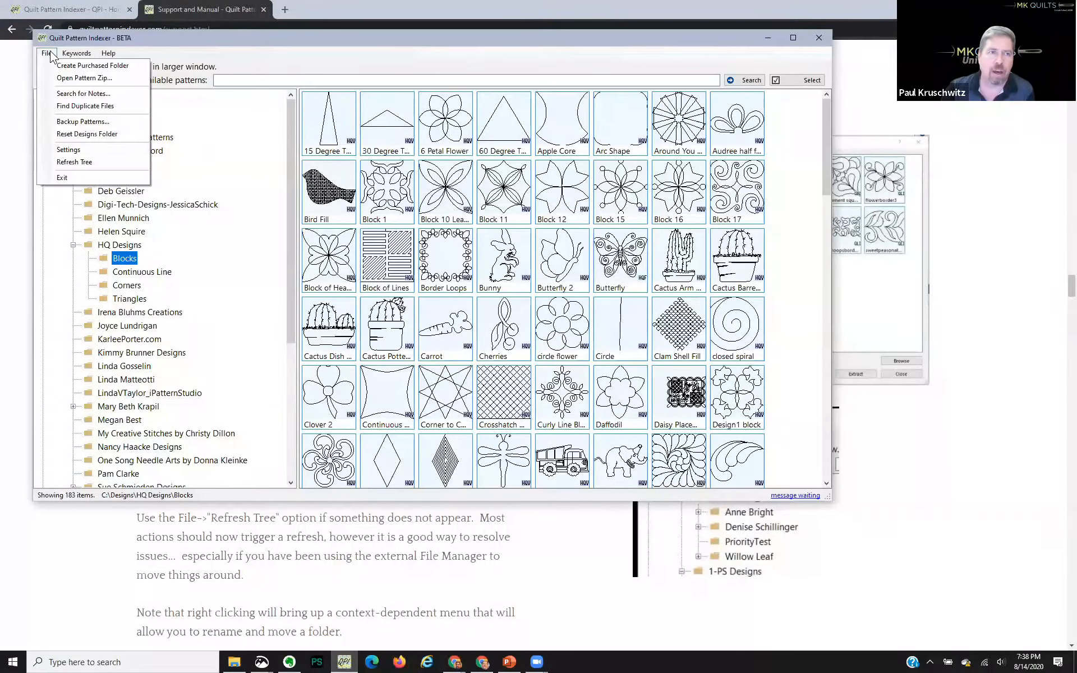
pyautogui.click(71, 78)
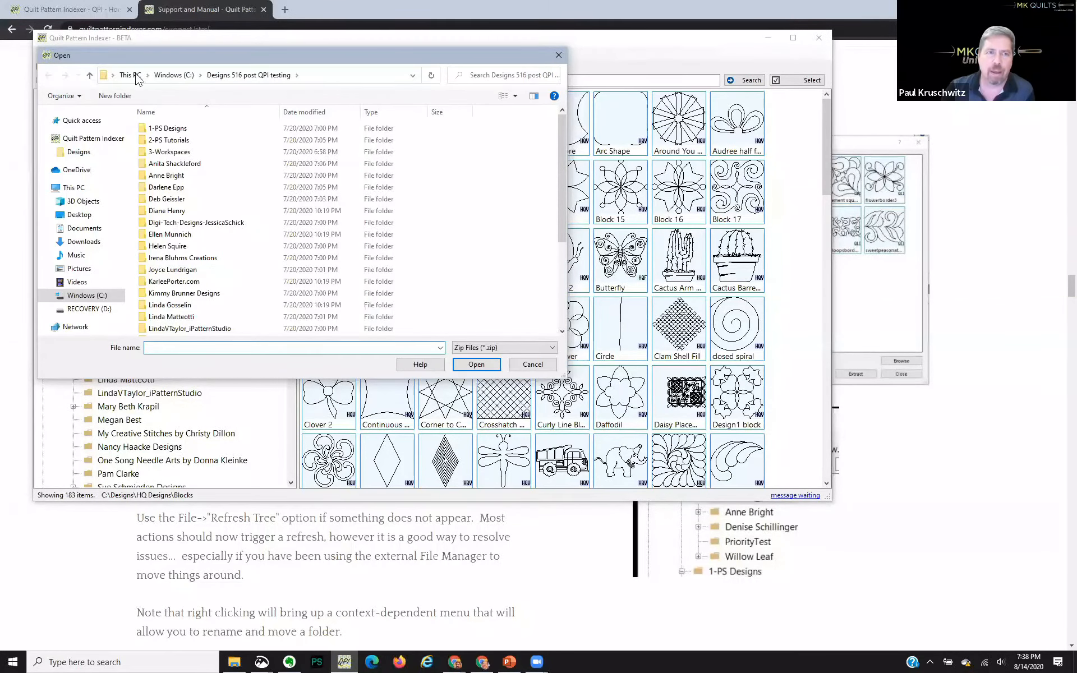
pyautogui.click(92, 242)
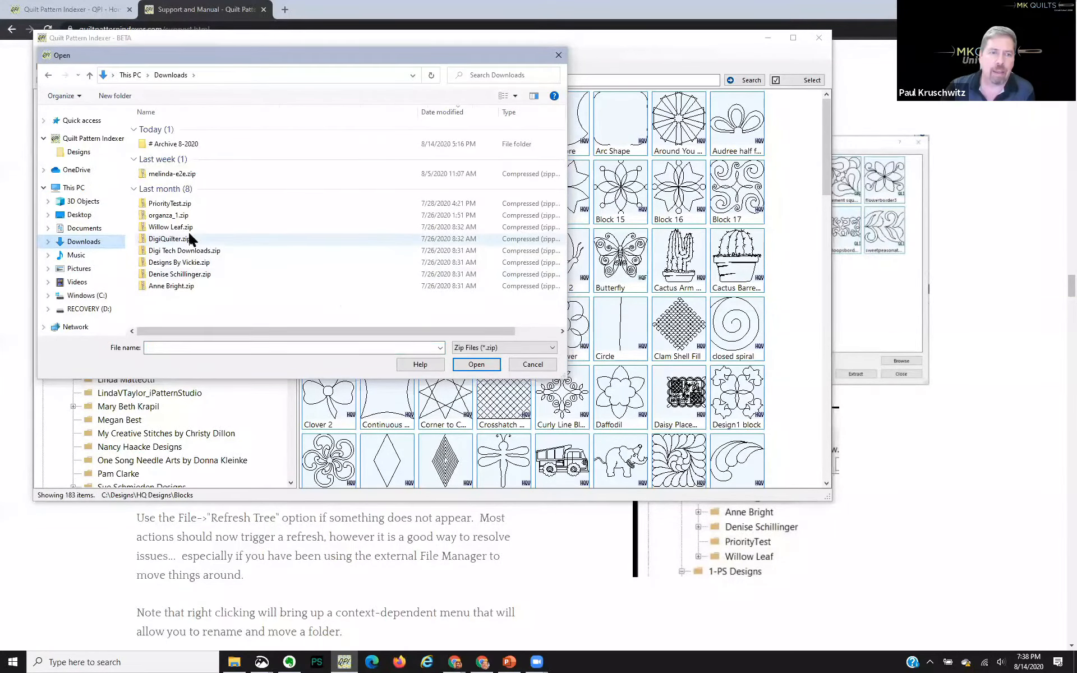
pyautogui.click(170, 205)
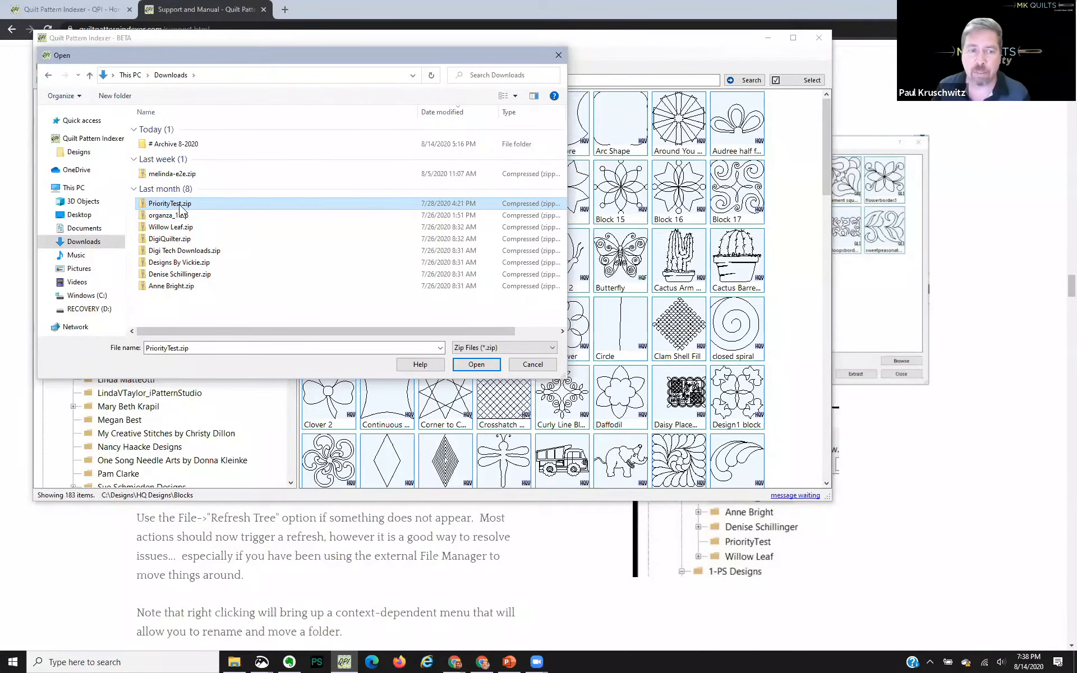
pyautogui.click(476, 364)
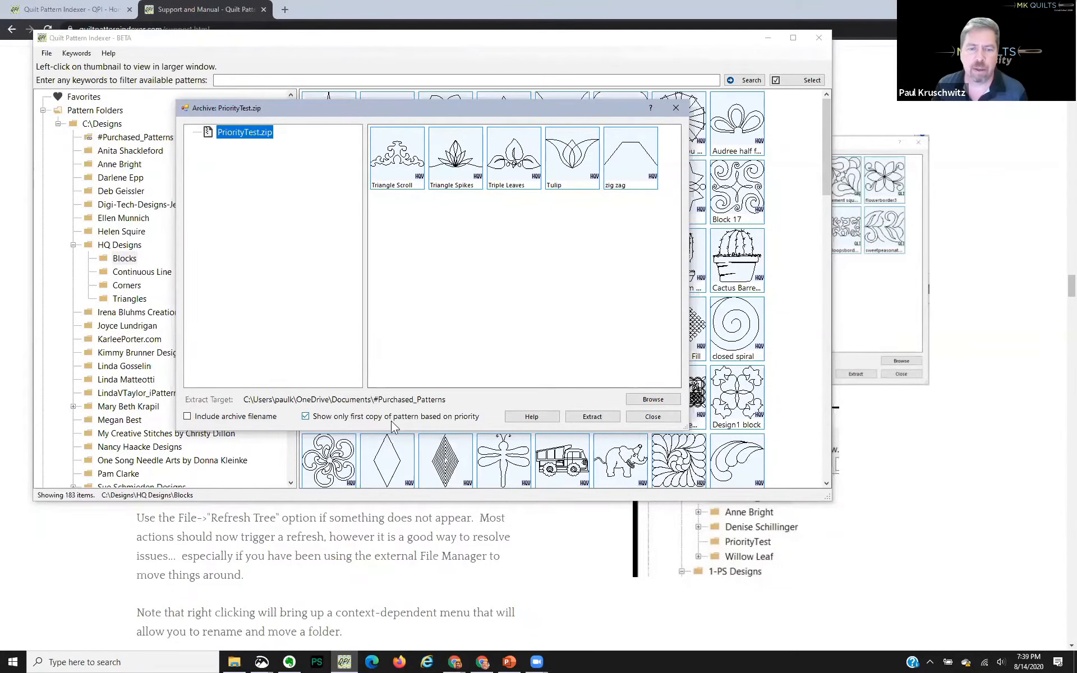
pyautogui.click(306, 416)
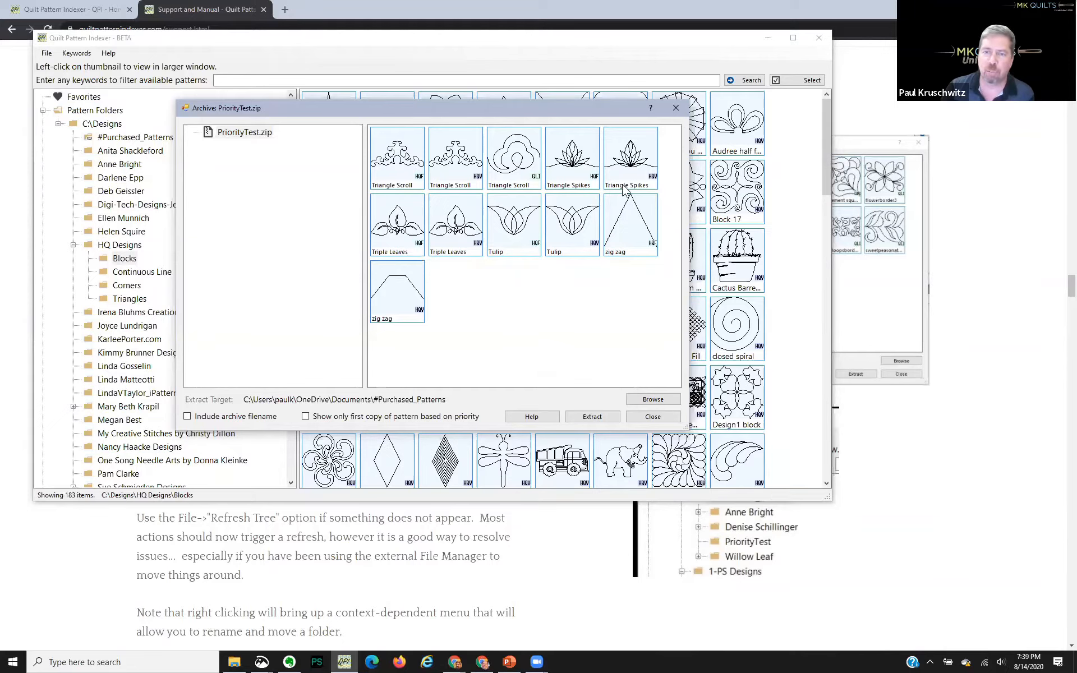
pyautogui.click(306, 417)
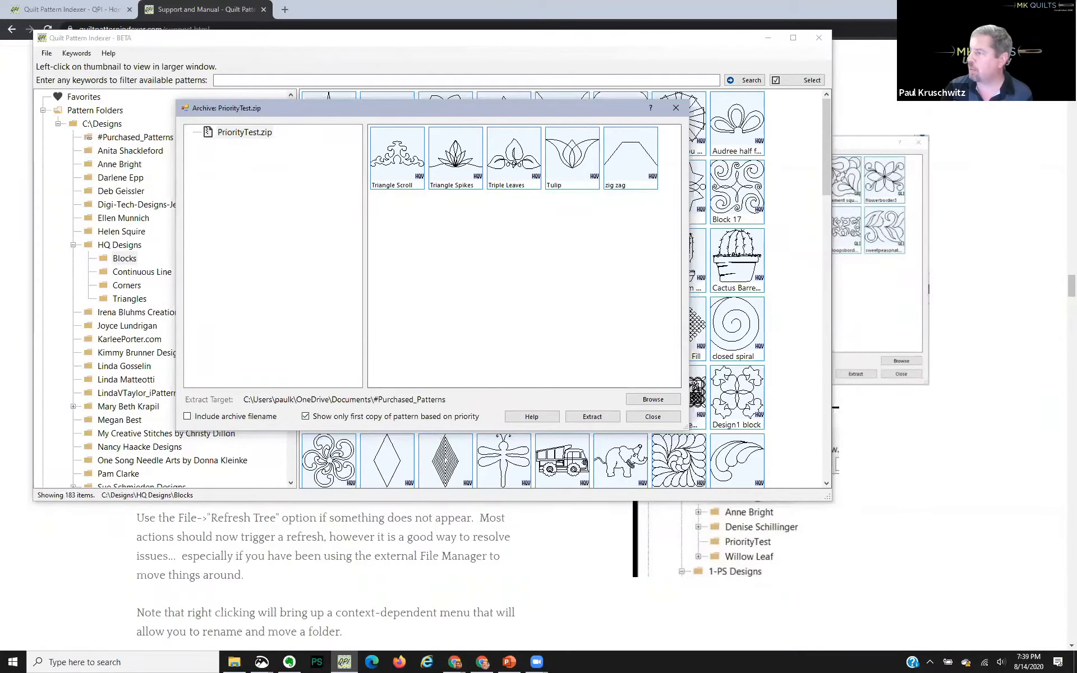
# Switch to File Explorer and look inside the 202 KB designer zip and Designs By Vickie.zip in Downloads
pyautogui.hotkey('alt', 'Tab')
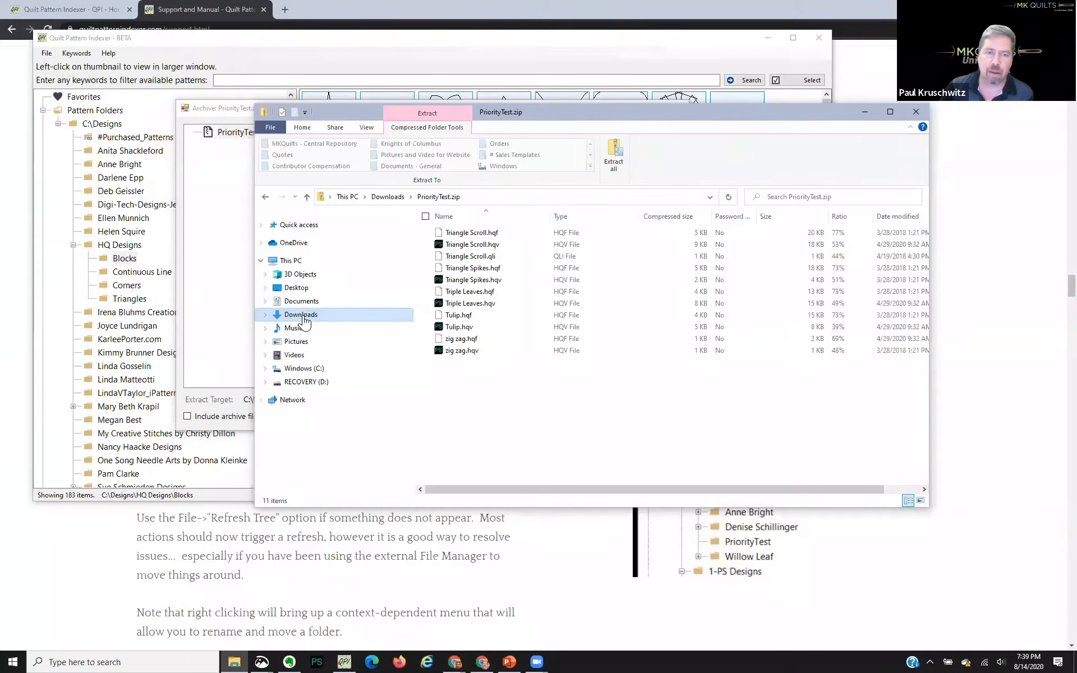
pyautogui.click(303, 315)
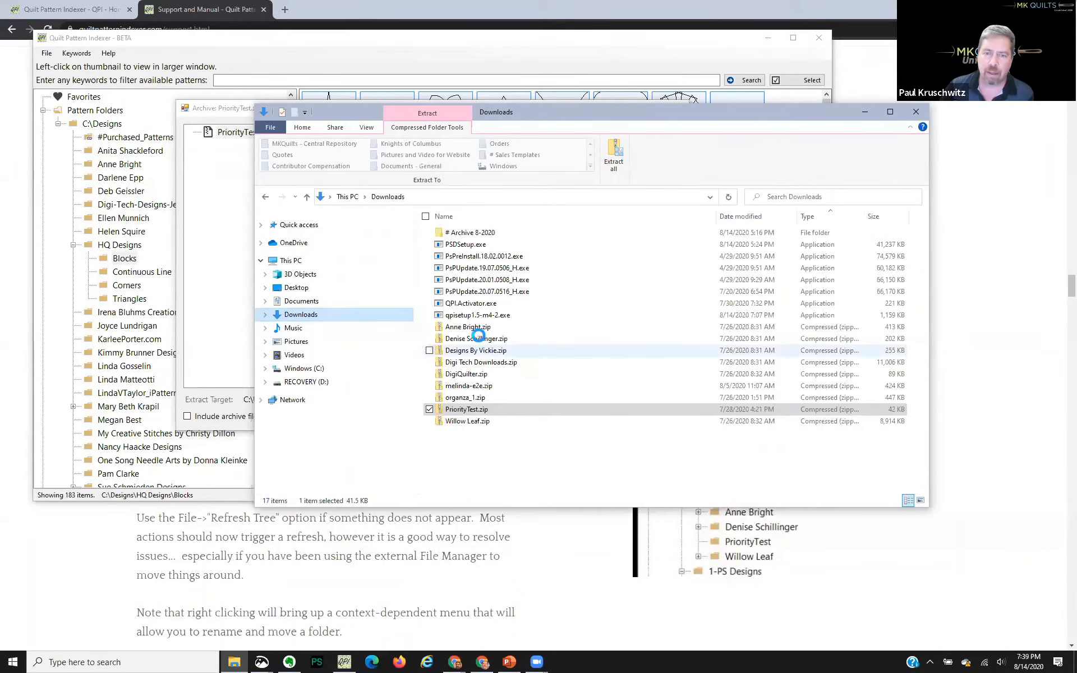
pyautogui.click(471, 340)
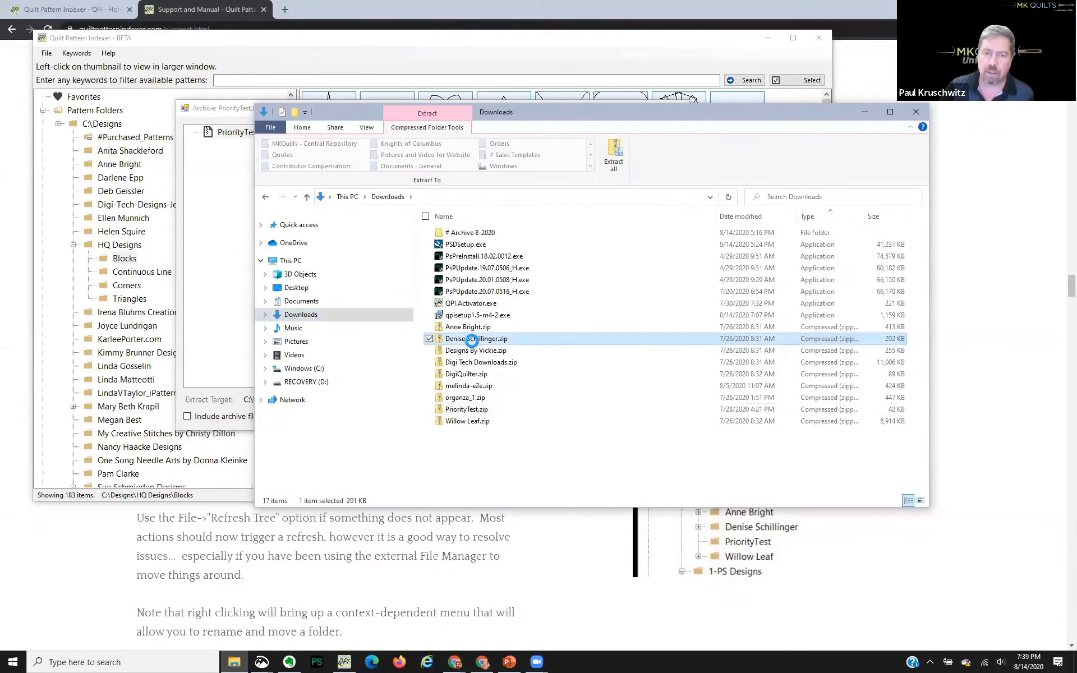
pyautogui.doubleClick(472, 340)
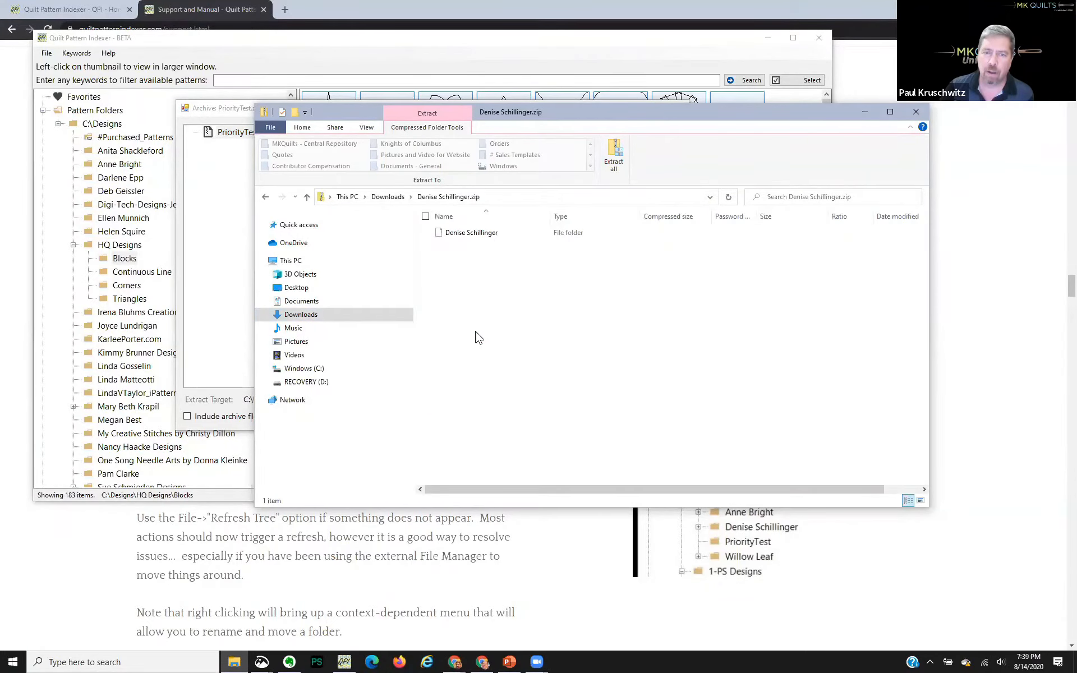
pyautogui.click(389, 197)
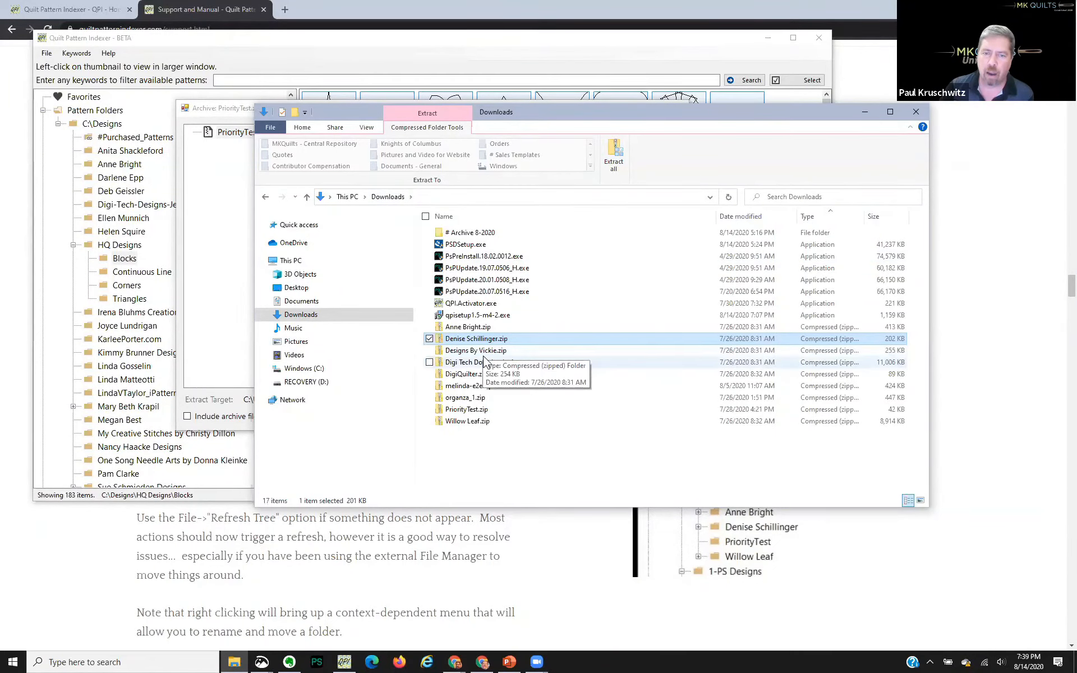
pyautogui.click(495, 352)
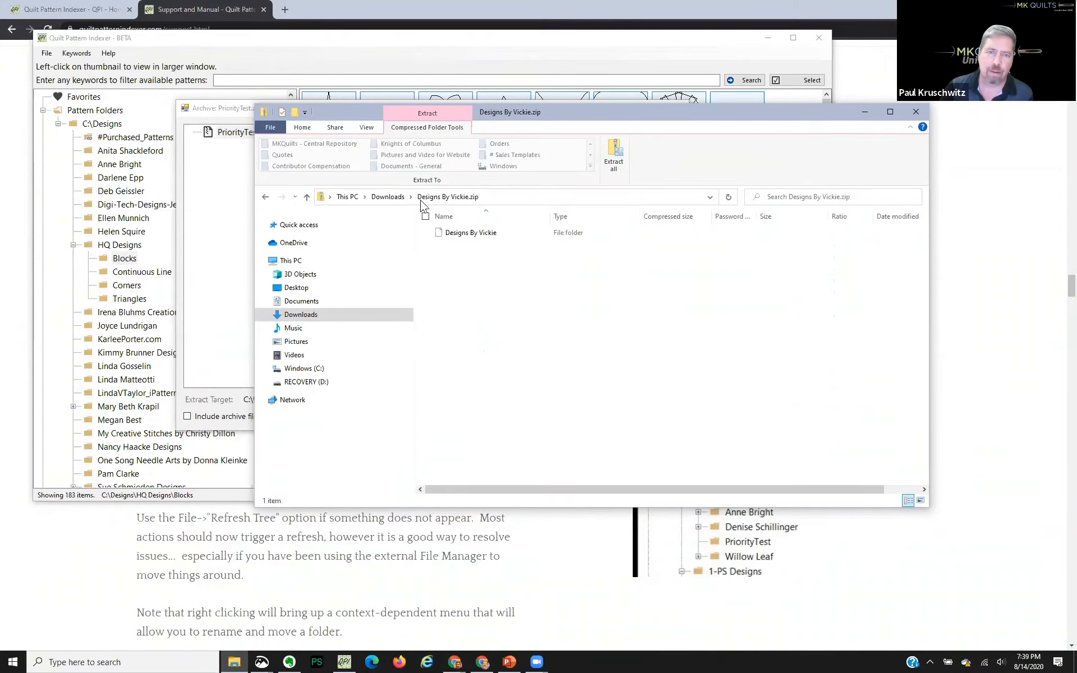
pyautogui.click(389, 197)
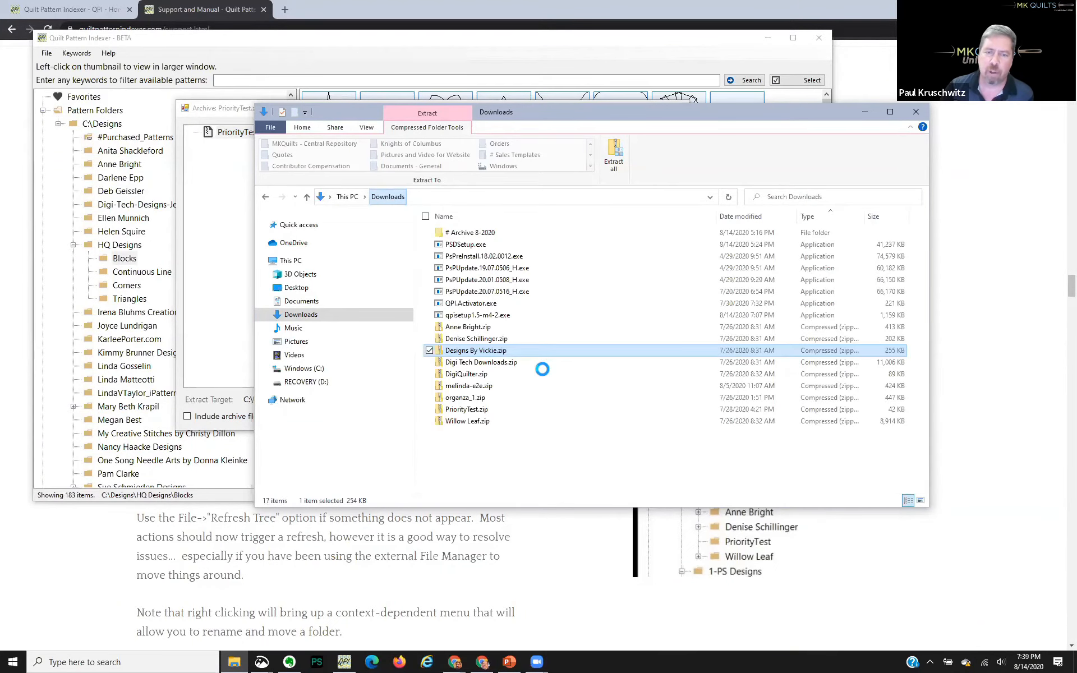
# Open melinda-e2e.zip and its melinda-e2e folder to examine the pattern file formats included
pyautogui.click(464, 388)
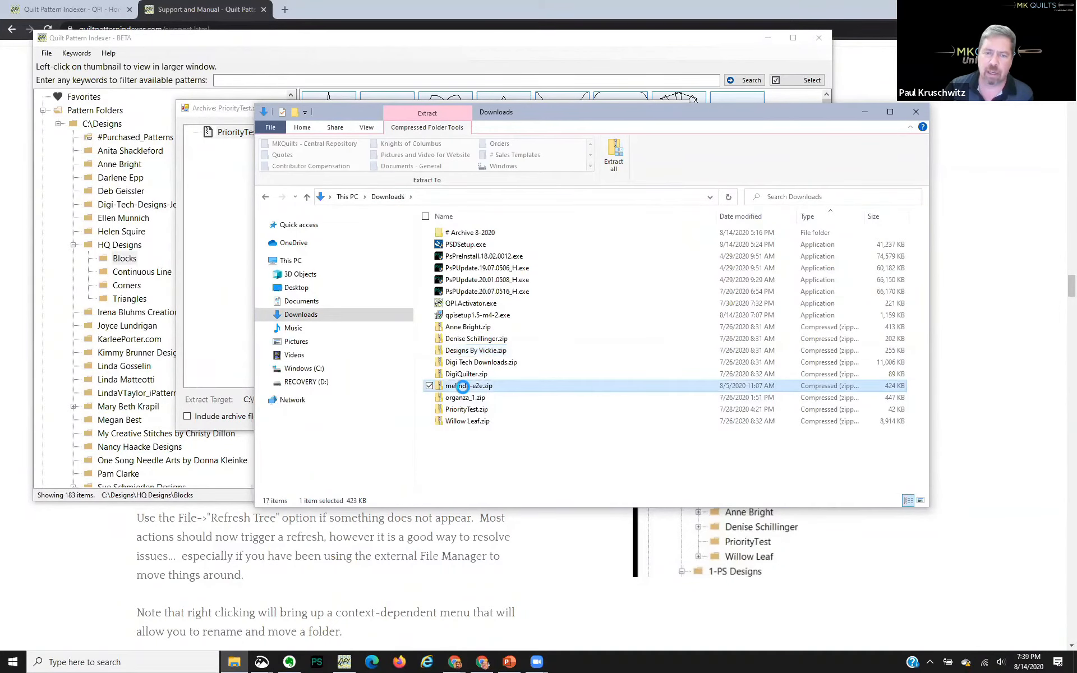
pyautogui.doubleClick(557, 386)
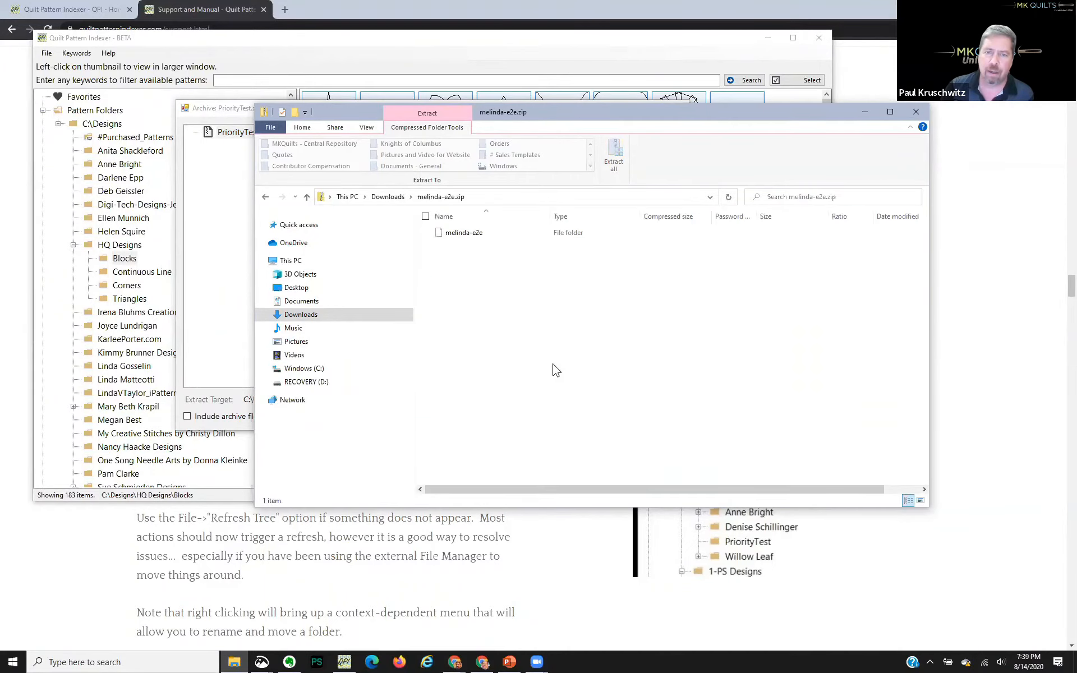
pyautogui.click(461, 237)
pyautogui.doubleClick(460, 235)
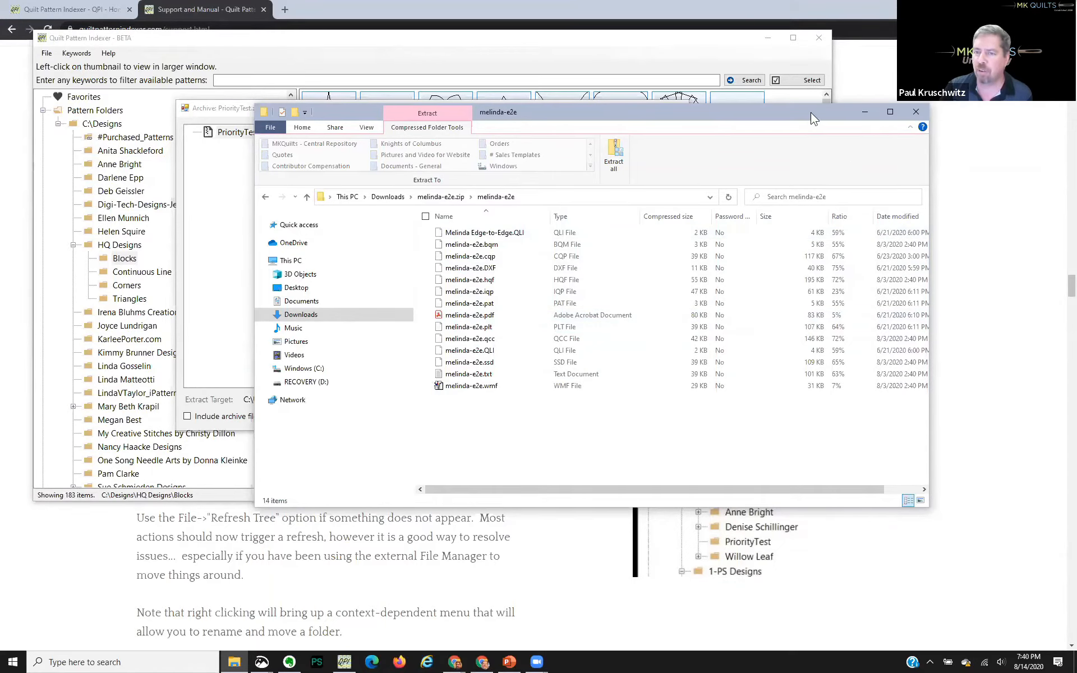
# Extract PriorityTest.zip into the PriorityTest folder under #Purchased_Patterns in Quilt Pattern Indexer and view the extracted patterns
pyautogui.click(915, 112)
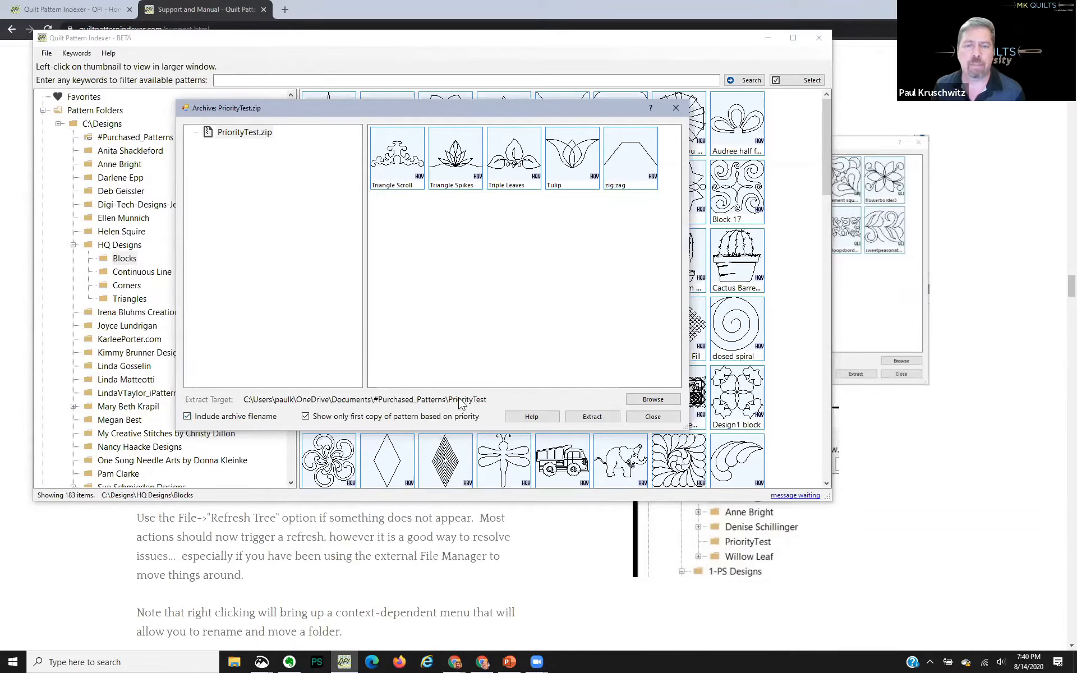
pyautogui.click(590, 416)
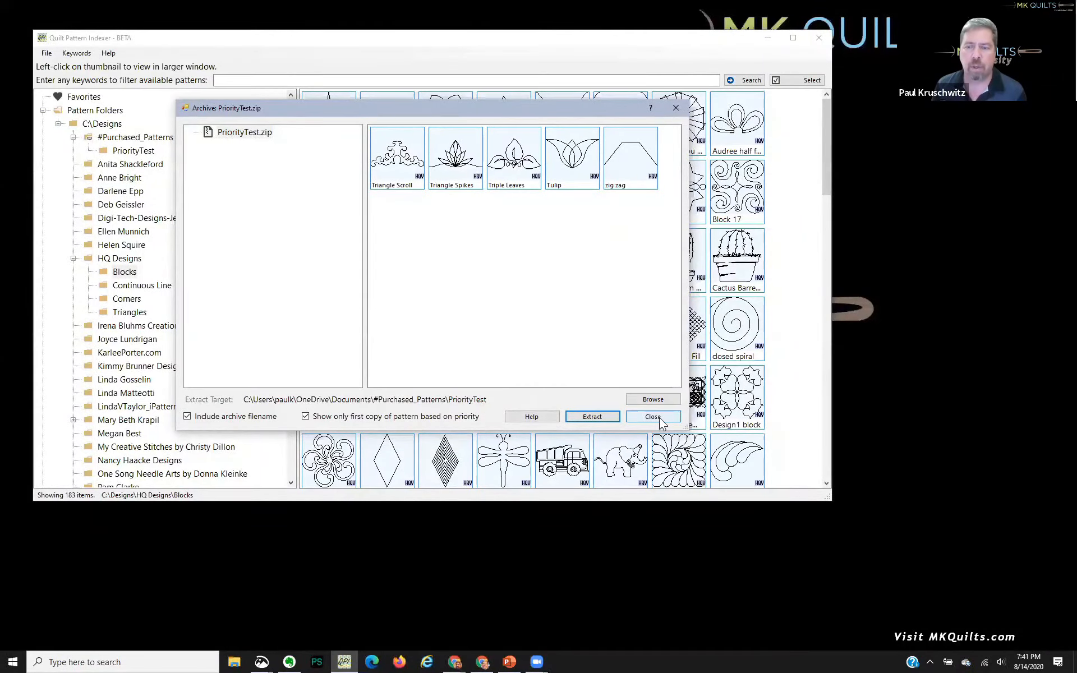
pyautogui.click(653, 416)
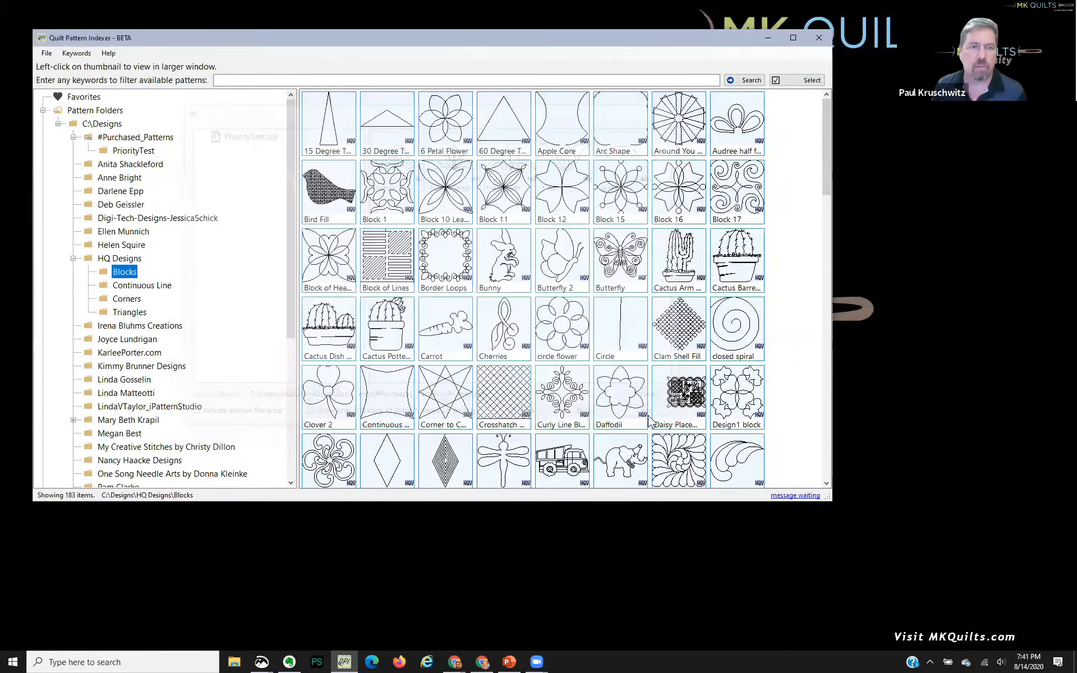
pyautogui.click(133, 151)
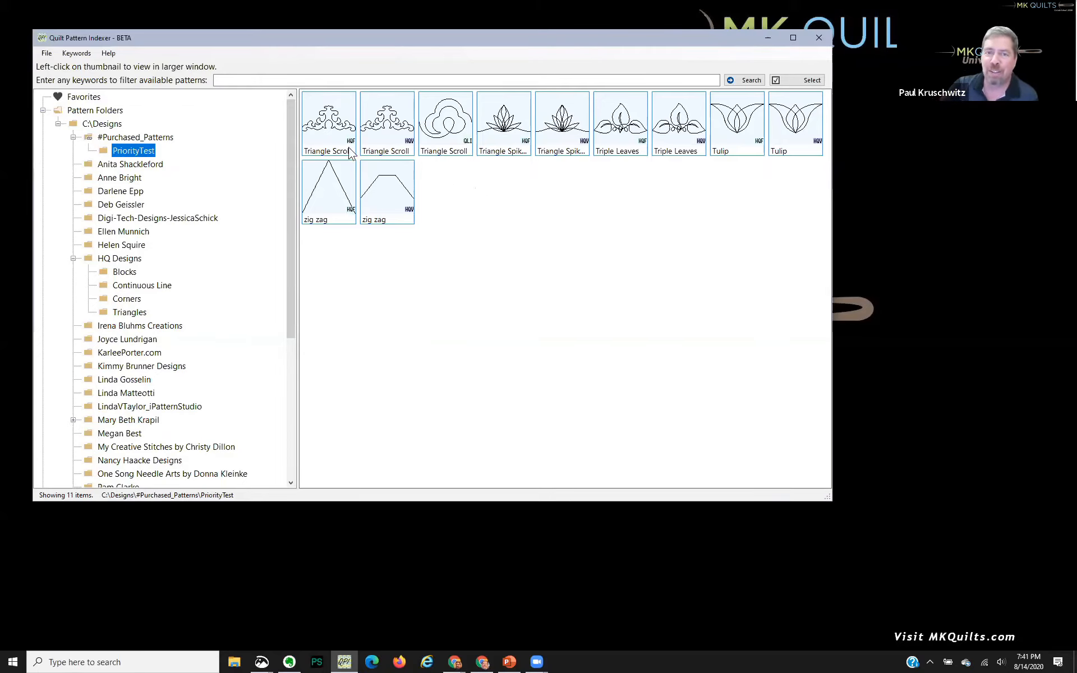
pyautogui.moveTo(335, 142)
pyautogui.moveTo(791, 144)
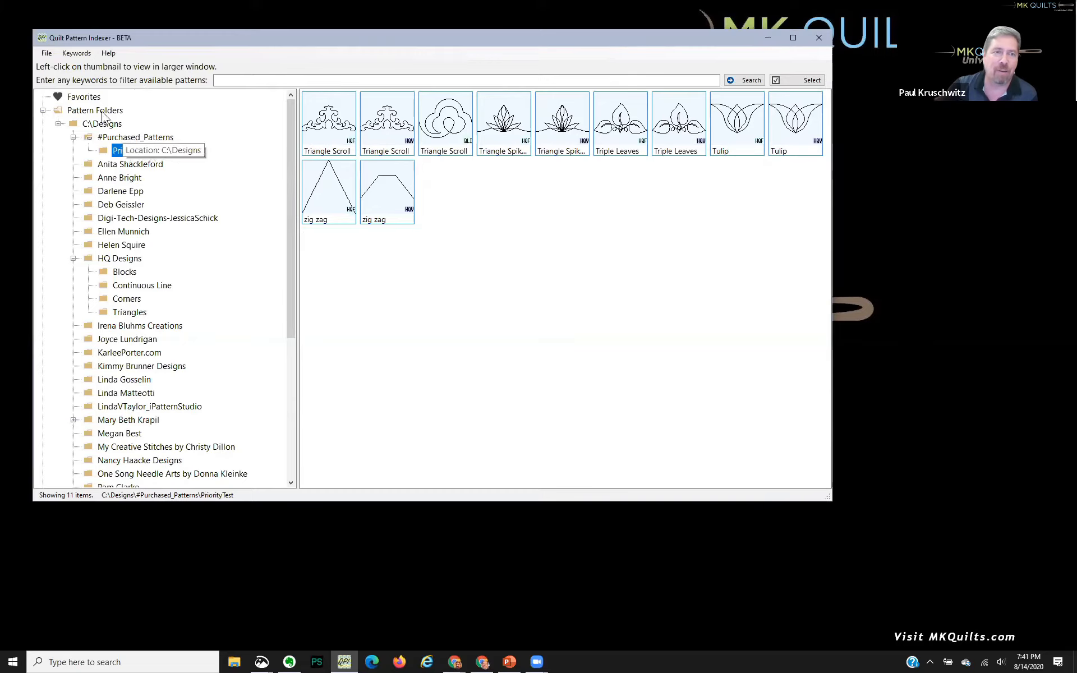
# Open the 202 KB designer zip as a pattern zip and extract only its 01 Pantos folder into #Purchased_Patterns, without including the archive filename
pyautogui.click(46, 53)
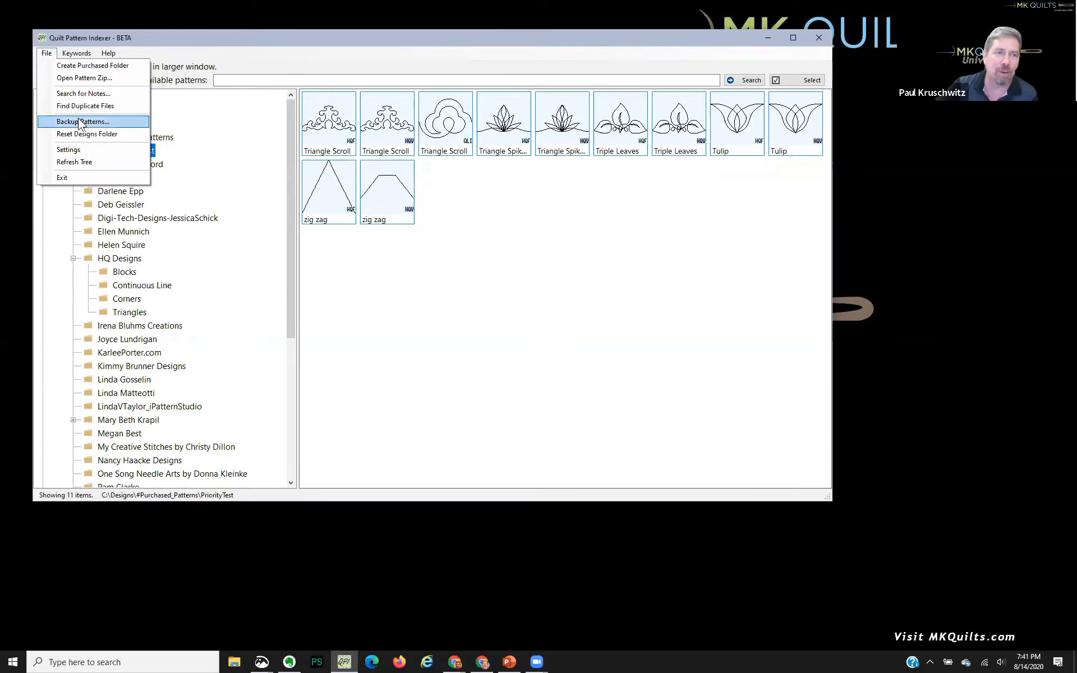
pyautogui.click(90, 78)
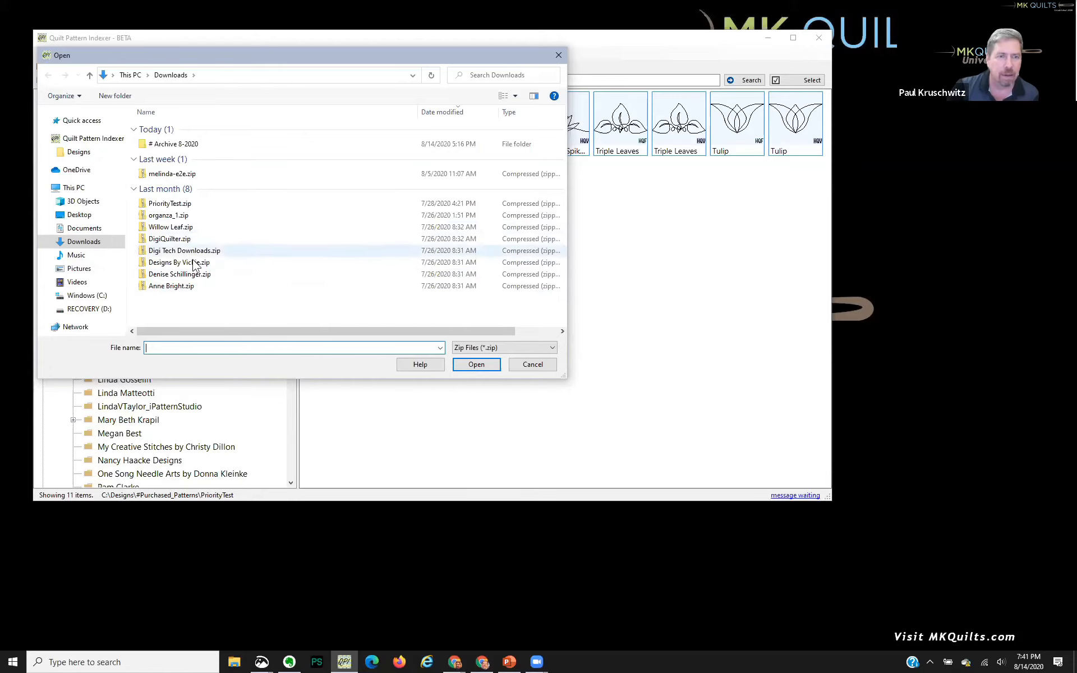
pyautogui.doubleClick(213, 274)
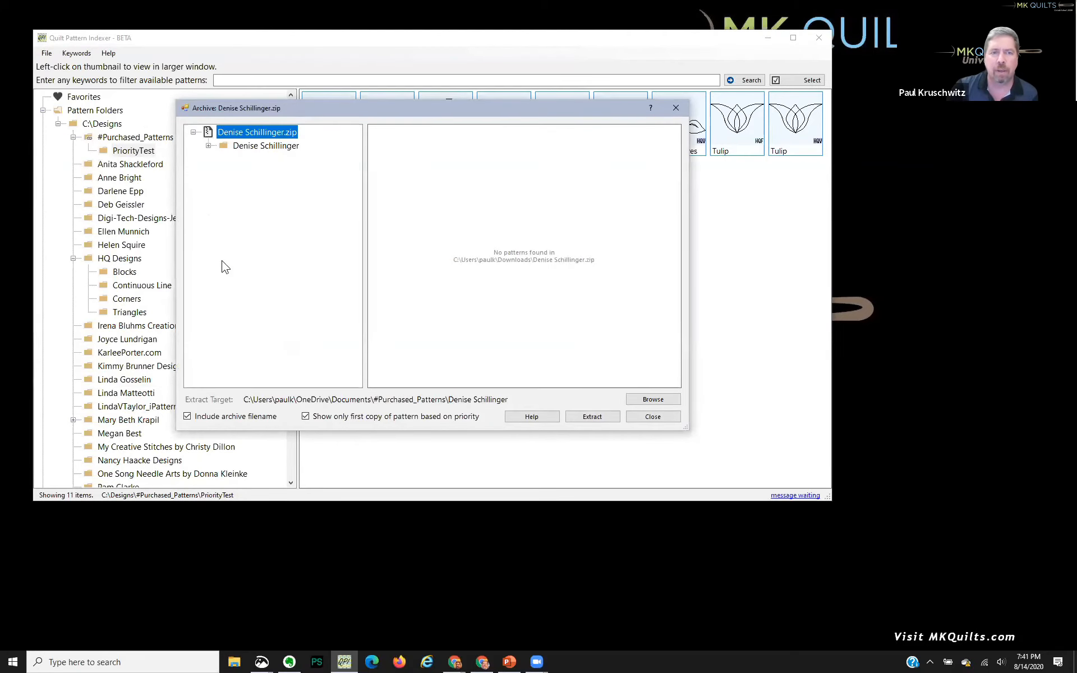
pyautogui.doubleClick(238, 147)
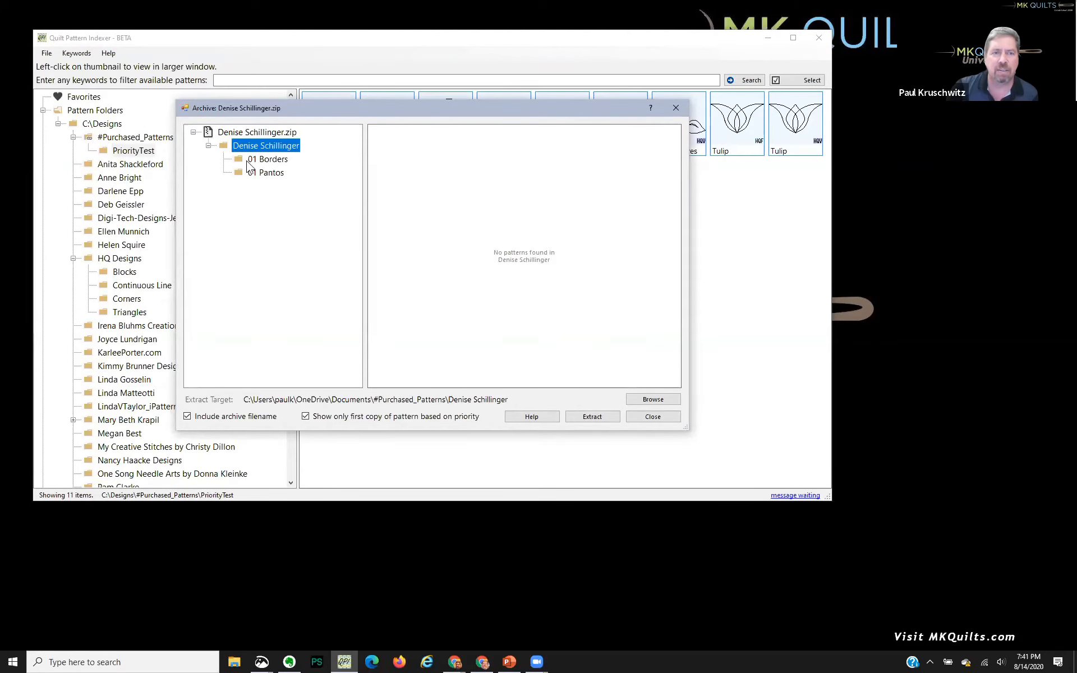
pyautogui.click(265, 174)
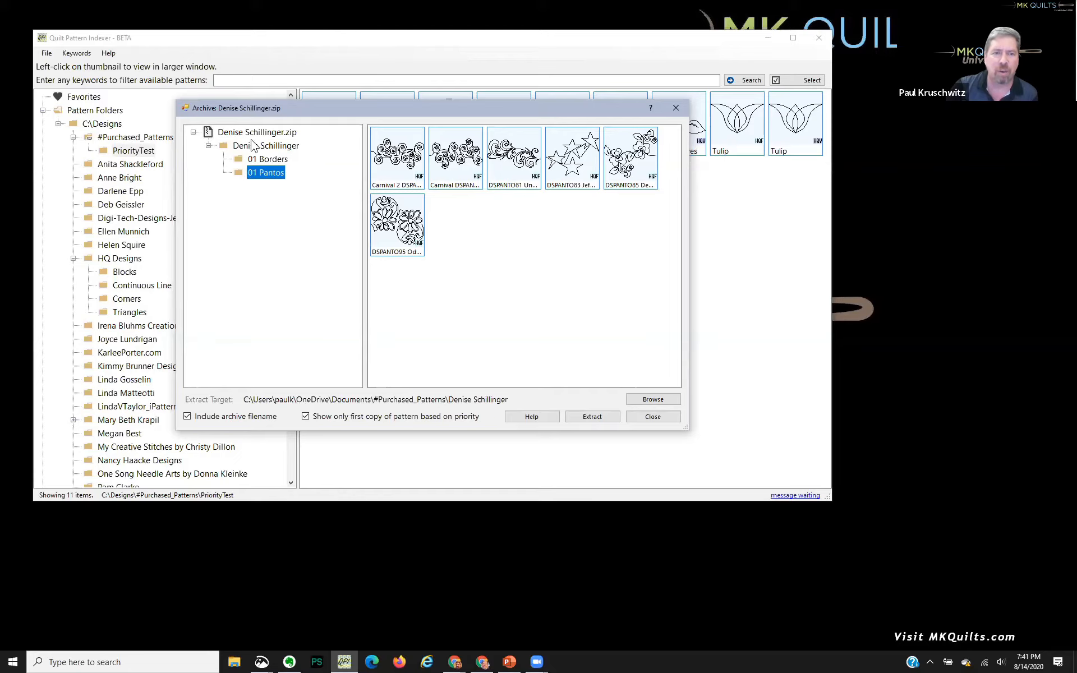
pyautogui.click(187, 417)
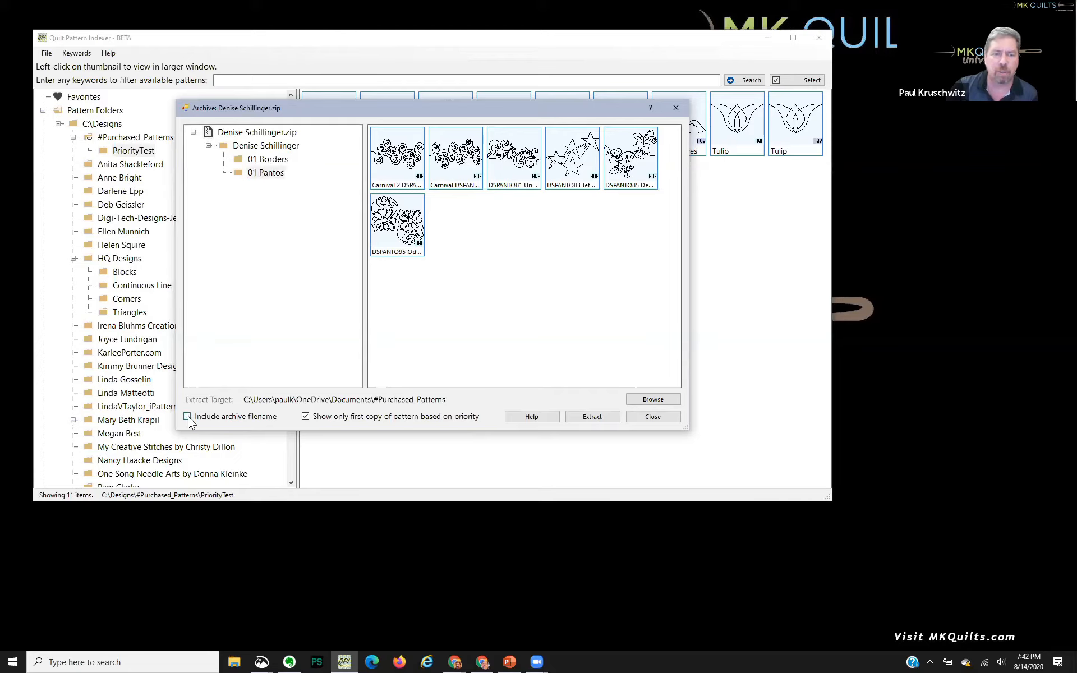
pyautogui.click(594, 421)
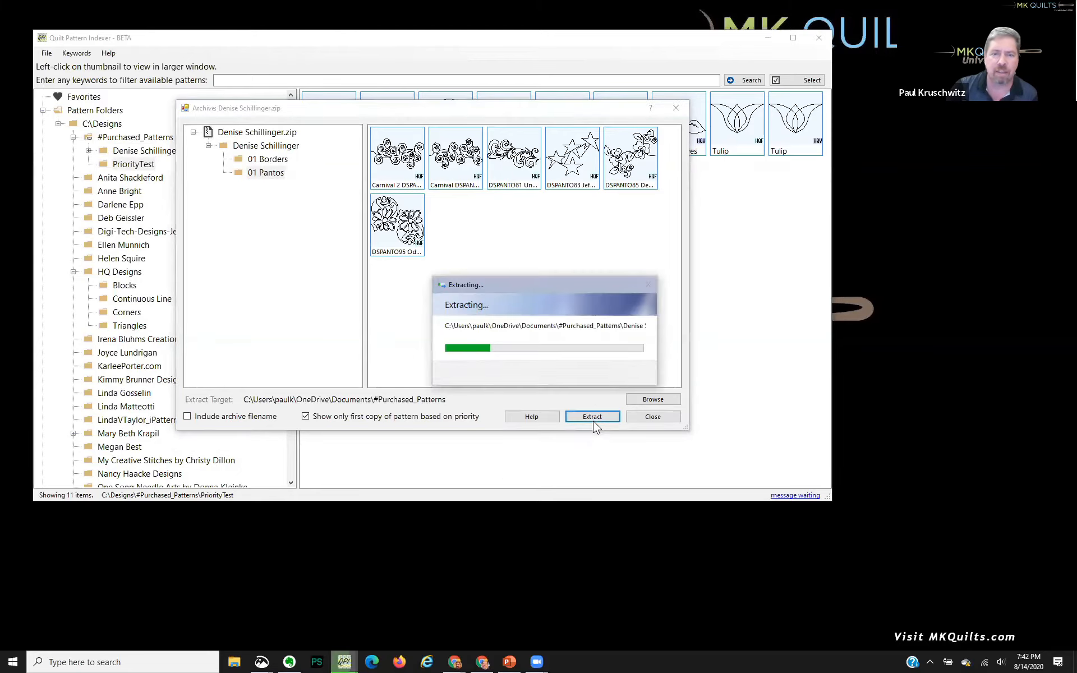
pyautogui.click(647, 416)
# Check the newly extracted designer folder under #Purchased_Patterns and the patterns in its 01 Pantos subfolder
pyautogui.click(156, 152)
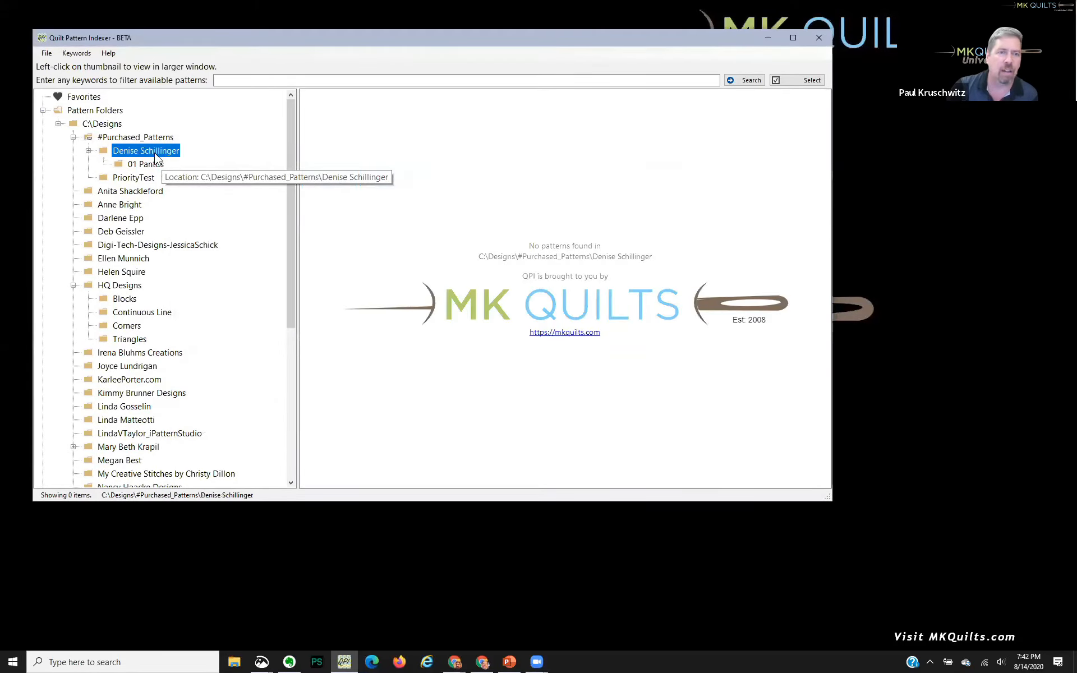
pyautogui.click(147, 164)
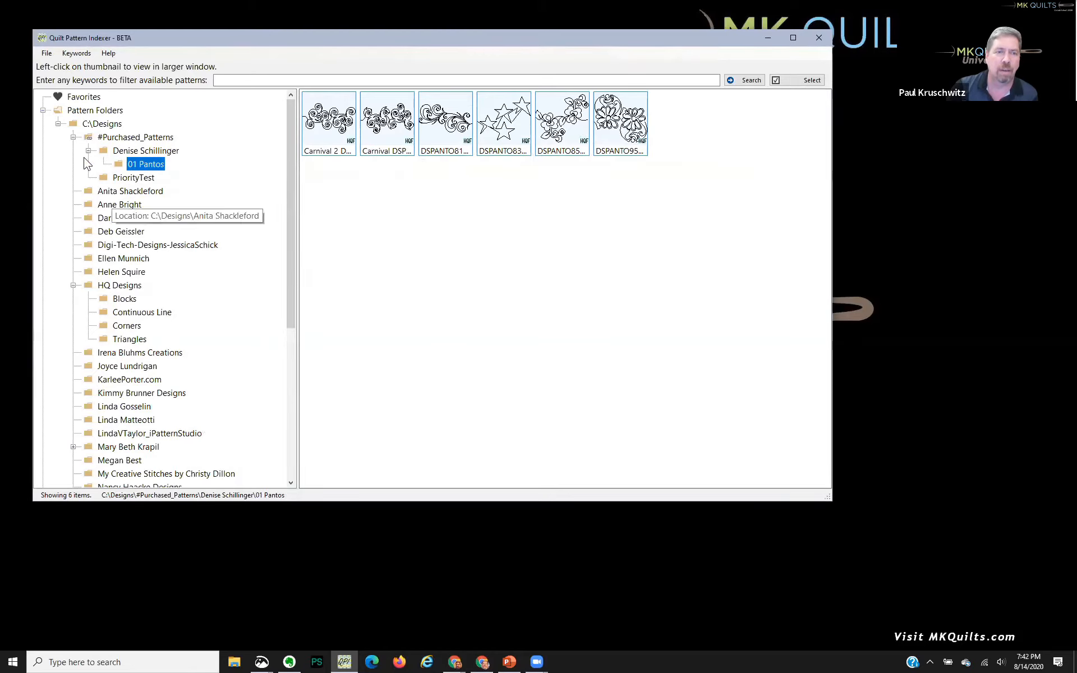
pyautogui.click(120, 150)
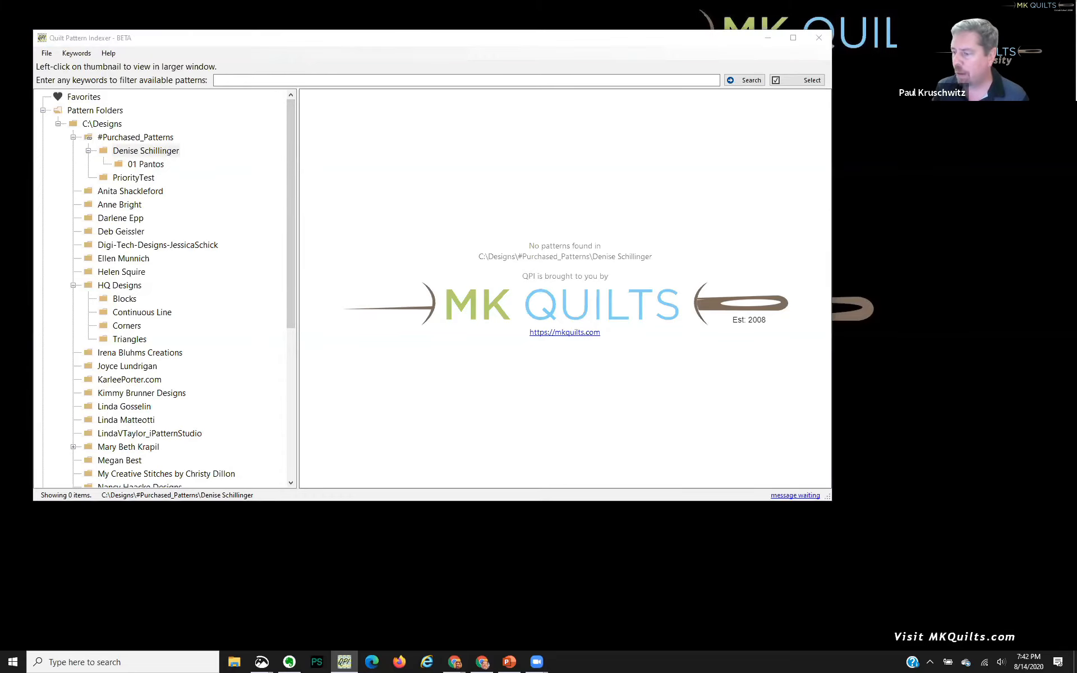
# In File Explorer, copy the four HQF files, ButterflyGarden through Rosie, from the DigiQuilter\pantos folder inside DigiQuilter.zip in Downloads
pyautogui.press('super+e')
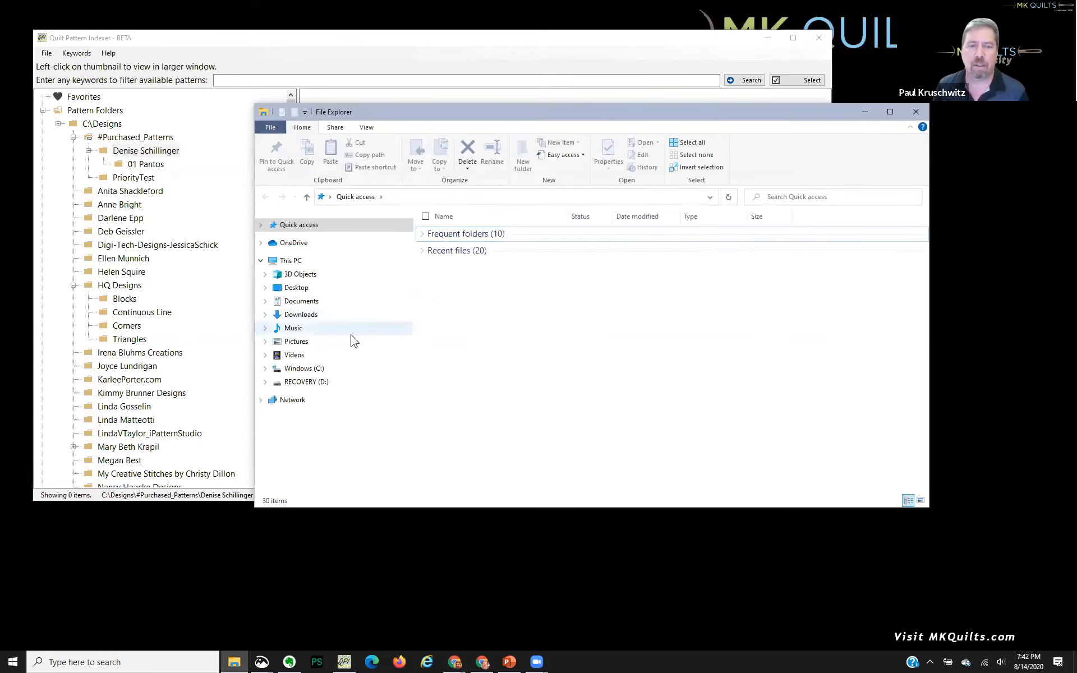
pyautogui.click(339, 316)
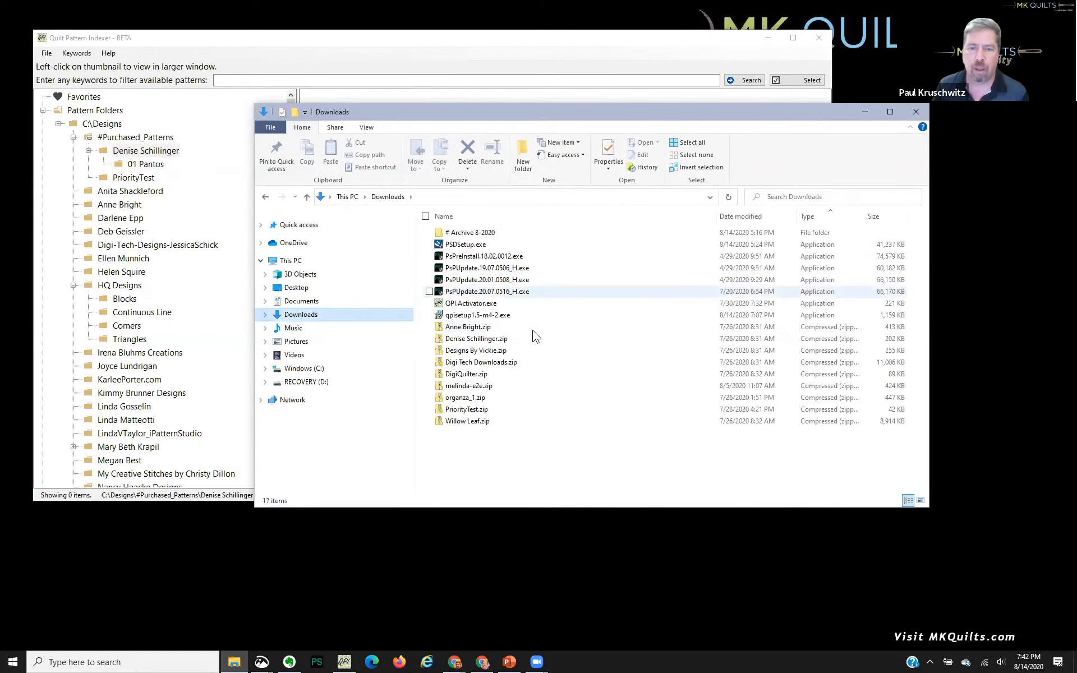
pyautogui.click(502, 340)
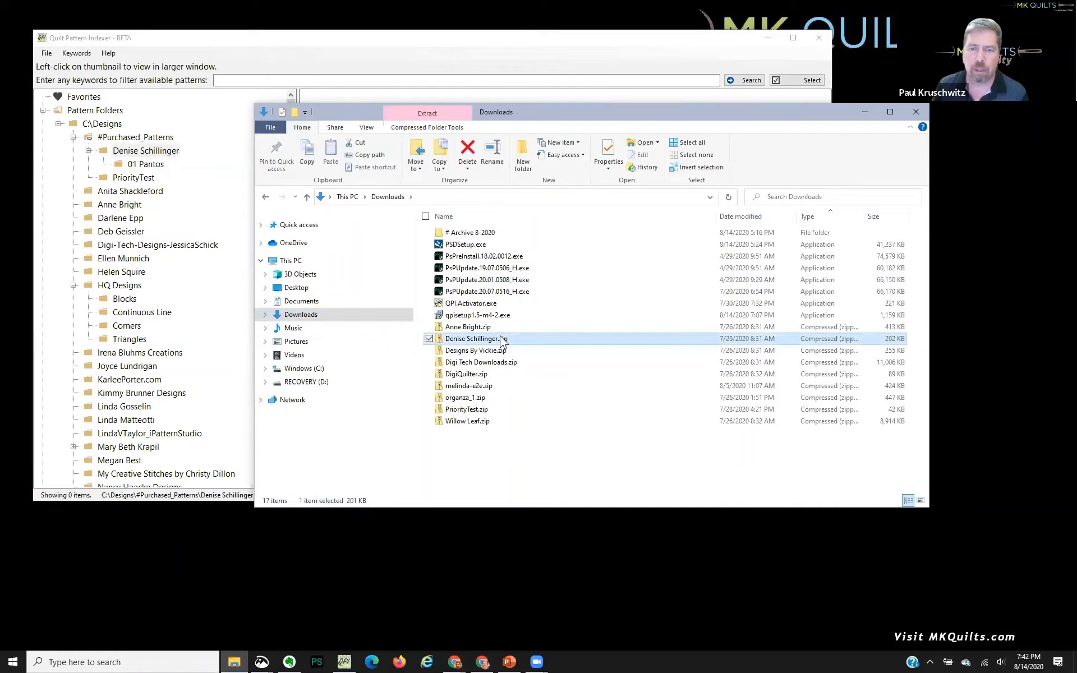
pyautogui.doubleClick(473, 377)
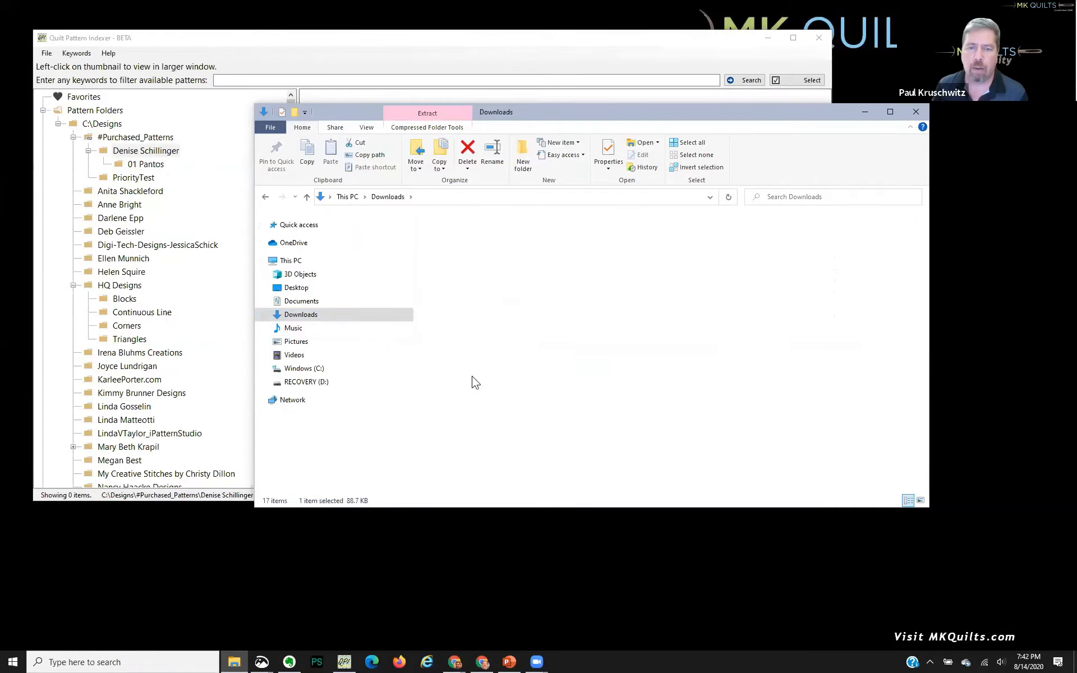
pyautogui.doubleClick(455, 233)
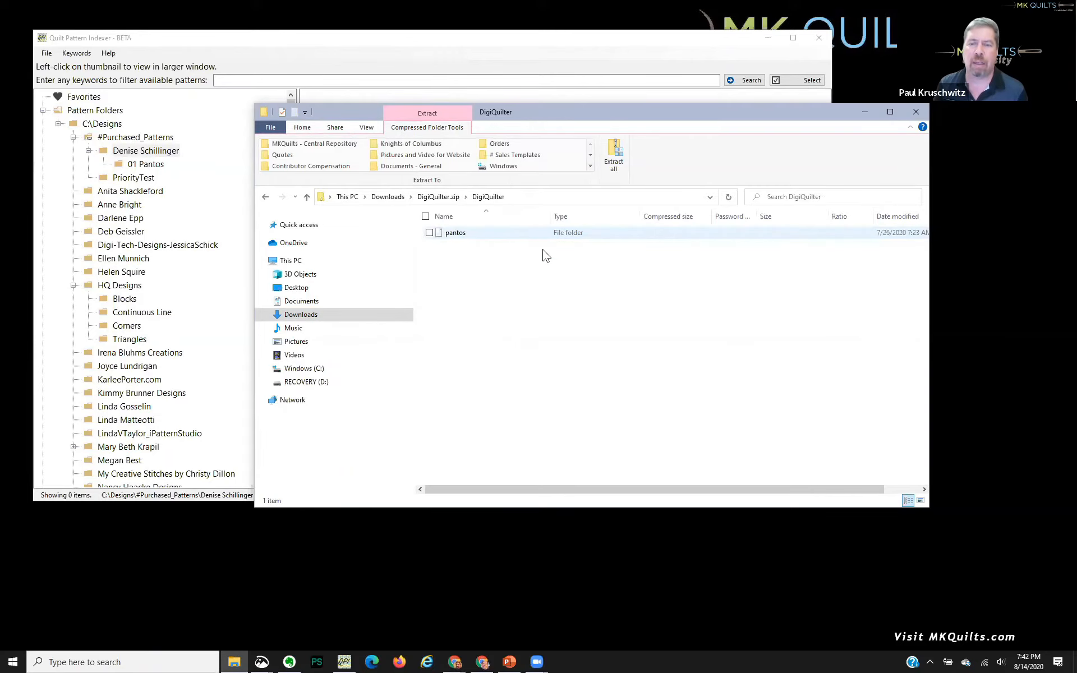
pyautogui.click(488, 239)
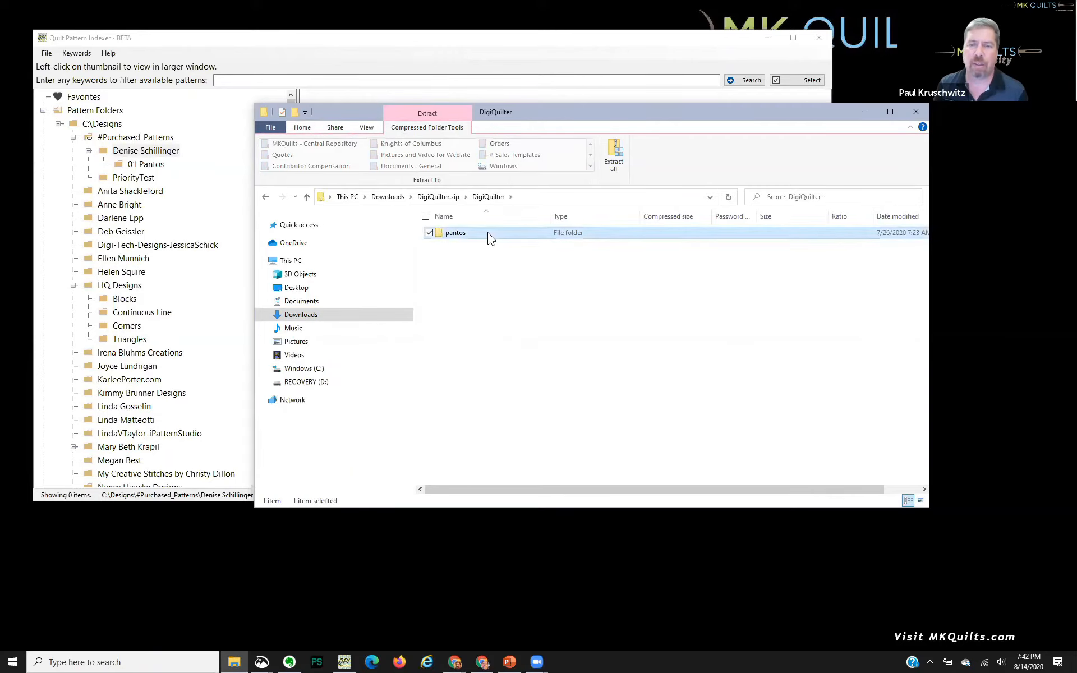
pyautogui.doubleClick(489, 238)
pyautogui.click(497, 245)
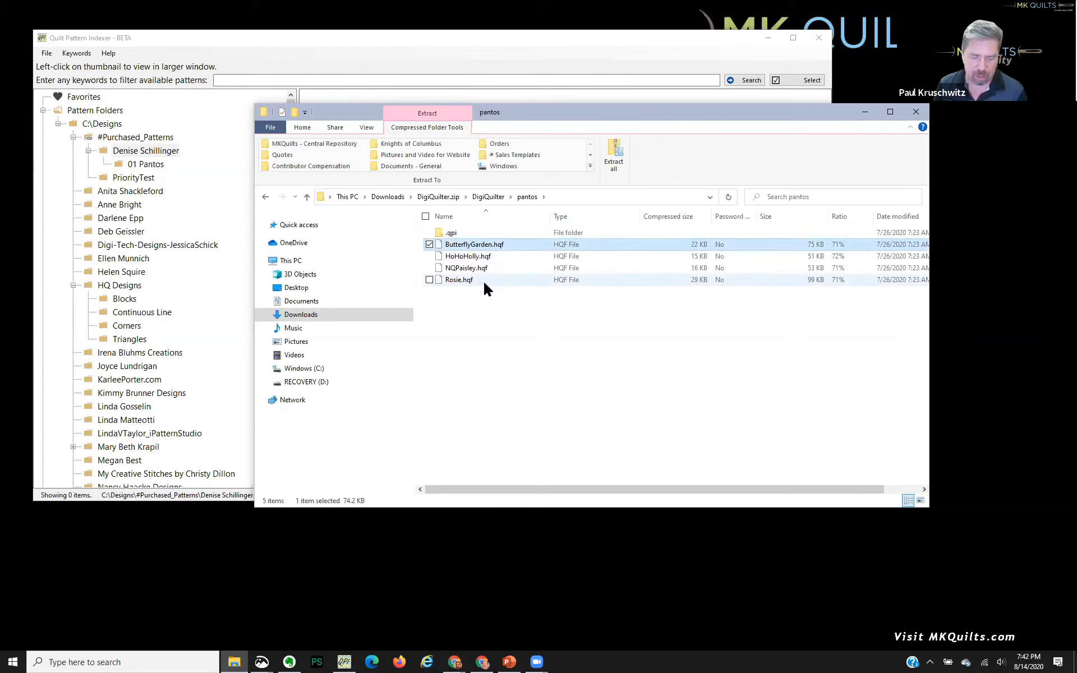
pyautogui.keyDown('shift'); pyautogui.click(485, 280); pyautogui.keyUp('shift')
pyautogui.rightClick(486, 251)
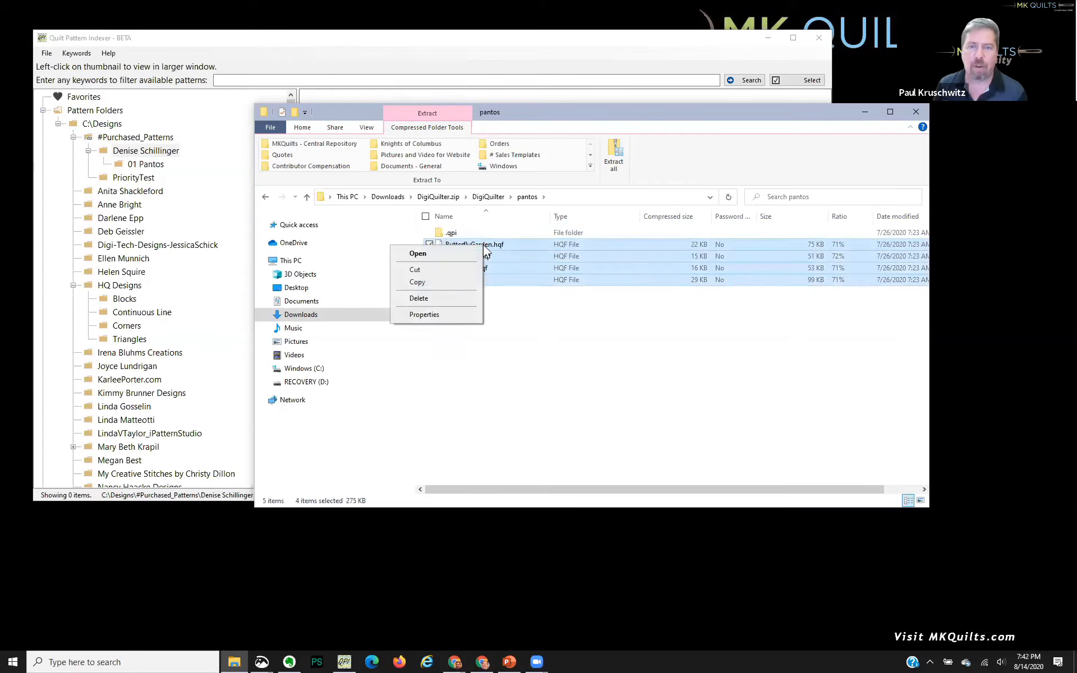
pyautogui.click(451, 283)
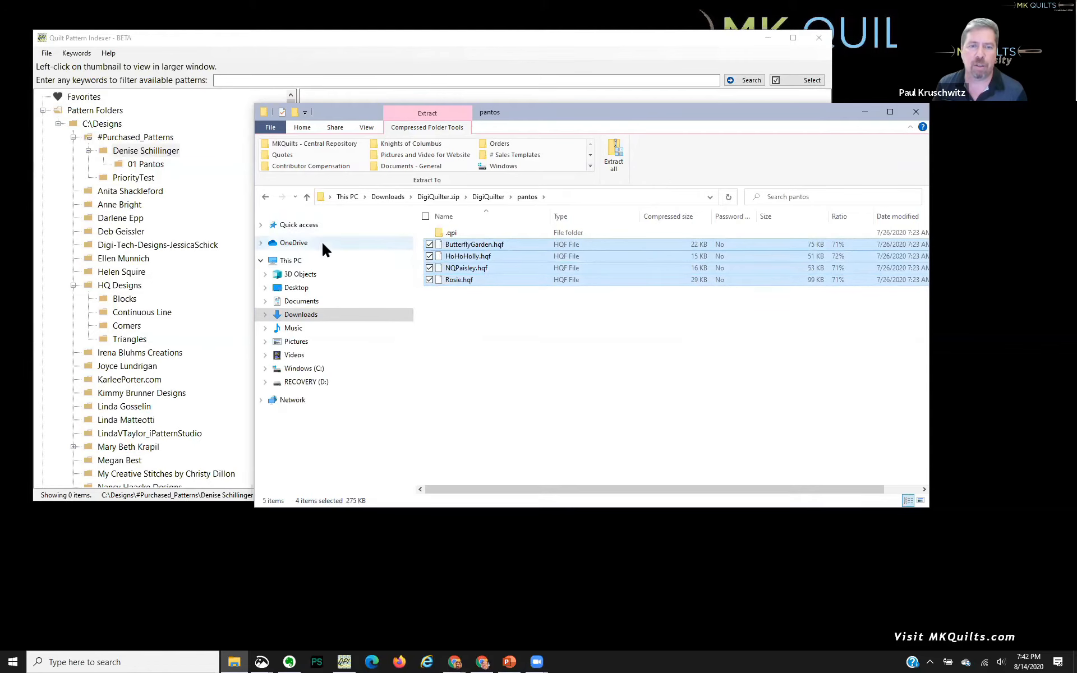
# Create a folder named "new person" inside C:\Designs\#Purchased_Patterns
pyautogui.click(314, 368)
pyautogui.doubleClick(469, 282)
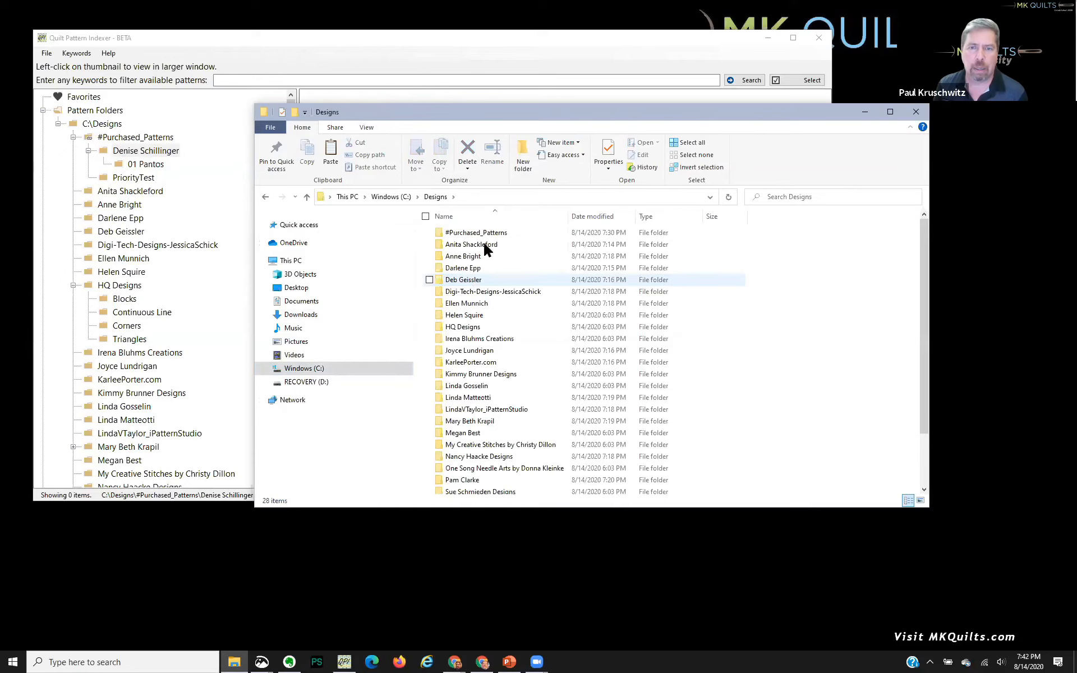
pyautogui.doubleClick(486, 232)
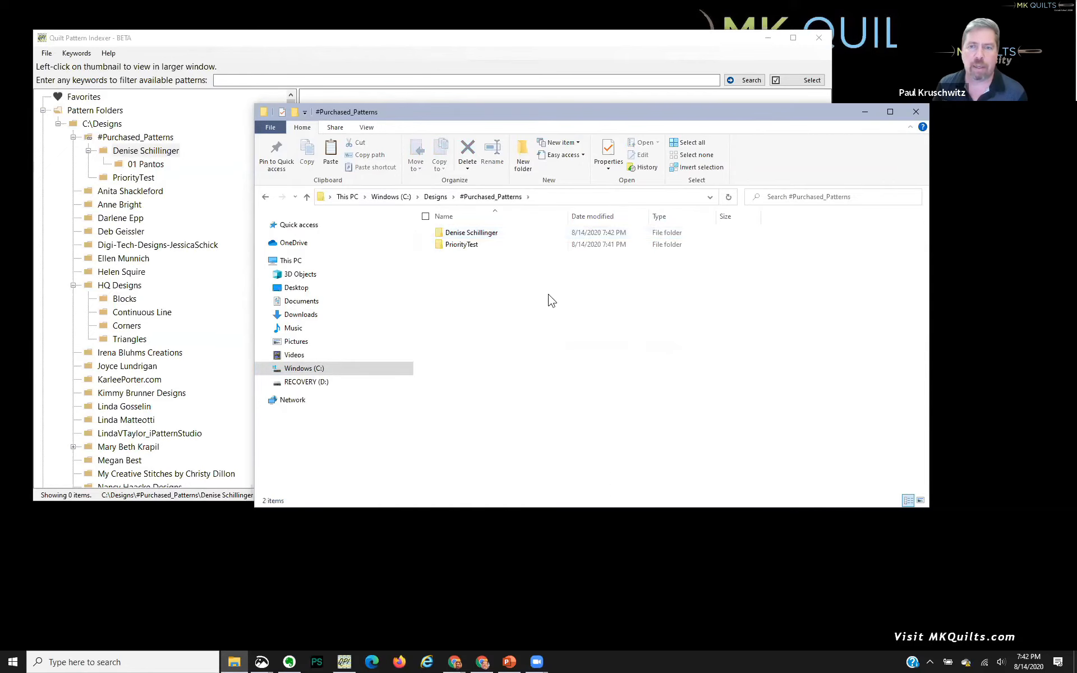
pyautogui.click(522, 158)
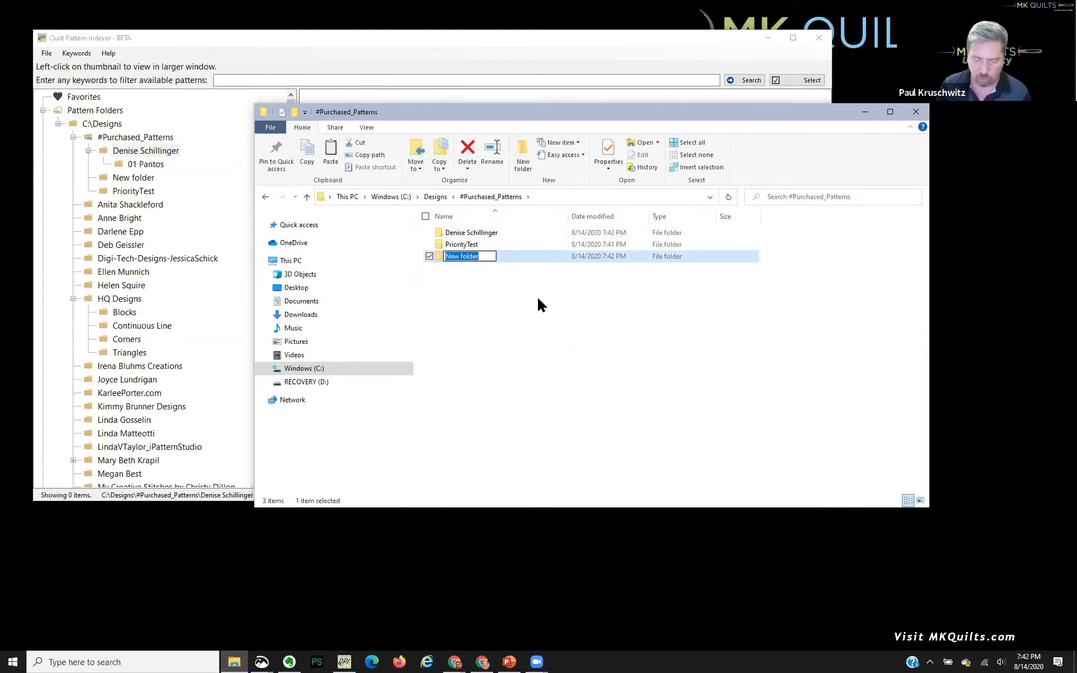
pyautogui.write('new ')
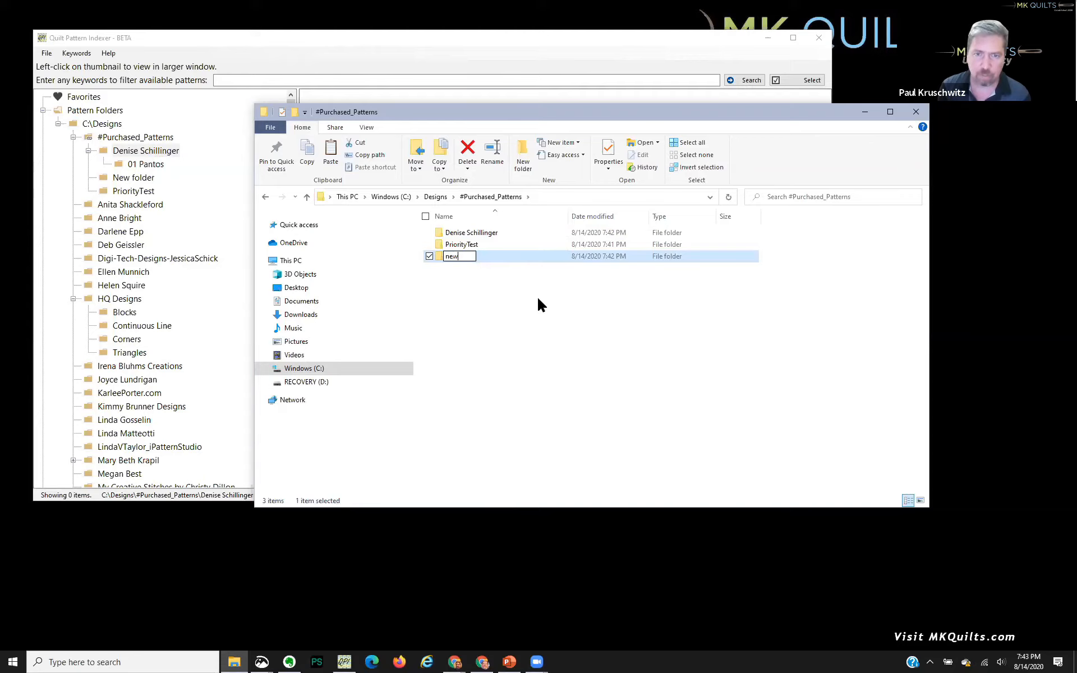
pyautogui.write('person')
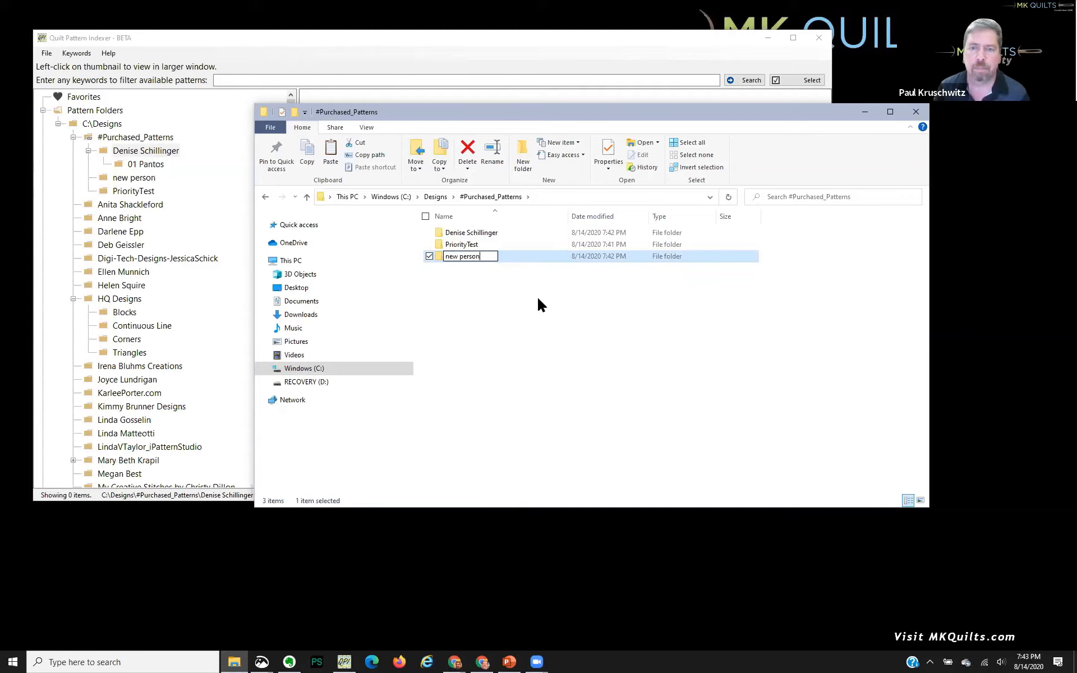
pyautogui.click(526, 258)
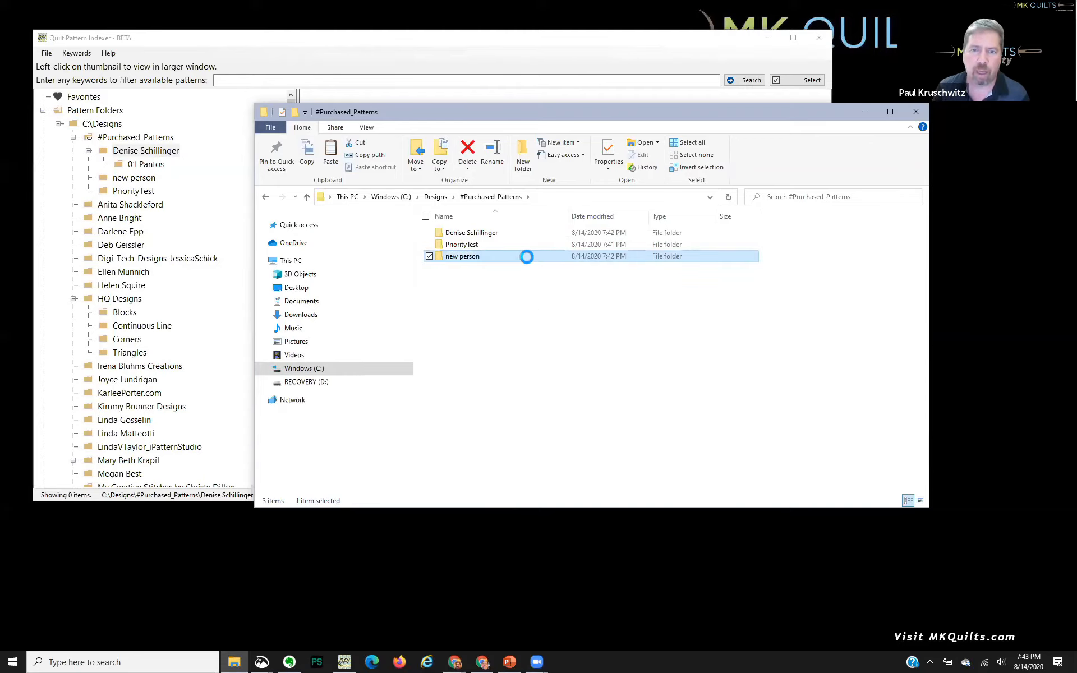
# Paste the copied pattern files into the "new person" folder, and display that folder's patterns in Quilt Pattern Indexer
pyautogui.click(527, 257)
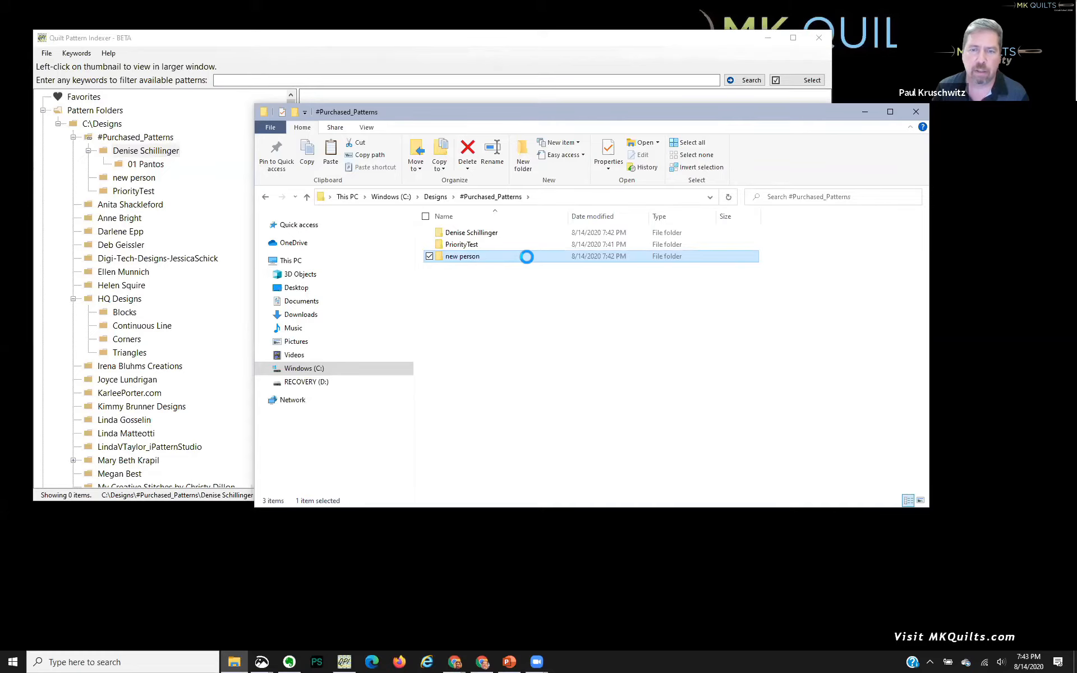
pyautogui.doubleClick(526, 256)
pyautogui.rightClick(535, 283)
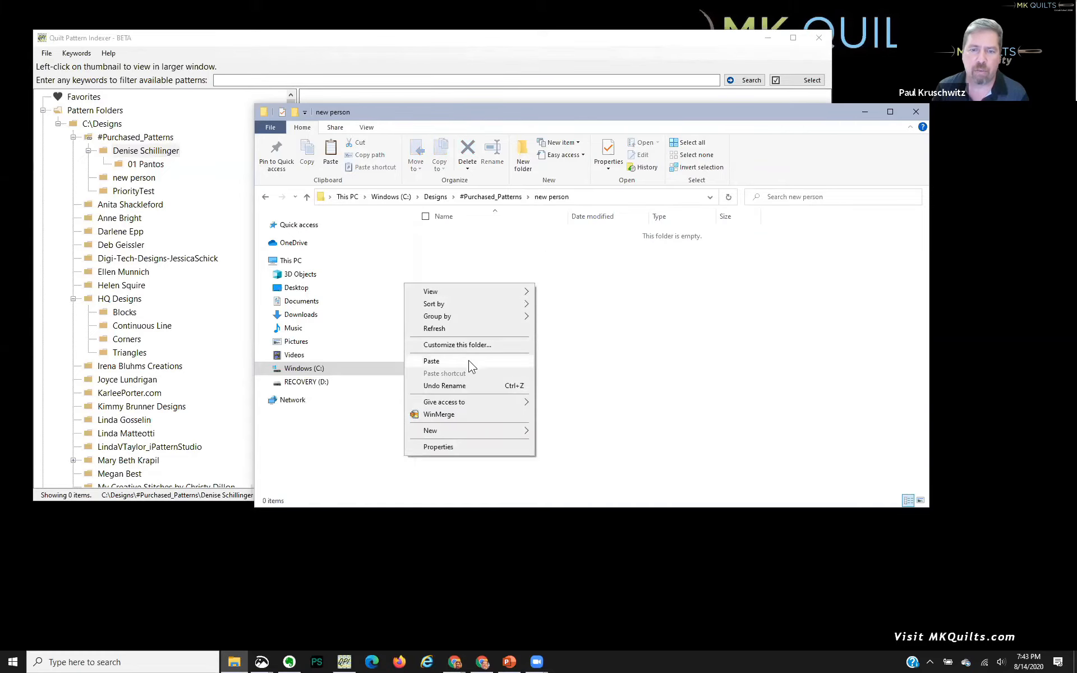
pyautogui.click(431, 362)
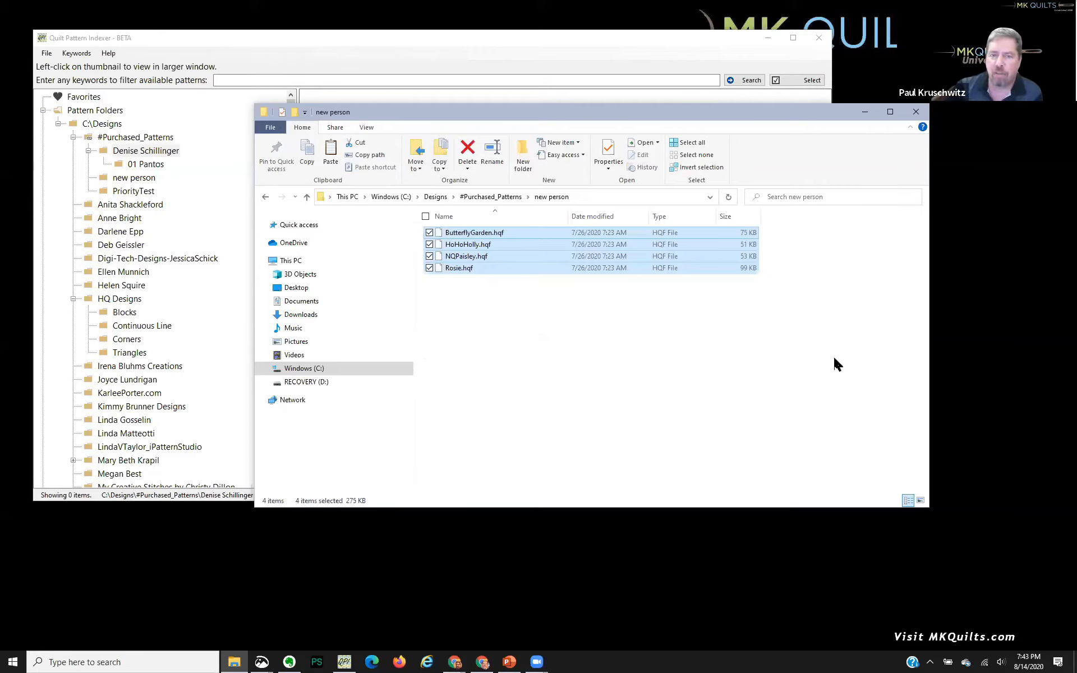
pyautogui.click(836, 364)
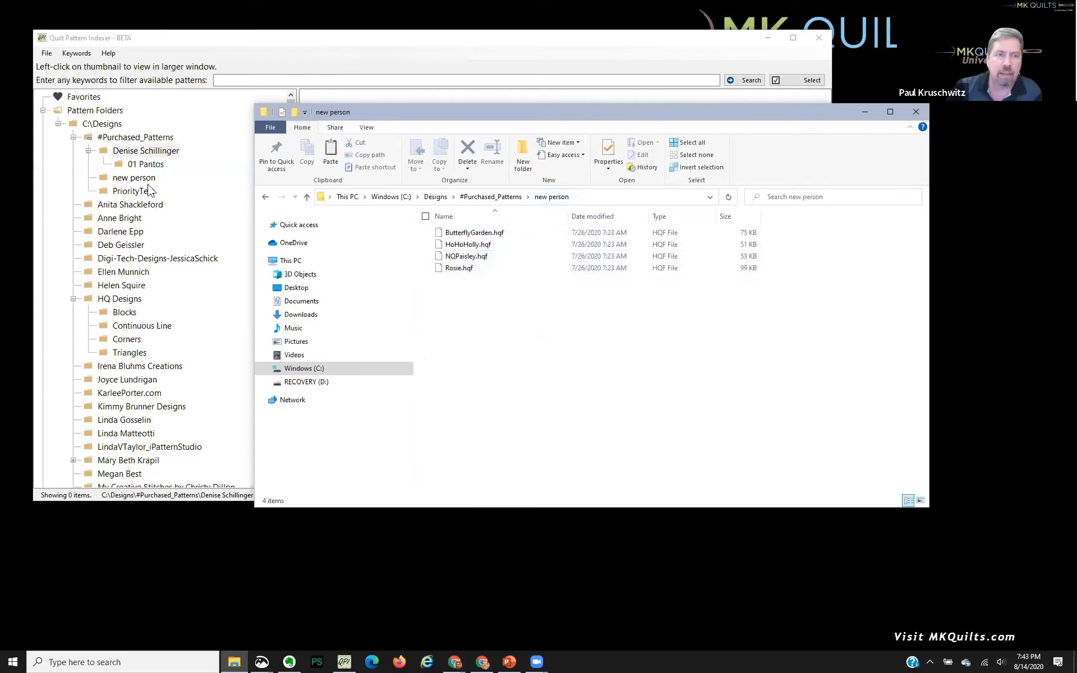
pyautogui.click(130, 180)
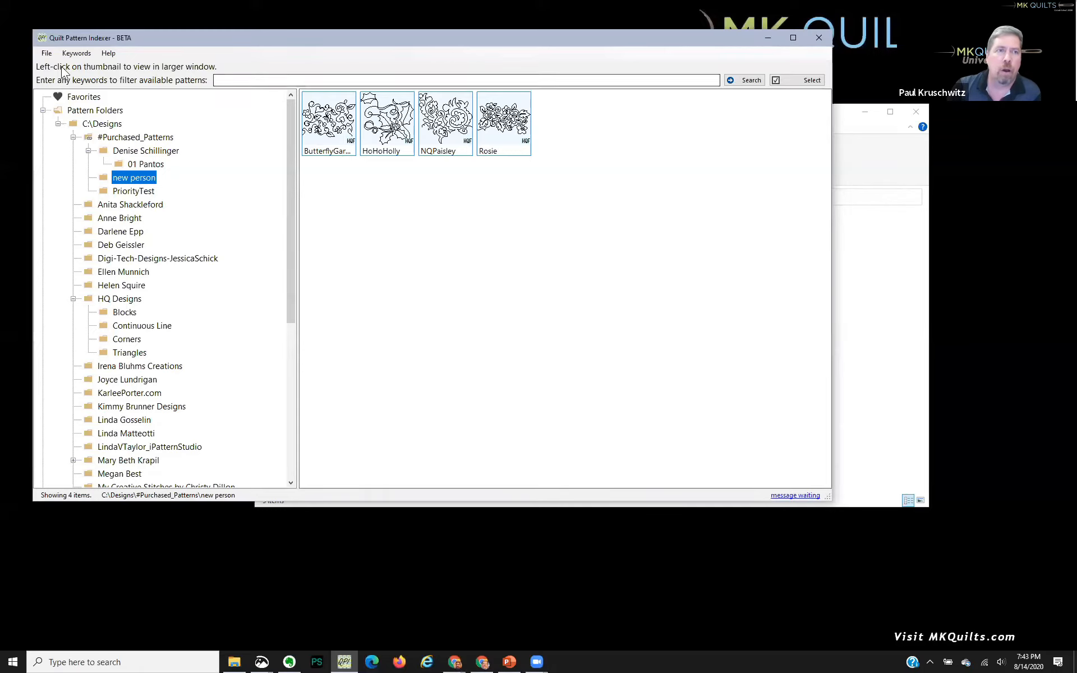
# Extract the pattern archive melinda-e2e.zip from Downloads into #Purchased_Patterns and display the extracted melinda-e2e folder
pyautogui.click(46, 53)
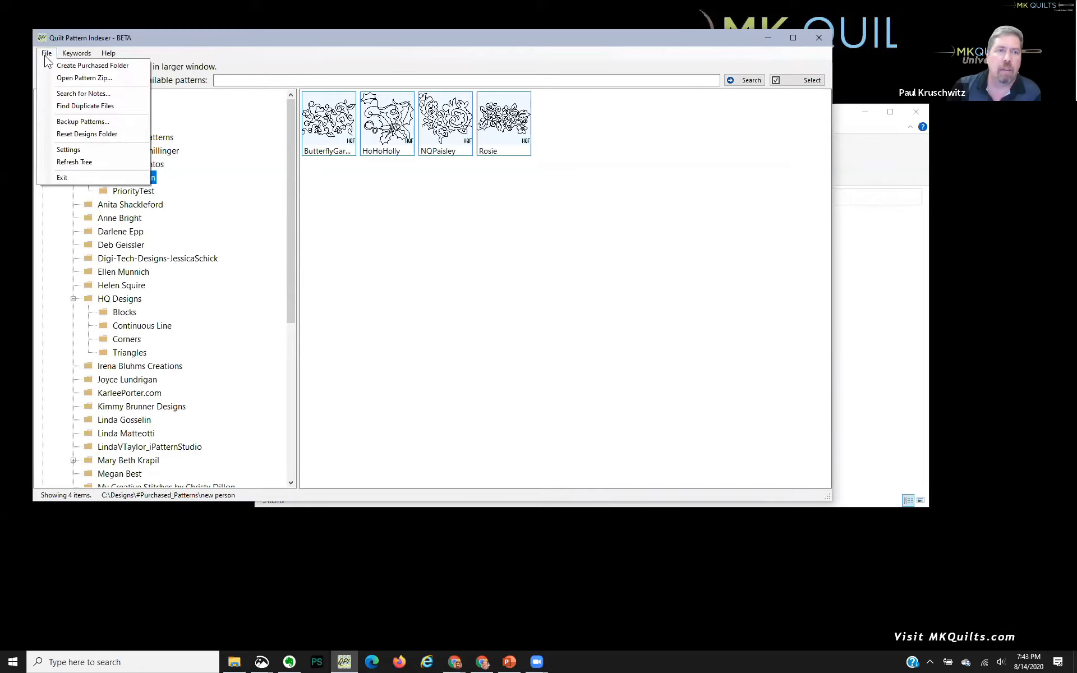
pyautogui.click(79, 78)
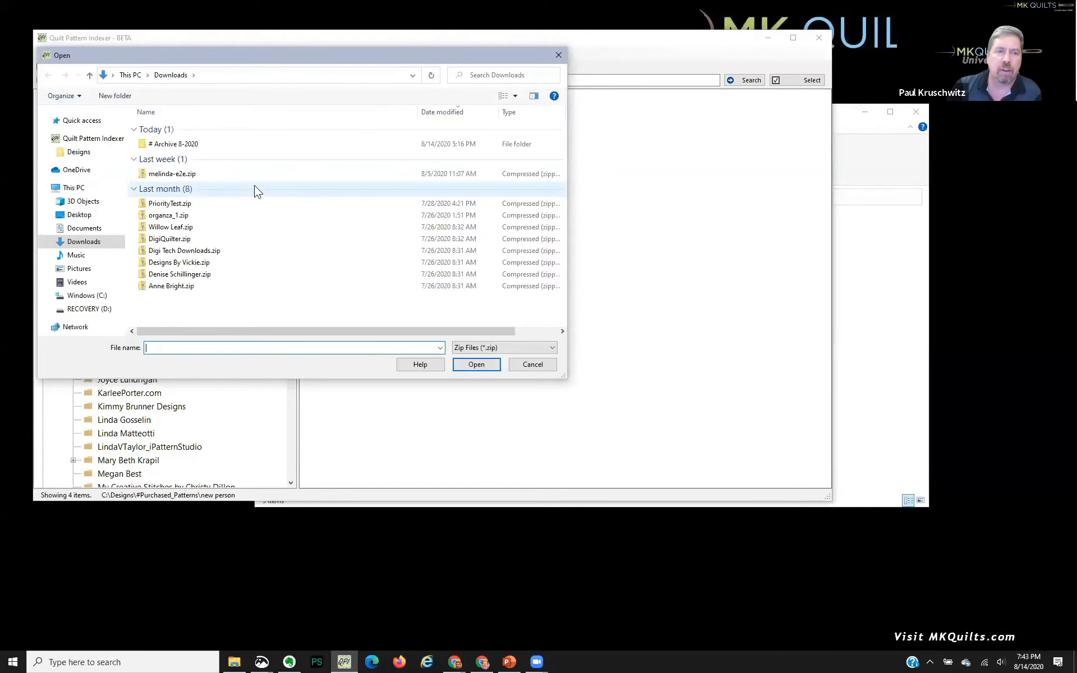
pyautogui.click(190, 175)
pyautogui.click(493, 365)
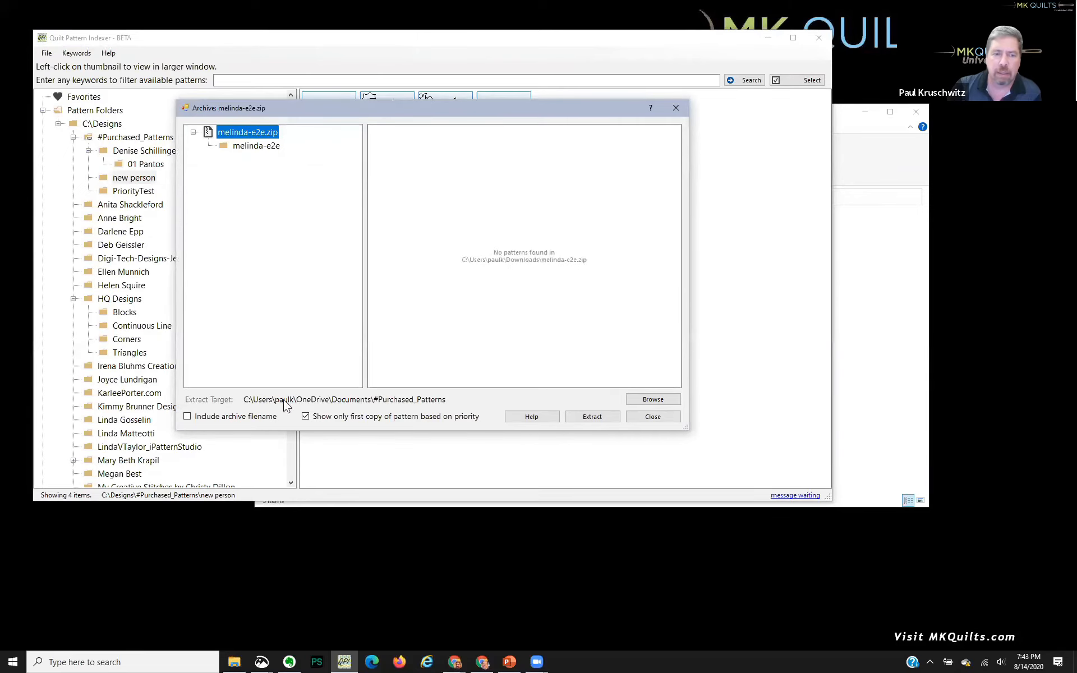
pyautogui.click(596, 421)
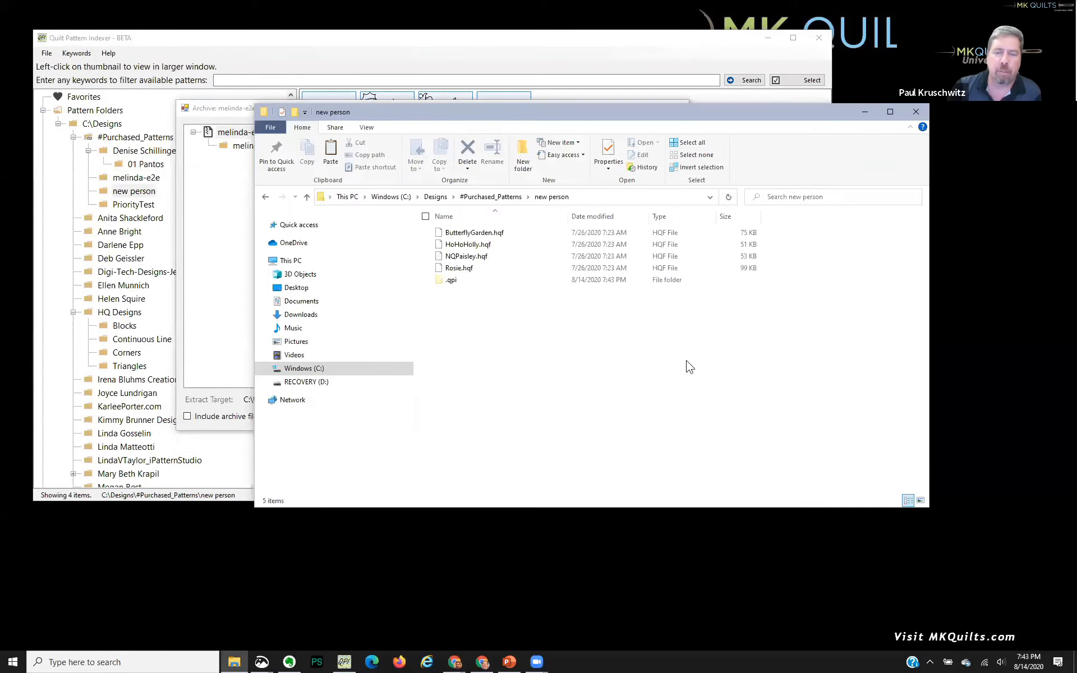
pyautogui.click(915, 113)
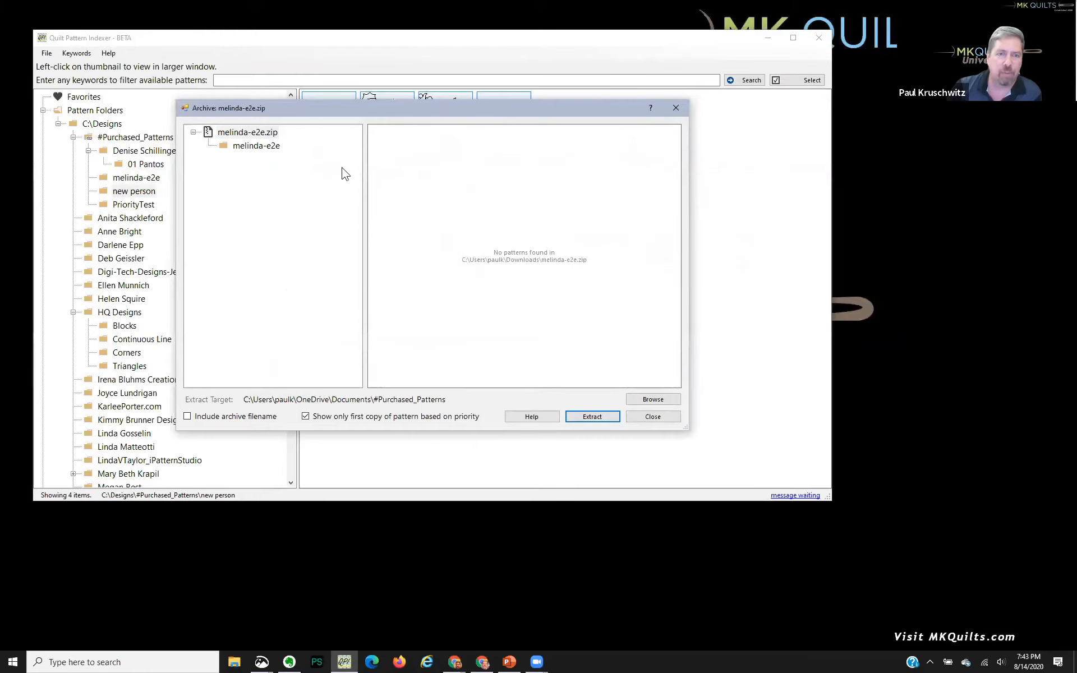
pyautogui.click(651, 417)
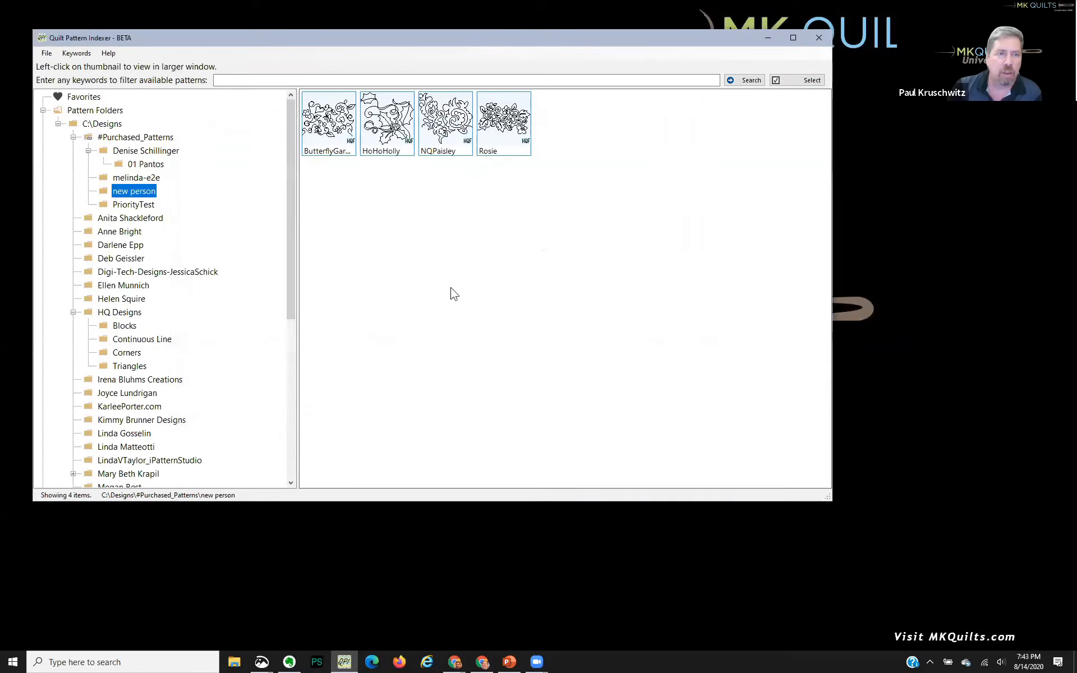
pyautogui.click(123, 179)
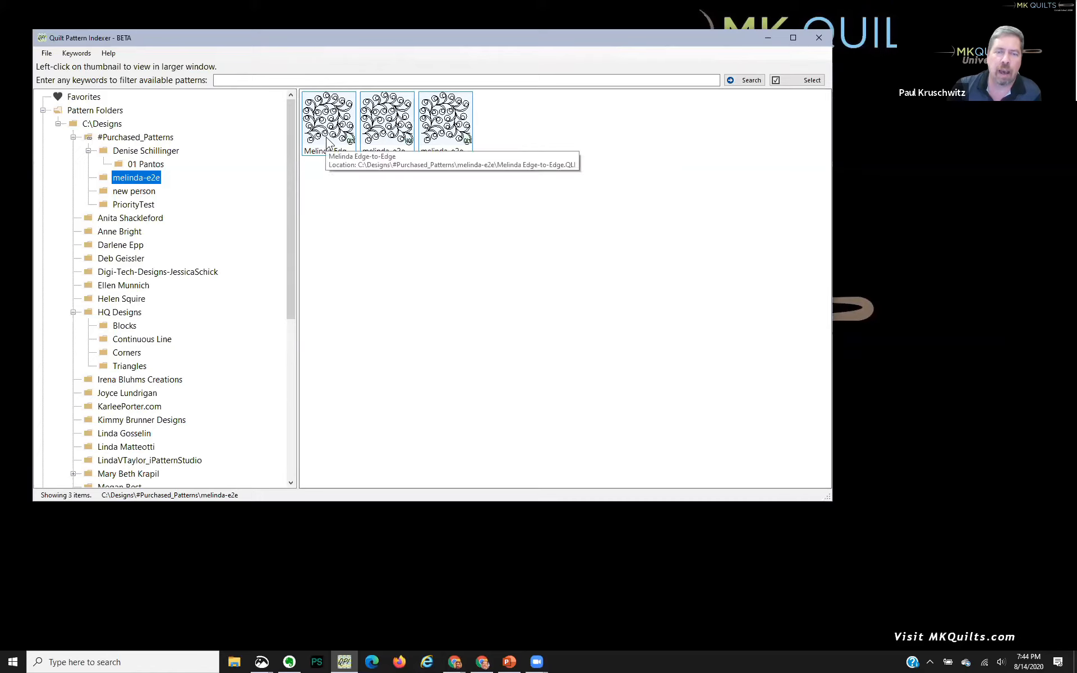
# Open the settings and shift the .hqf format one place down and back up in the openable formats order
pyautogui.click(47, 53)
pyautogui.click(87, 152)
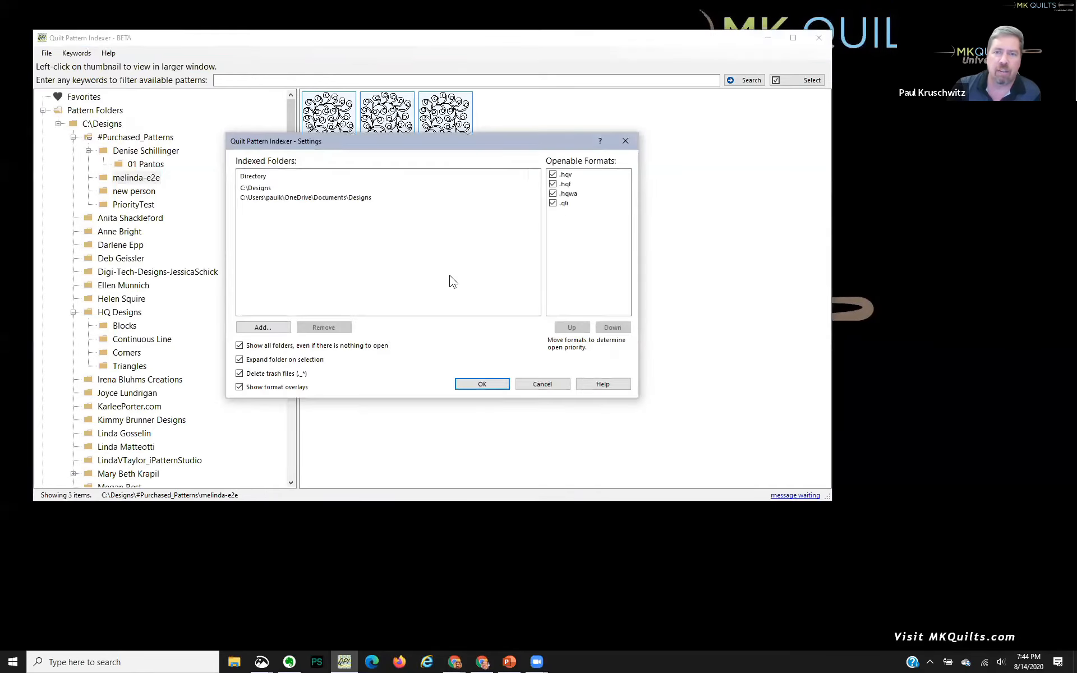
pyautogui.click(567, 176)
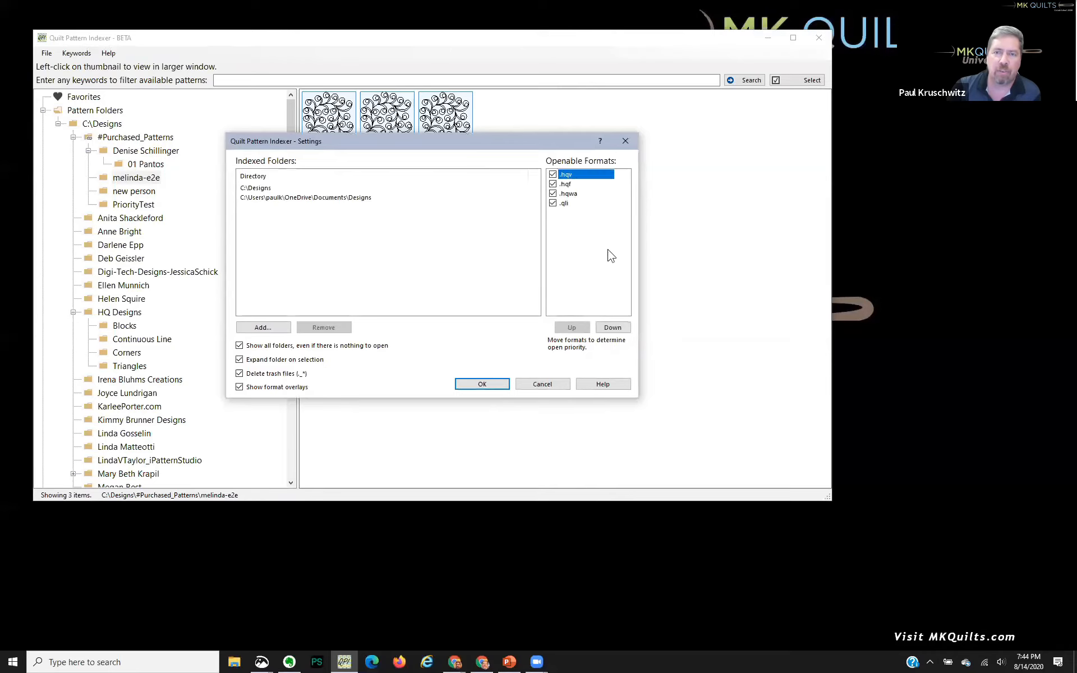
pyautogui.click(576, 184)
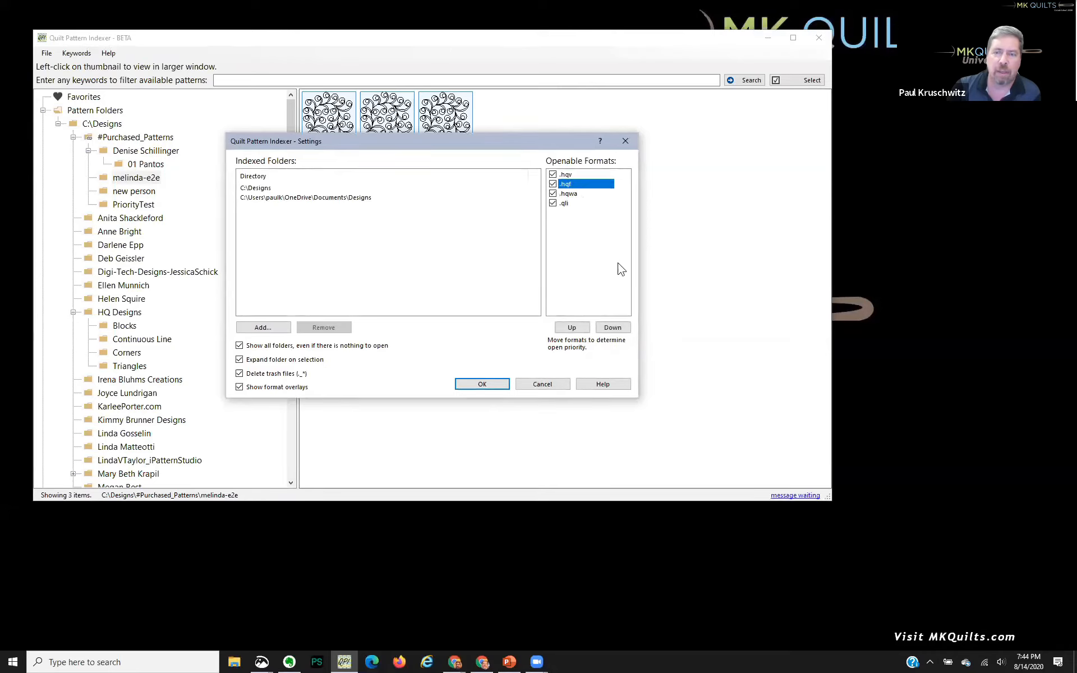
pyautogui.click(612, 327)
pyautogui.click(584, 327)
# Place the .qli format second in the openable formats priority, directly after .hqv, and save the settings
pyautogui.click(564, 203)
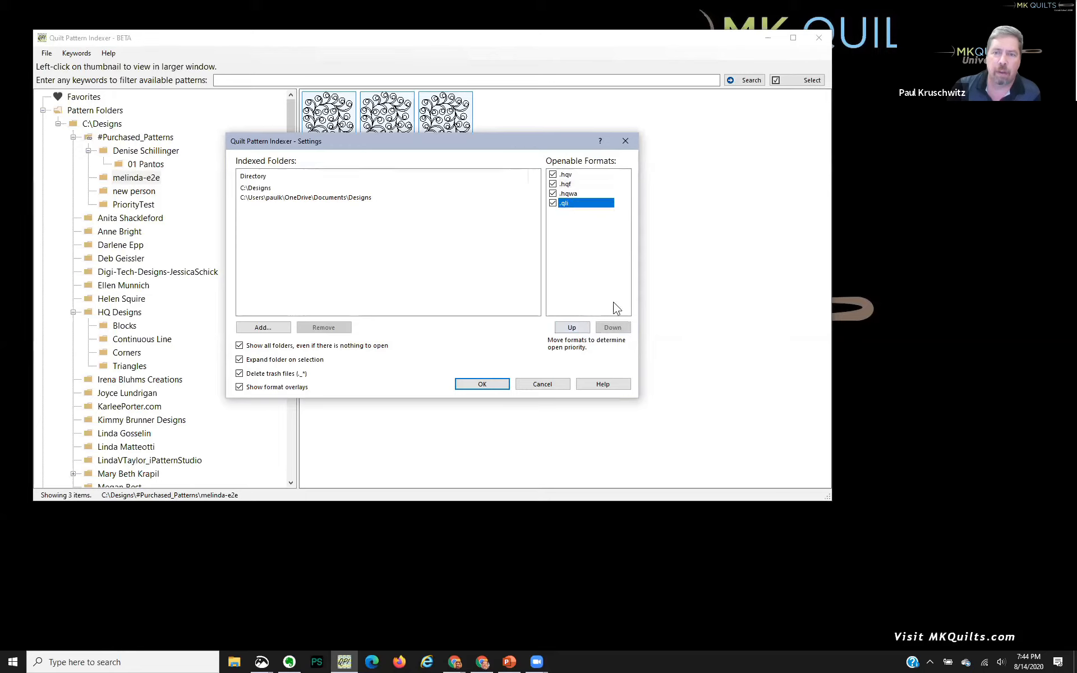
pyautogui.click(582, 329)
pyautogui.click(584, 328)
pyautogui.click(583, 329)
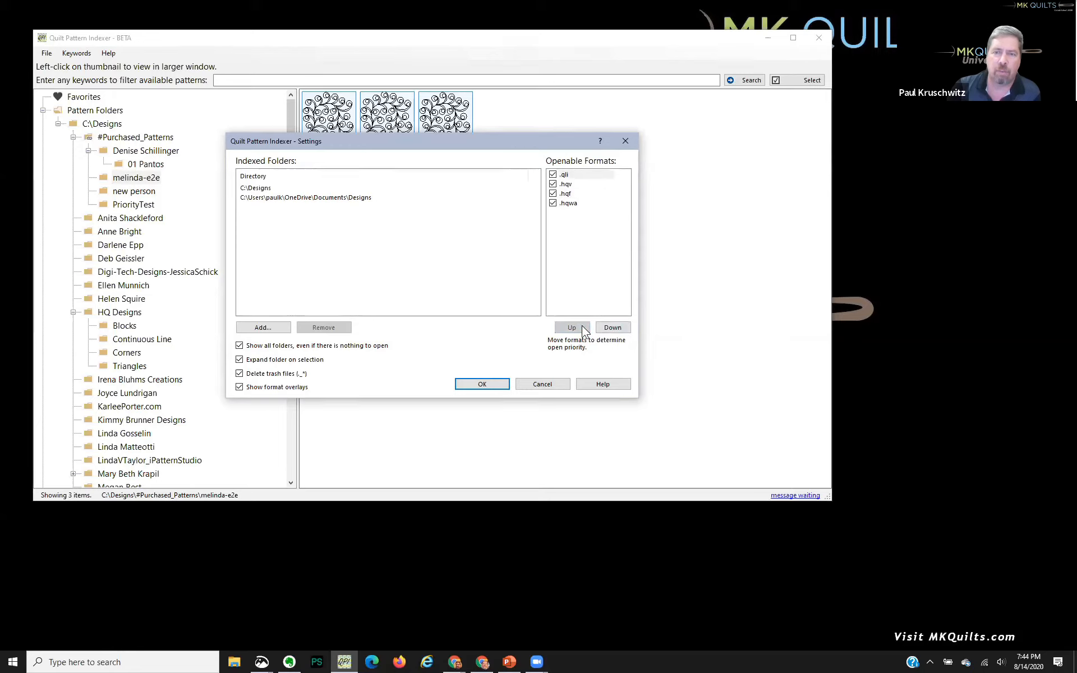
pyautogui.click(613, 330)
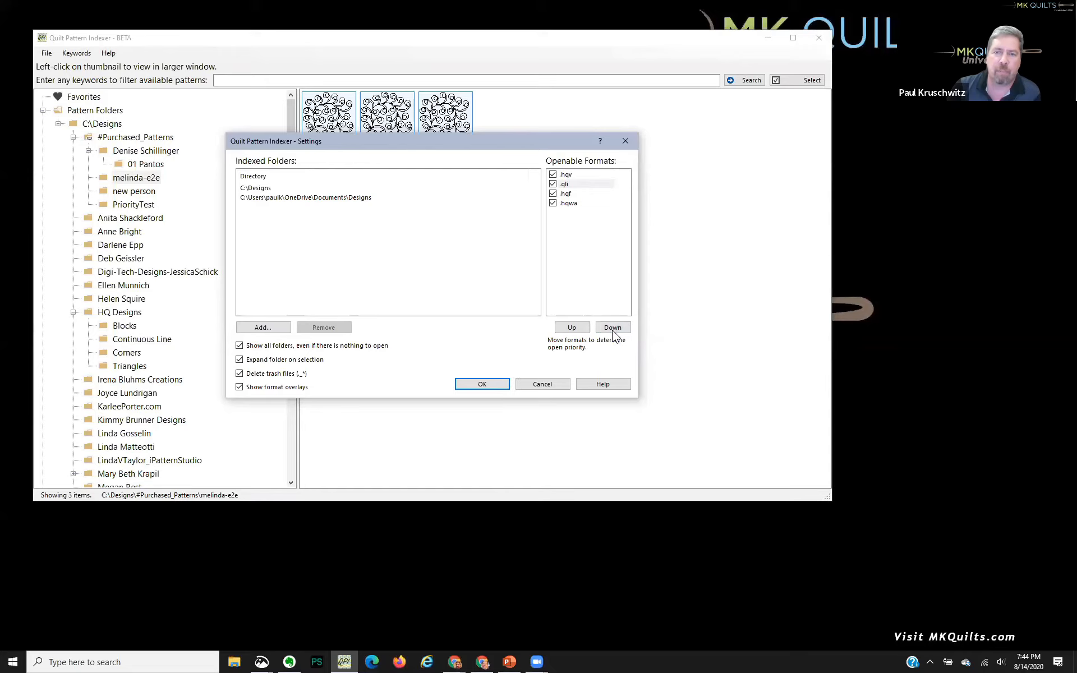
pyautogui.click(483, 385)
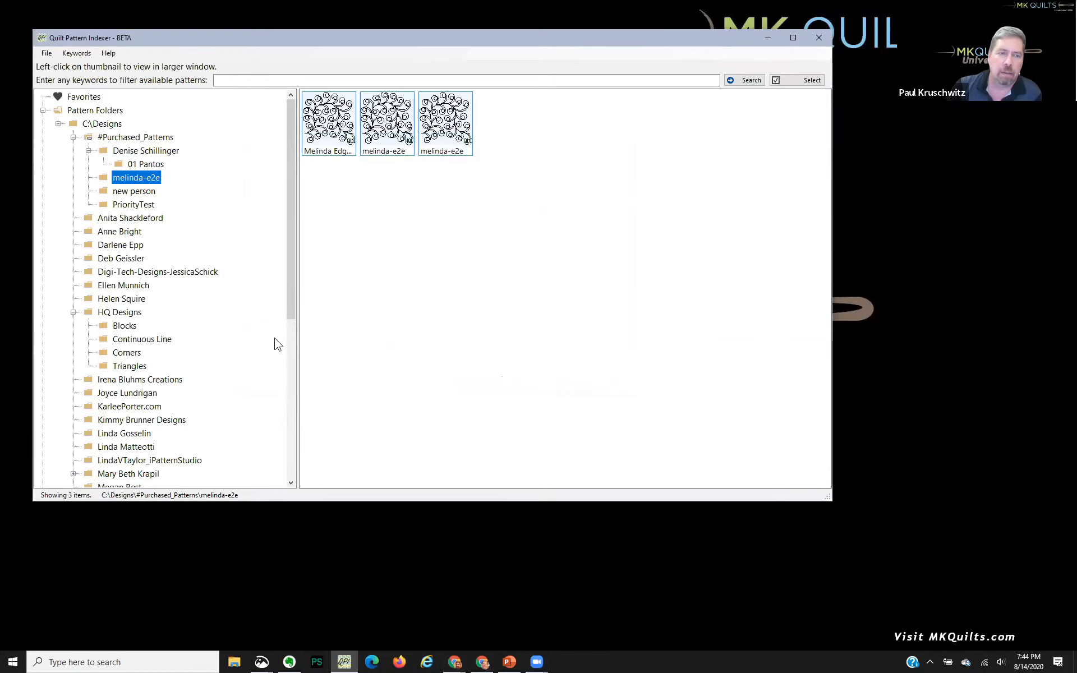
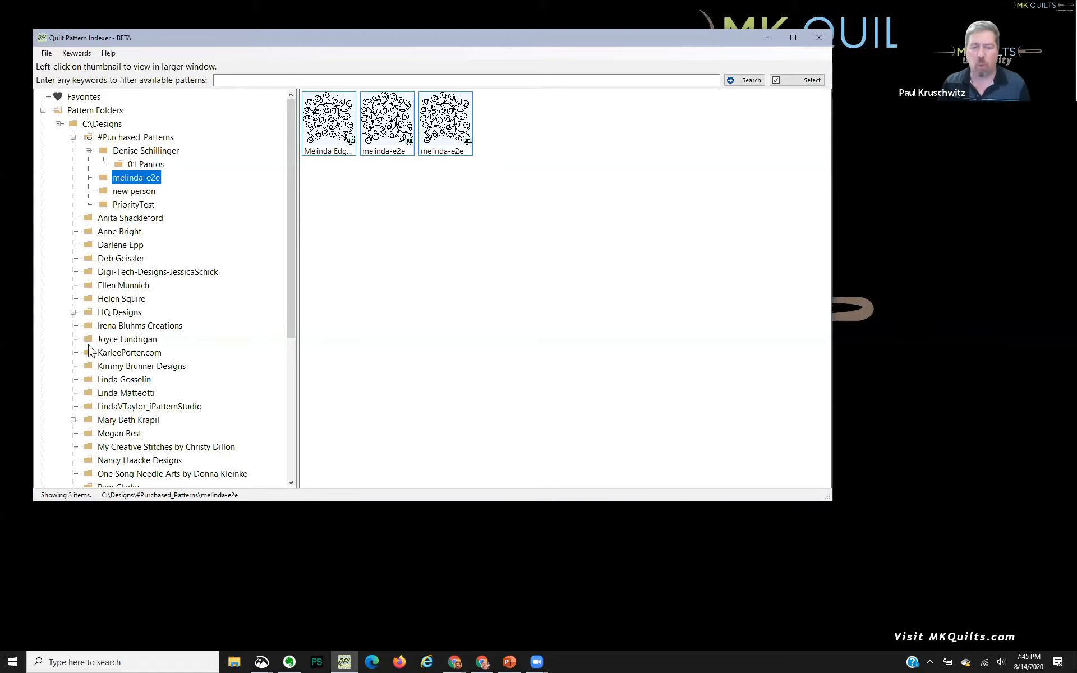
# Switch to File Explorer, look at the contents of OneDrive's Documents folder, and minimize the window
pyautogui.click(245, 661)
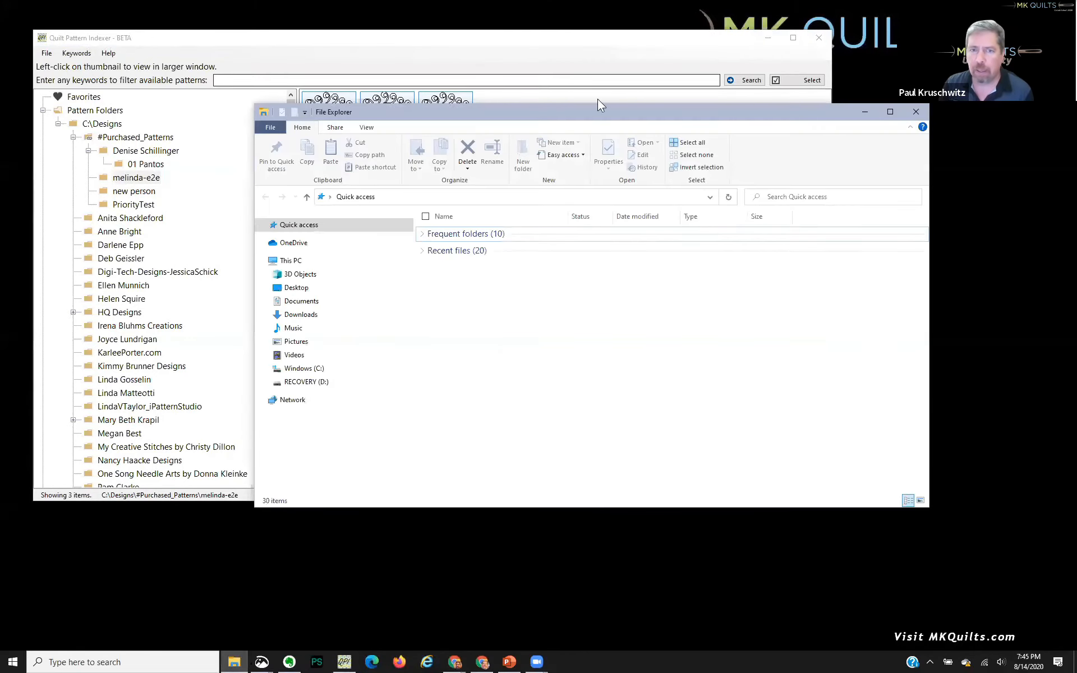
pyautogui.click(356, 372)
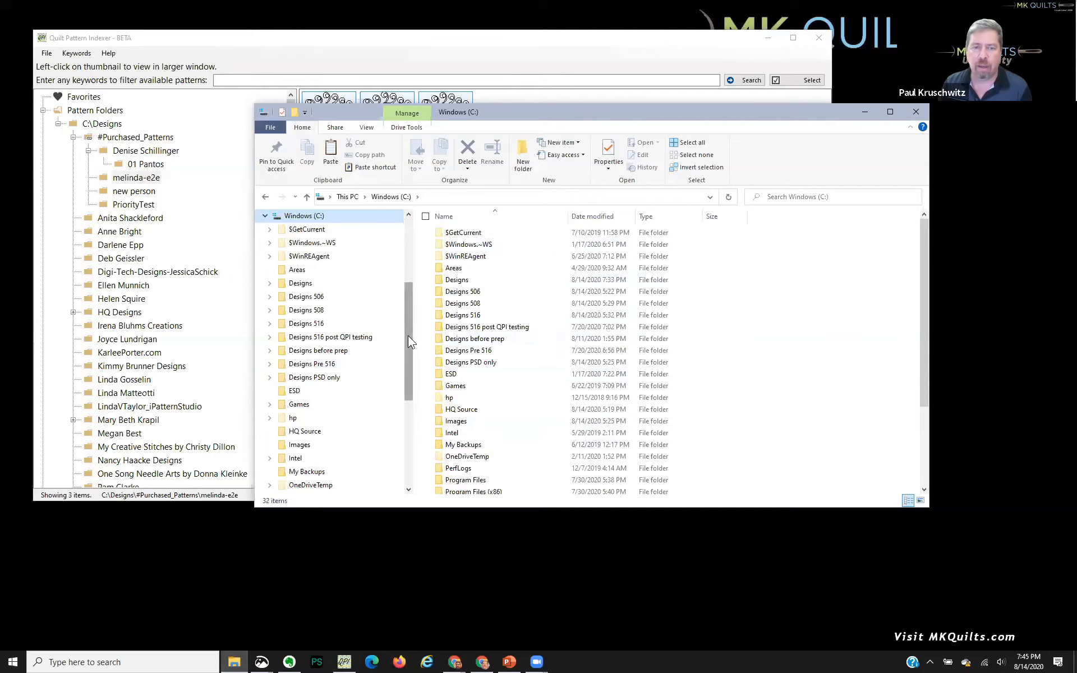
pyautogui.moveTo(408, 335); pyautogui.dragTo(402, 270)
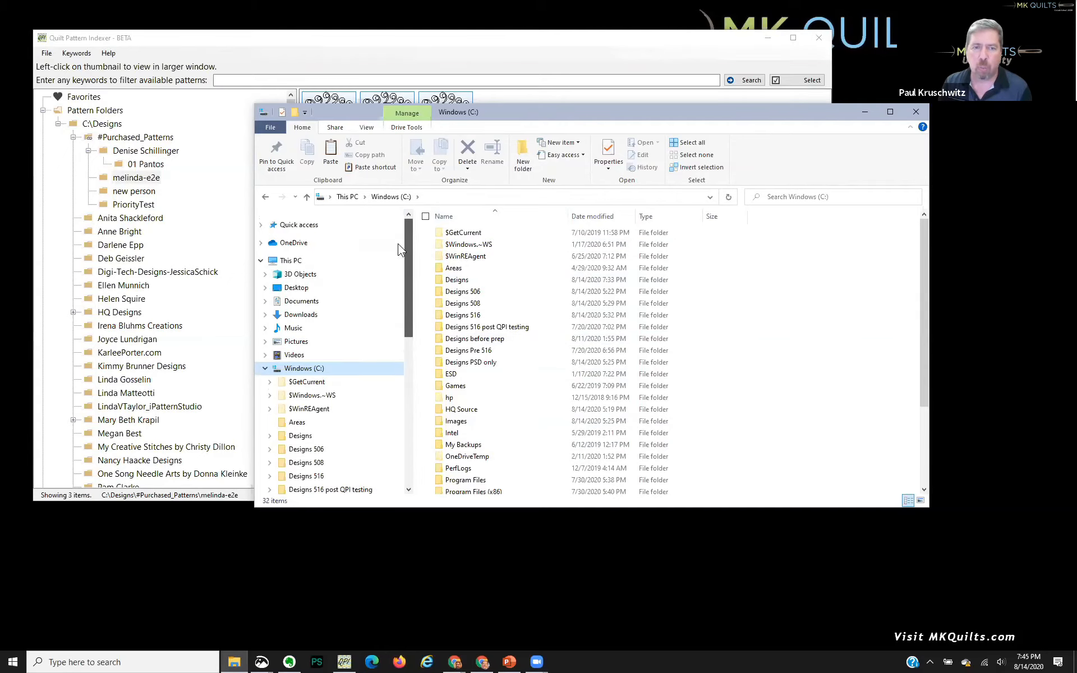
pyautogui.click(260, 242)
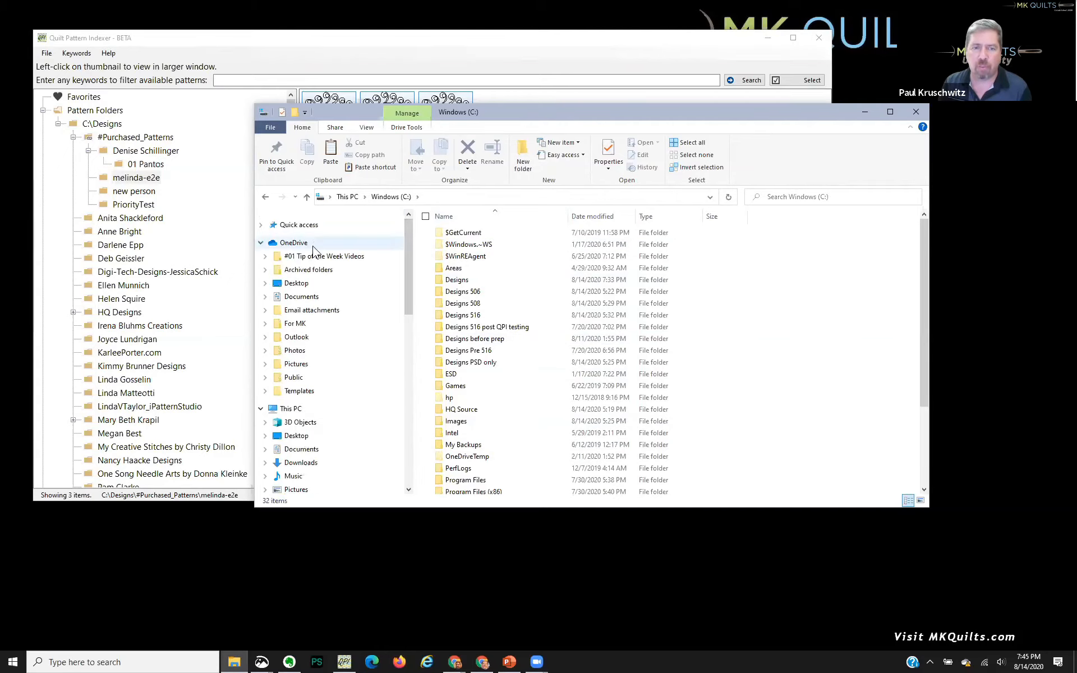
pyautogui.click(303, 296)
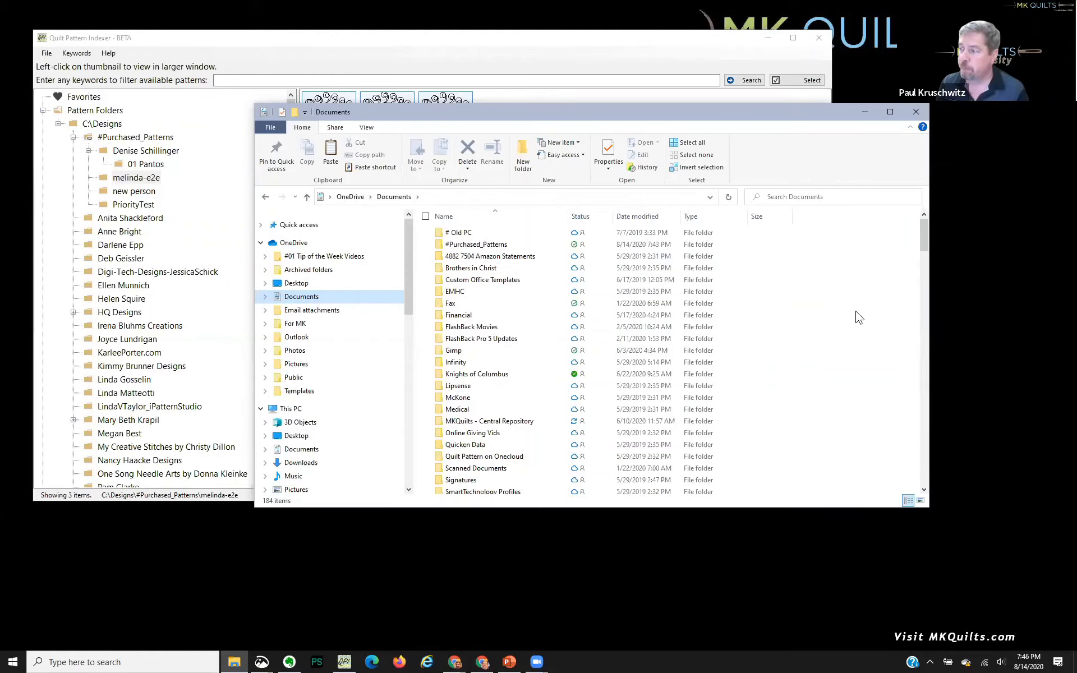
pyautogui.click(865, 112)
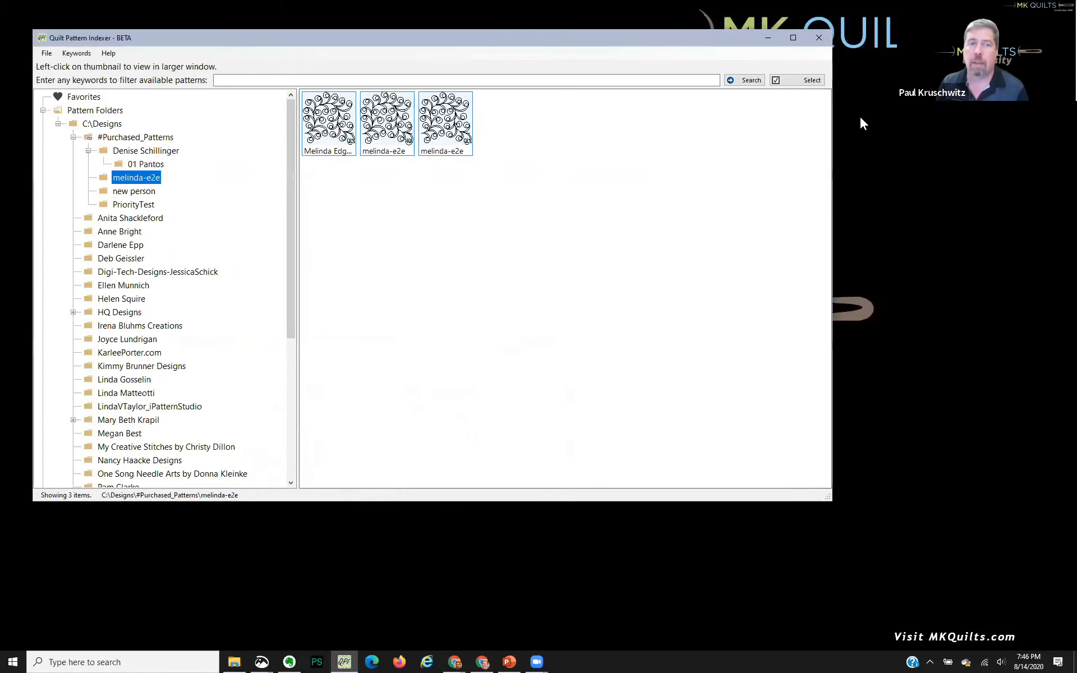
# Display the patterns in the "new person" folder and review the commands available for that folder
pyautogui.click(133, 193)
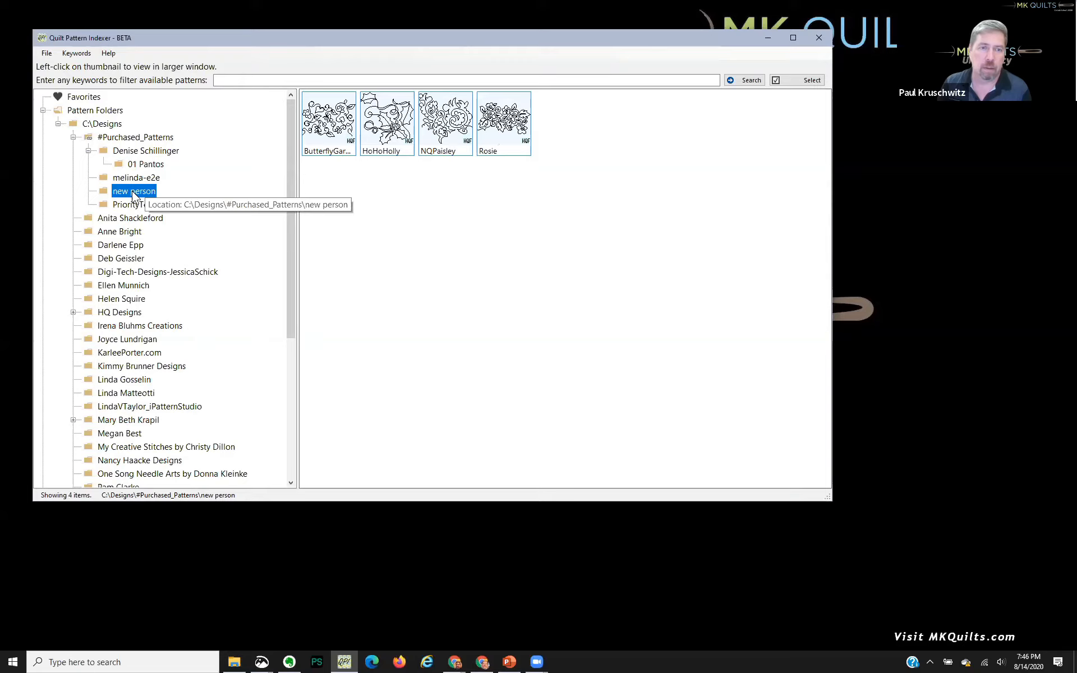
pyautogui.rightClick(133, 195)
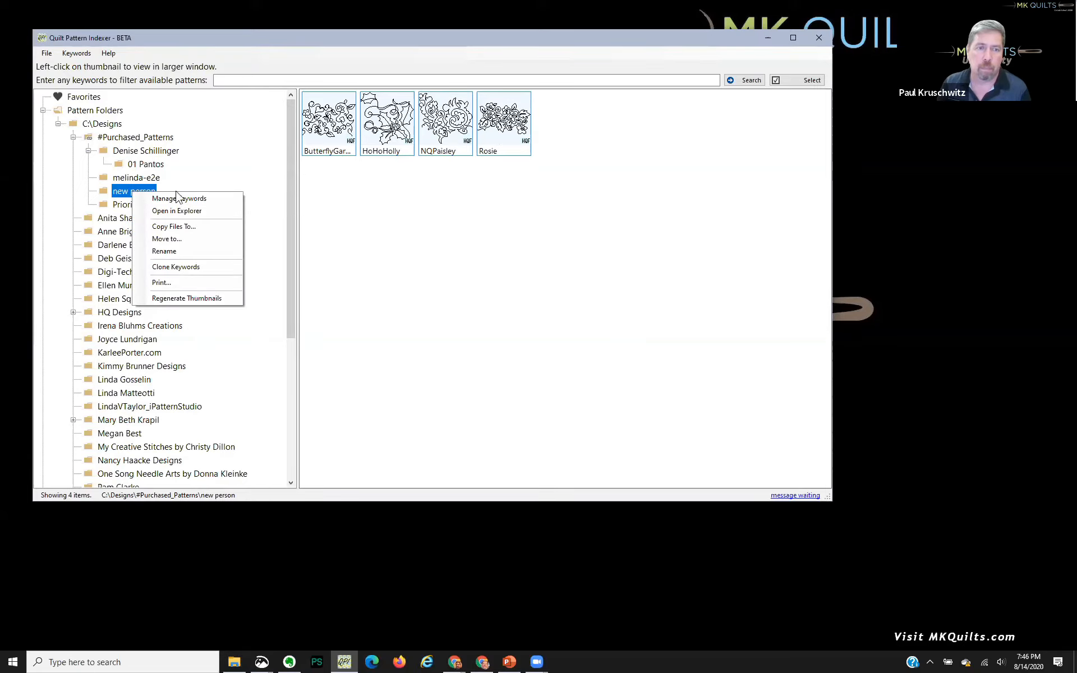
pyautogui.click(554, 264)
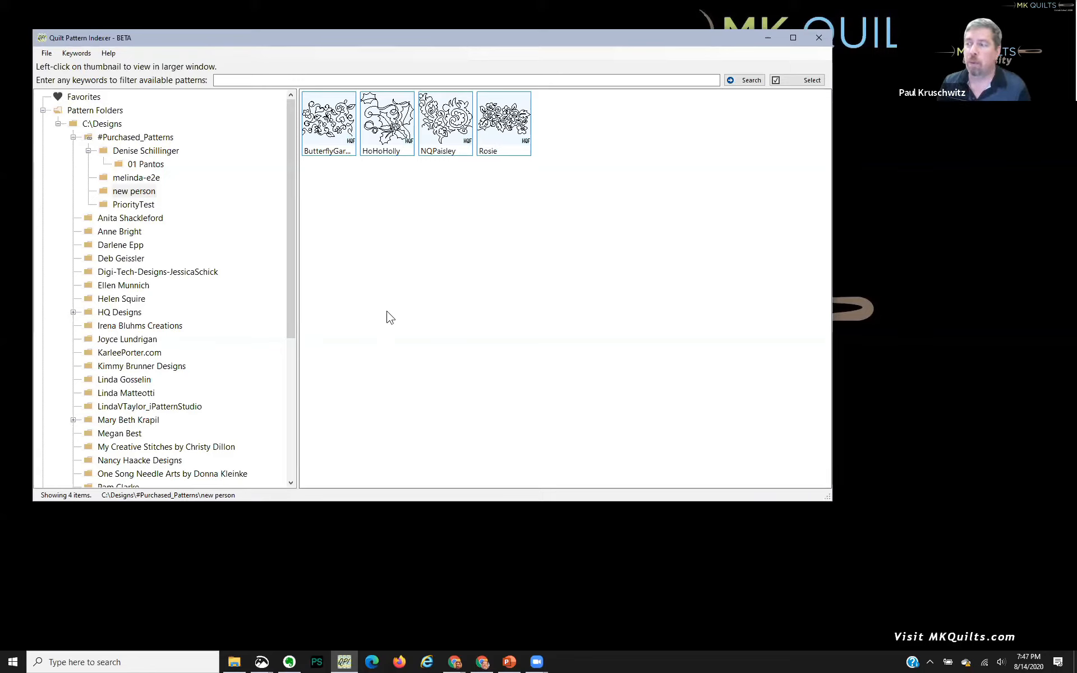
# Find duplicate pattern files and check the file locations of daisy block, daisy border ans and dizzy clamshells
pyautogui.click(46, 53)
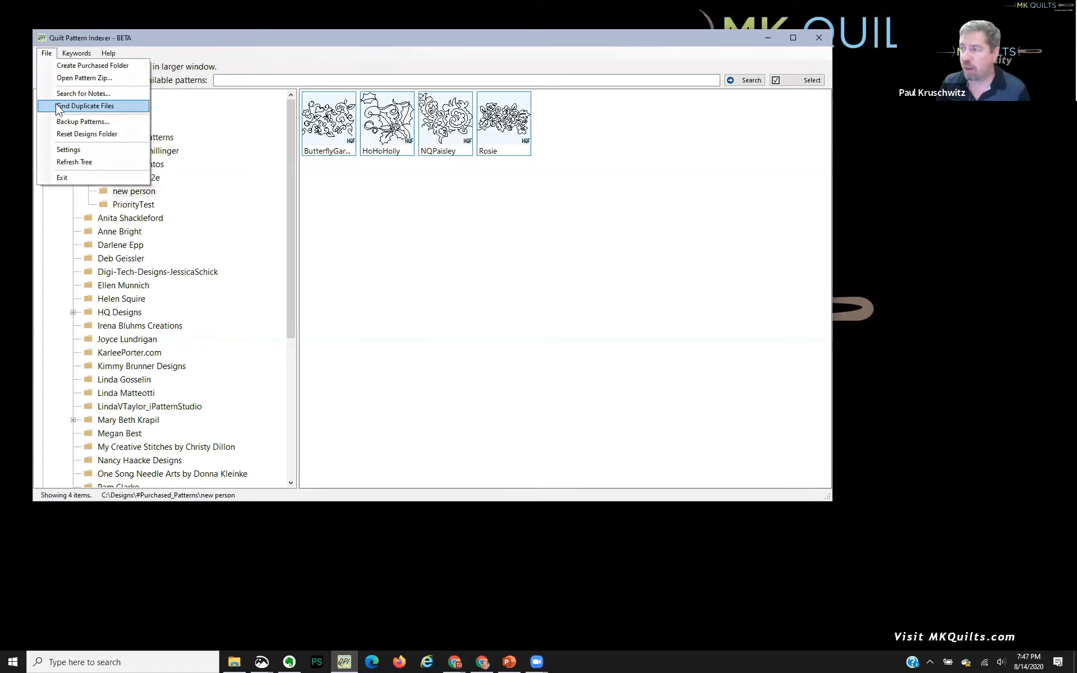
pyautogui.click(96, 107)
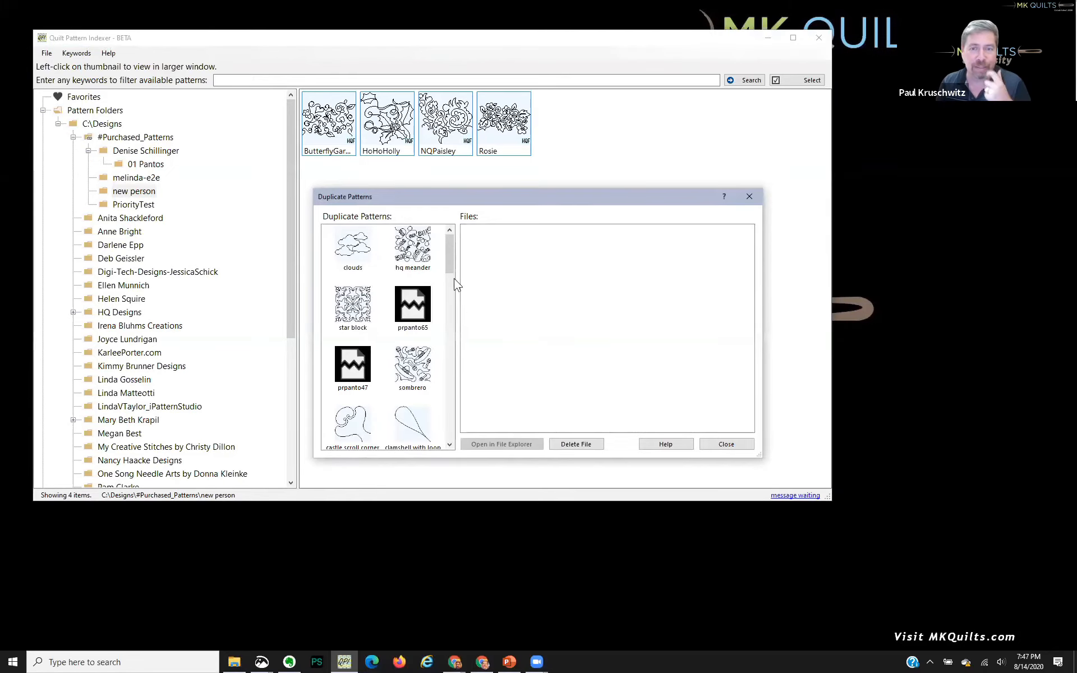
pyautogui.moveTo(447, 256); pyautogui.dragTo(442, 304)
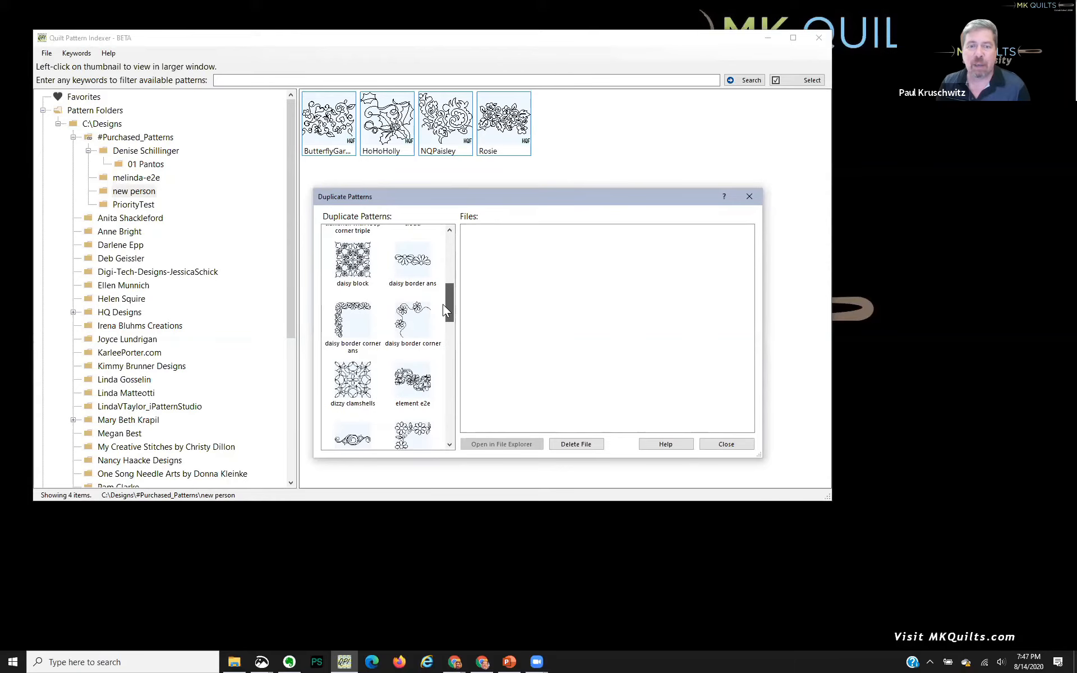
pyautogui.click(349, 264)
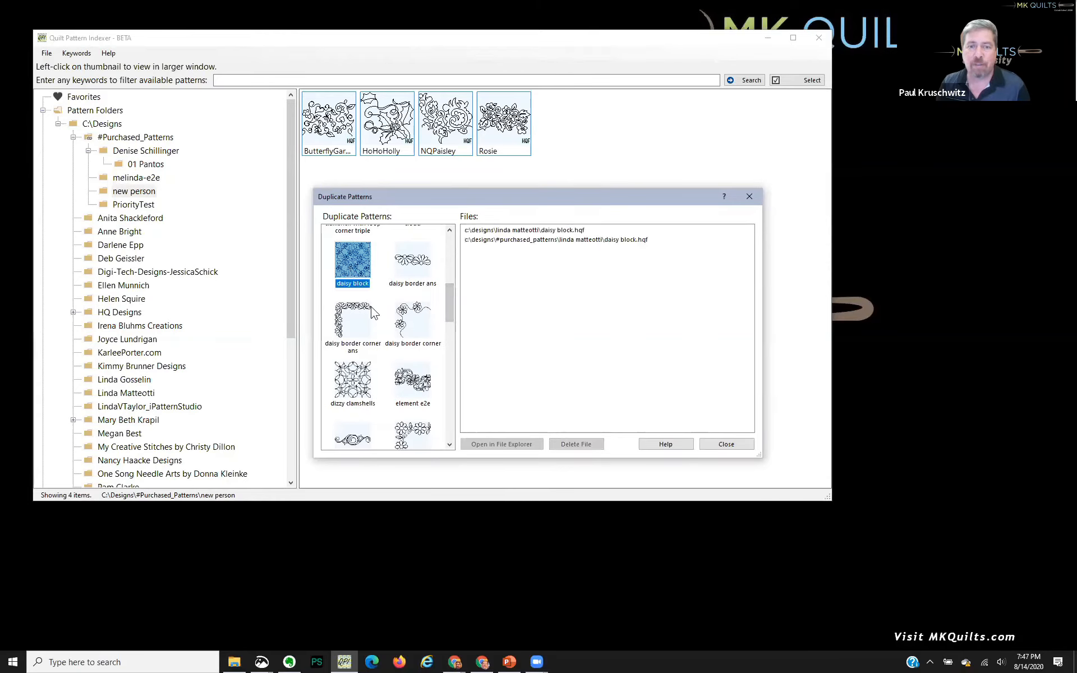
pyautogui.click(412, 262)
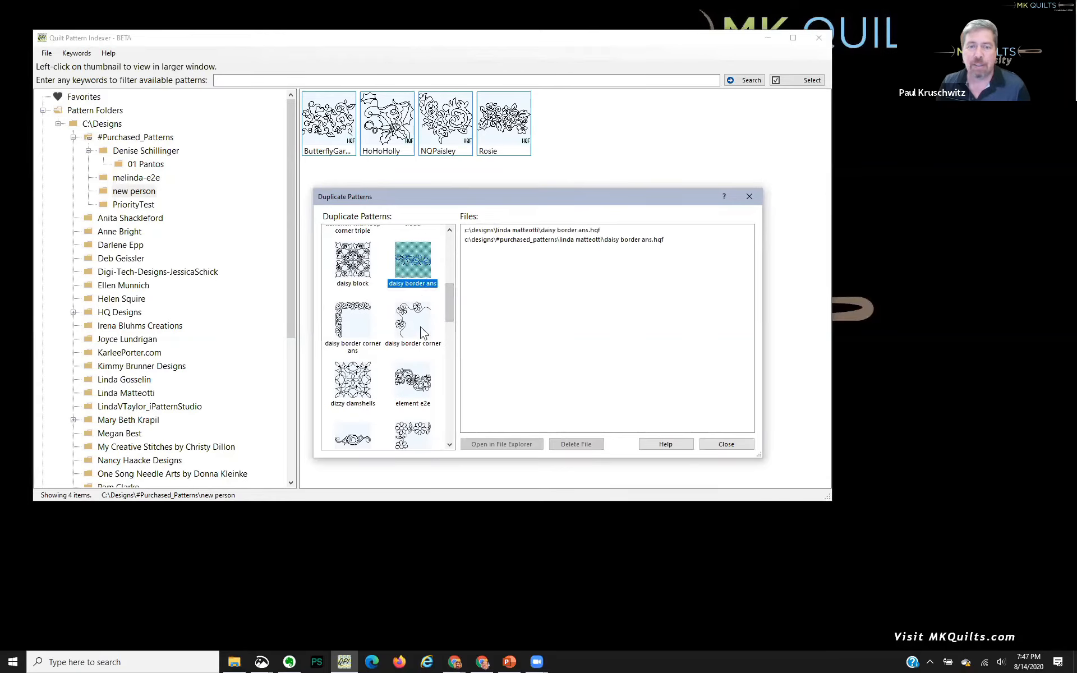
pyautogui.click(352, 386)
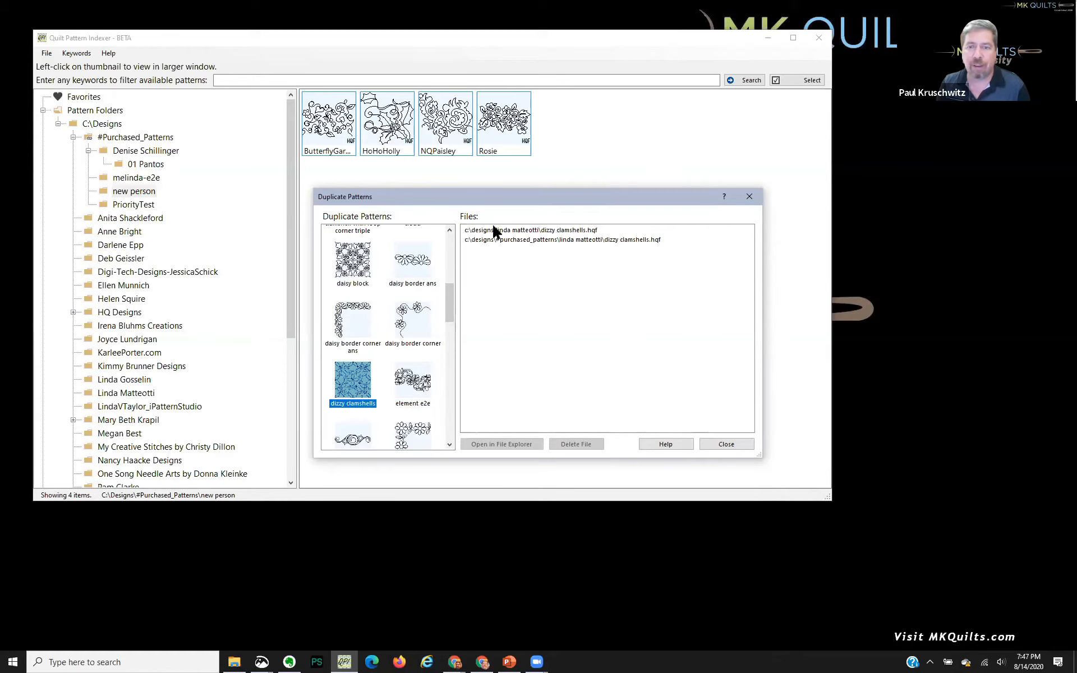
# Try to delete the duplicate dizzy clamshells file stored under #purchased_patterns
pyautogui.click(612, 241)
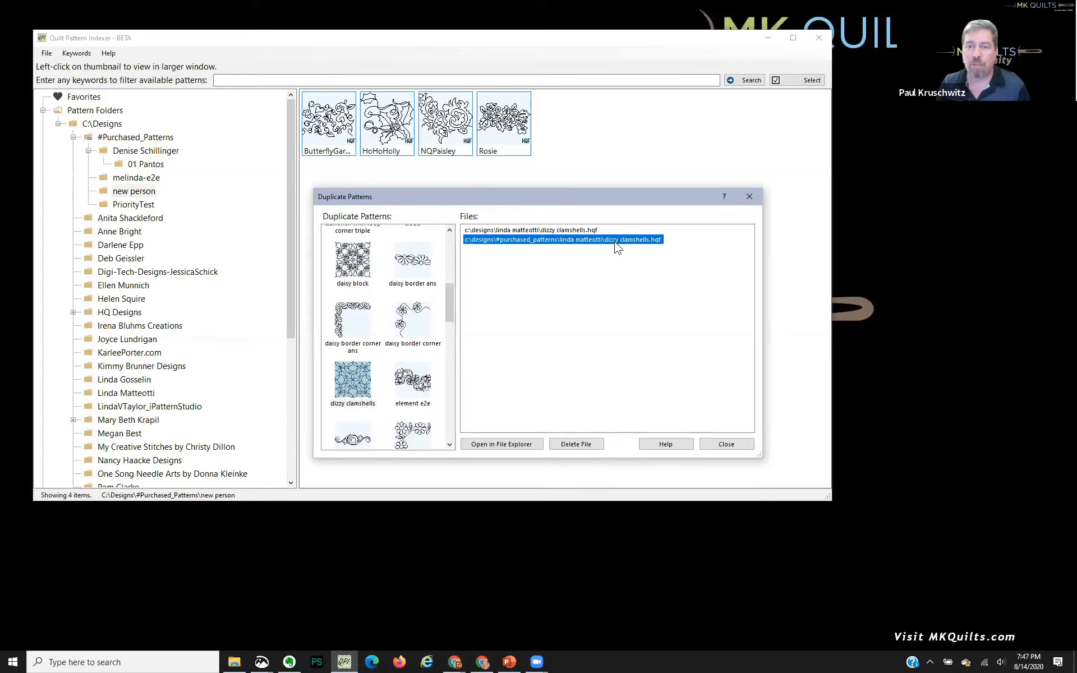
pyautogui.click(578, 446)
pyautogui.click(569, 392)
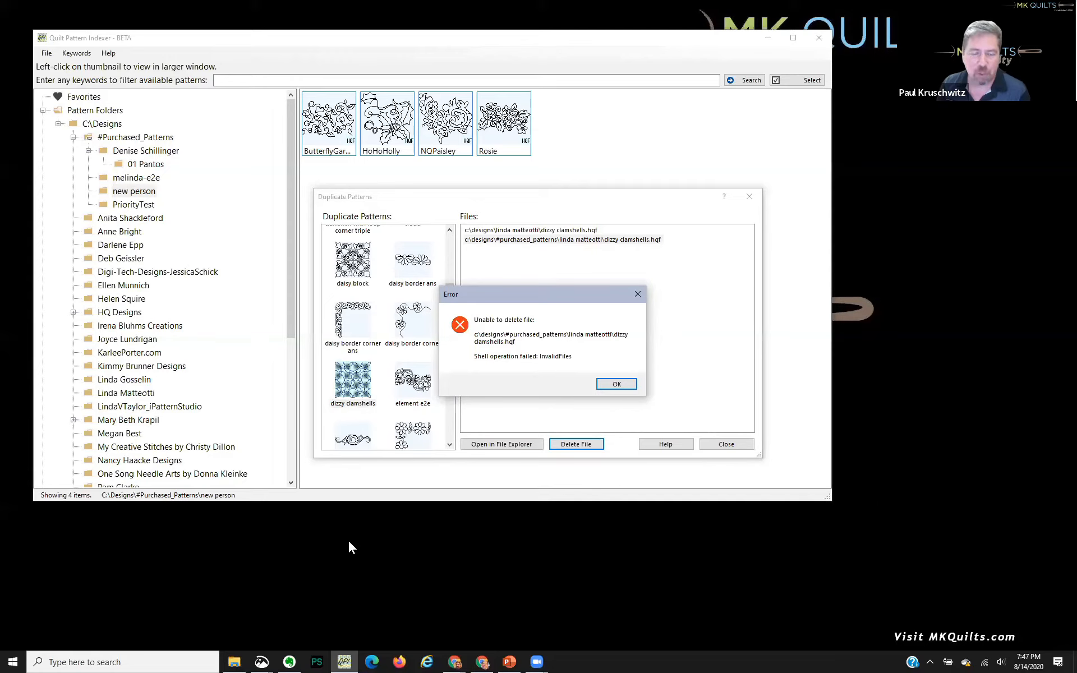
pyautogui.click(606, 386)
# Try to delete the duplicate element e2e file stored under #purchased_patterns, and close the duplicate patterns list
pyautogui.click(414, 384)
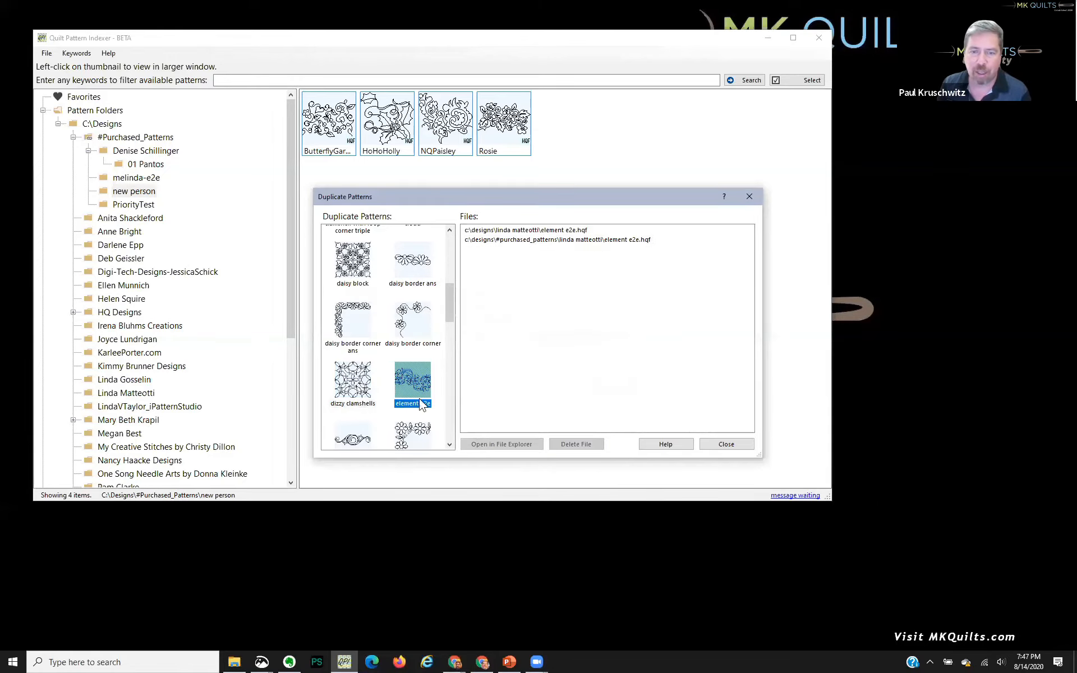
pyautogui.click(619, 241)
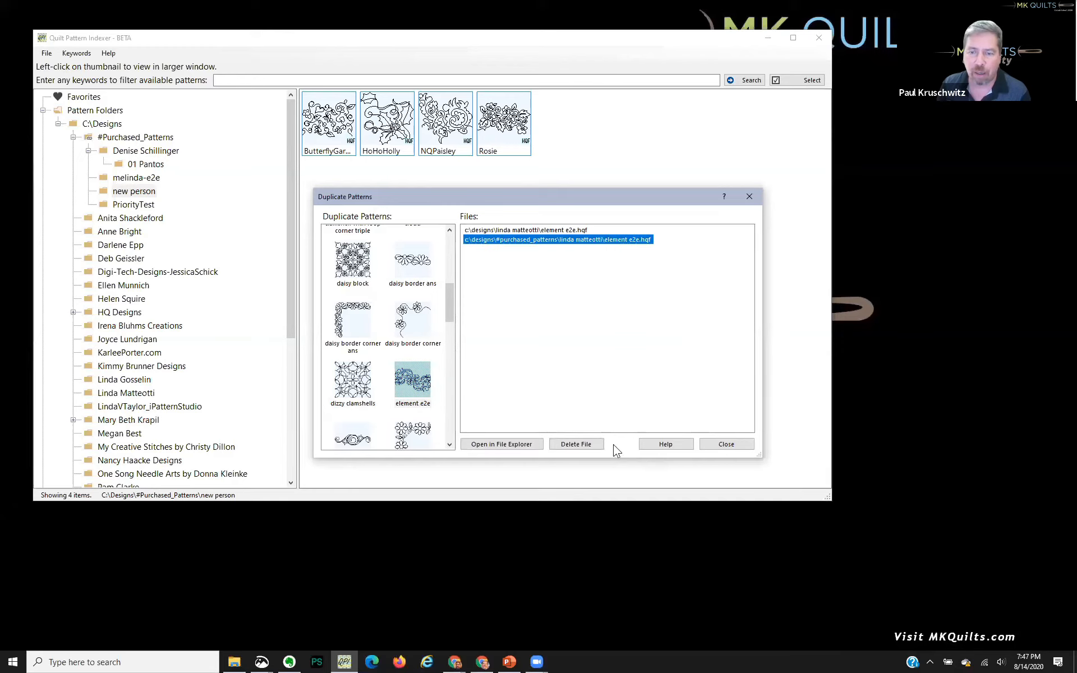
pyautogui.click(576, 443)
pyautogui.click(573, 382)
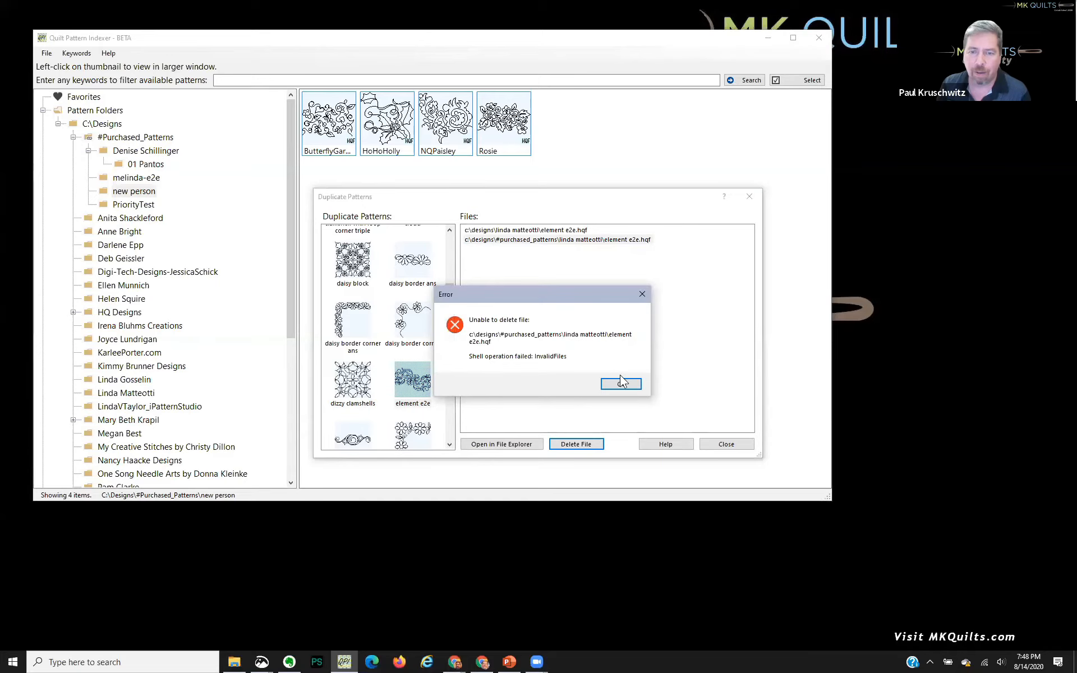
pyautogui.click(621, 383)
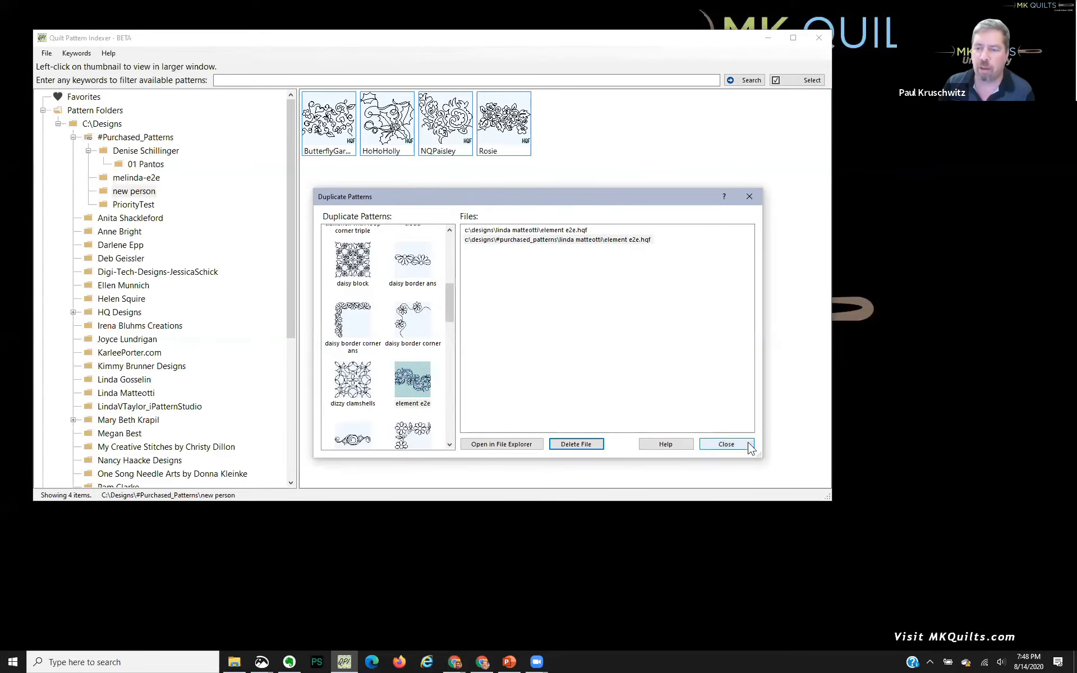
pyautogui.click(733, 443)
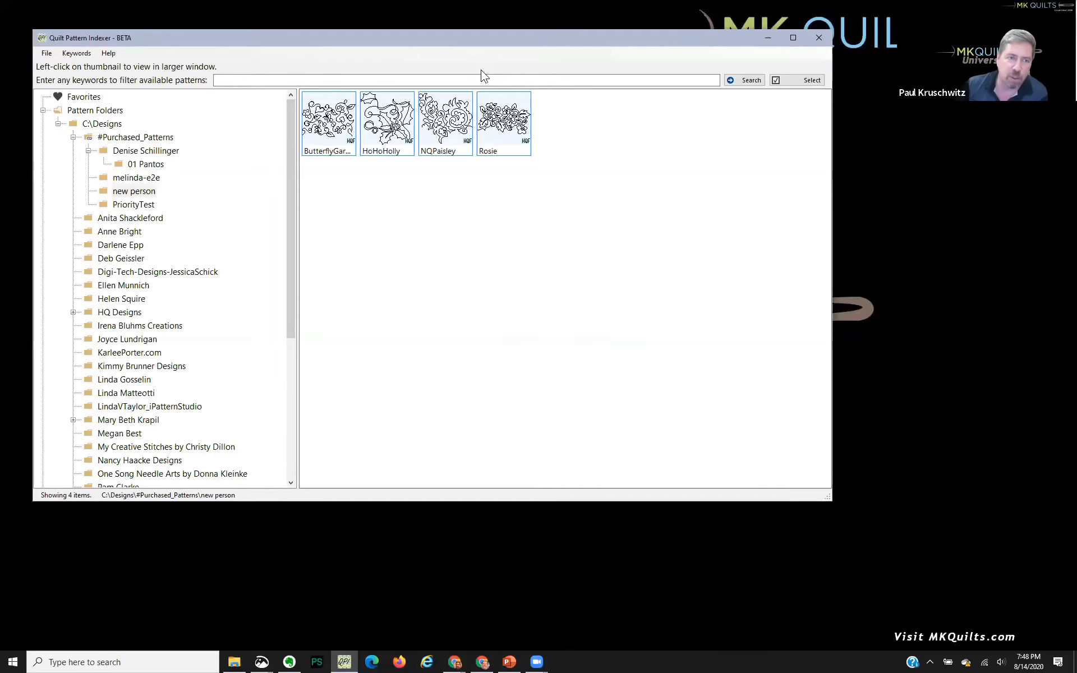
# Find duplicate files again, open the #purchased_patterns copy of happy valentine's day in File Explorer, and close both windows
pyautogui.click(50, 54)
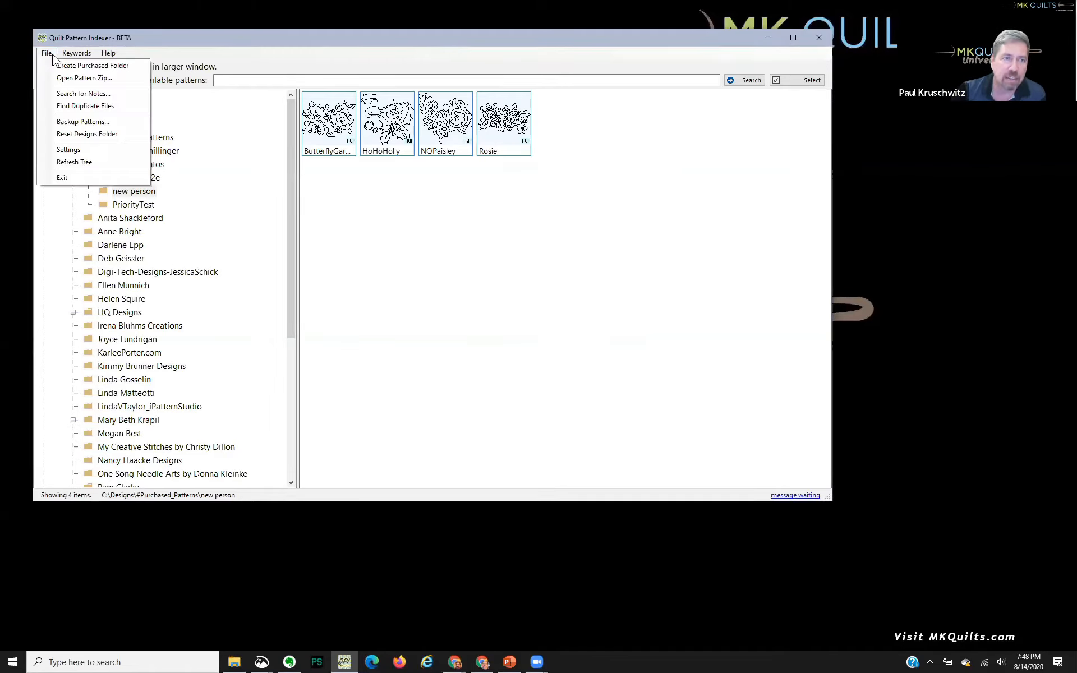
pyautogui.click(72, 107)
pyautogui.moveTo(446, 252); pyautogui.dragTo(446, 317)
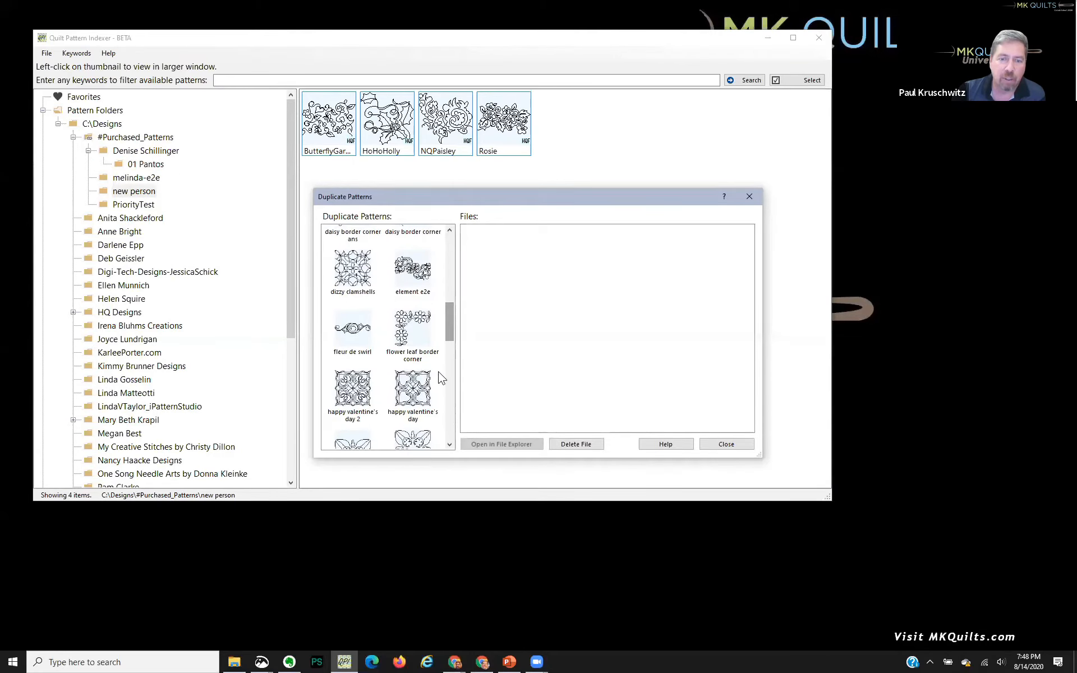
pyautogui.click(427, 392)
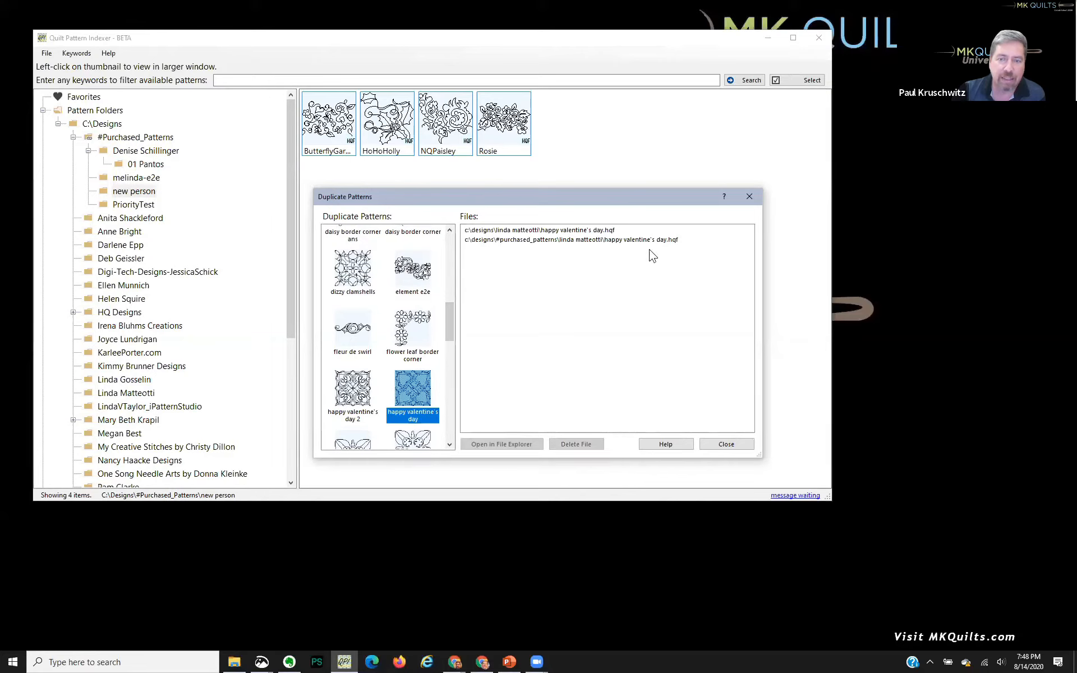
pyautogui.click(567, 241)
pyautogui.click(514, 445)
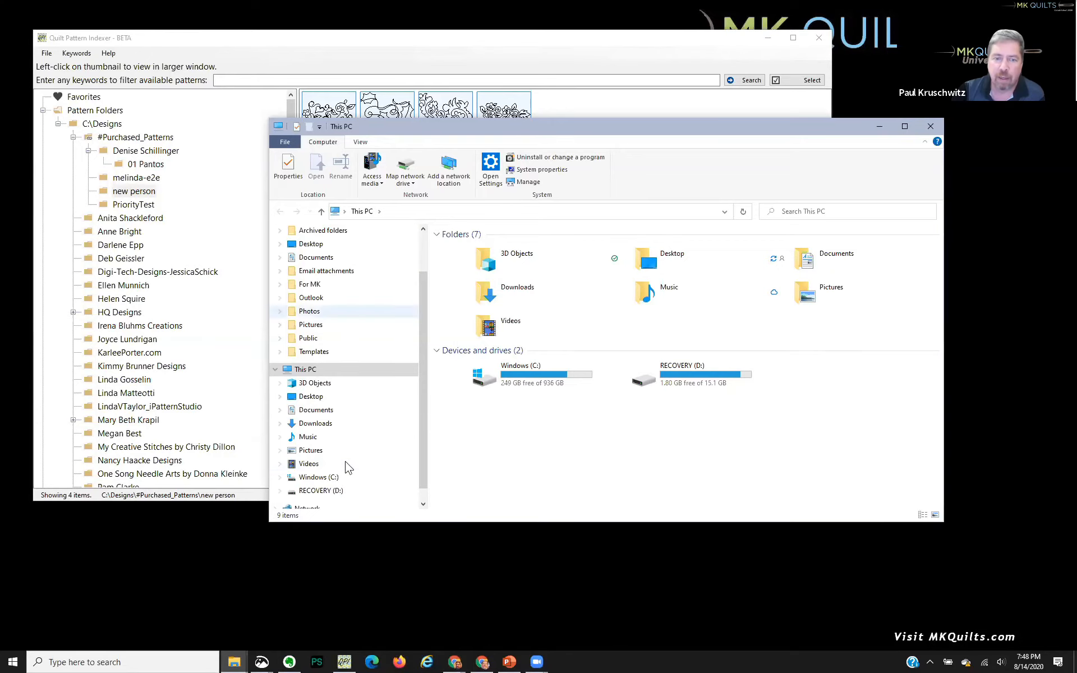
pyautogui.click(929, 127)
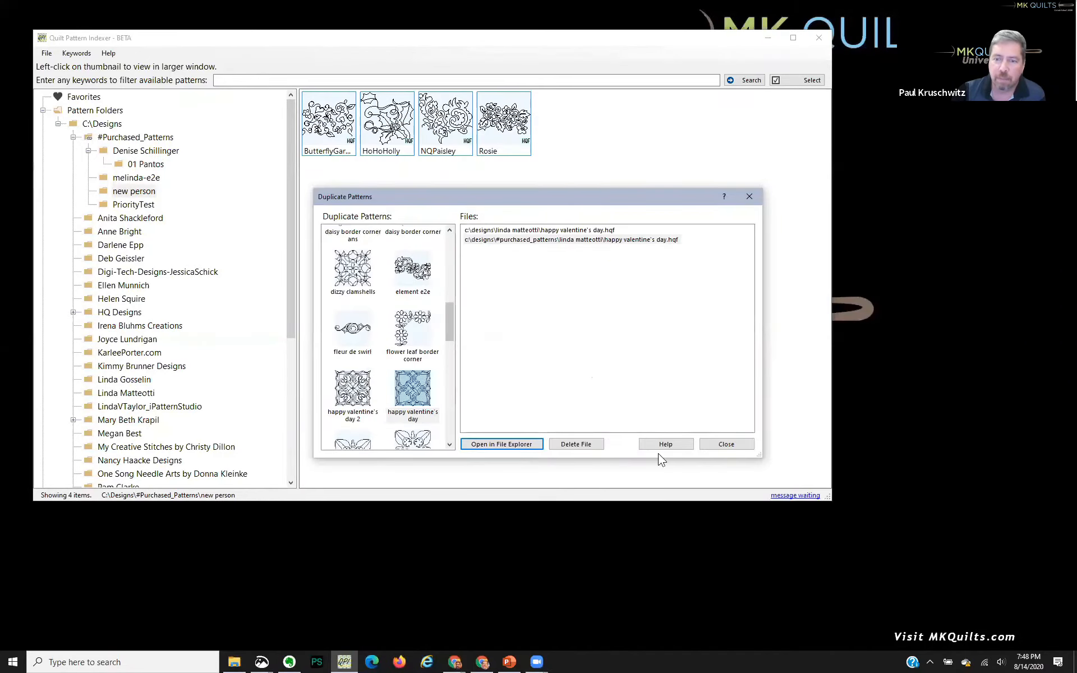
pyautogui.click(733, 445)
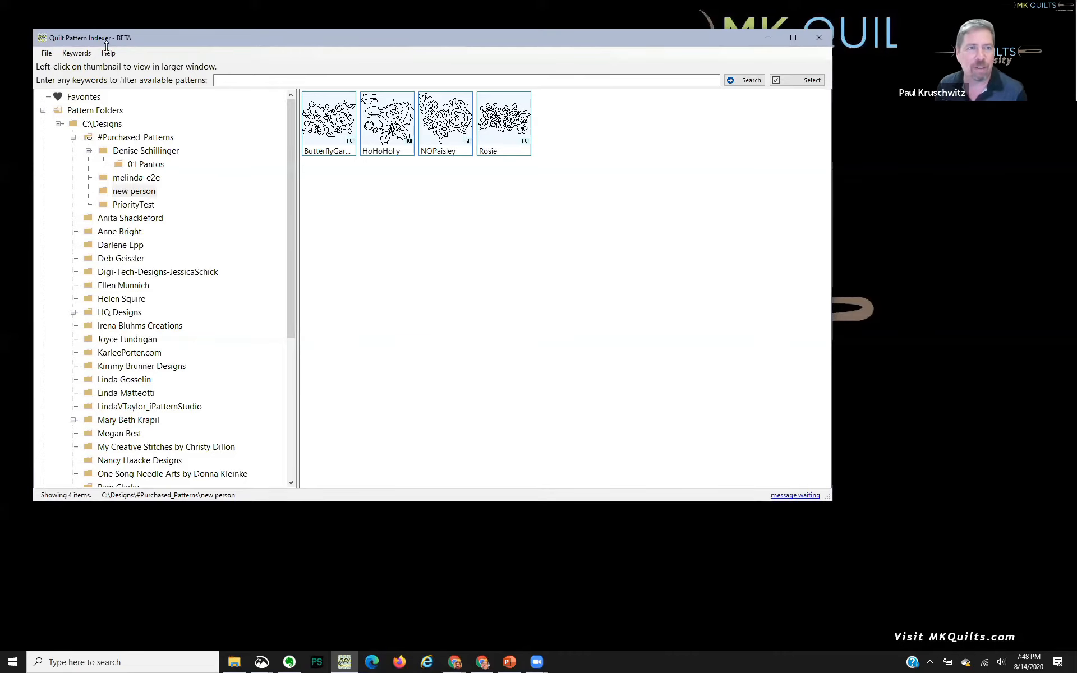
# Refresh the folder tree and collapse the #Purchased_Patterns folder
pyautogui.click(49, 50)
pyautogui.click(56, 62)
pyautogui.click(47, 53)
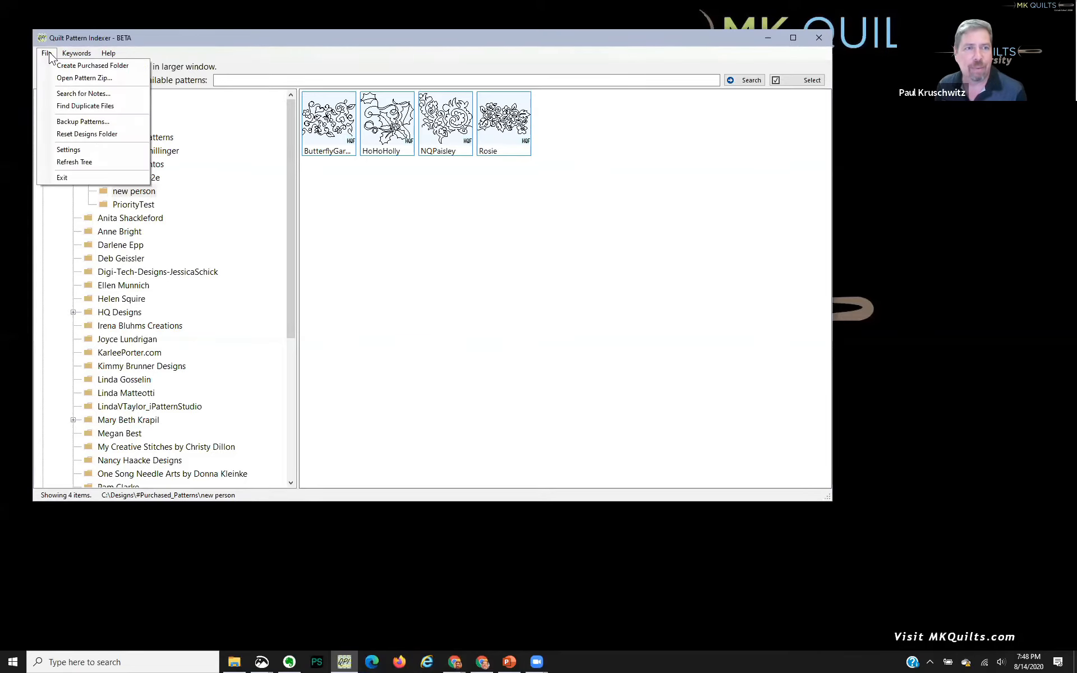
pyautogui.click(82, 161)
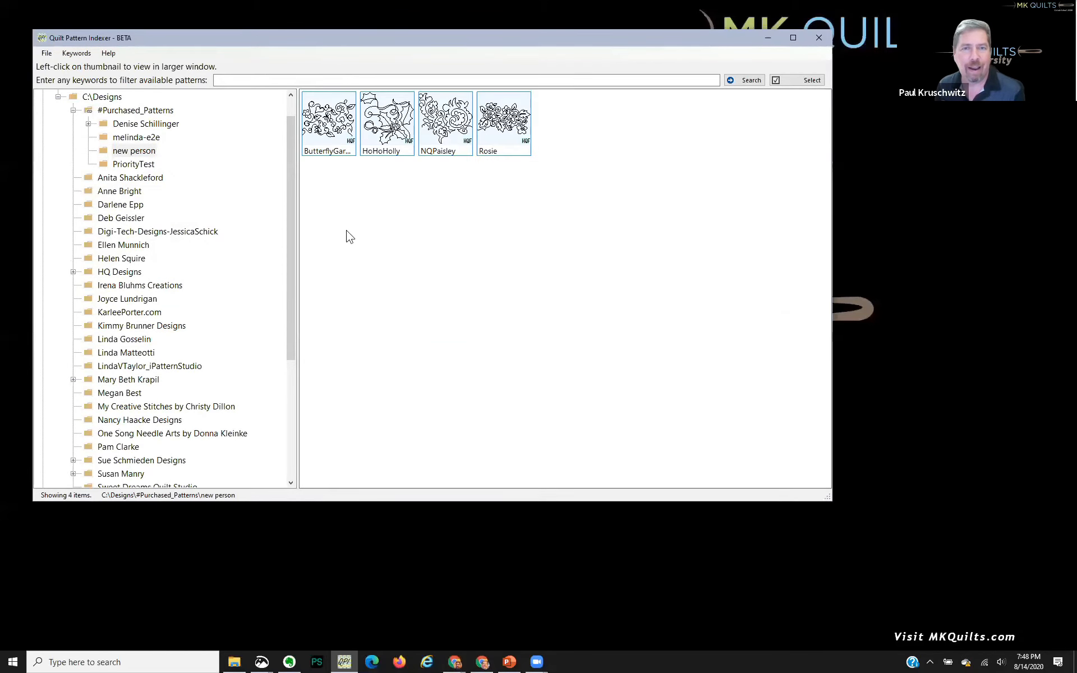
pyautogui.moveTo(335, 138)
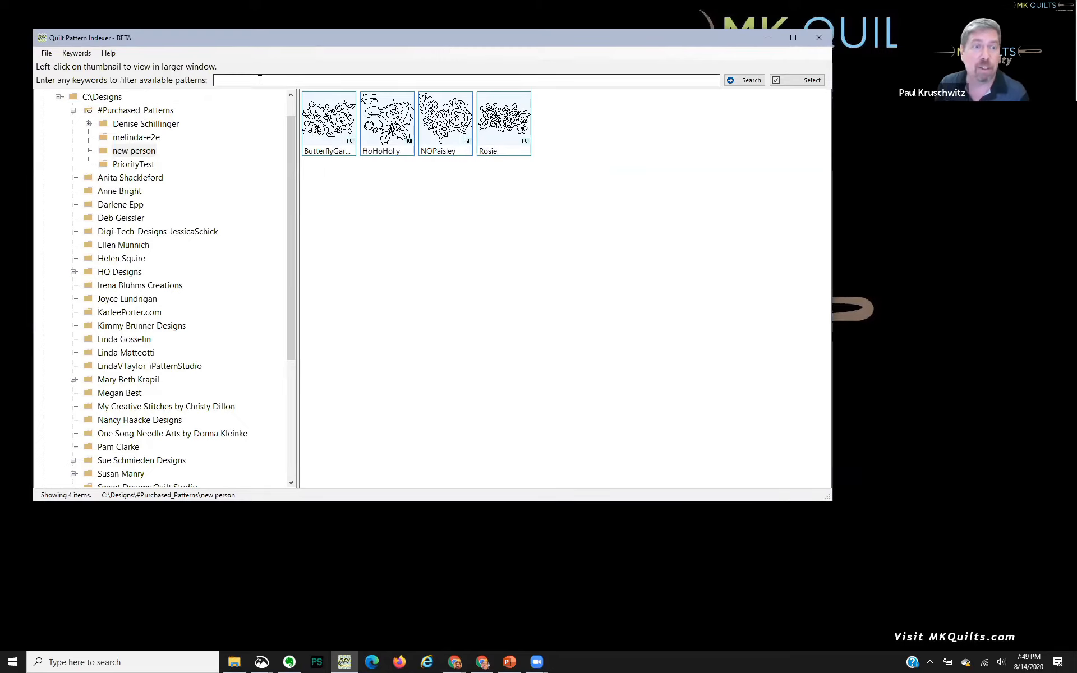
pyautogui.click(74, 110)
pyautogui.click(74, 110)
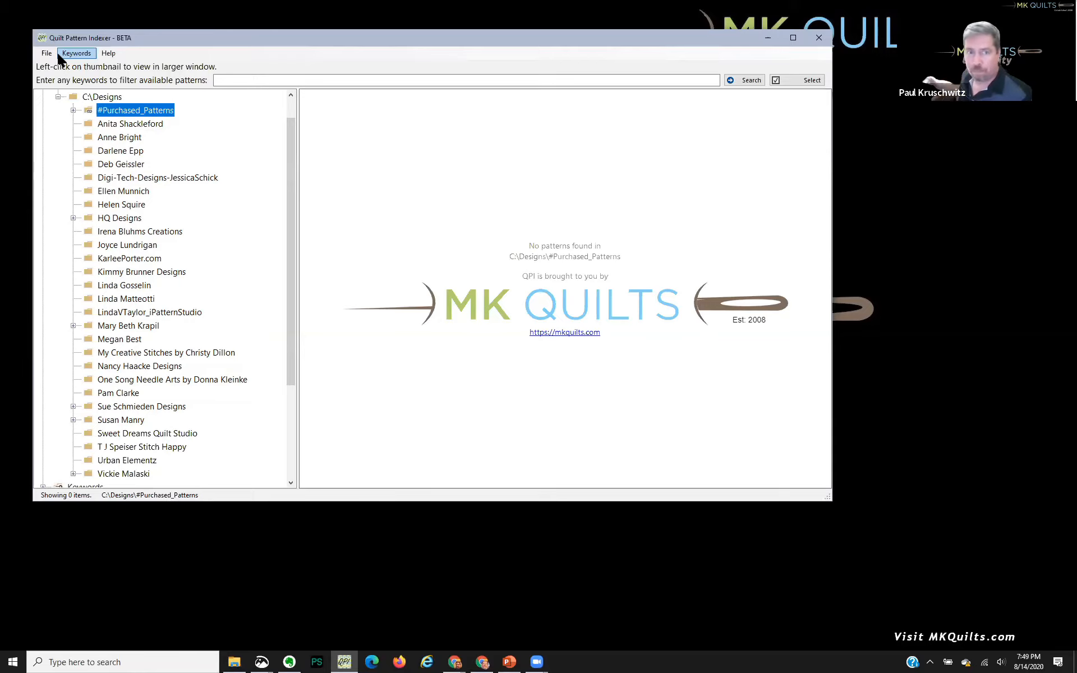
# Display the designer folder holding the DBD patterns and review the commands available for one of its patterns
pyautogui.click(133, 169)
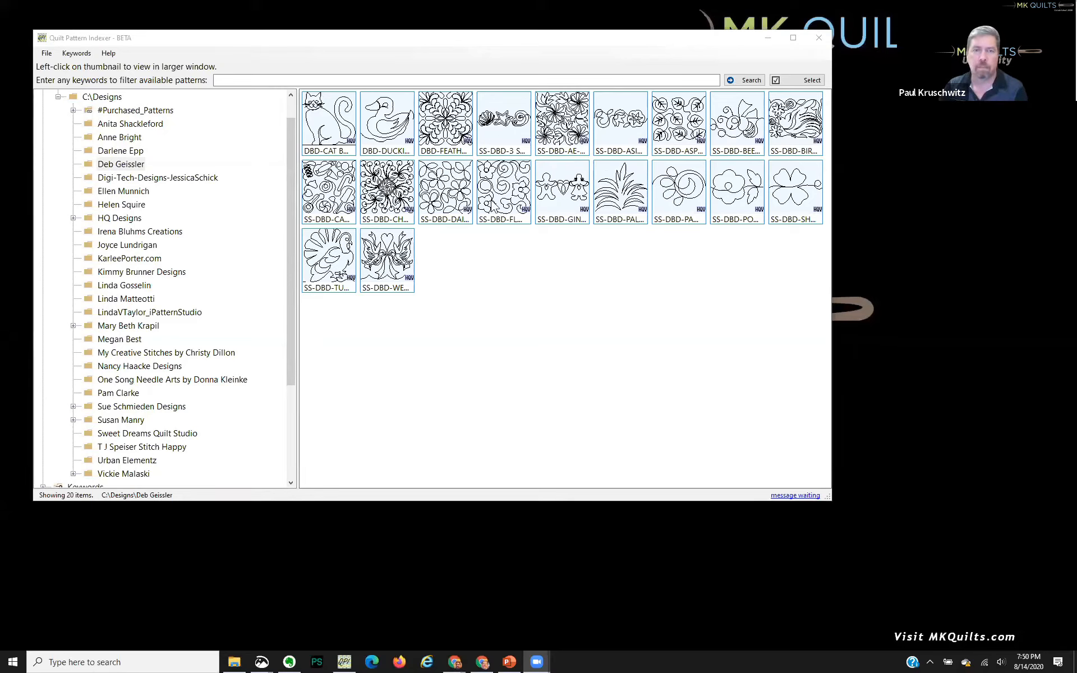
pyautogui.rightClick(331, 184)
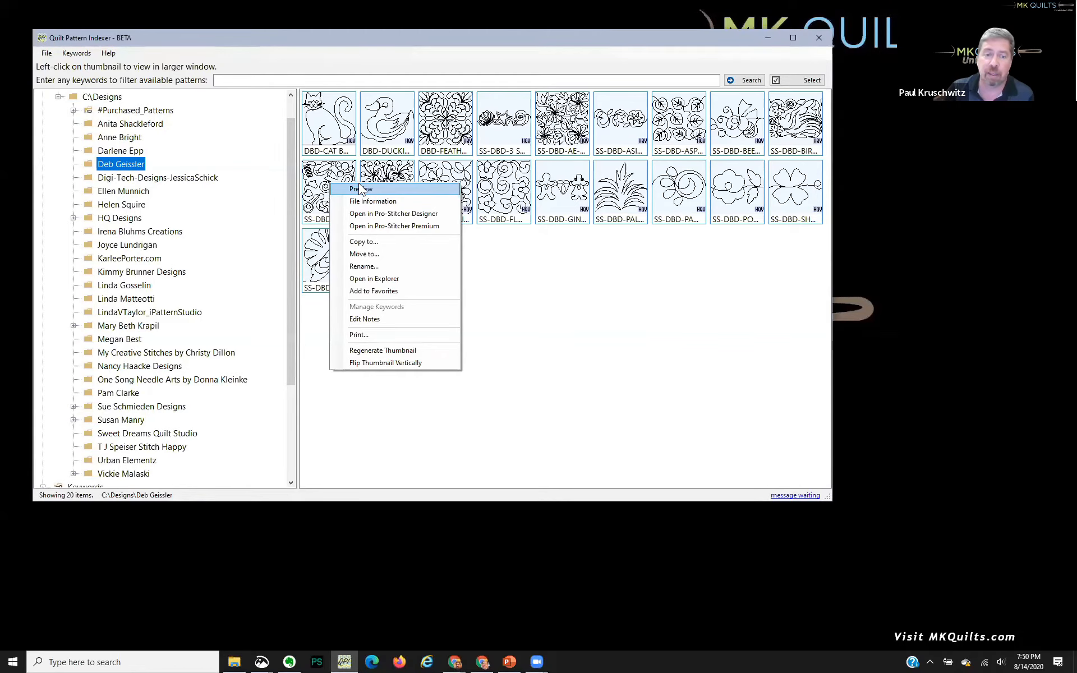
pyautogui.click(630, 349)
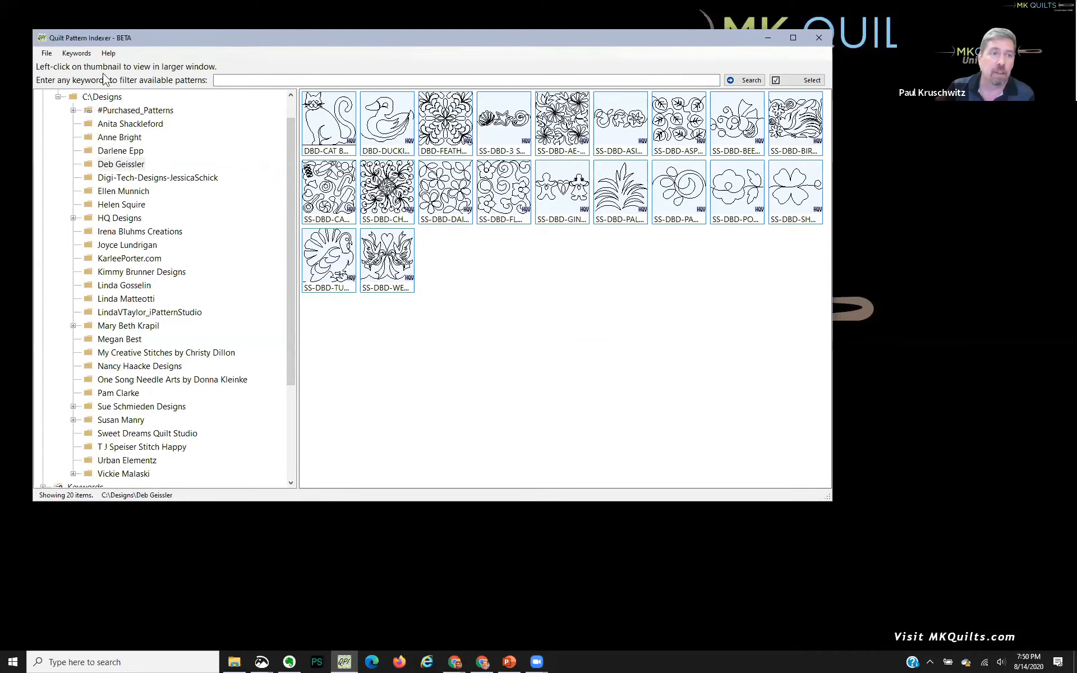
pyautogui.click(48, 54)
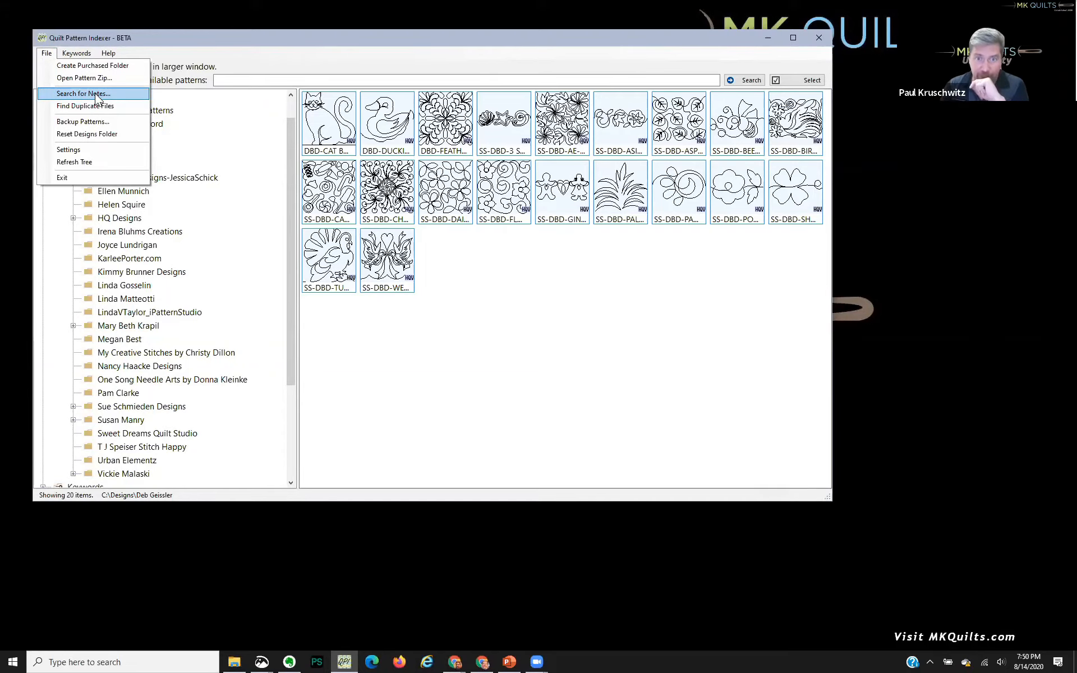
# Preview the ss-dbd-wedding doves border pattern and add the note "samson is a dog" to it
pyautogui.click(386, 247)
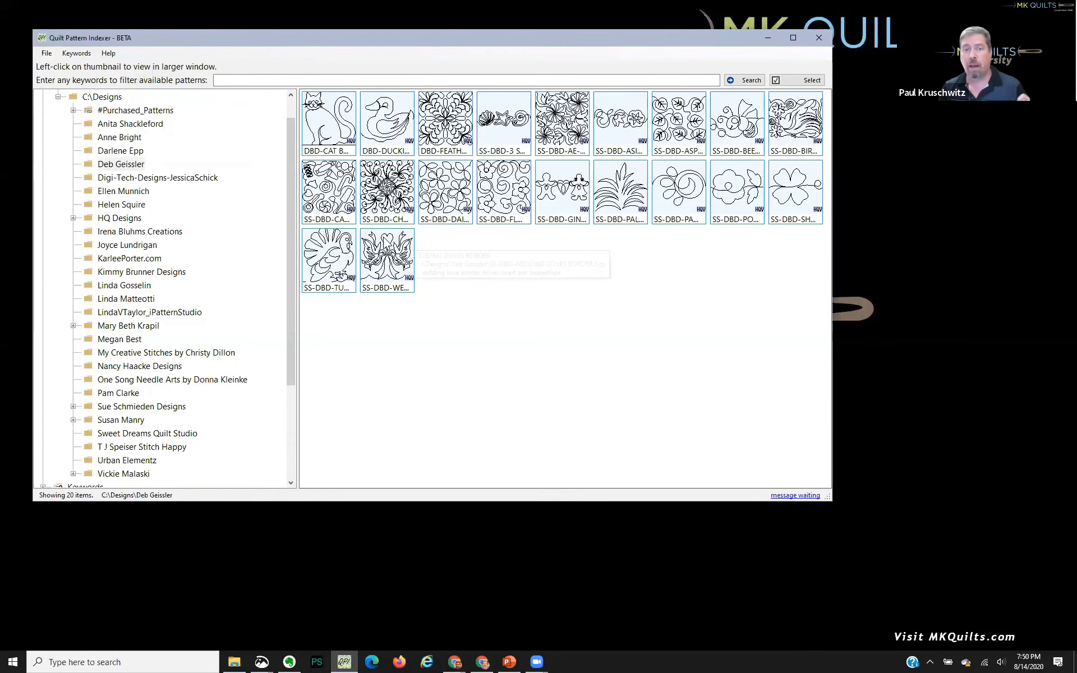
pyautogui.doubleClick(386, 253)
pyautogui.moveTo(221, 38); pyautogui.dragTo(559, 117)
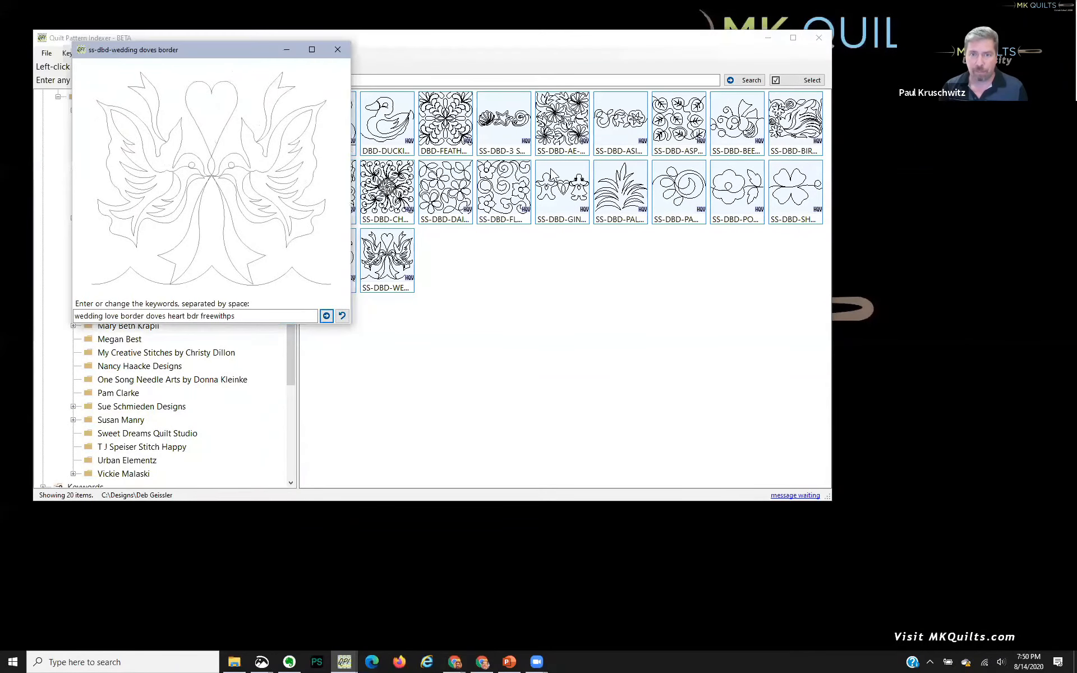
pyautogui.rightClick(516, 225)
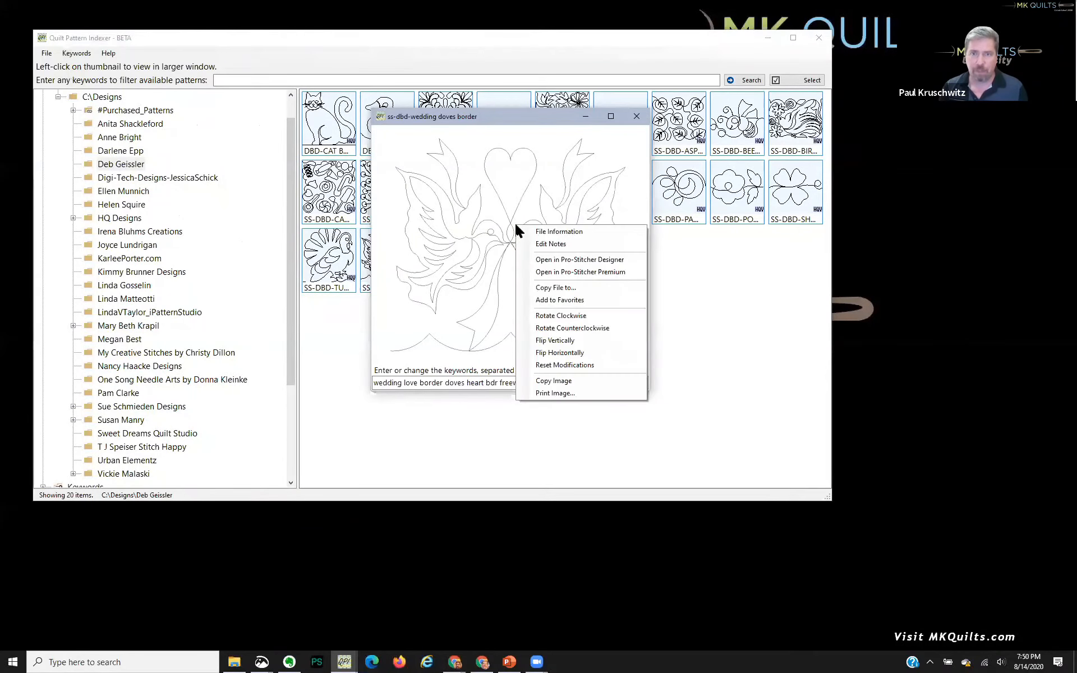
pyautogui.click(538, 245)
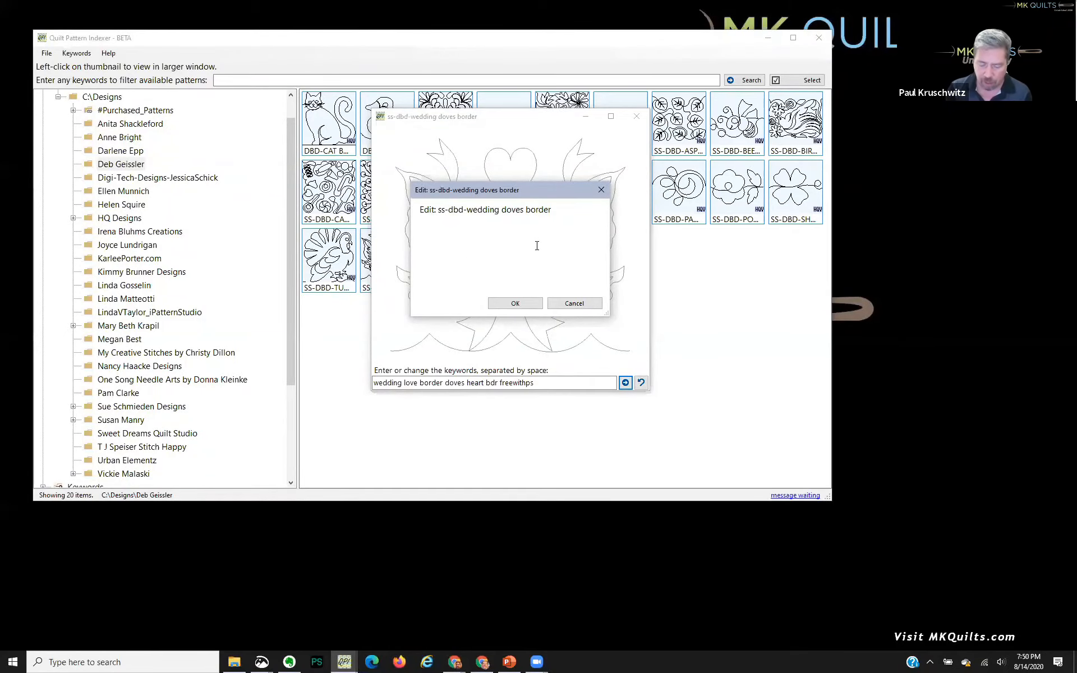
pyautogui.write('samson is a dog')
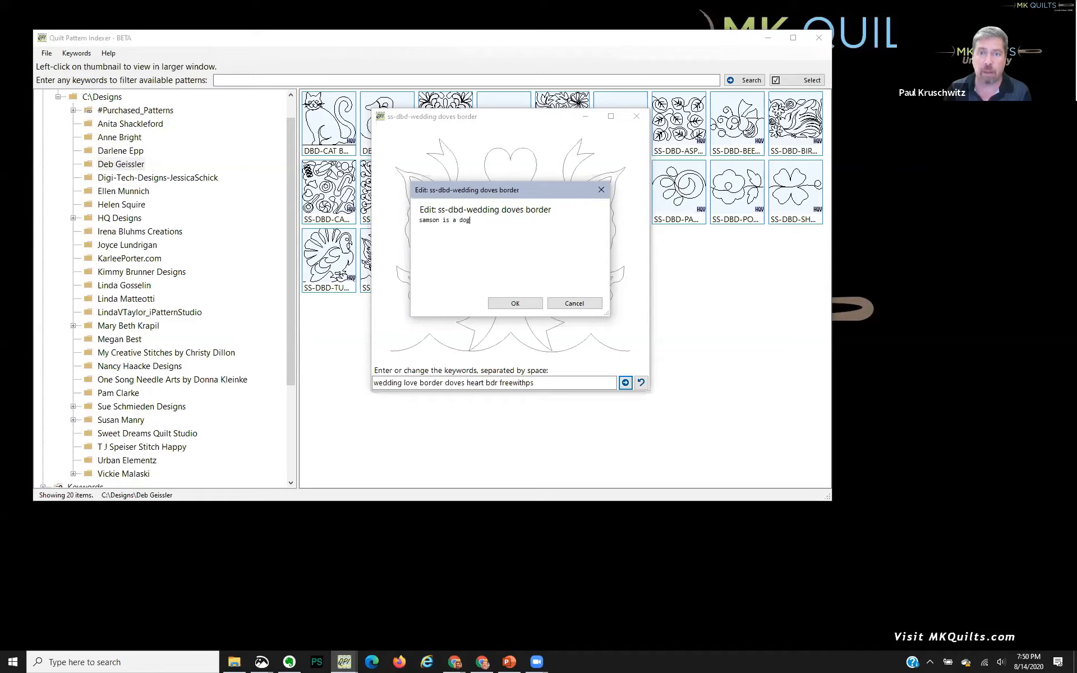
pyautogui.click(516, 303)
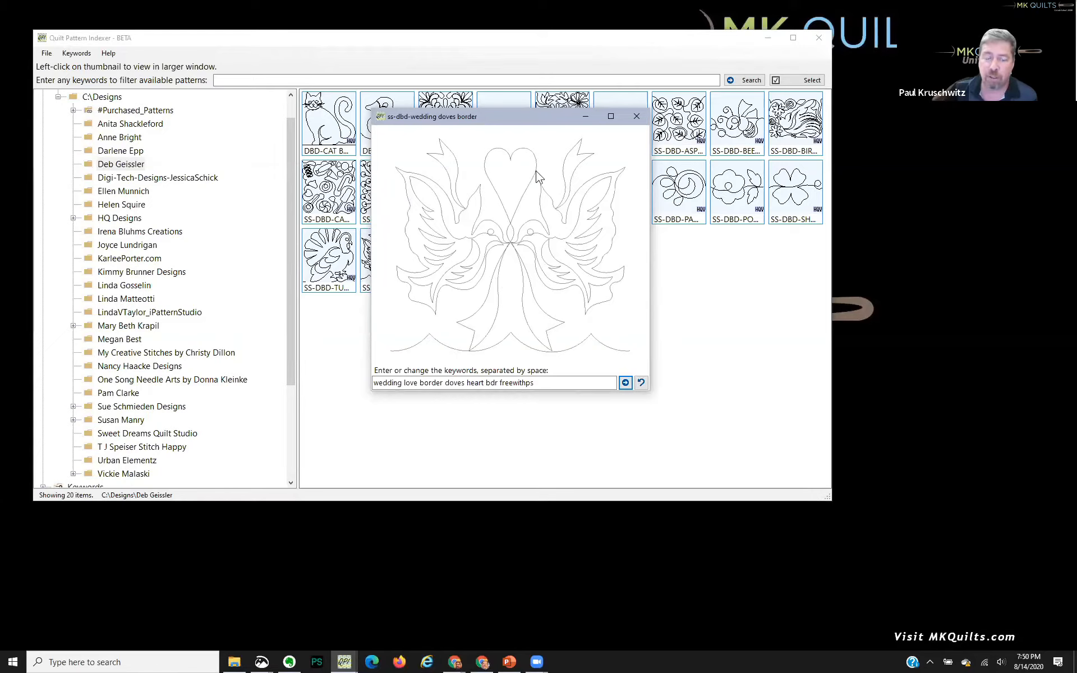
# Close the wedding doves preview and display the first designer folder below #Purchased_Patterns
pyautogui.click(52, 52)
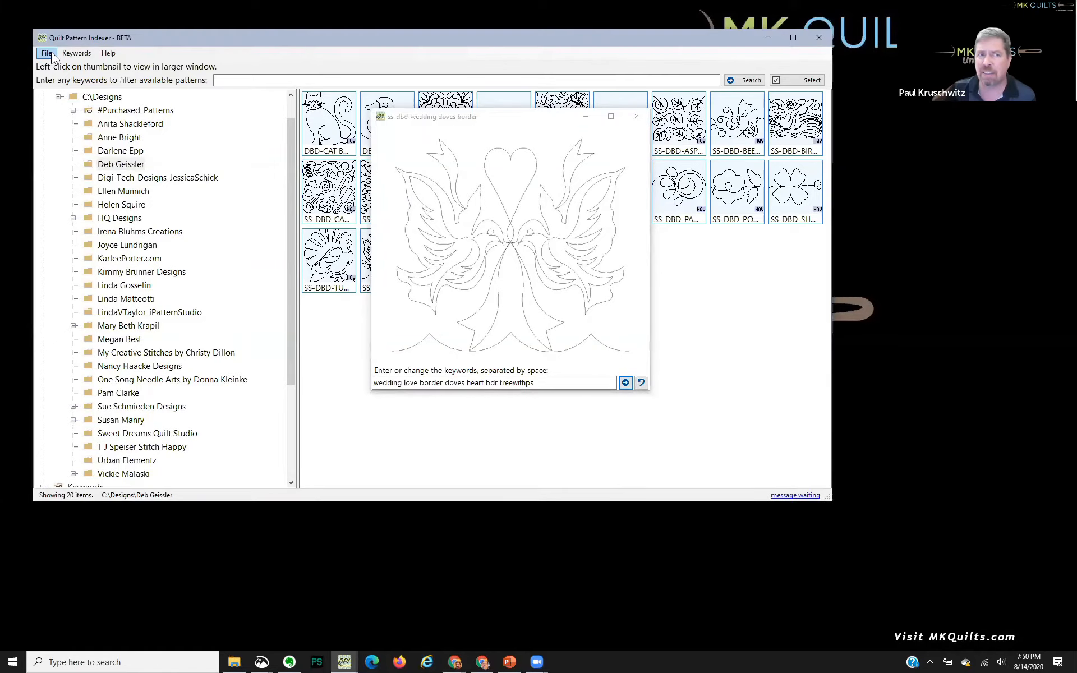
pyautogui.click(637, 116)
pyautogui.click(130, 124)
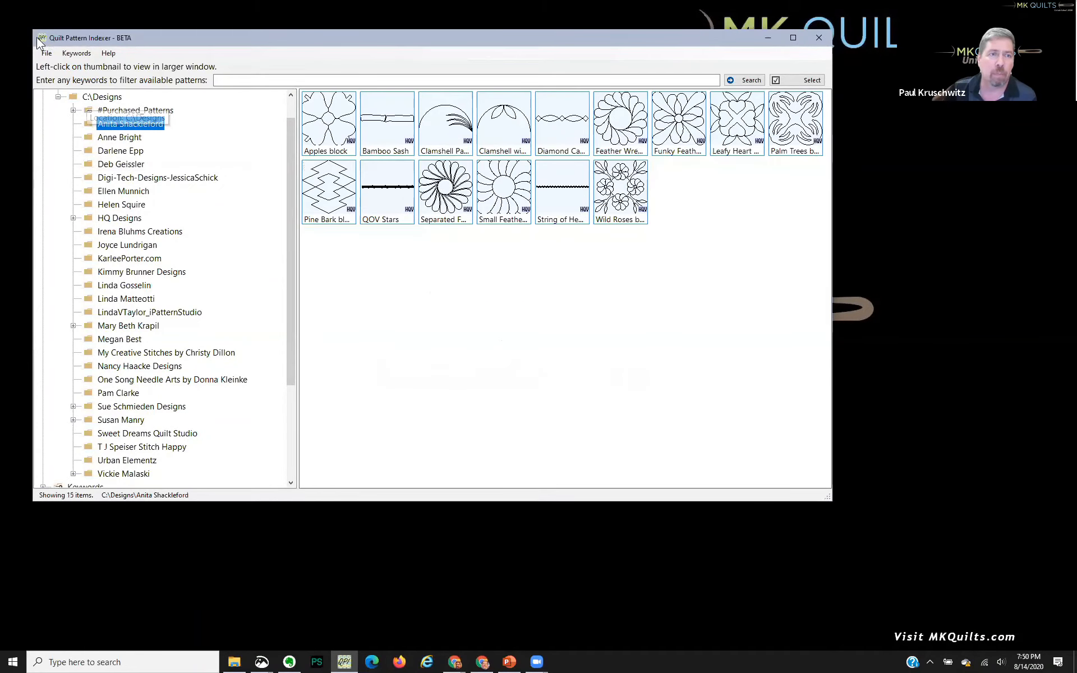
# Search the pattern notes for "samson" and save the search result
pyautogui.click(46, 52)
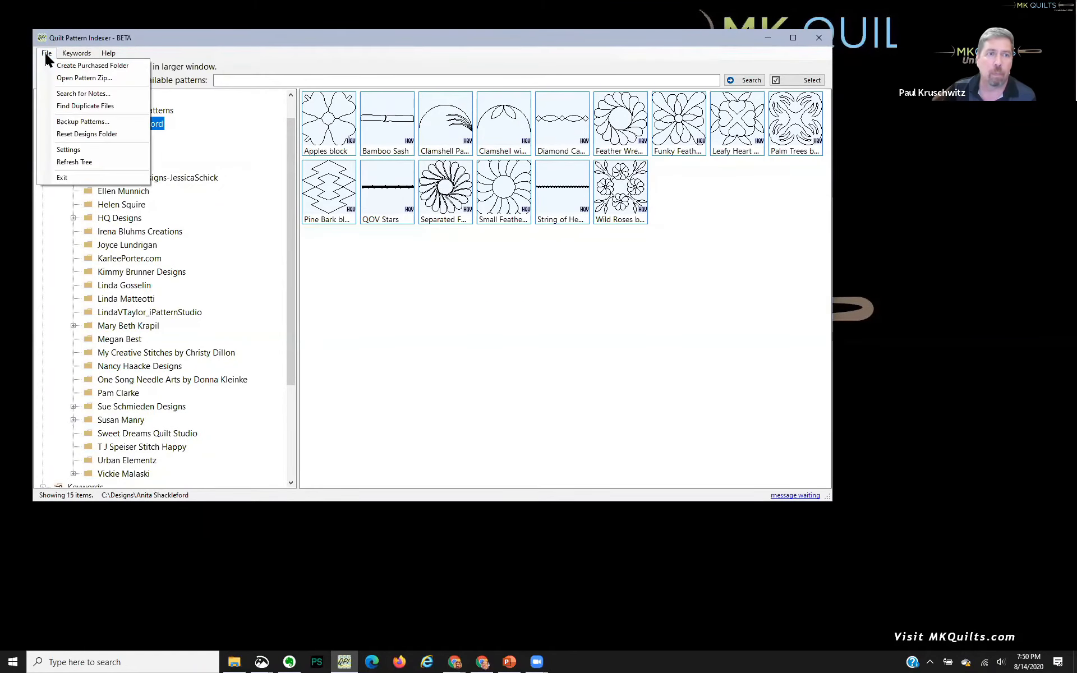
pyautogui.click(79, 94)
pyautogui.write('samson')
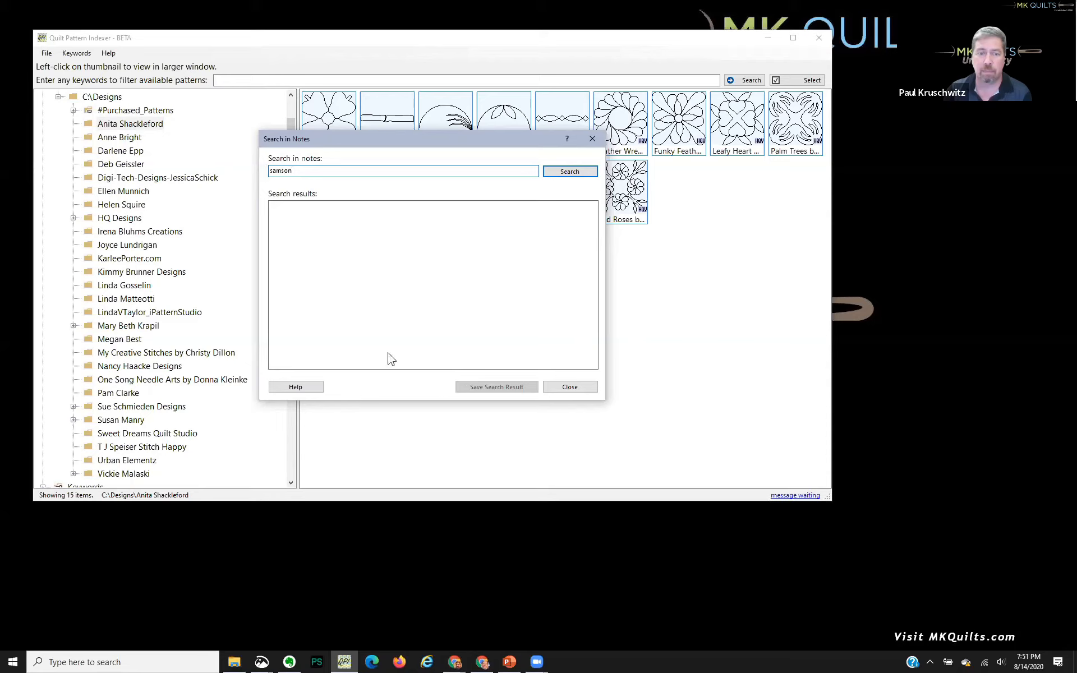
pyautogui.click(570, 173)
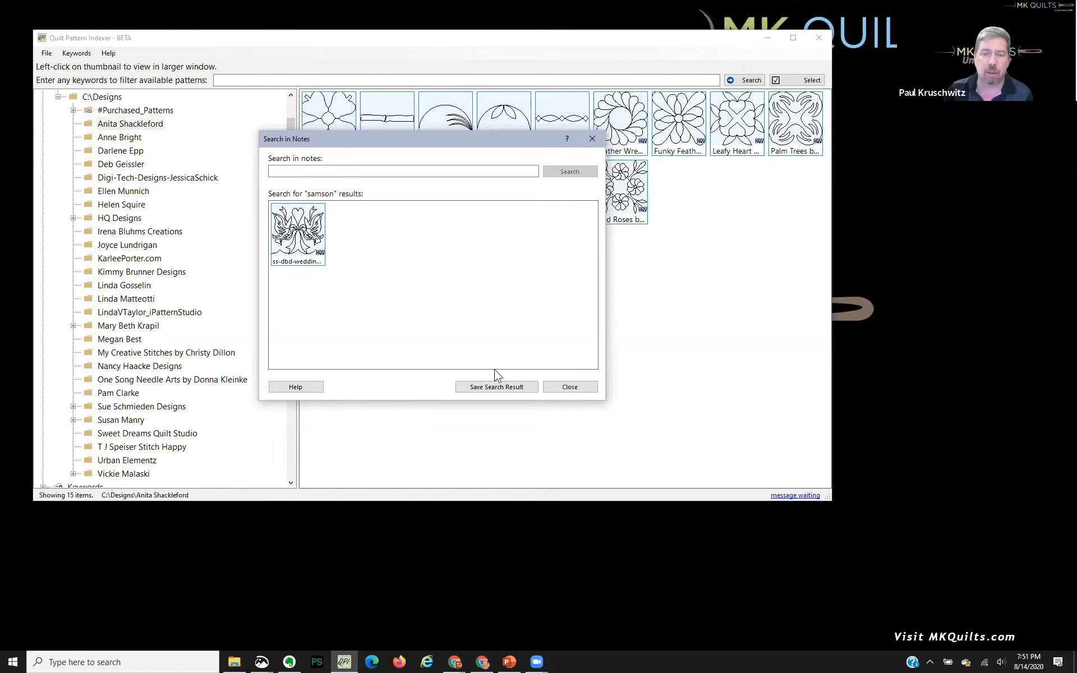
pyautogui.click(492, 388)
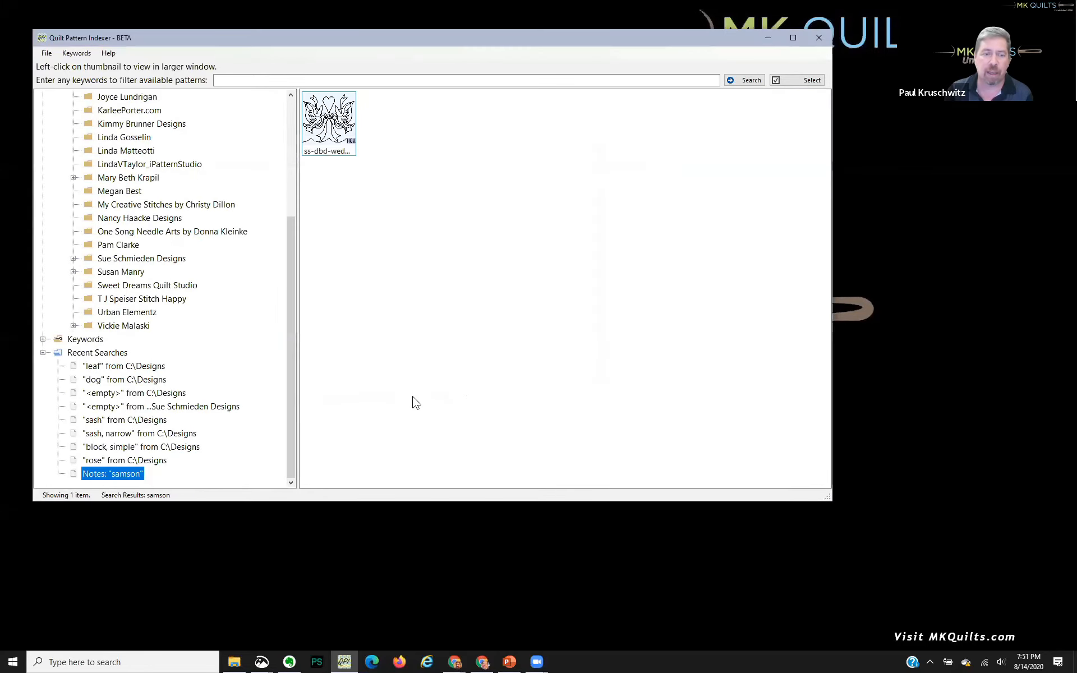
# Open the ss-dbd-wedding doves border pattern from the search result, view its note and close both windows without changes
pyautogui.click(336, 134)
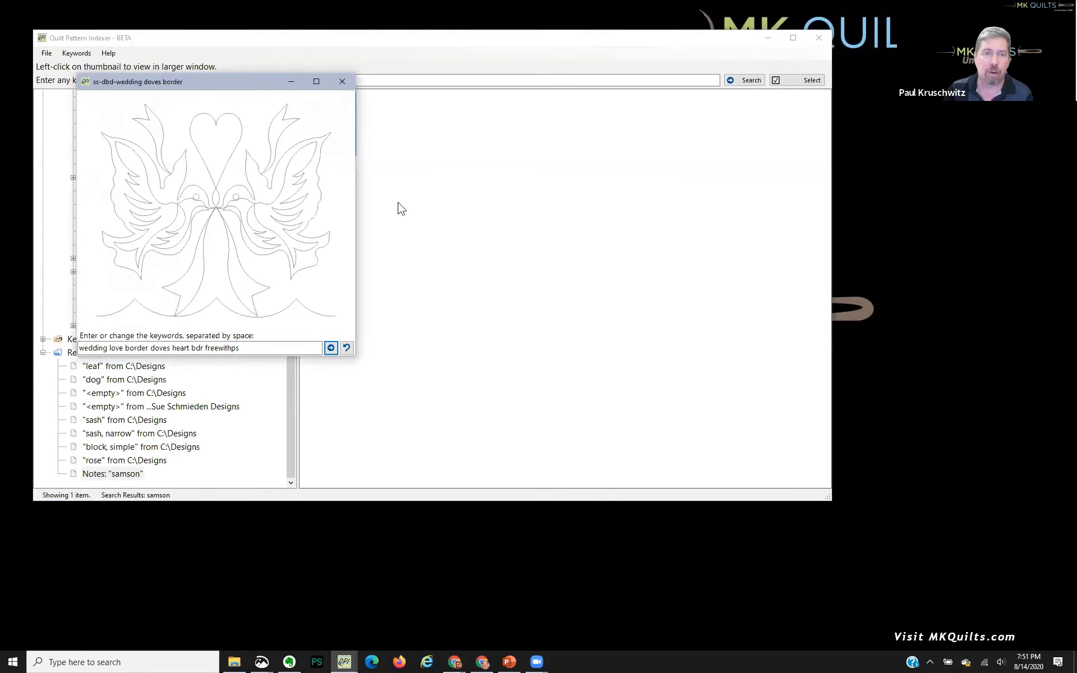
pyautogui.rightClick(189, 175)
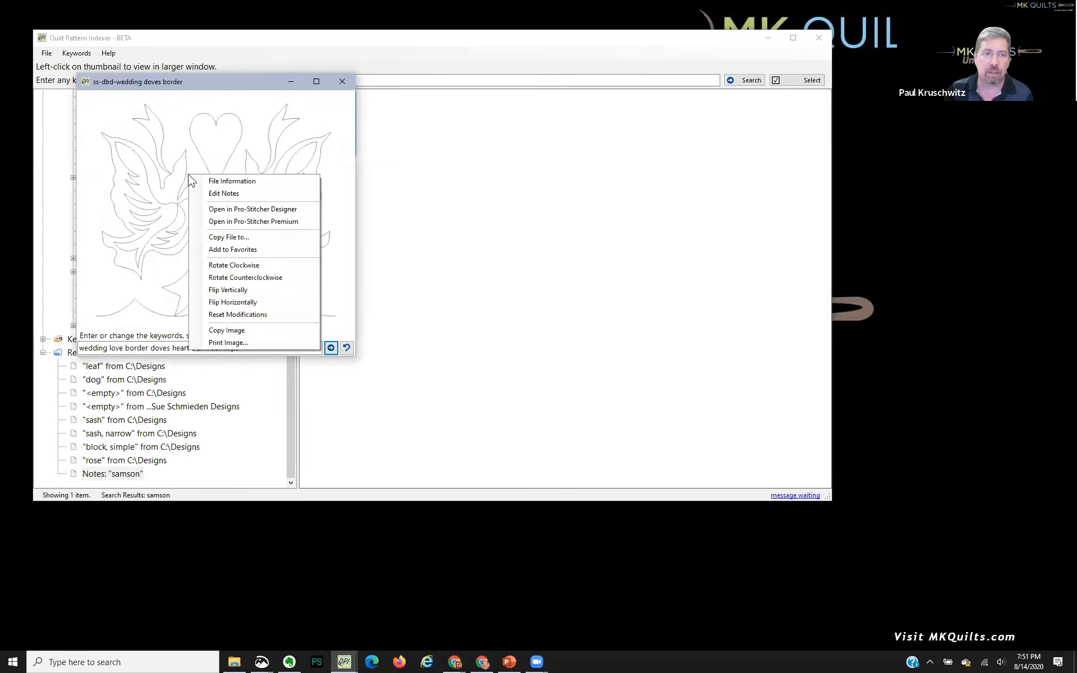
pyautogui.click(236, 194)
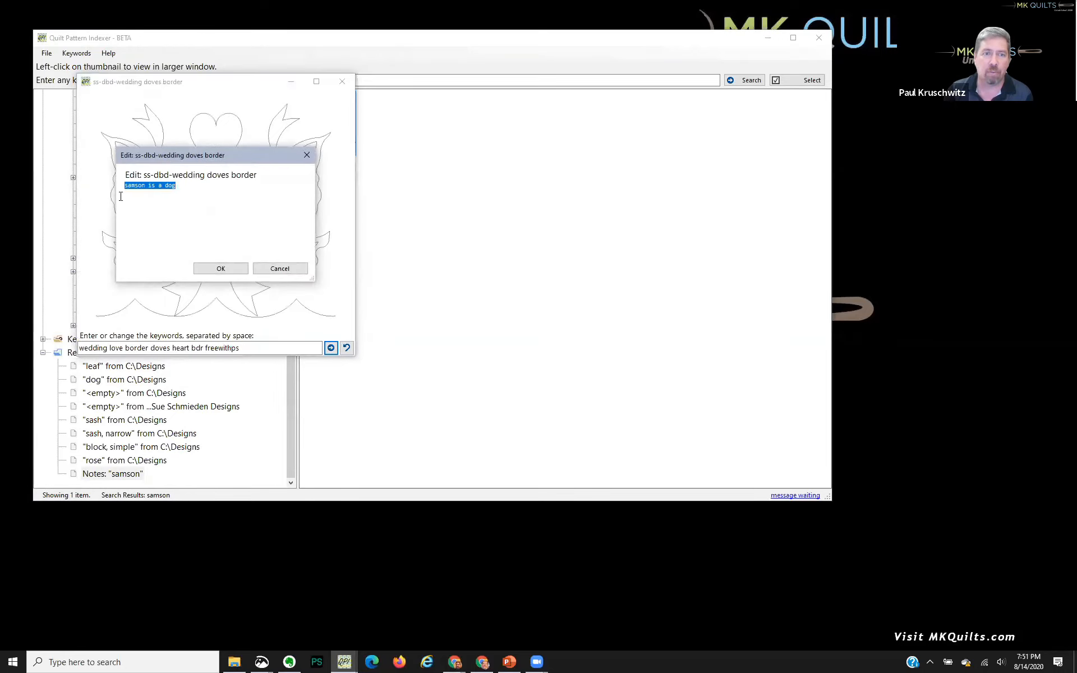
pyautogui.click(280, 269)
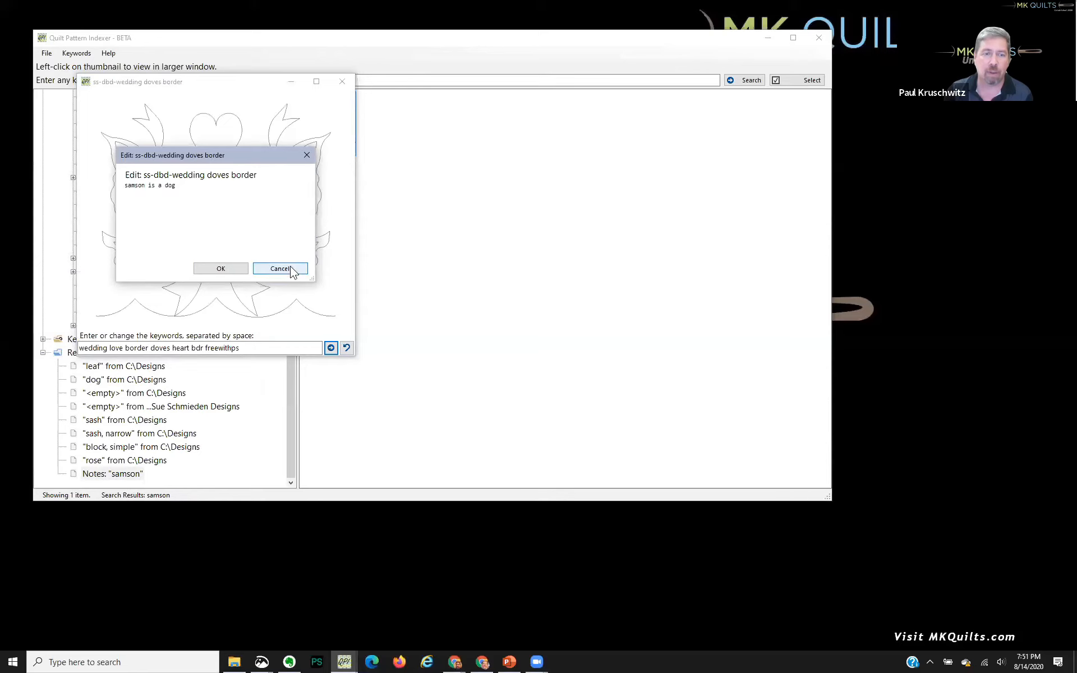
pyautogui.click(343, 81)
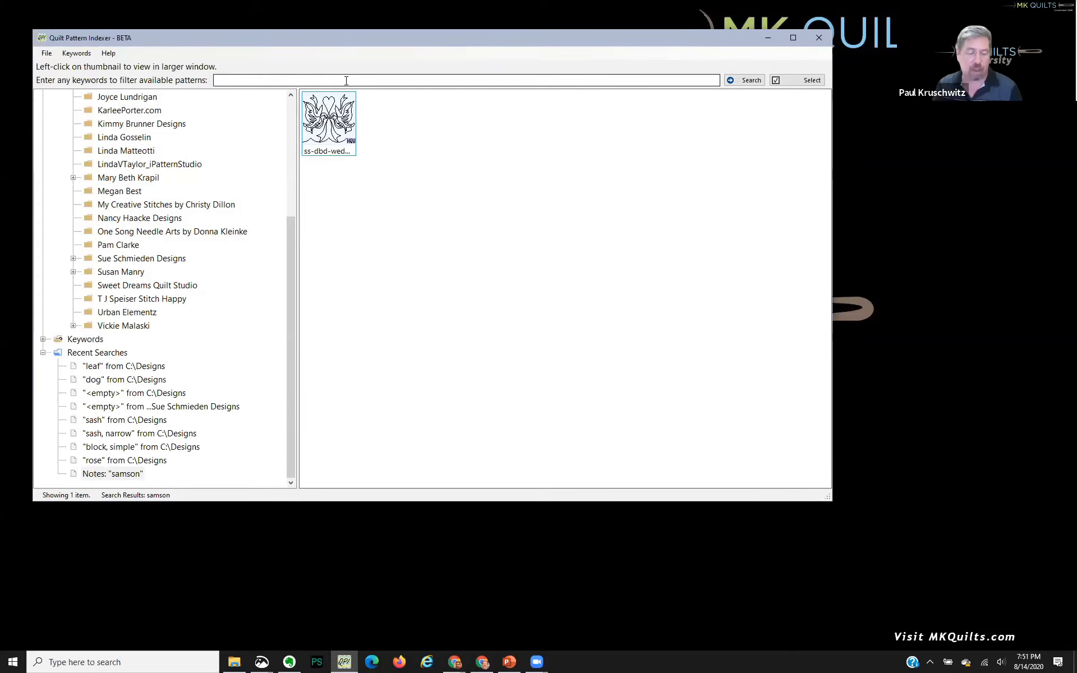
# Back up the patterns to the temp folder on the C: drive
pyautogui.click(46, 52)
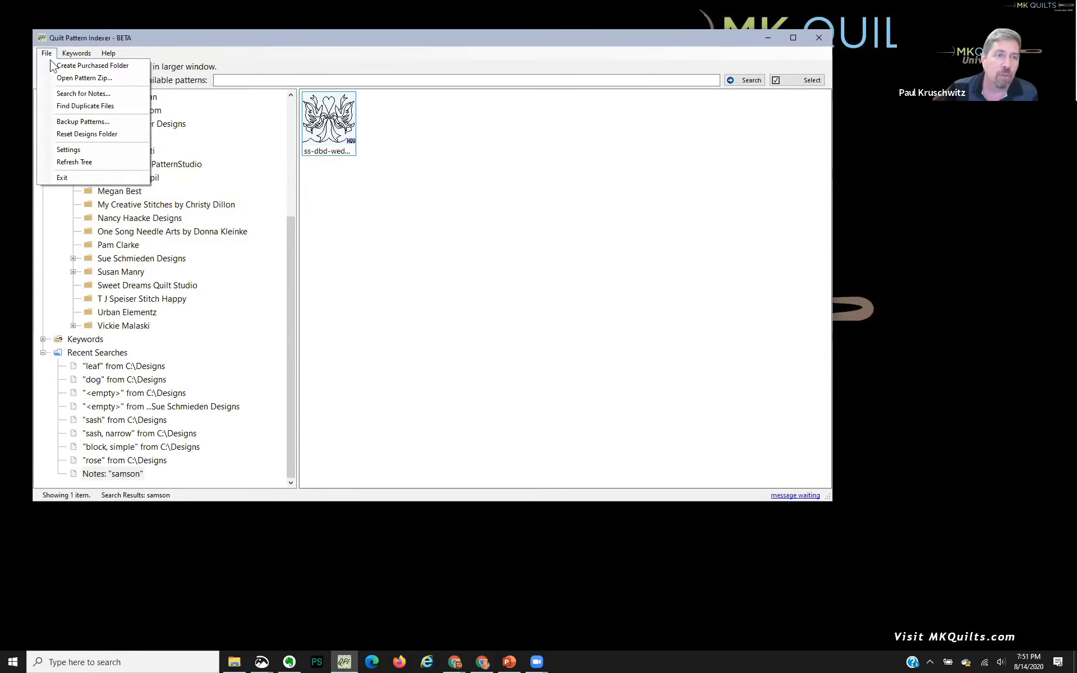
pyautogui.click(94, 124)
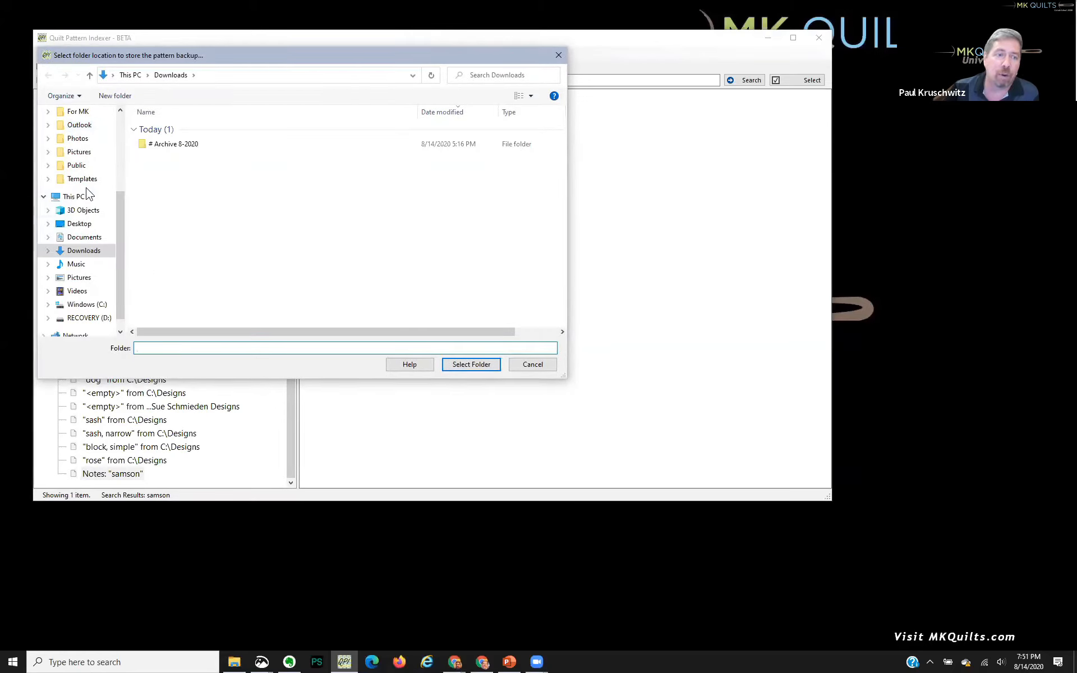
pyautogui.click(93, 305)
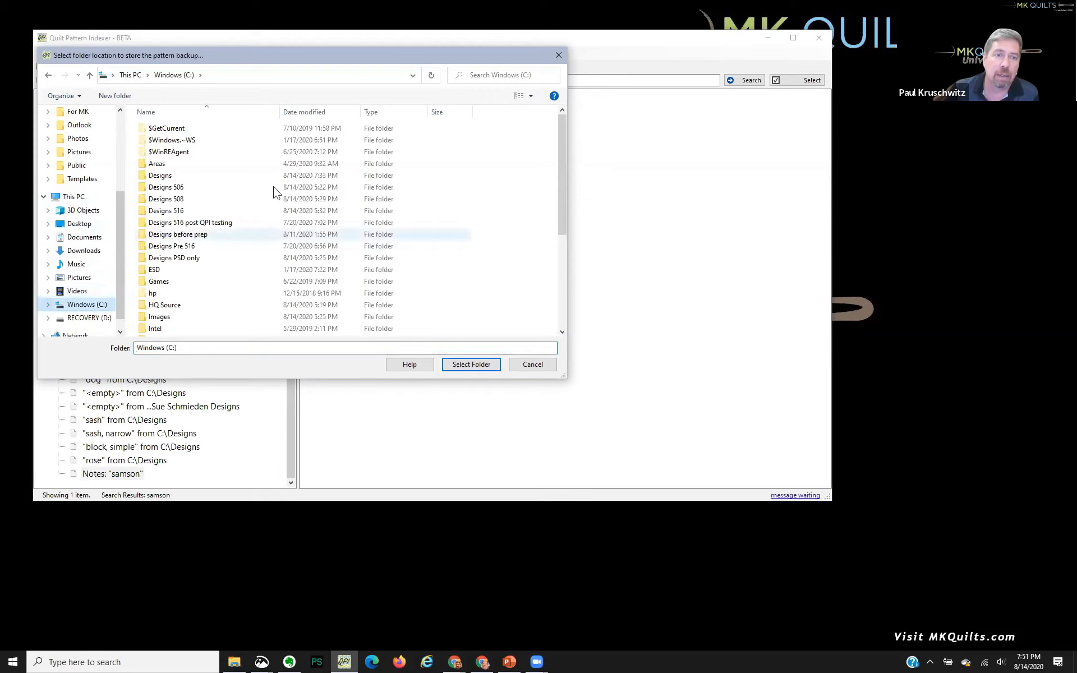
pyautogui.scroll(-3, 194, 274)
pyautogui.scroll(-1, 193, 279)
pyautogui.doubleClick(178, 296)
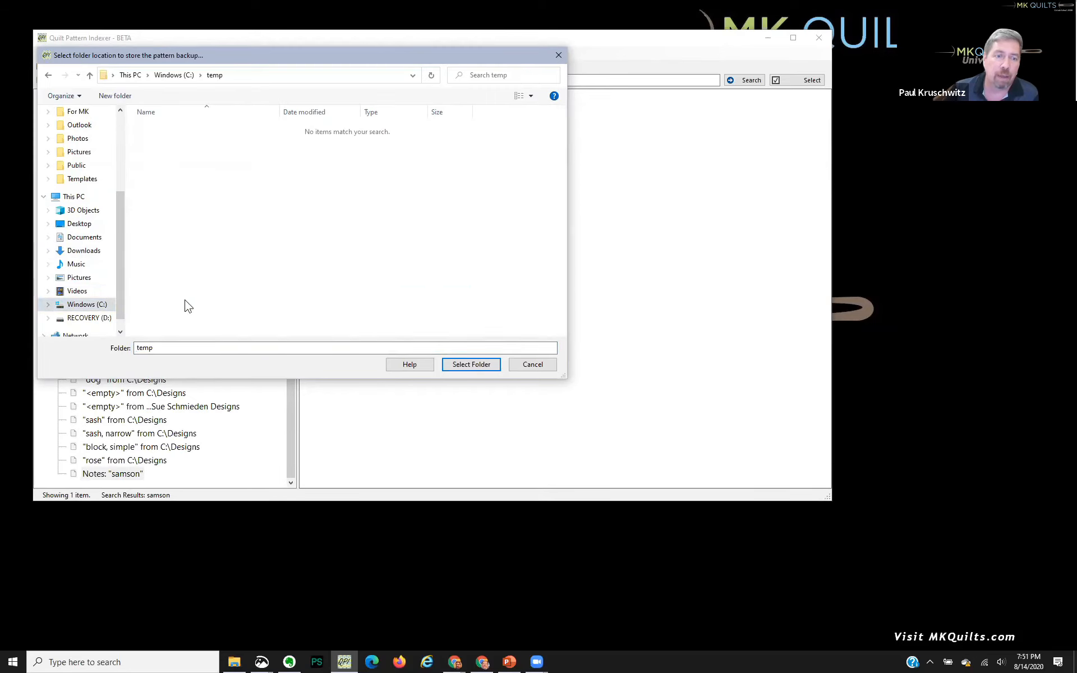
pyautogui.click(465, 369)
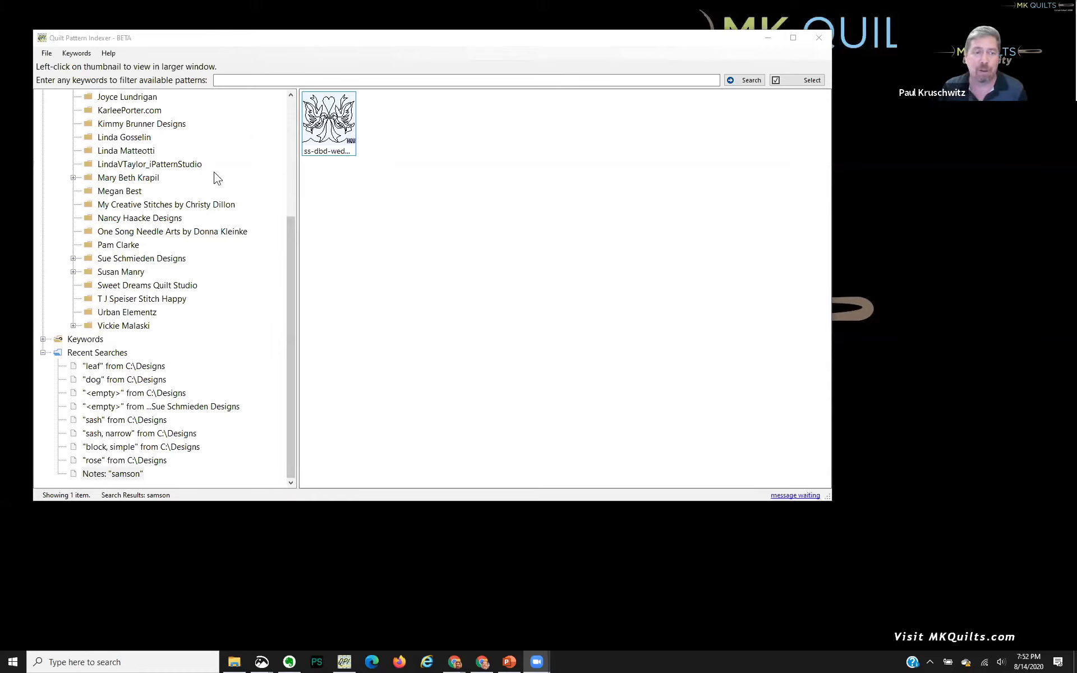
# Start resetting the Designs folder and, before confirming, review the folders on the C: drive in File Explorer
pyautogui.scroll(4, 218, 179)
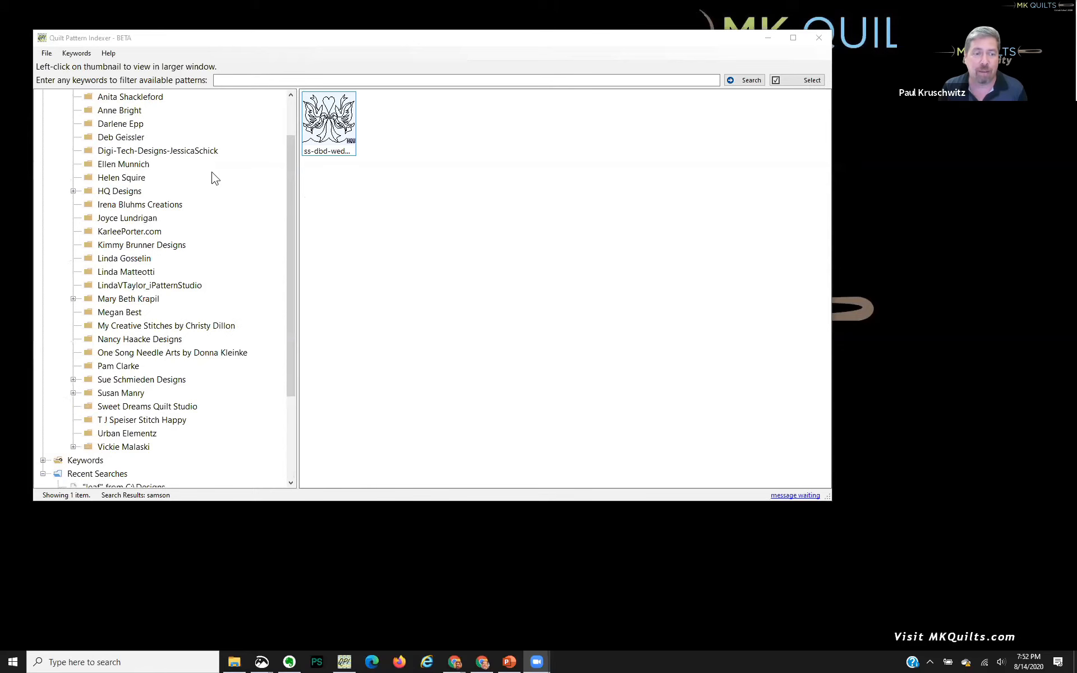
pyautogui.click(52, 54)
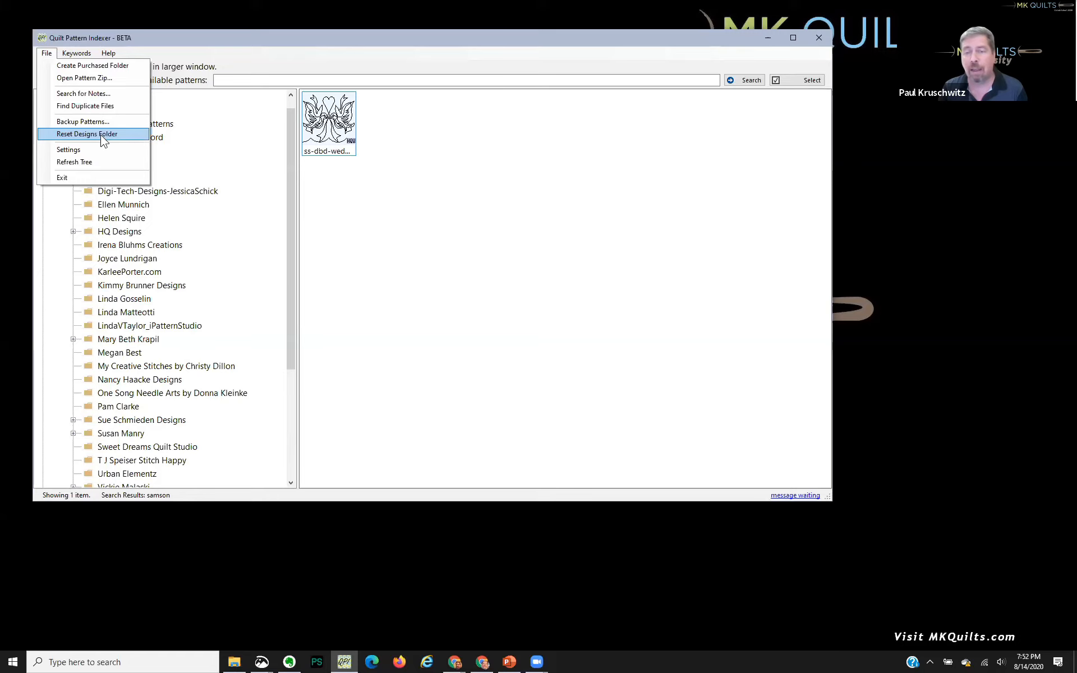
pyautogui.click(103, 137)
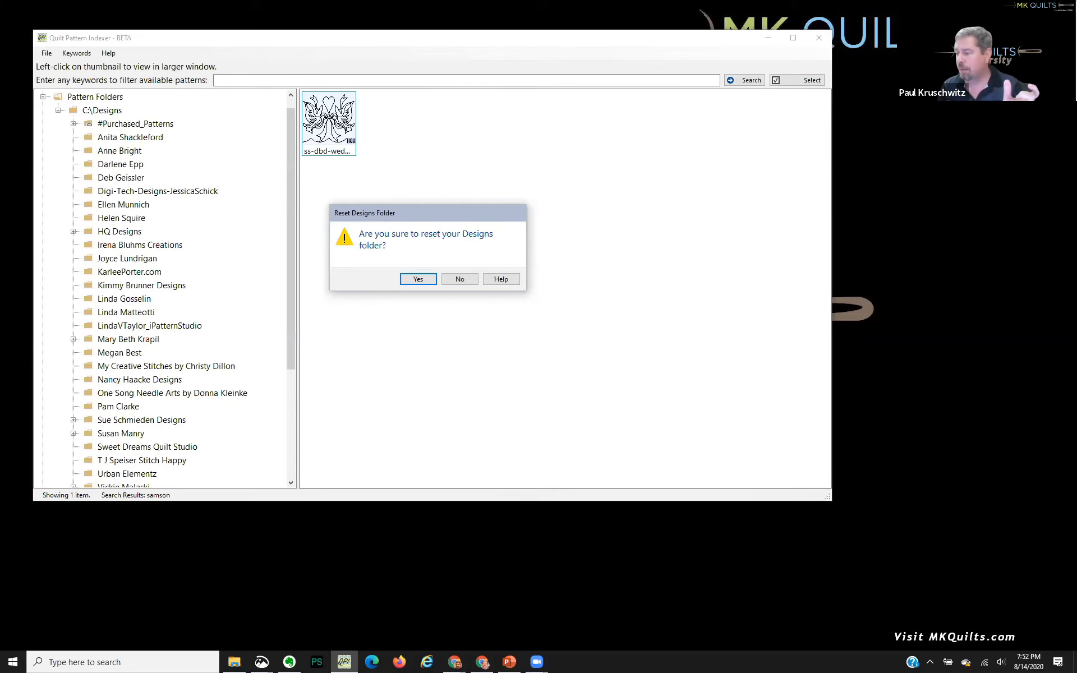
pyautogui.press('Return')
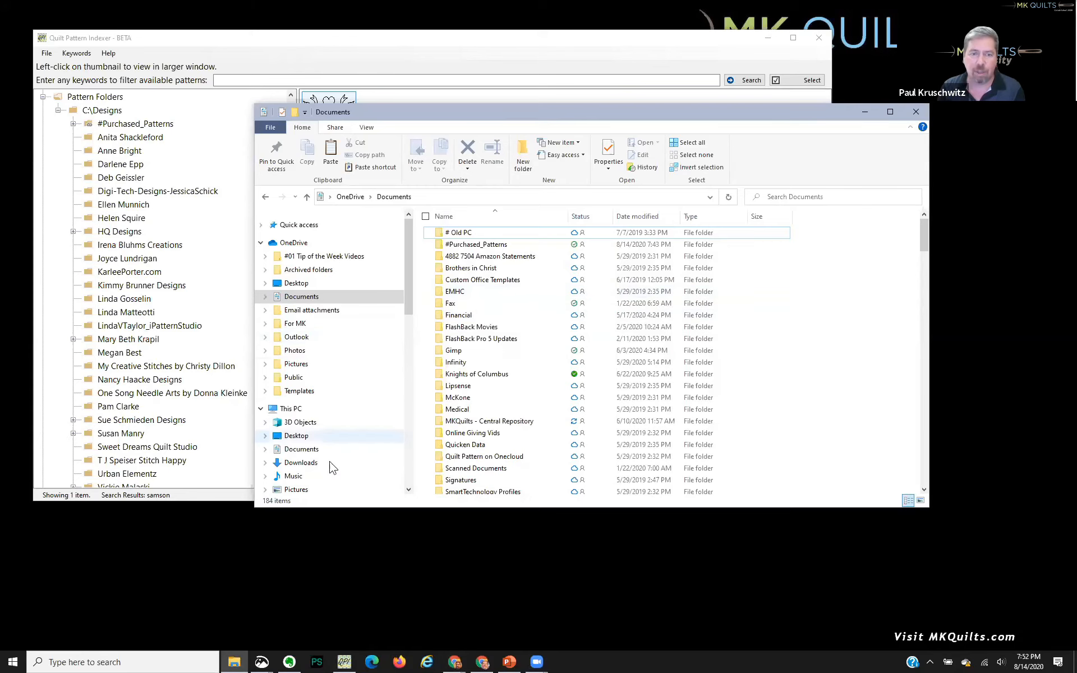
pyautogui.scroll(-2, 334, 429)
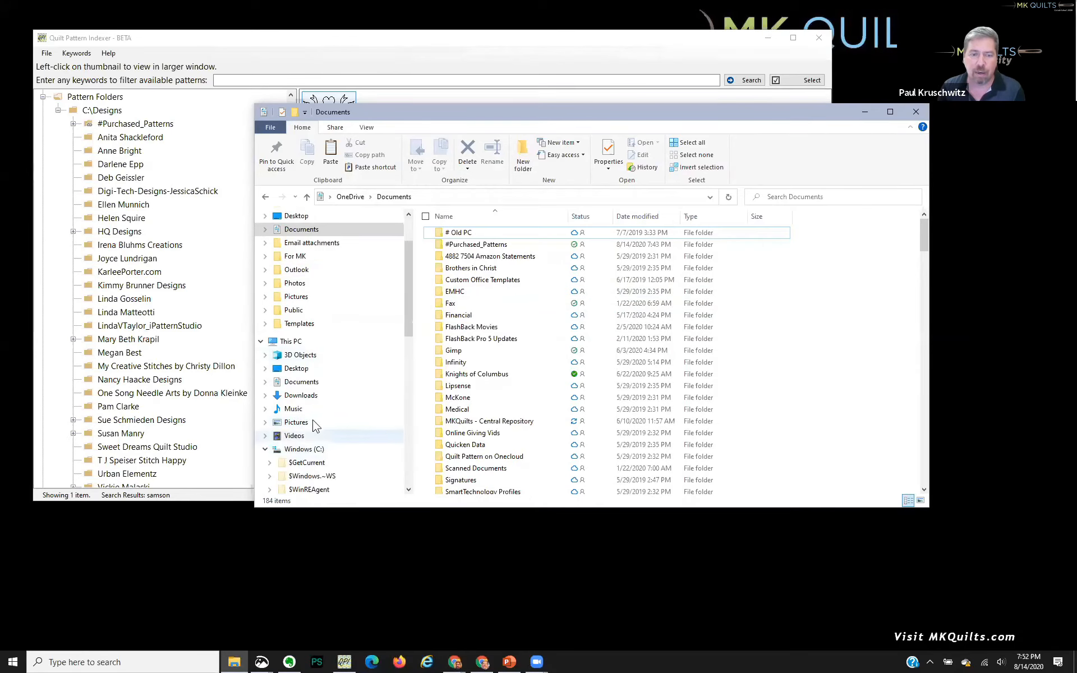
pyautogui.click(335, 451)
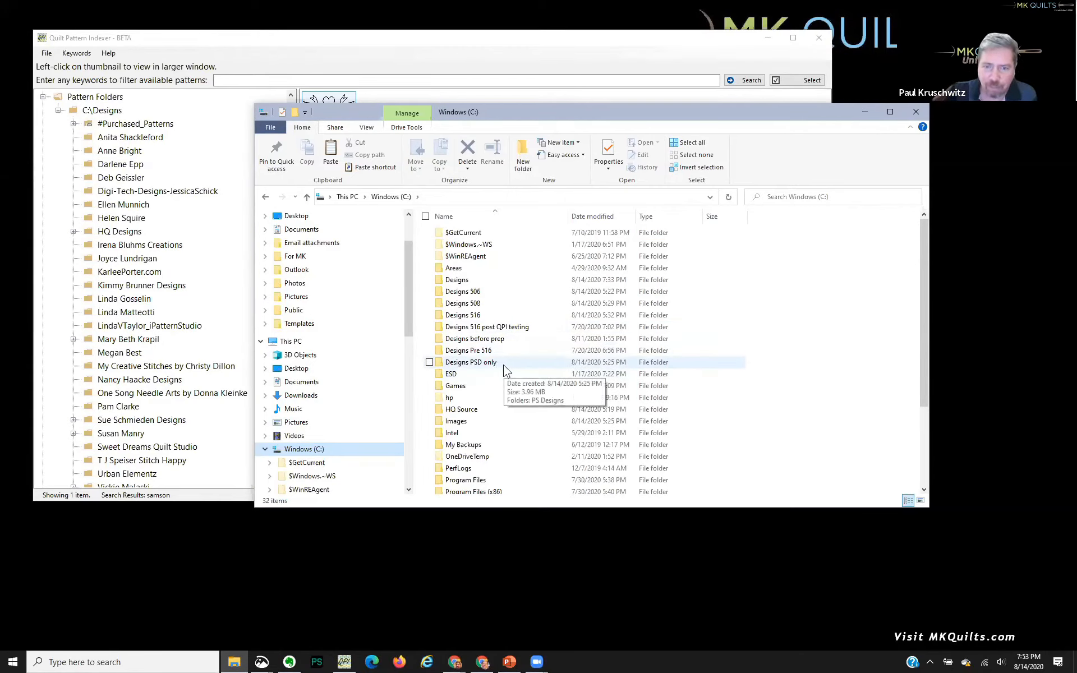
pyautogui.click(864, 111)
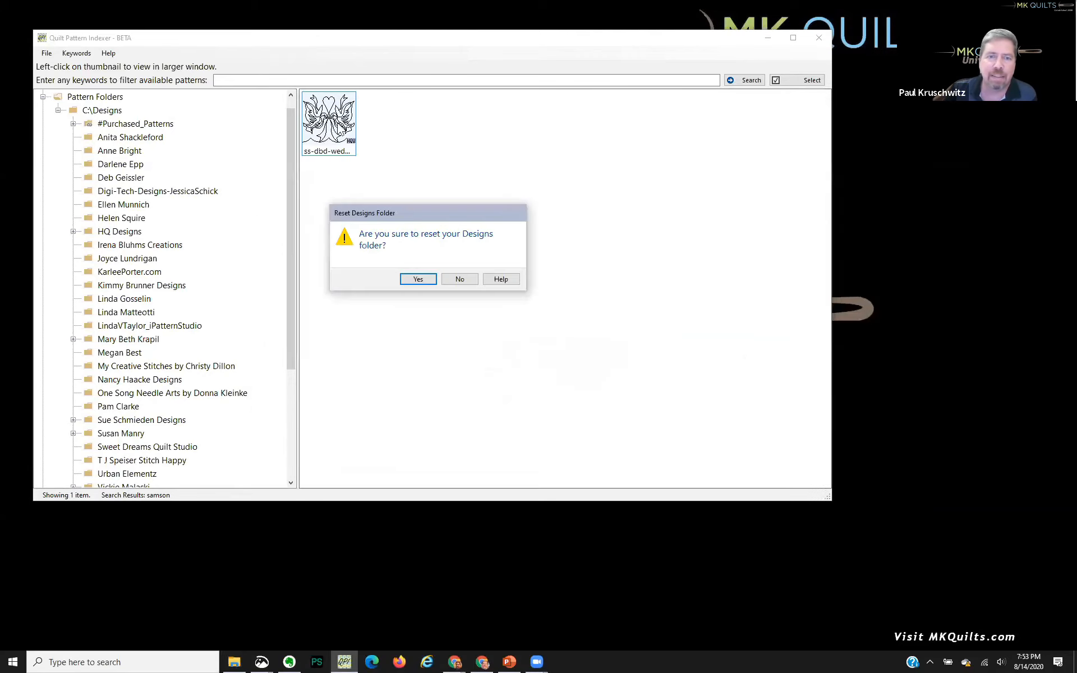
# Confirm the reset of the Designs folder and review the C: drive's folders sorted by name in File Explorer
pyautogui.click(418, 280)
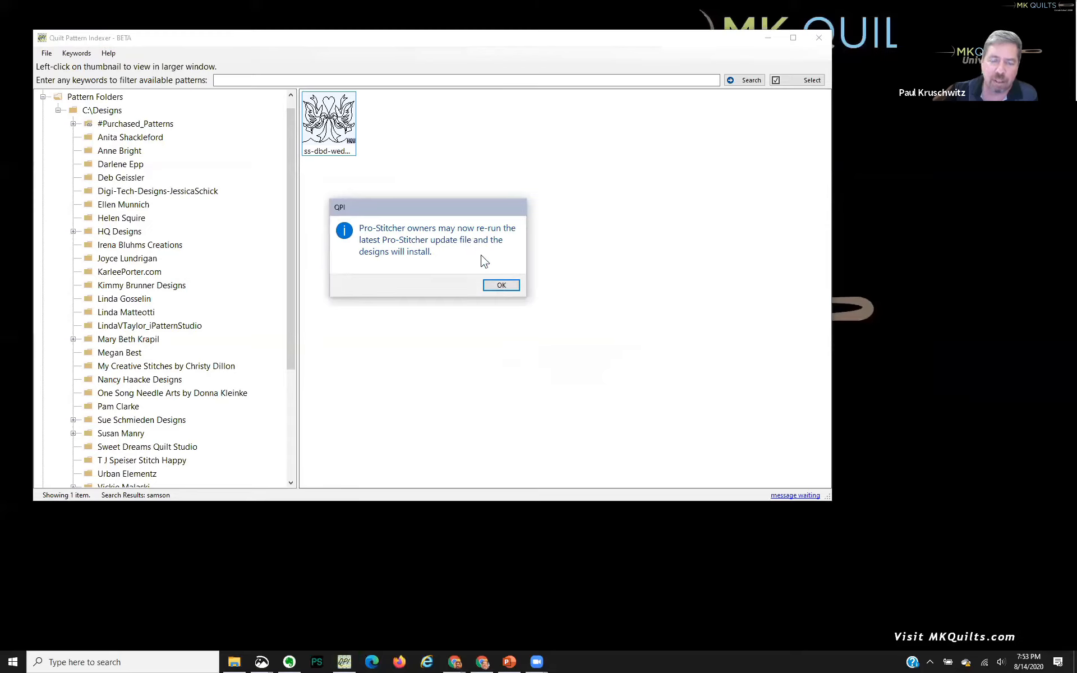
pyautogui.click(234, 662)
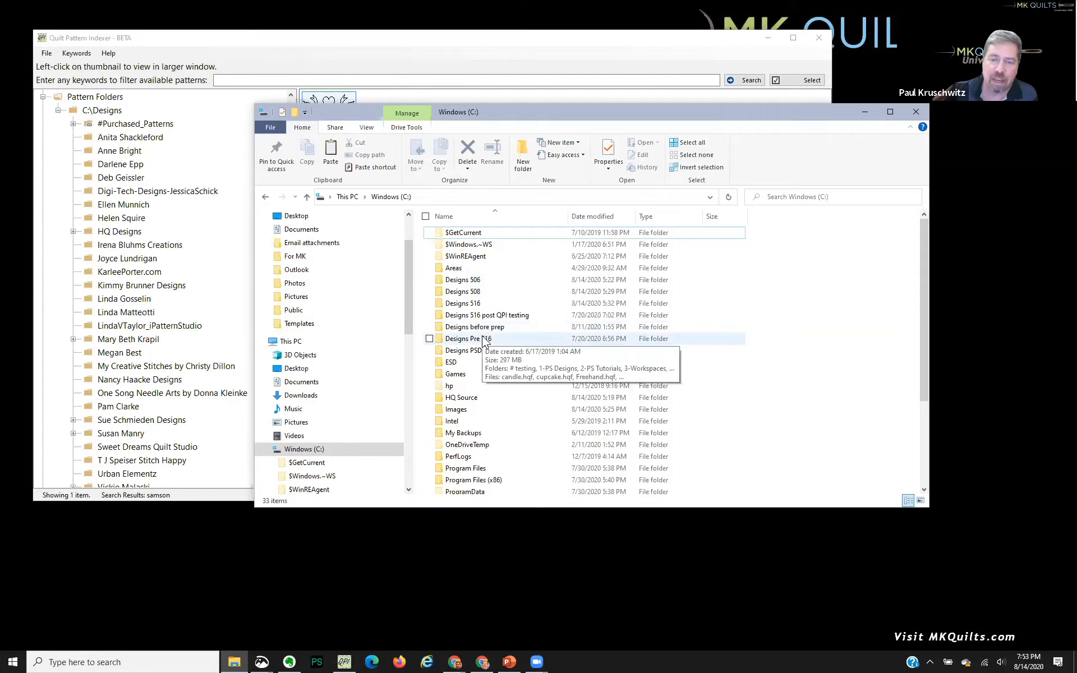
pyautogui.click(483, 213)
pyautogui.click(483, 213)
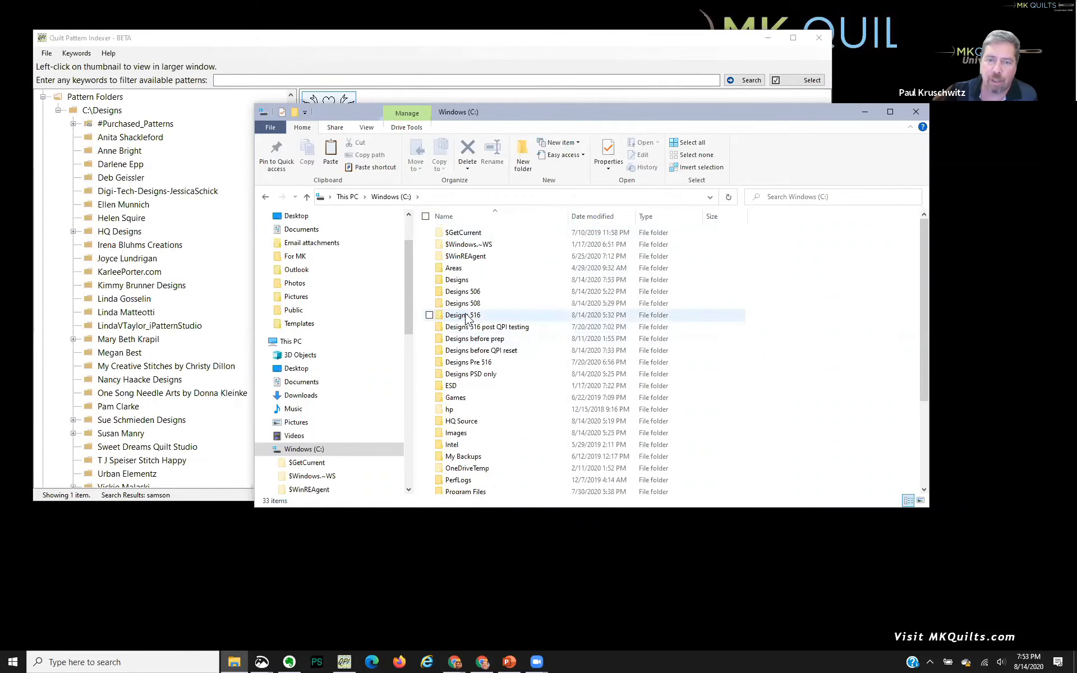
# Make a copy of the Designs 516 folder in the root of the C: drive
pyautogui.click(466, 317)
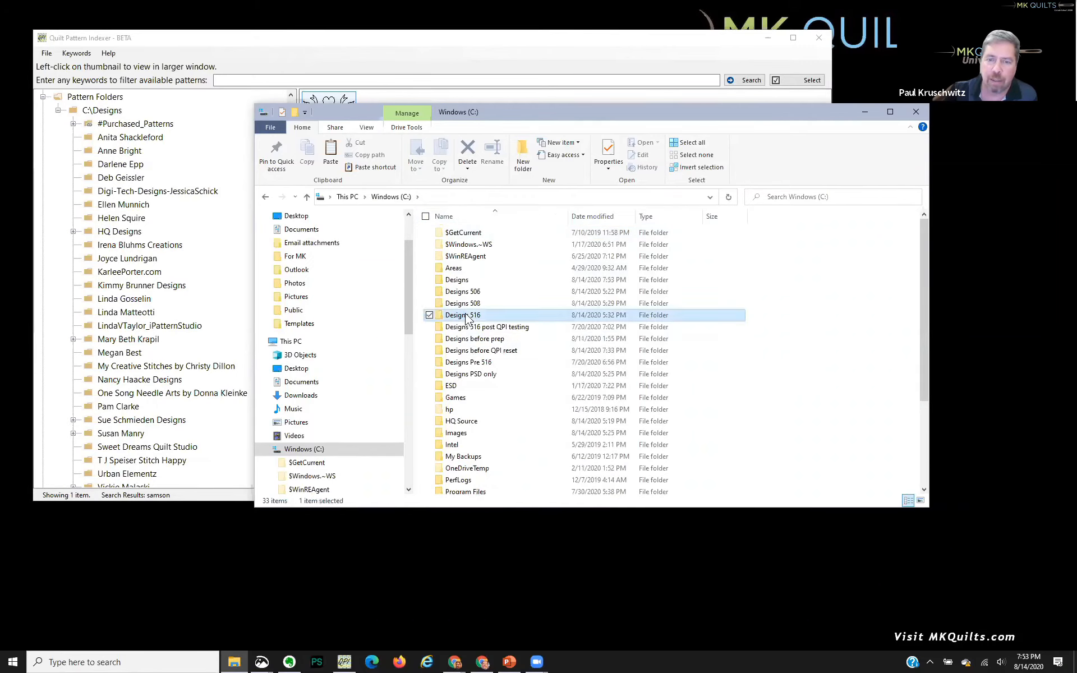
pyautogui.rightClick(465, 314)
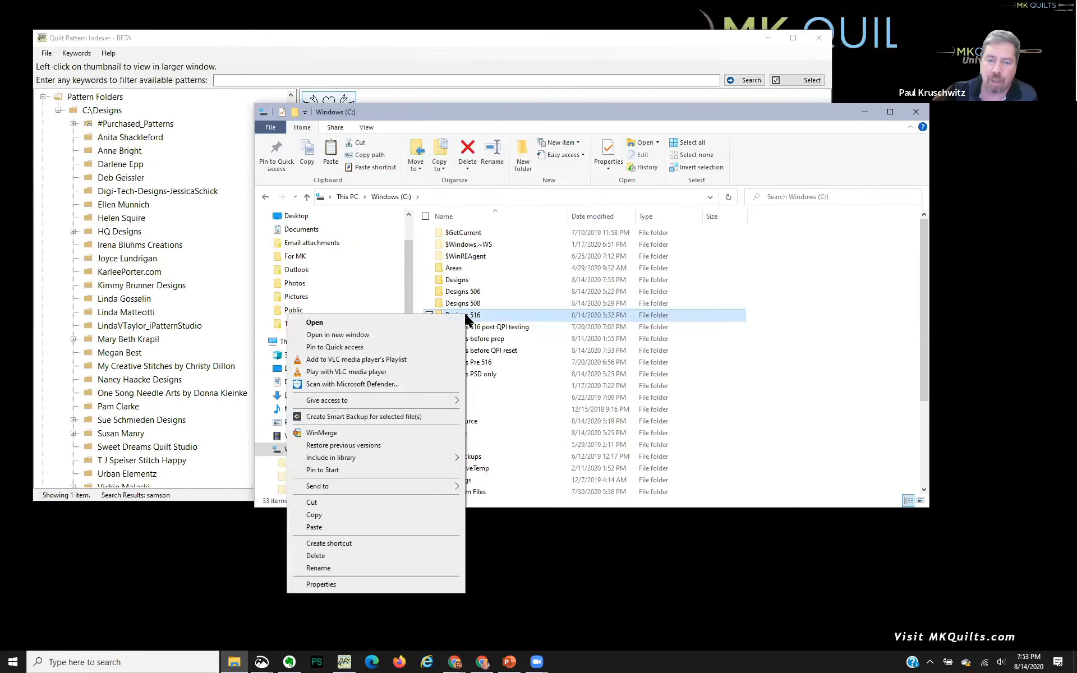
pyautogui.click(317, 514)
pyautogui.rightClick(796, 294)
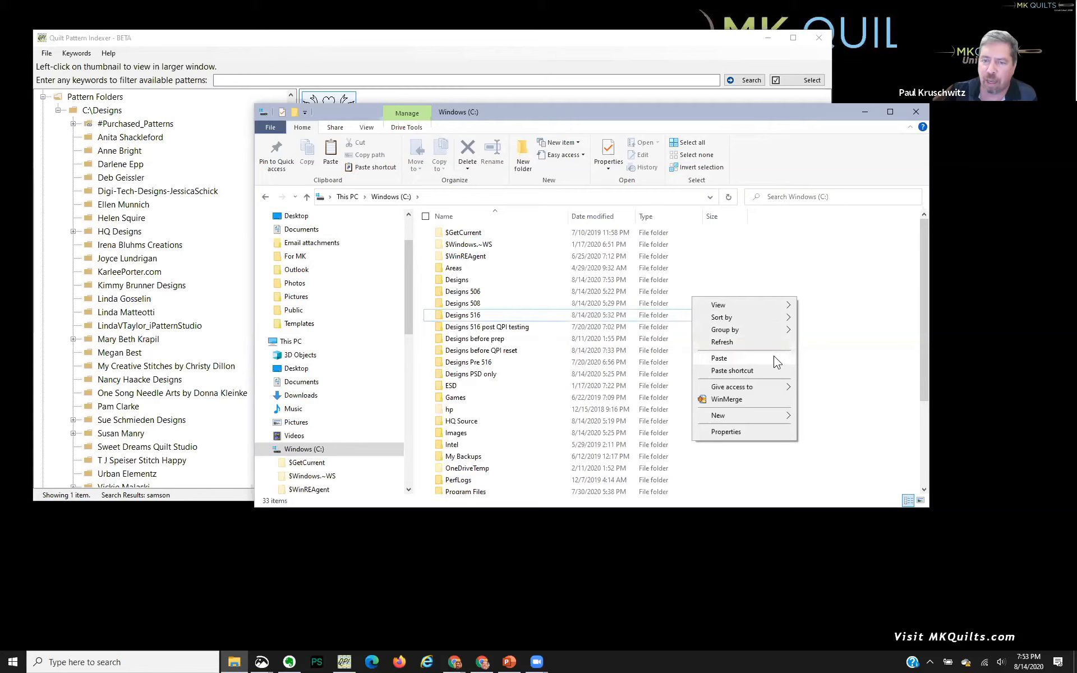
pyautogui.click(719, 358)
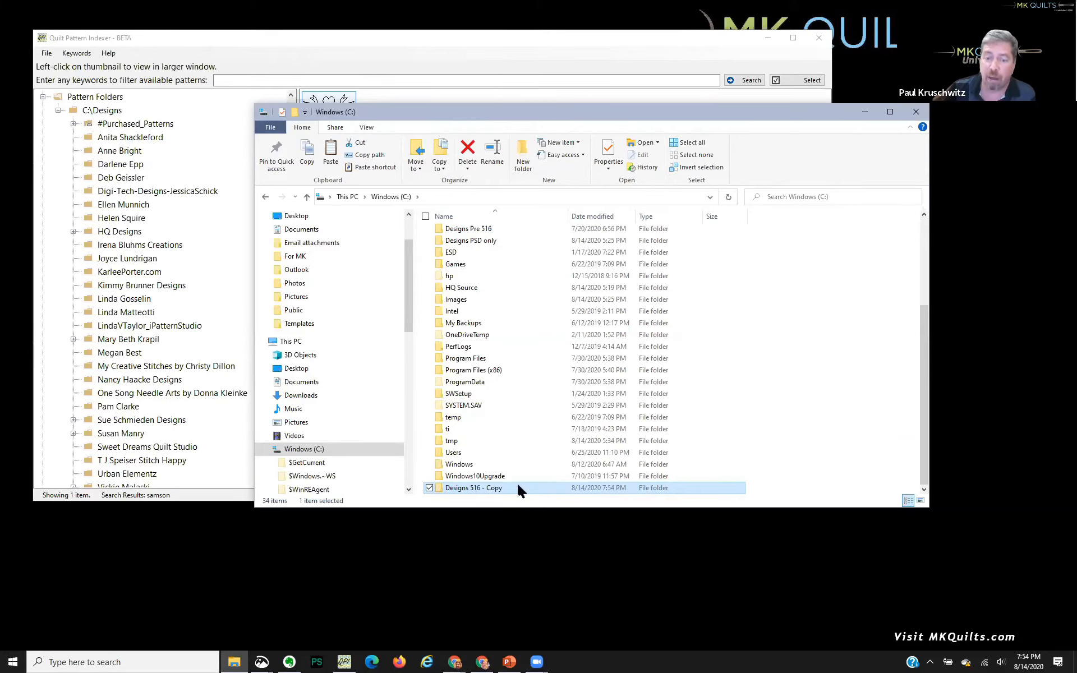
# Rename the copied Designs 516 folder as Designs and merge it with the existing Designs folder and its subfolders
pyautogui.press('F2')
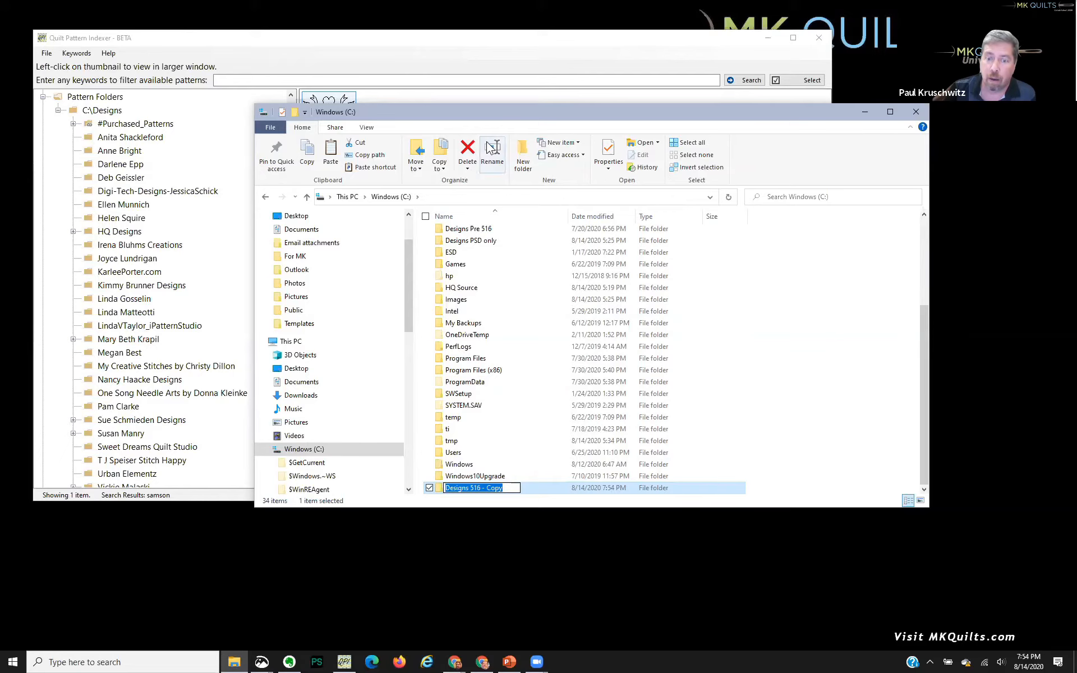
pyautogui.click(510, 488)
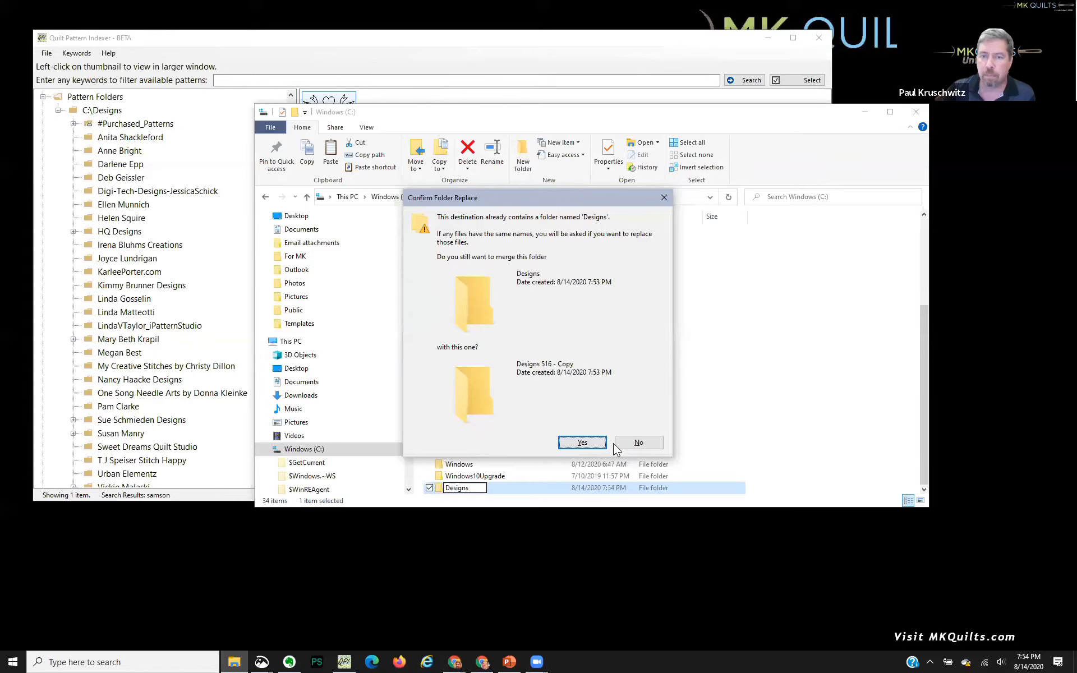
pyautogui.click(597, 441)
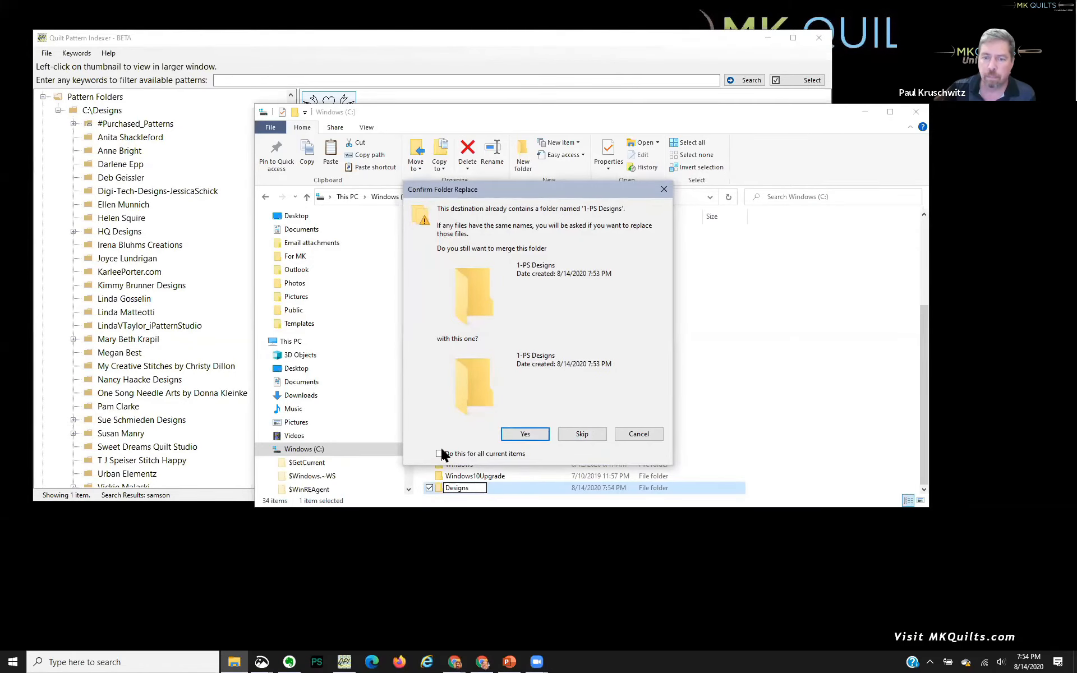
pyautogui.click(526, 432)
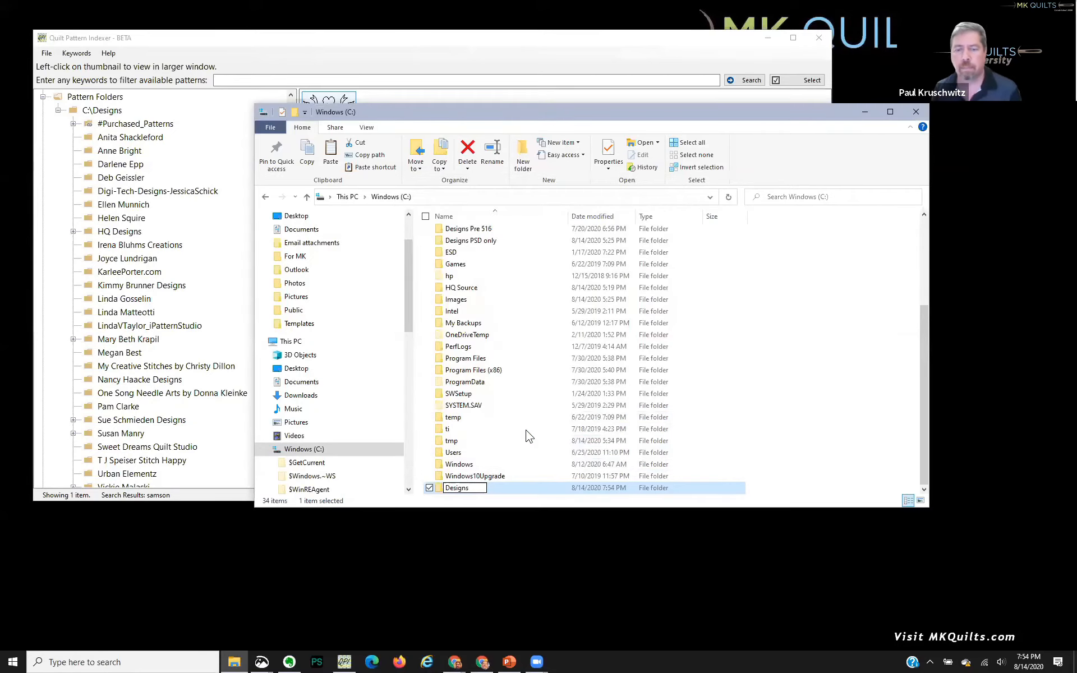
# Switch to Quilt Pattern Indexer, dismiss the reset message, refresh the tree and display the contents of C:\Designs
pyautogui.click(256, 39)
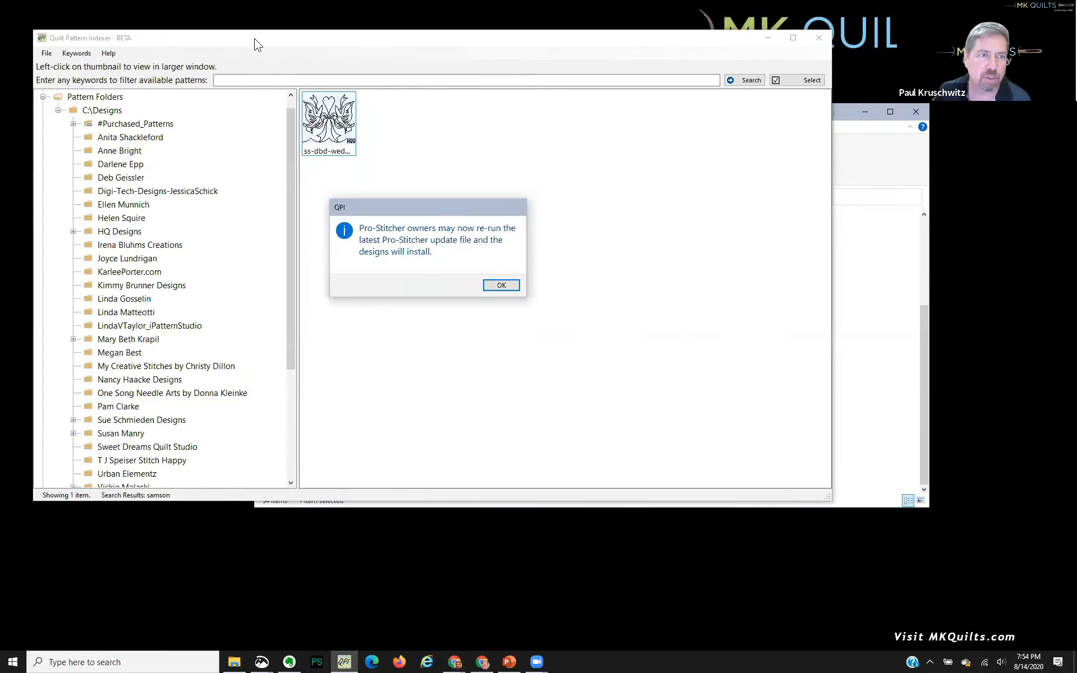
pyautogui.click(501, 285)
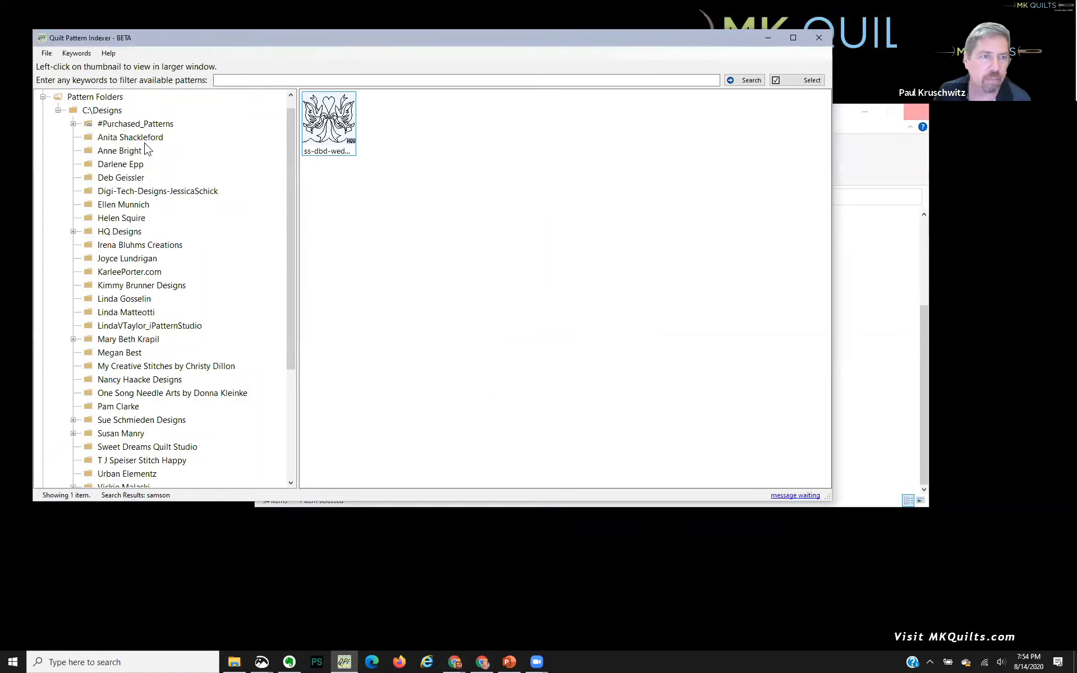
pyautogui.click(47, 53)
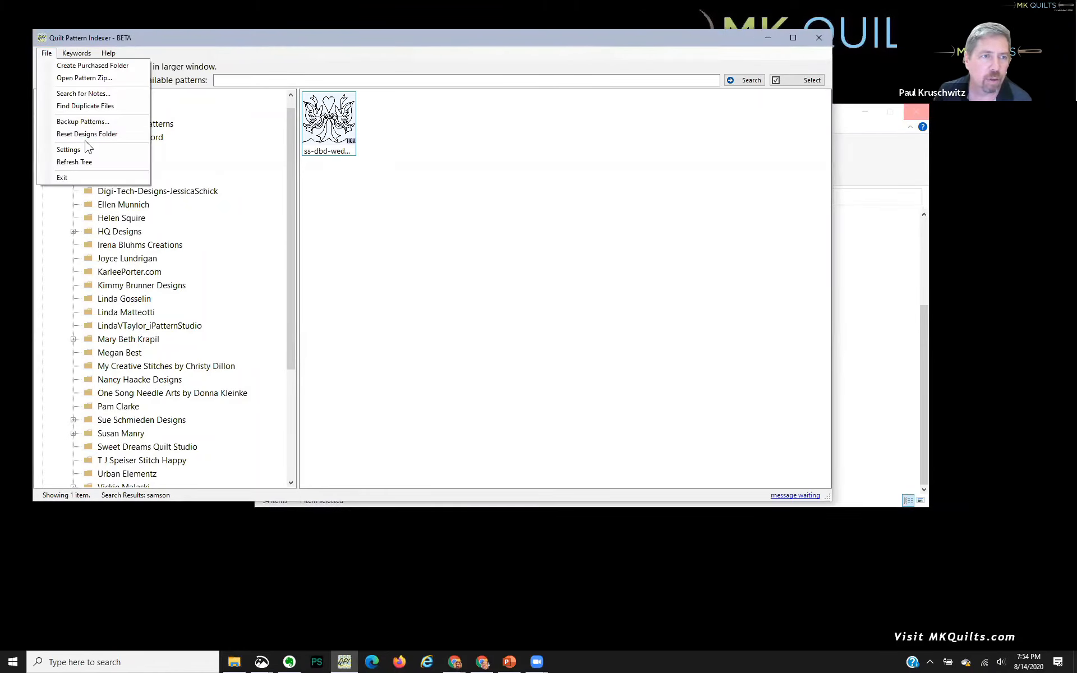
pyautogui.click(87, 162)
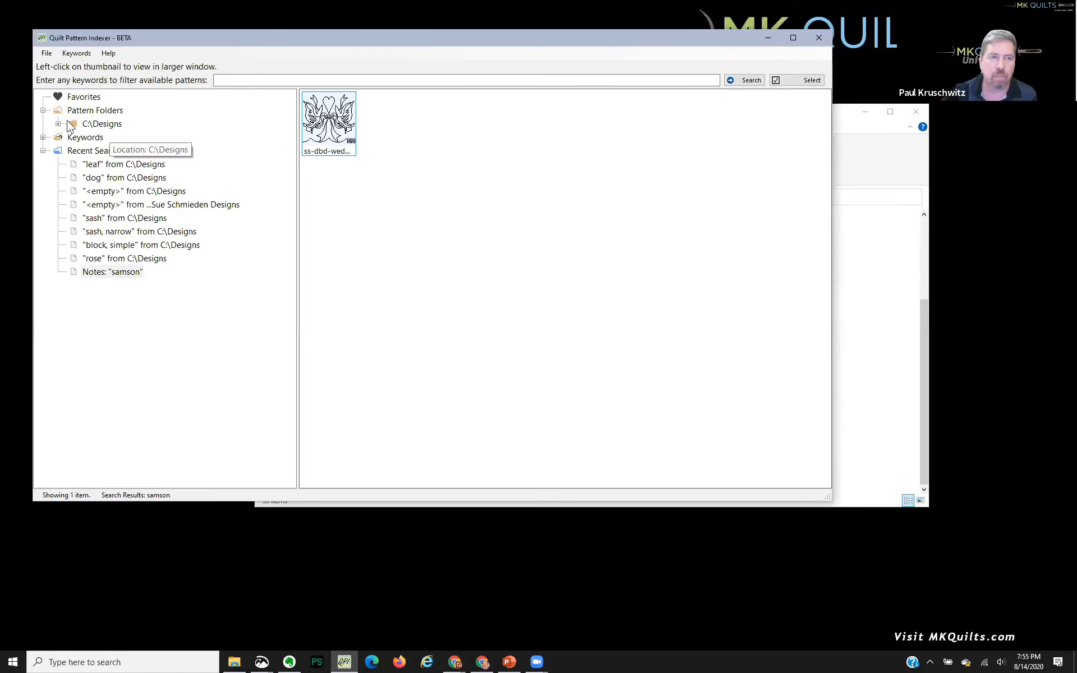
pyautogui.click(101, 124)
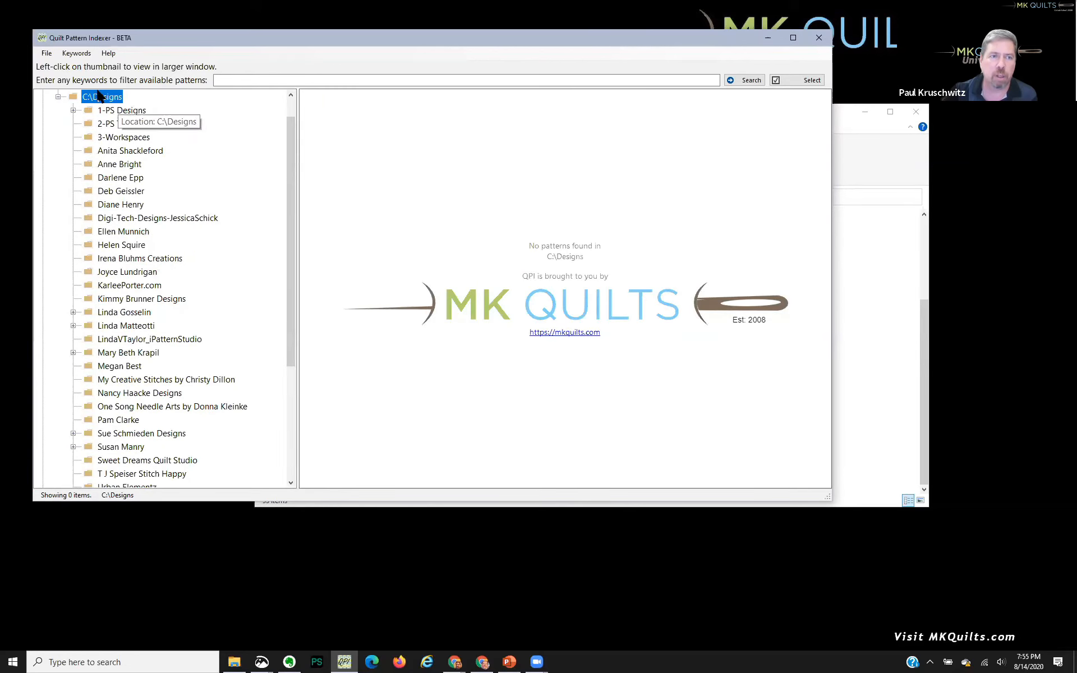
# Create the purchased patterns folder and its link inside C:\Designs
pyautogui.click(77, 53)
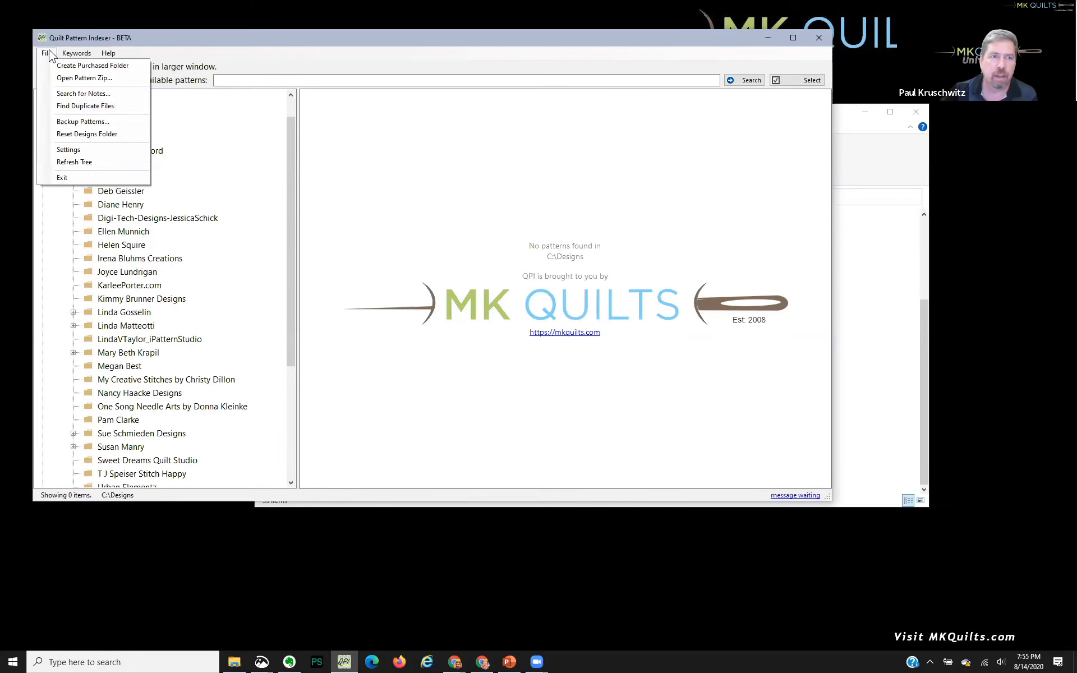
pyautogui.click(84, 65)
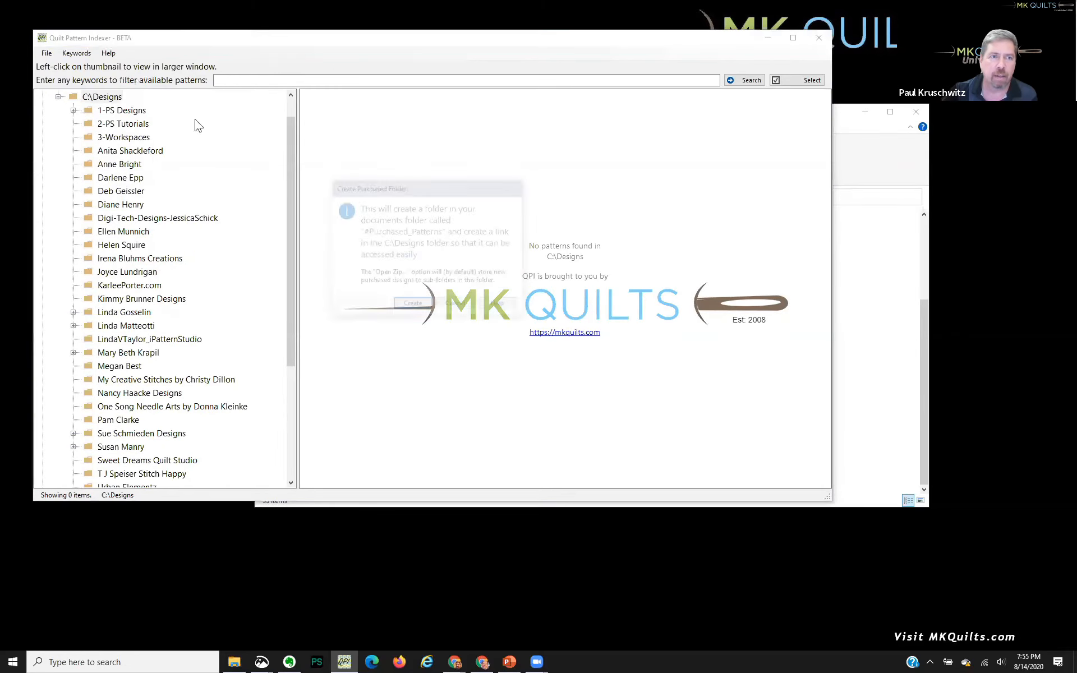
pyautogui.click(413, 306)
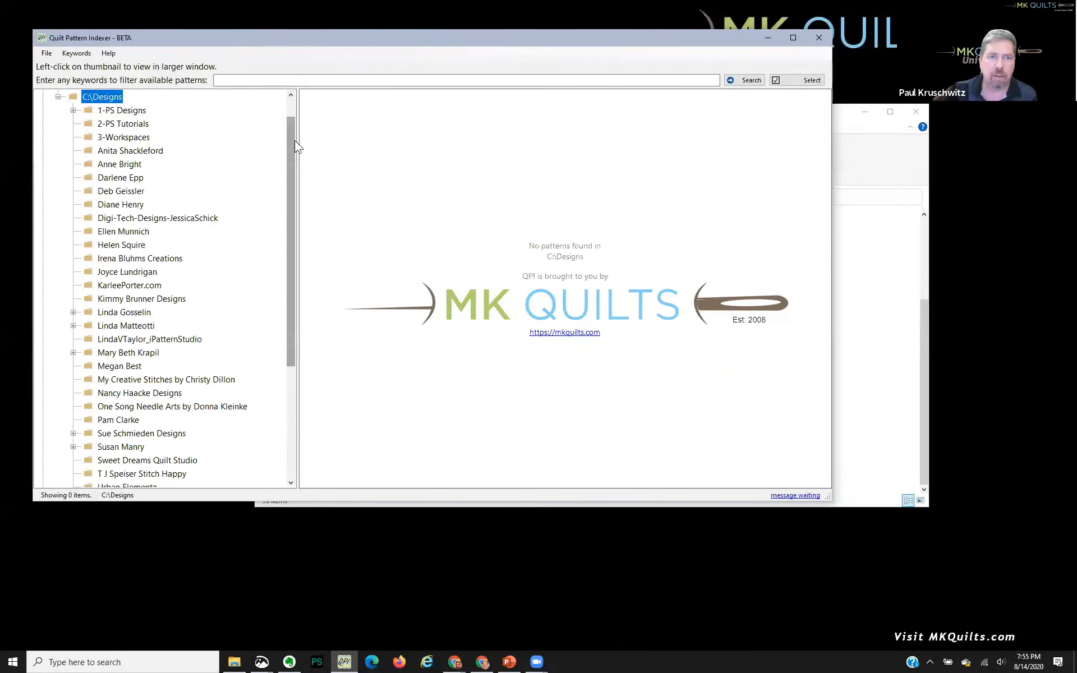
# Refresh the folder tree and expand #Purchased_Patterns under C:\Designs to review its subfolders
pyautogui.moveTo(292, 133); pyautogui.dragTo(292, 108)
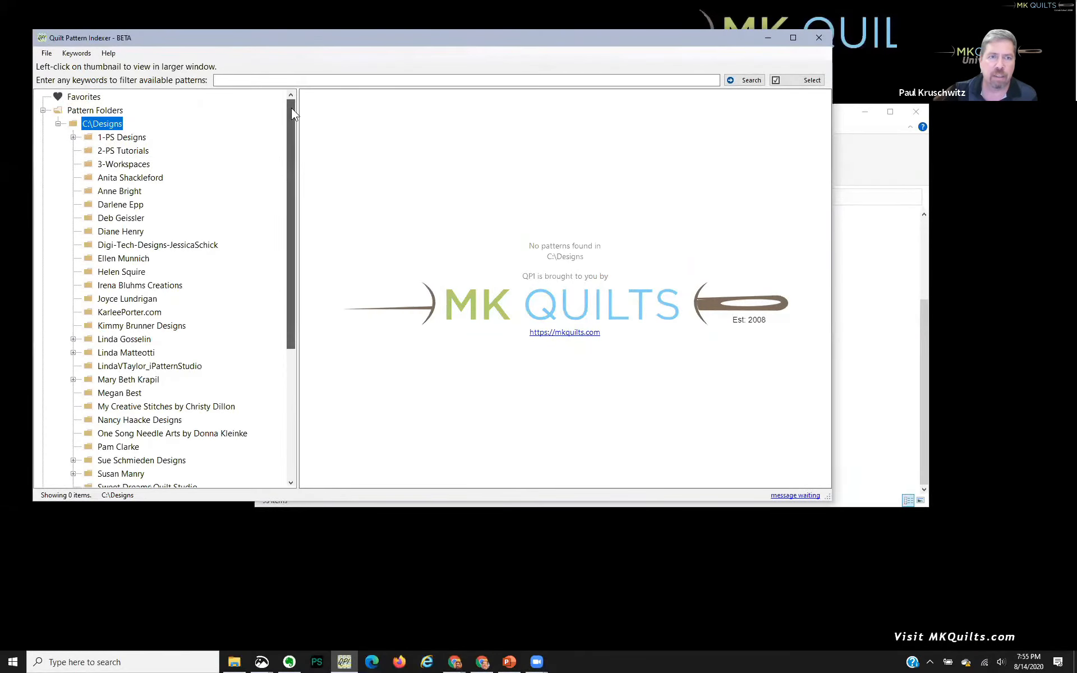
pyautogui.click(47, 53)
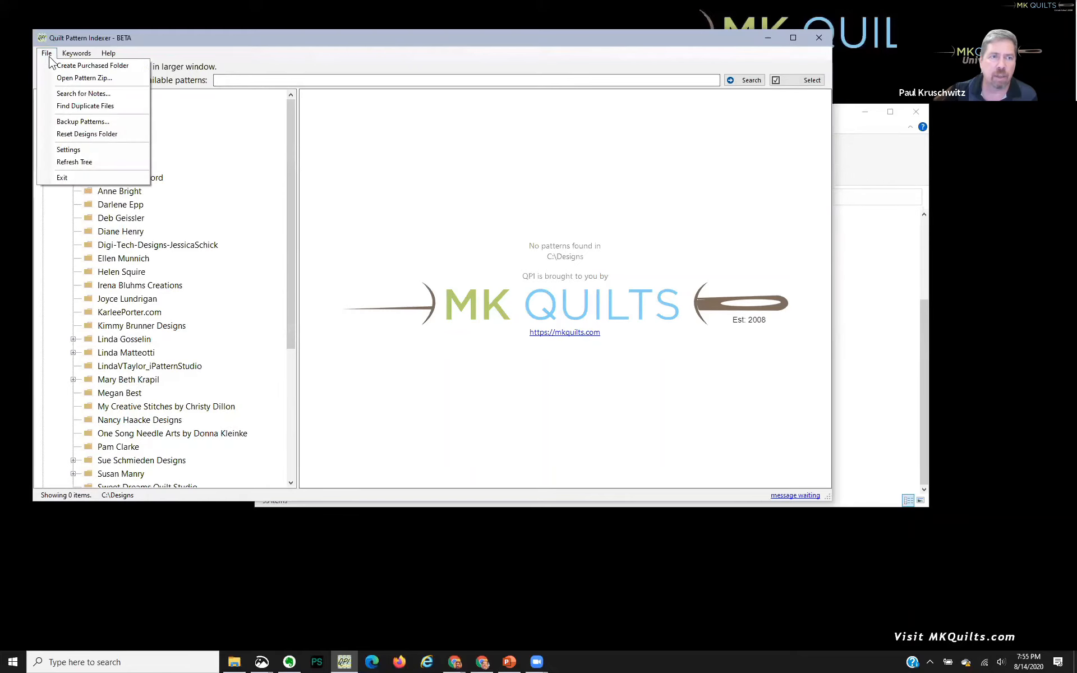
pyautogui.click(79, 162)
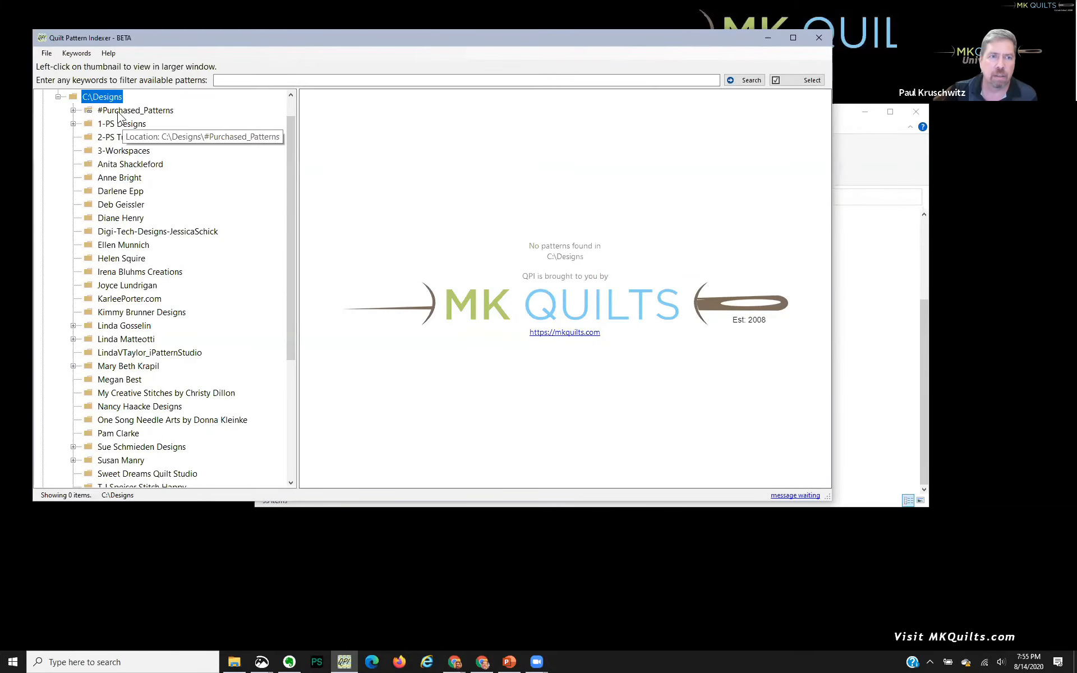
pyautogui.click(118, 112)
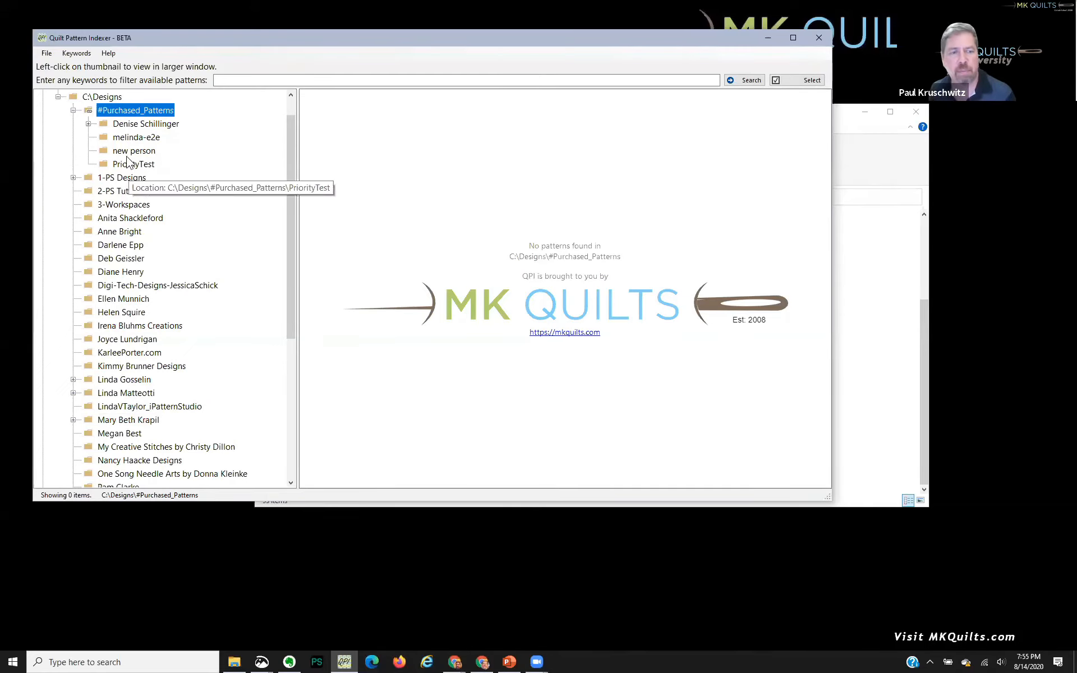
pyautogui.scroll(1, 144, 211)
pyautogui.scroll(-1, 144, 207)
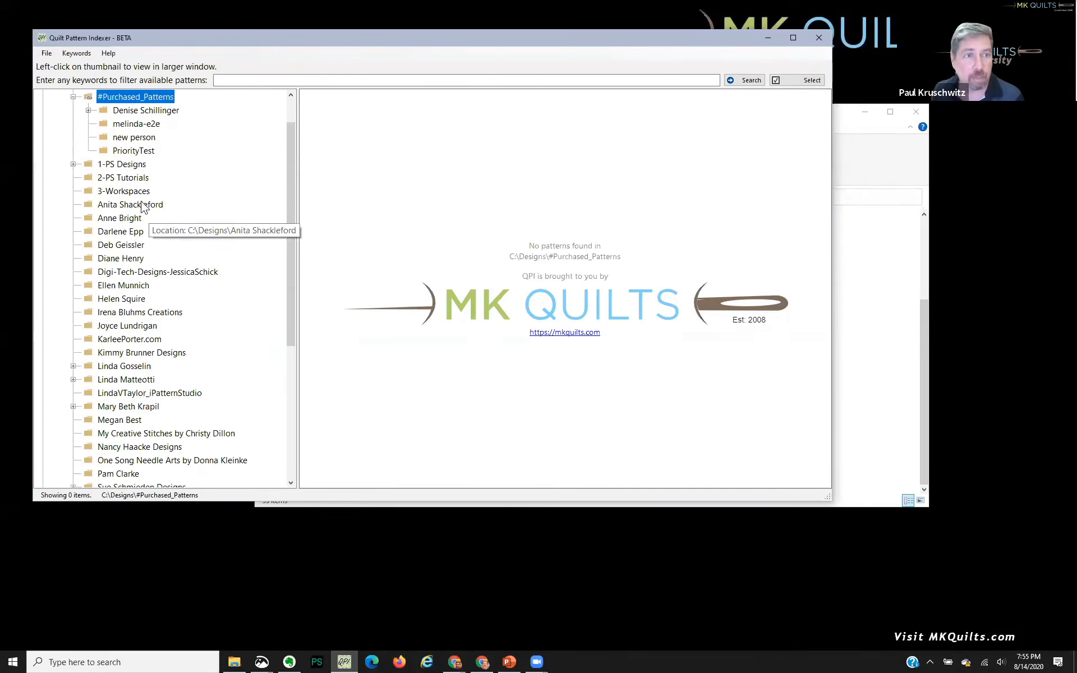
# Open the settings to review the indexed folders and openable formats
pyautogui.click(47, 54)
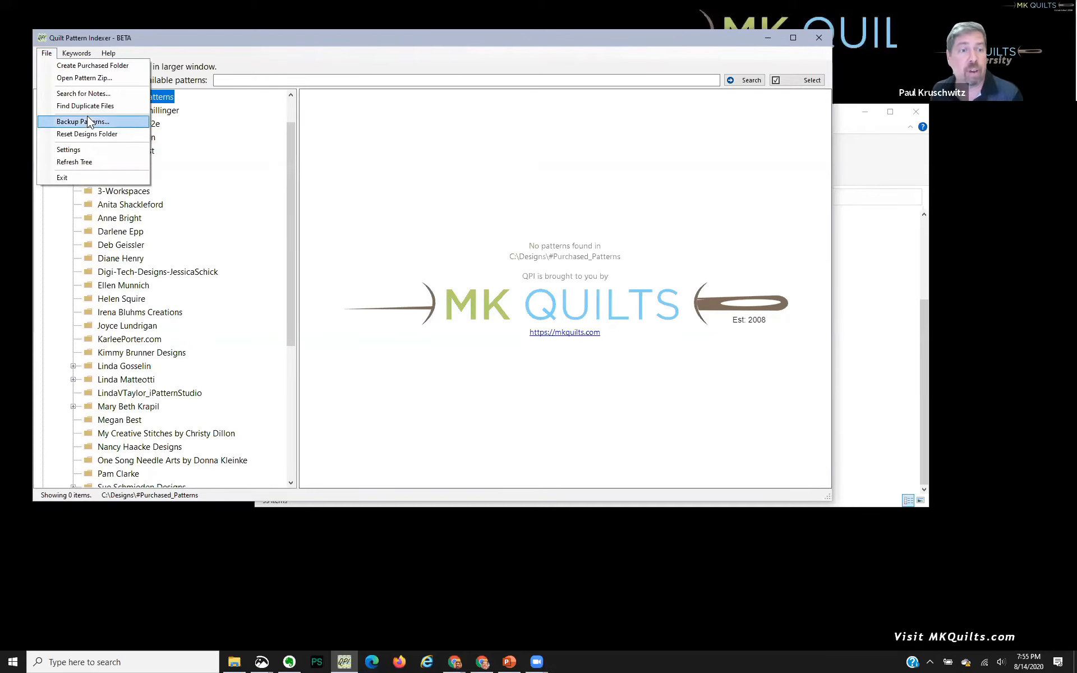
pyautogui.click(83, 149)
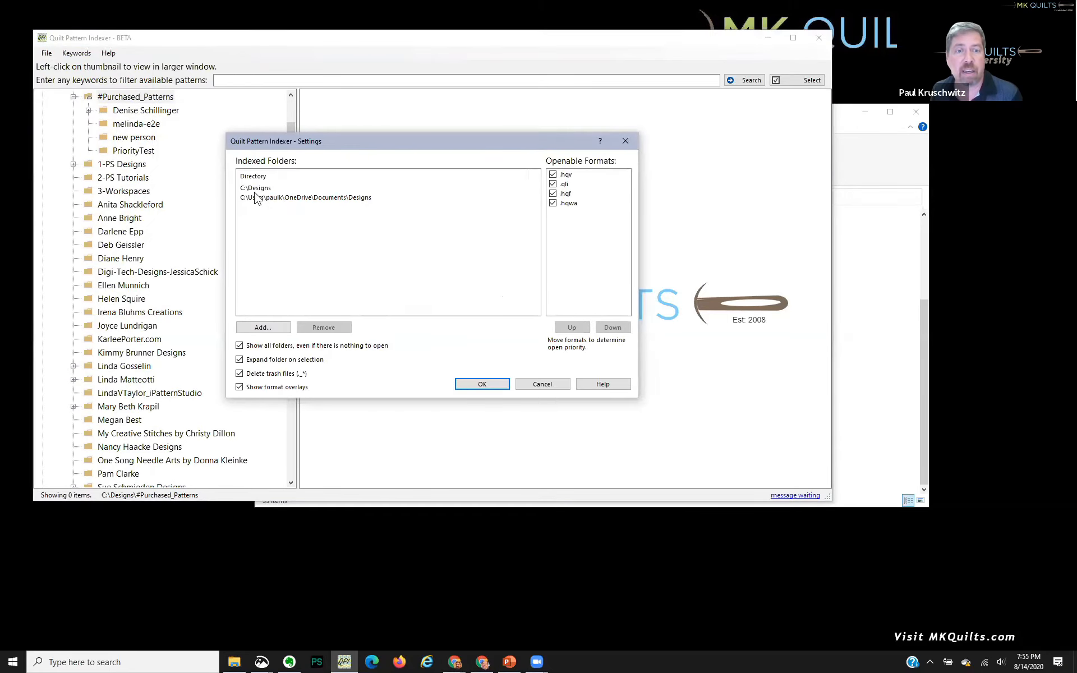
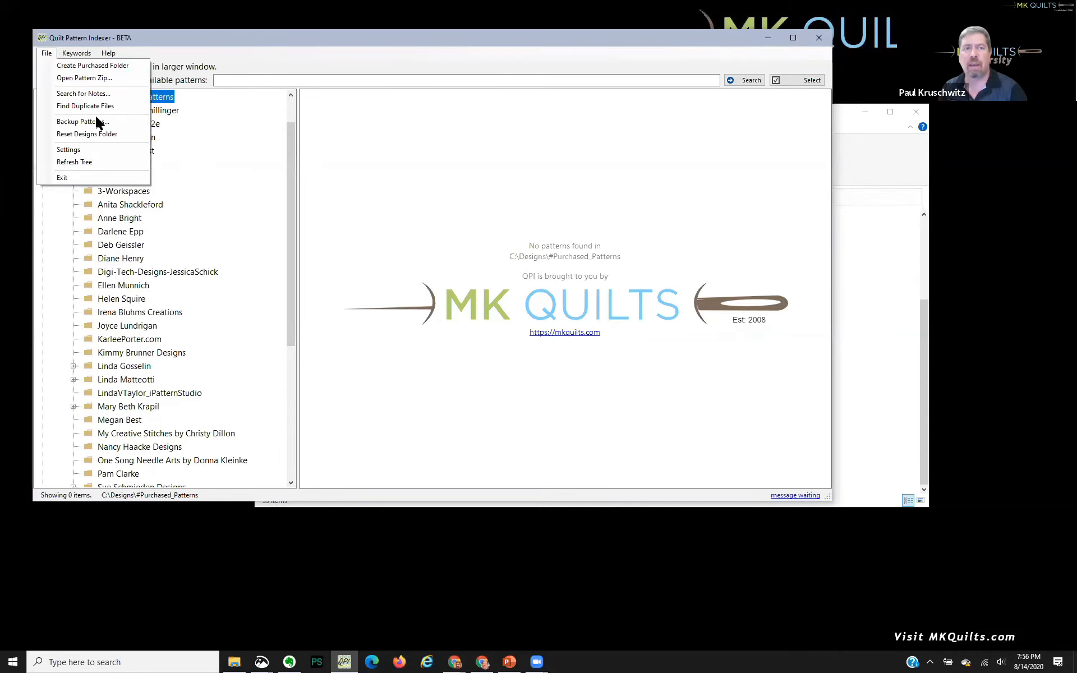
# Display the patterns of the designer folder following 3-Workspaces, view the separated feather wreath enlarged, and close the preview
pyautogui.click(157, 206)
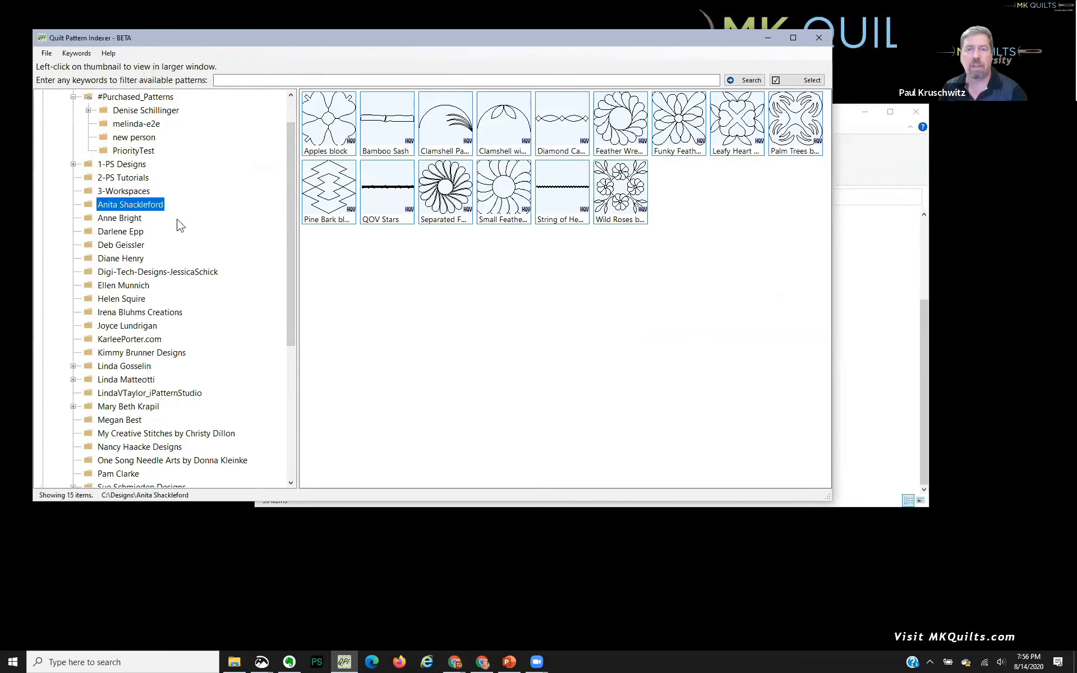
pyautogui.click(443, 197)
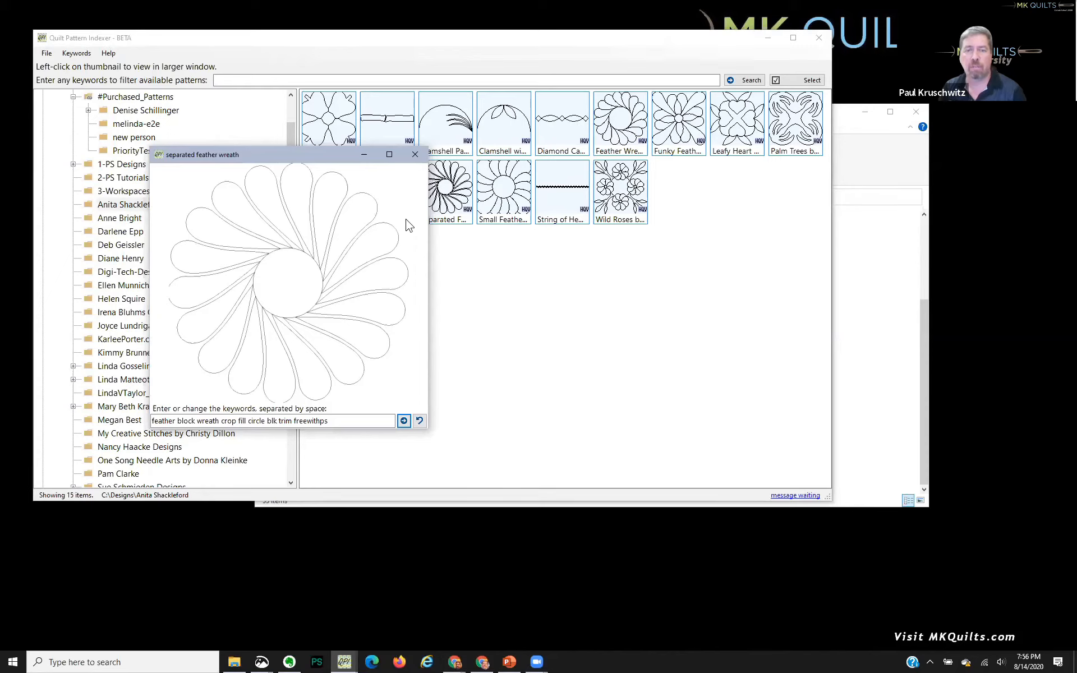
pyautogui.click(412, 157)
# Display the Blocks folder in 1-PS Designs and regenerate its thumbnails
pyautogui.click(130, 165)
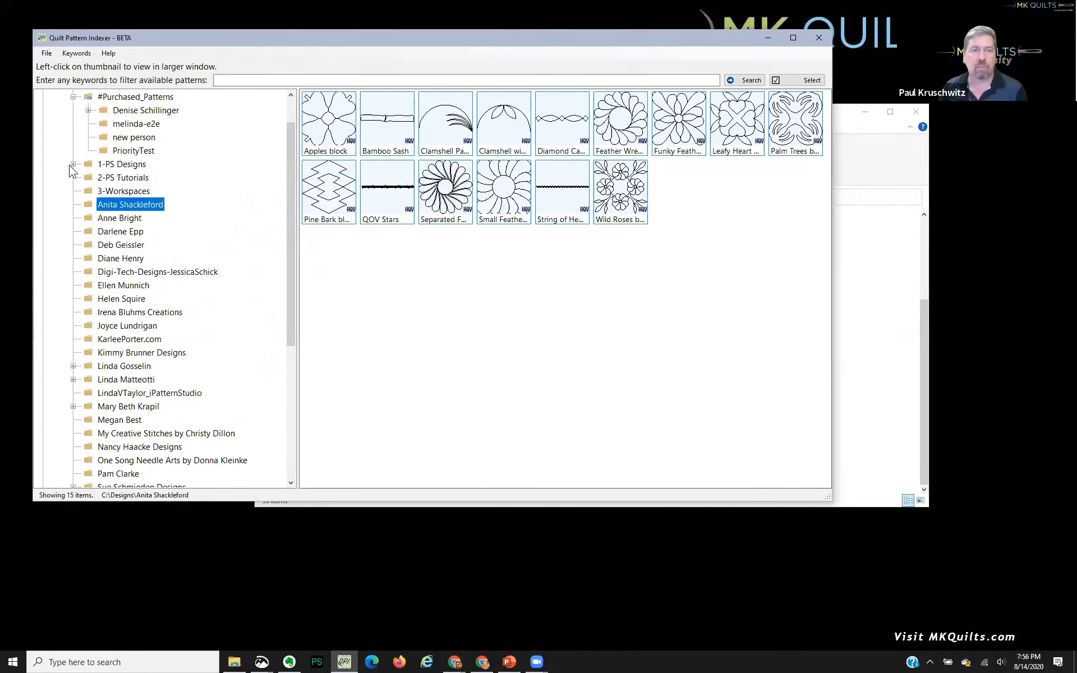
pyautogui.click(73, 165)
pyautogui.click(124, 178)
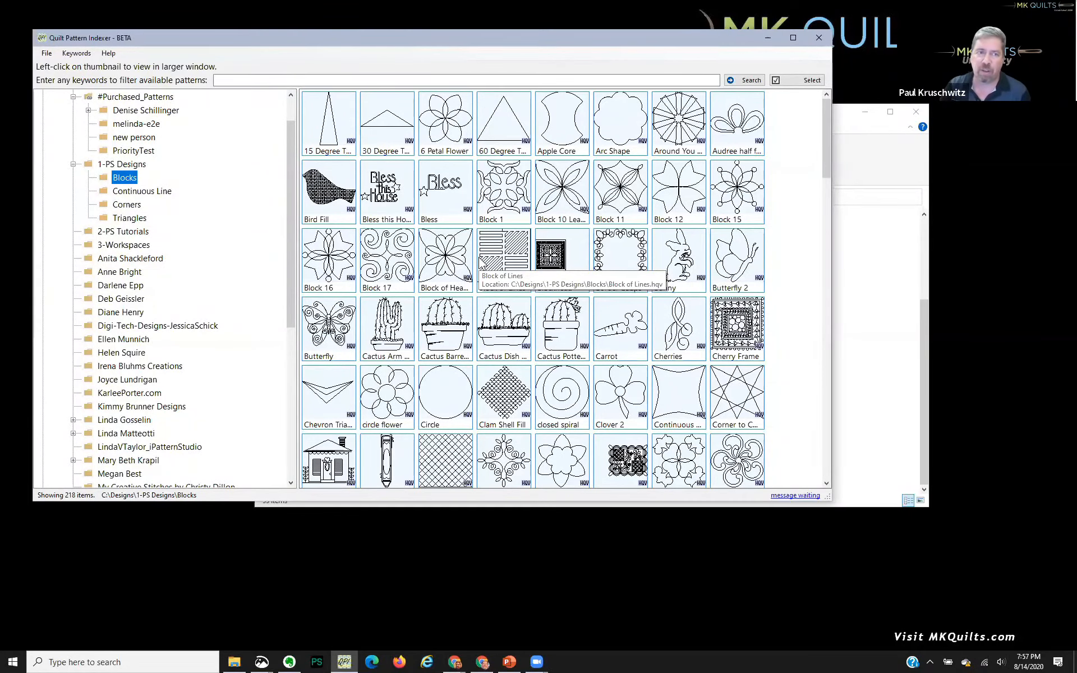
pyautogui.rightClick(129, 182)
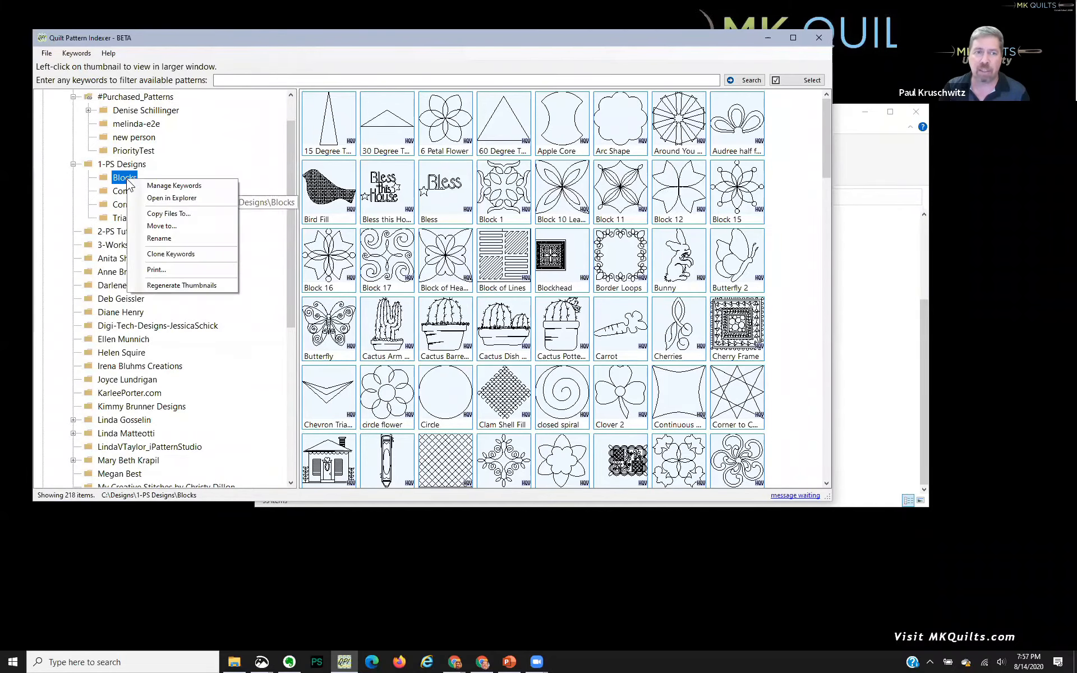
pyautogui.click(186, 286)
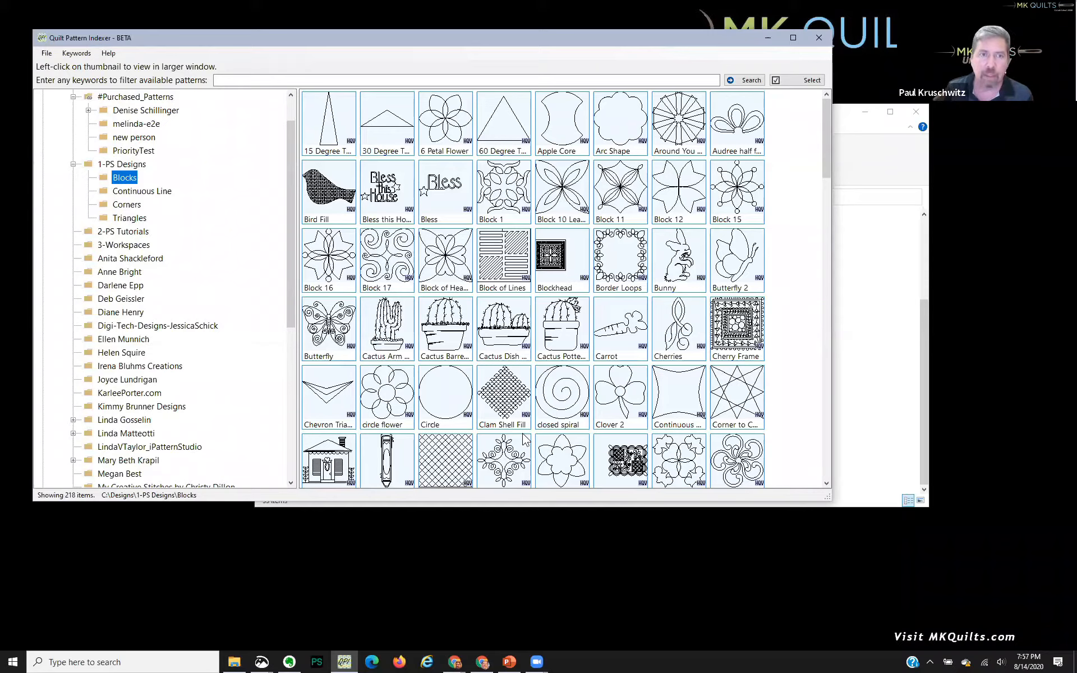
# Review the keyword synchronization options for USB devices and close the dialog
pyautogui.click(78, 55)
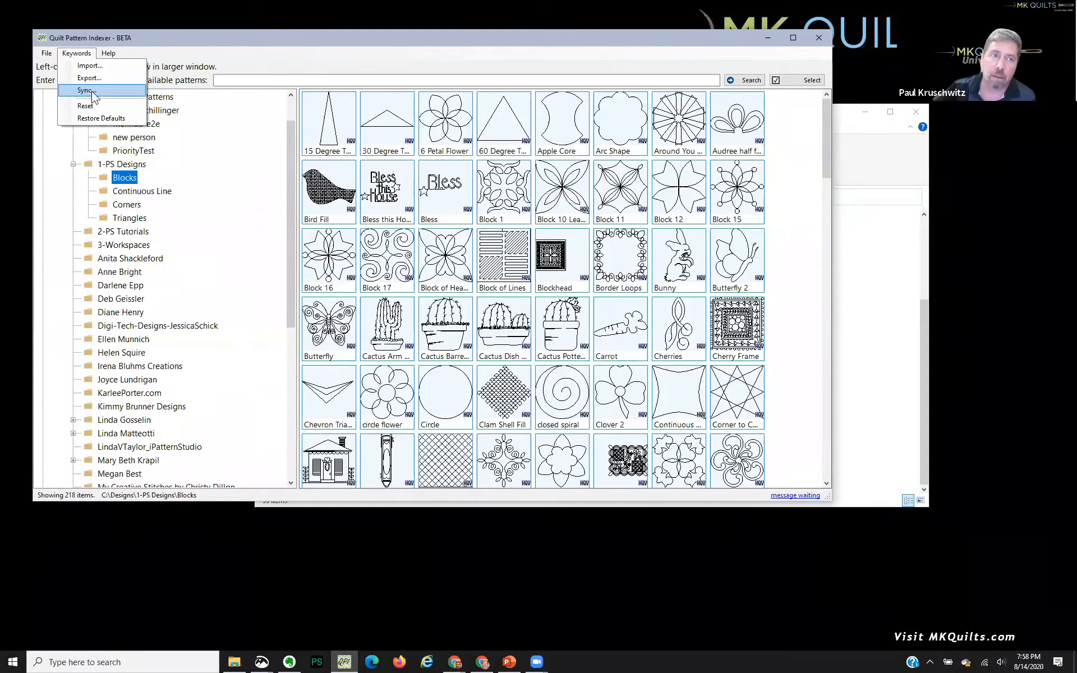
pyautogui.click(86, 90)
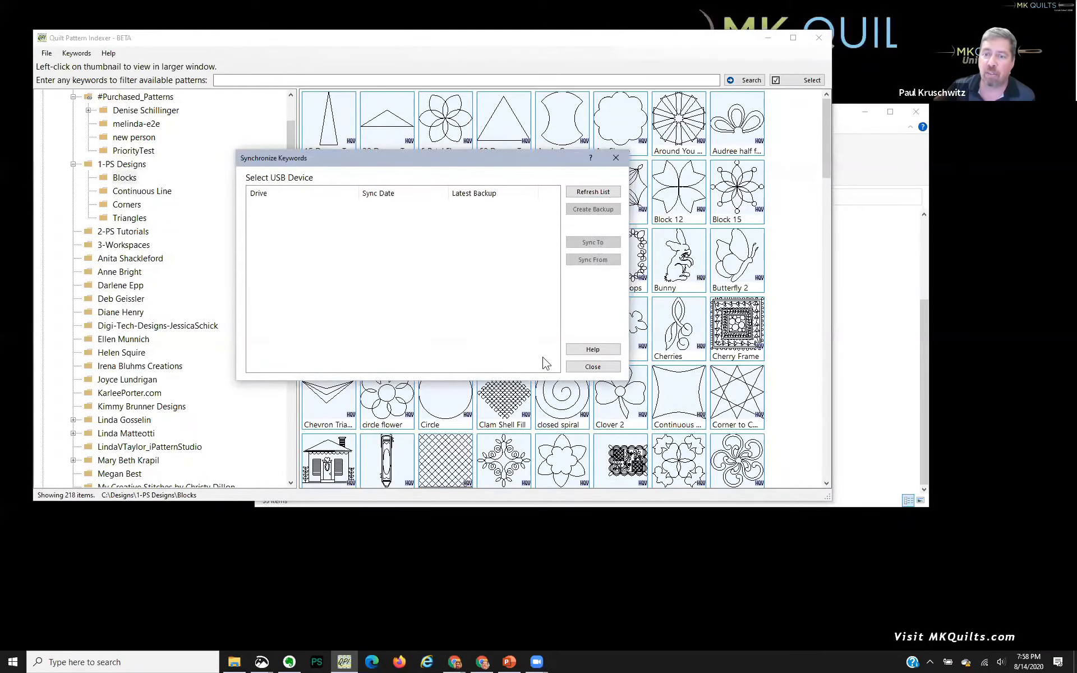
pyautogui.click(593, 367)
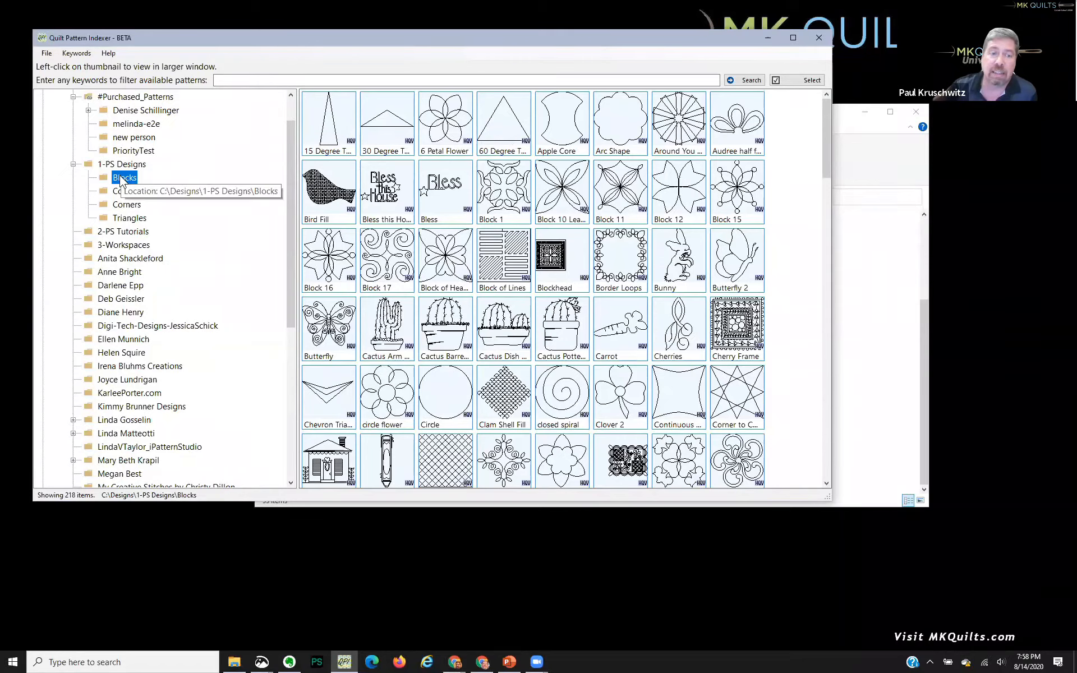
# Restore the default keywords used by MK and answer the confirmation
pyautogui.click(84, 54)
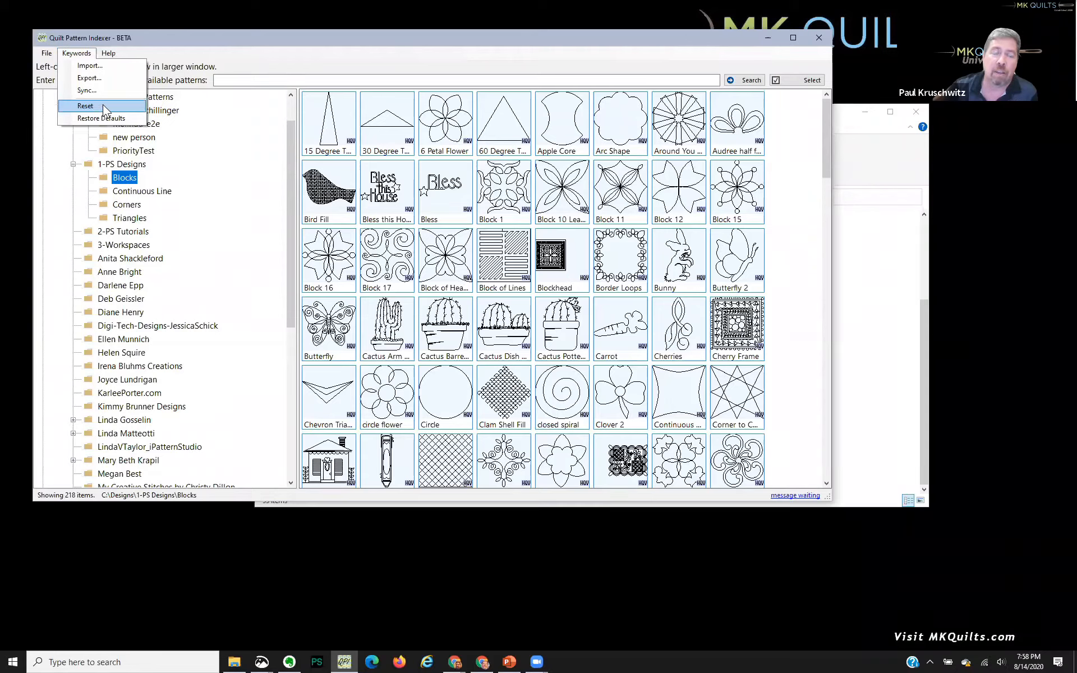
pyautogui.click(105, 120)
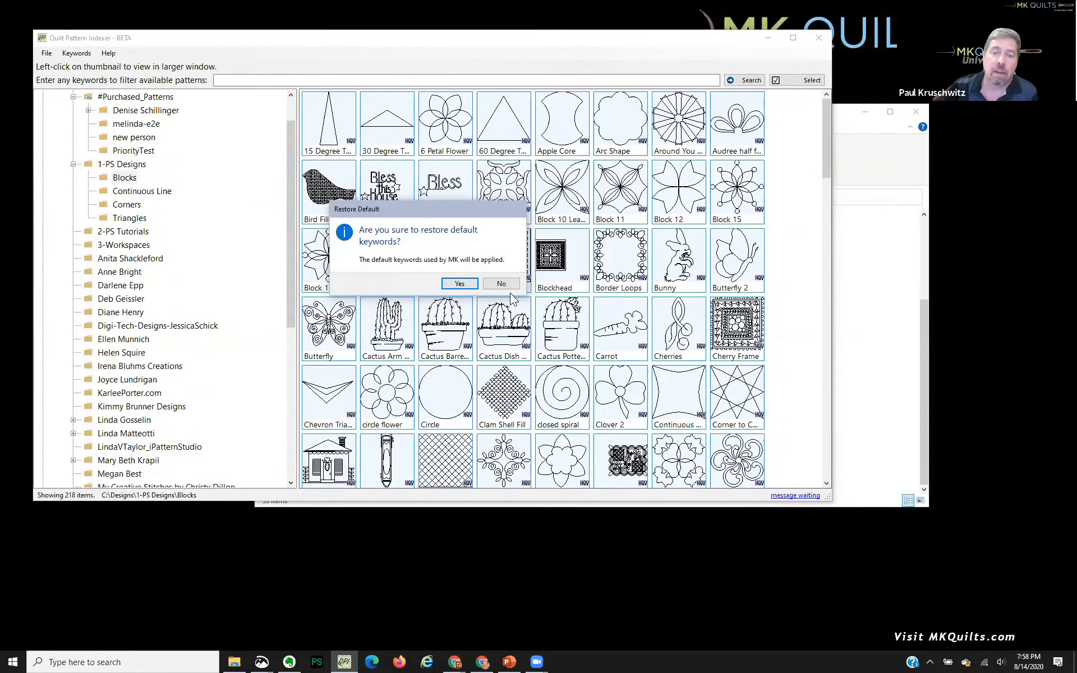
pyautogui.click(460, 283)
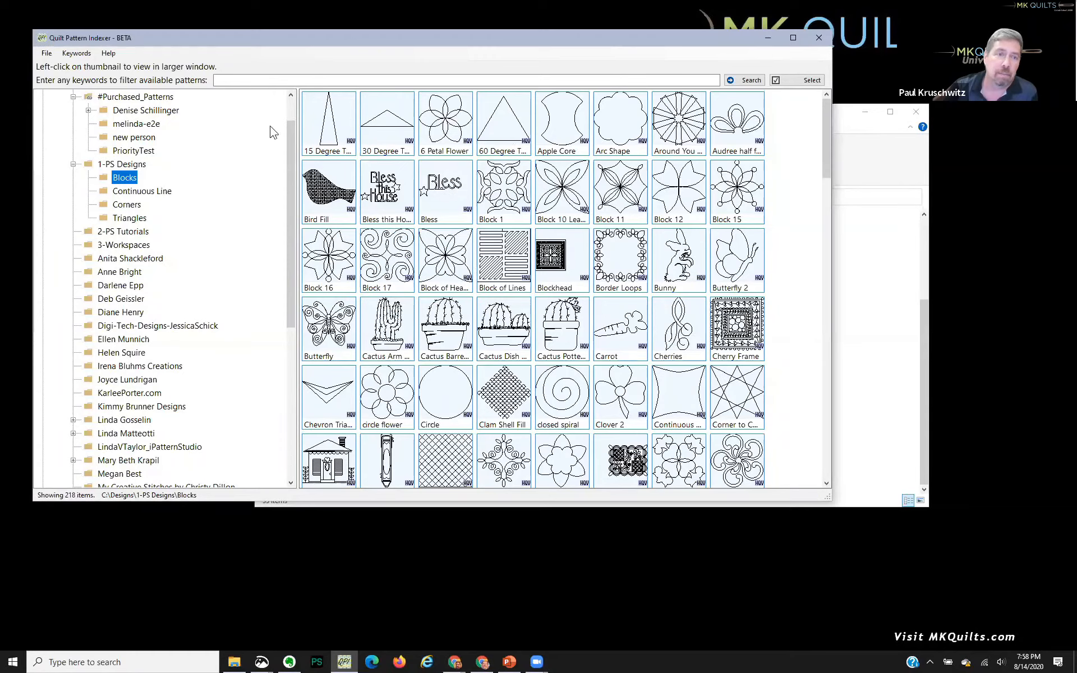
# Export the keywords to C:\temp as a QPI storage file named safty
pyautogui.click(78, 53)
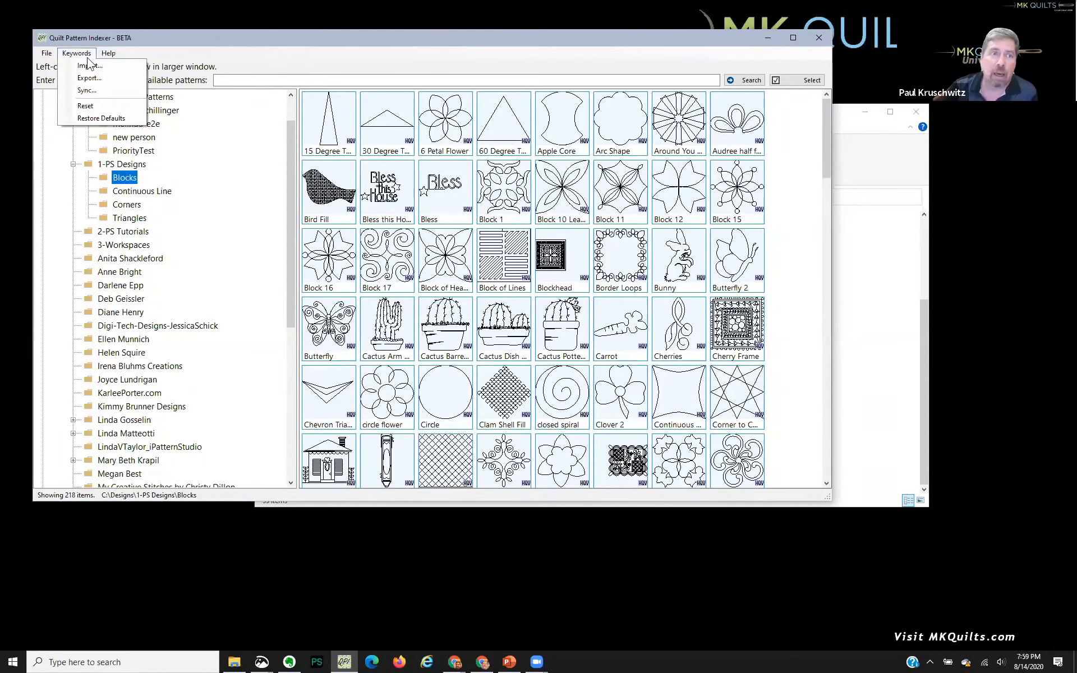
pyautogui.click(90, 79)
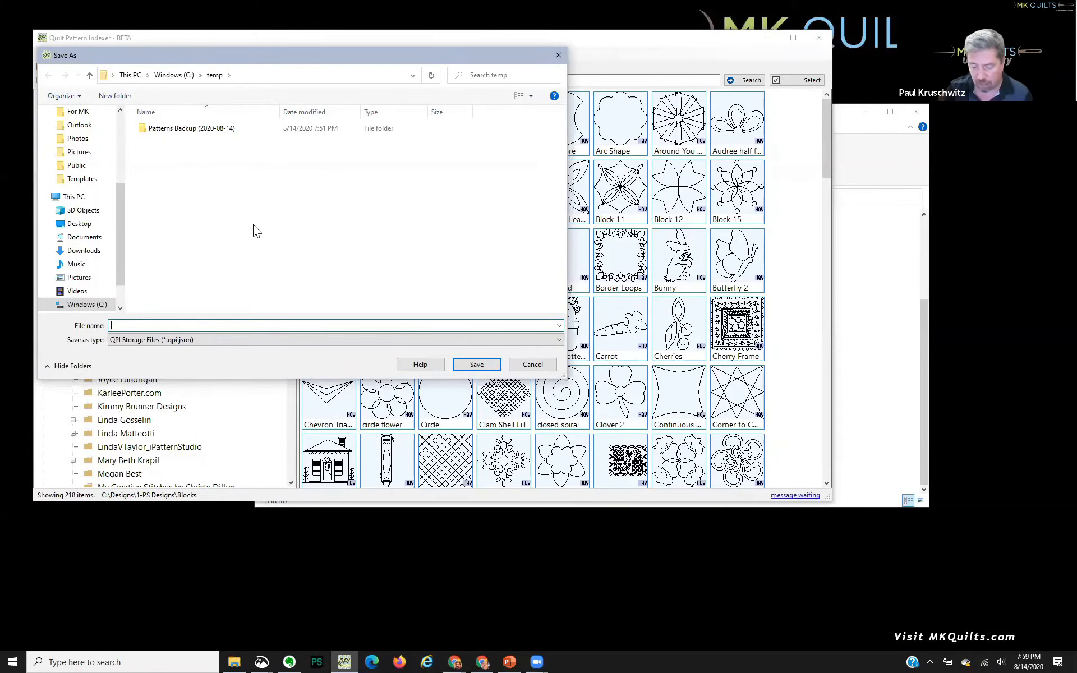
pyautogui.write('saft')
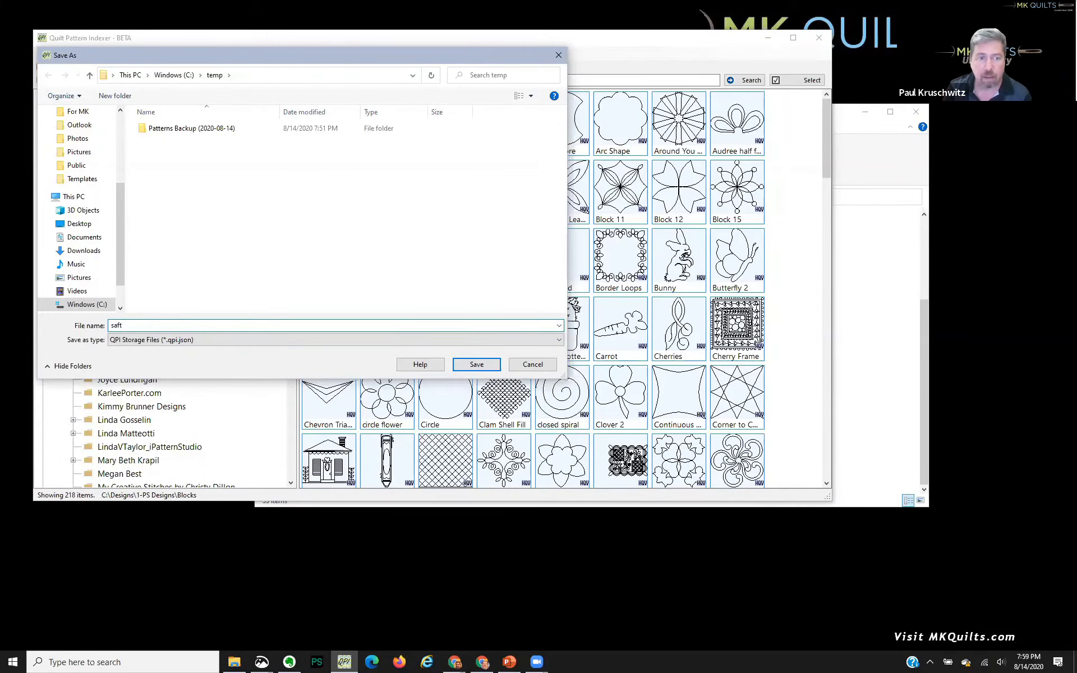
pyautogui.write('y')
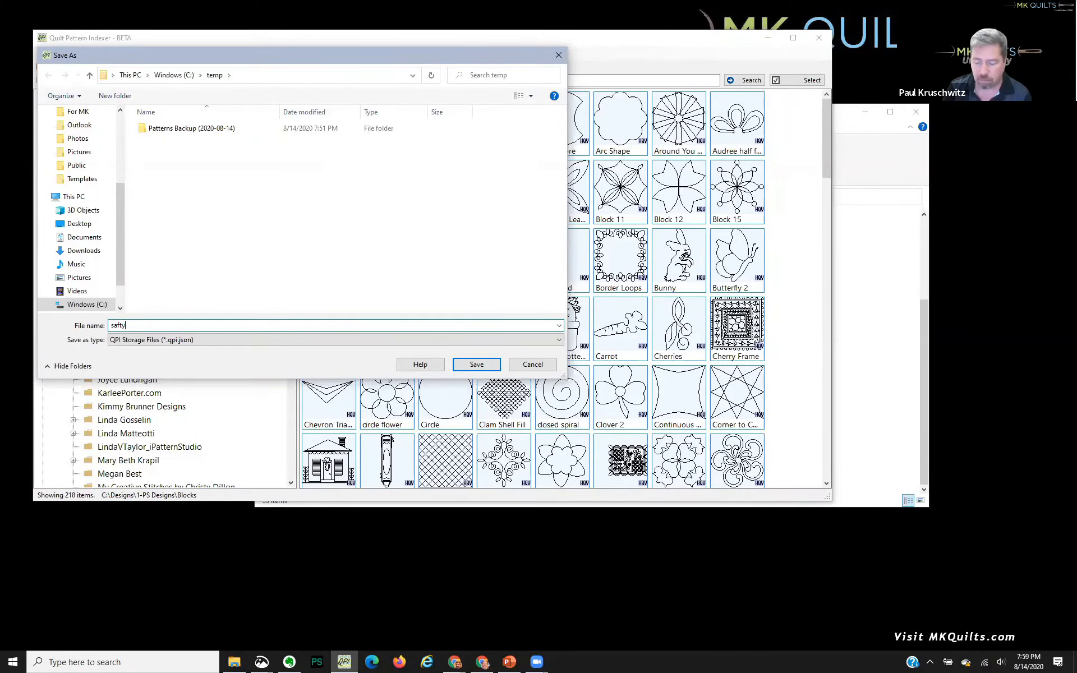
pyautogui.press('Return')
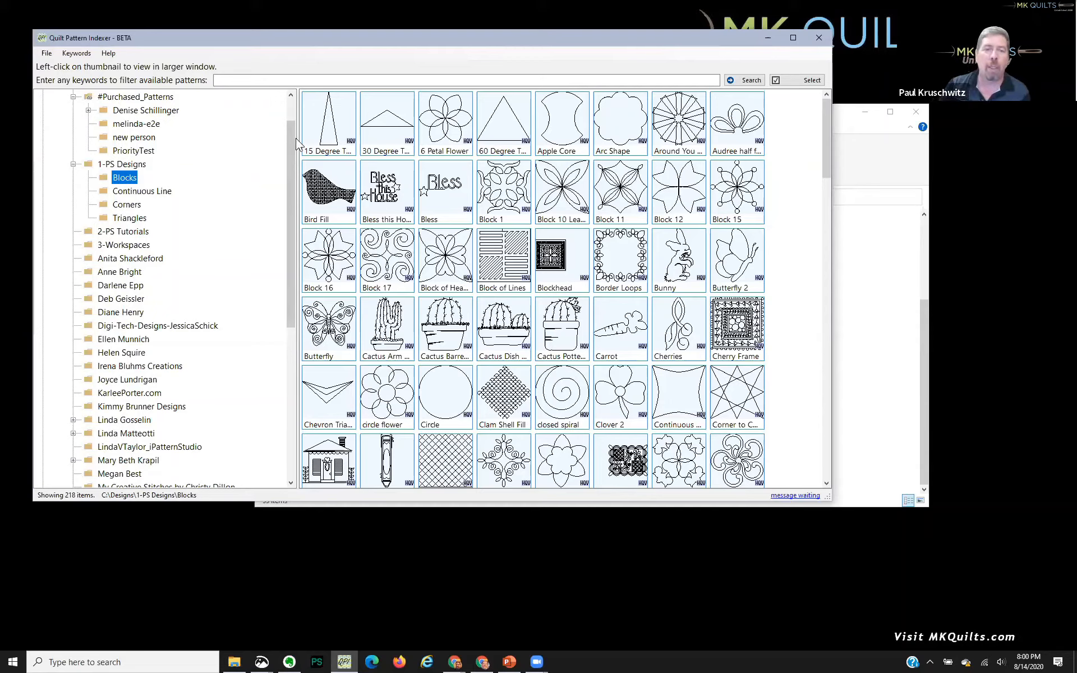
# Export the keywords to the Downloads folder with the presenter's first name as file name, and select the Pattern Folders root
pyautogui.scroll(1, 292, 150)
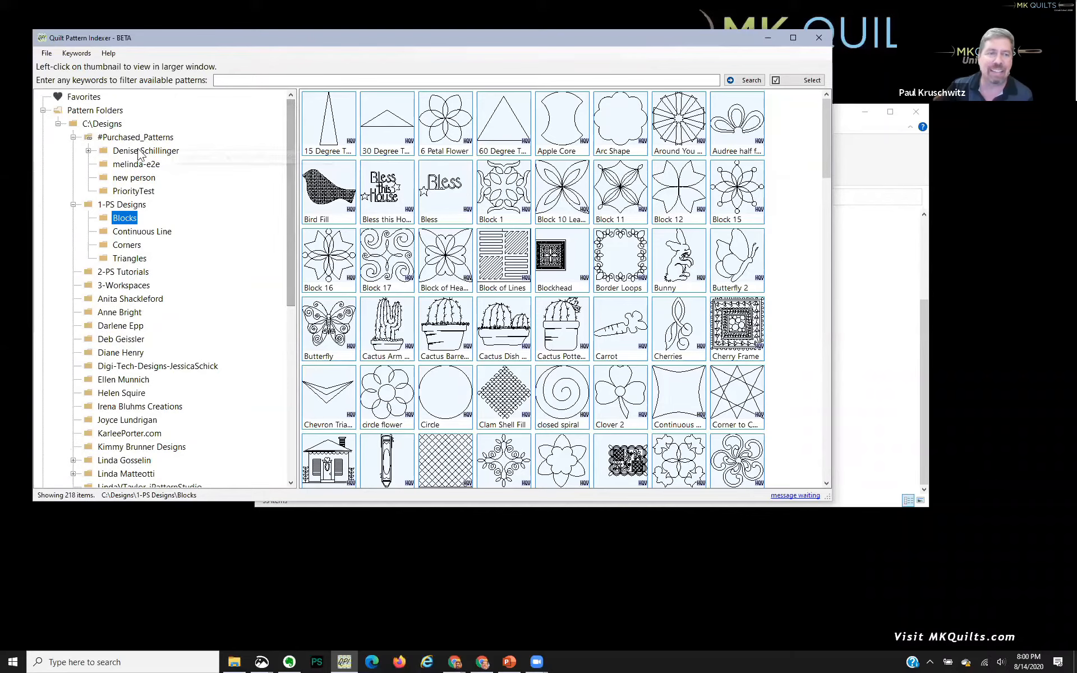
pyautogui.click(82, 55)
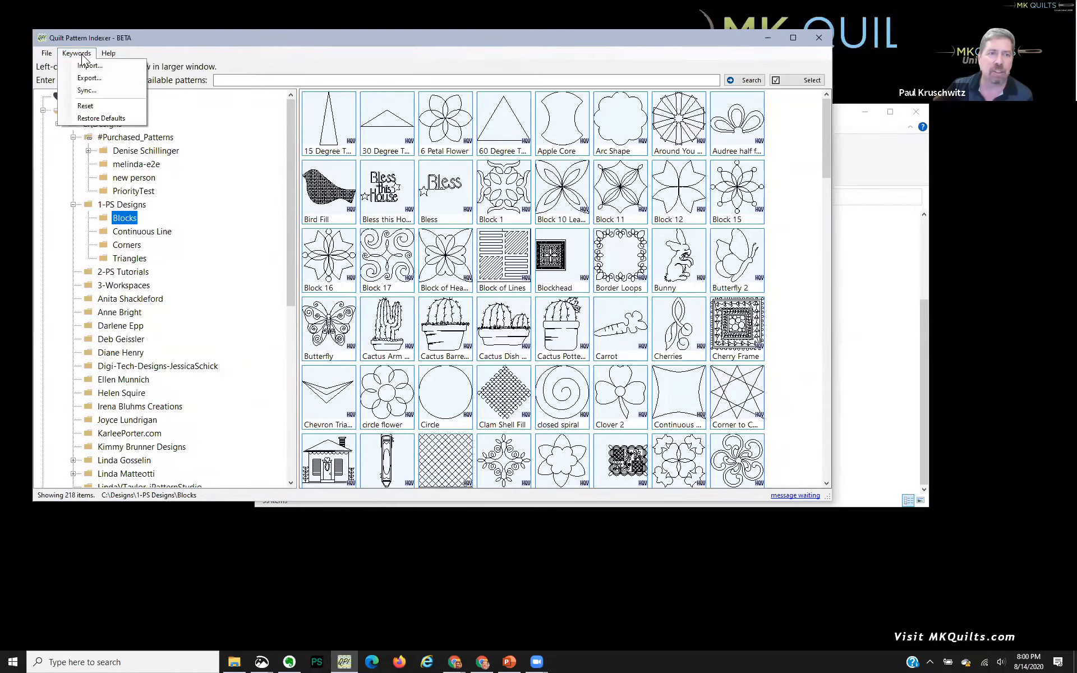
pyautogui.click(89, 78)
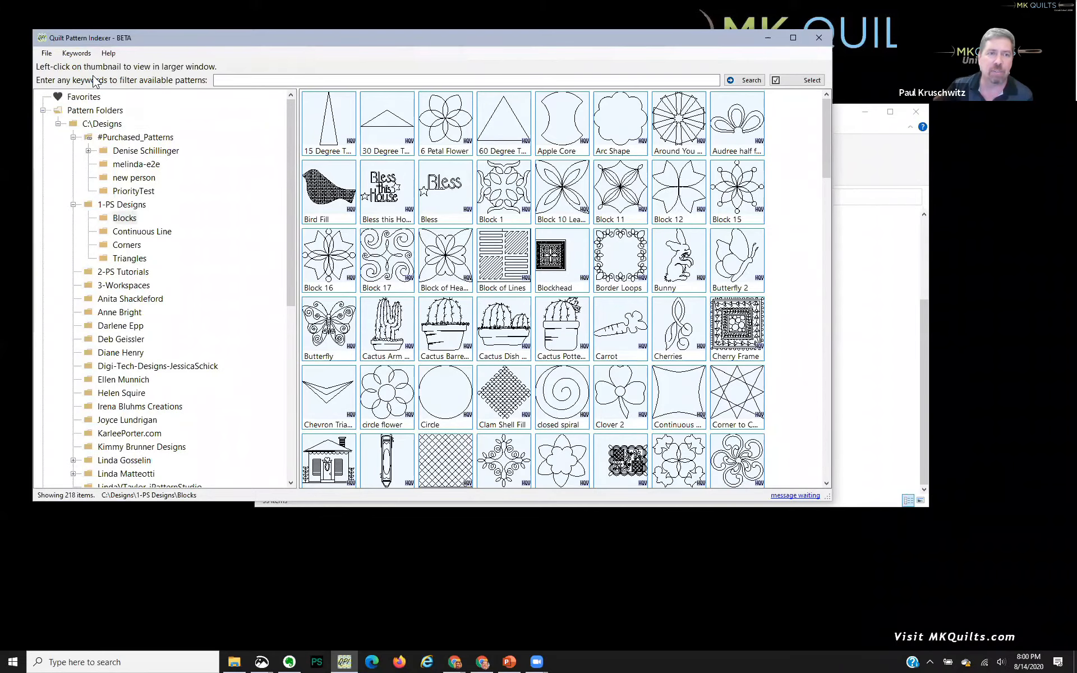
pyautogui.write('paul')
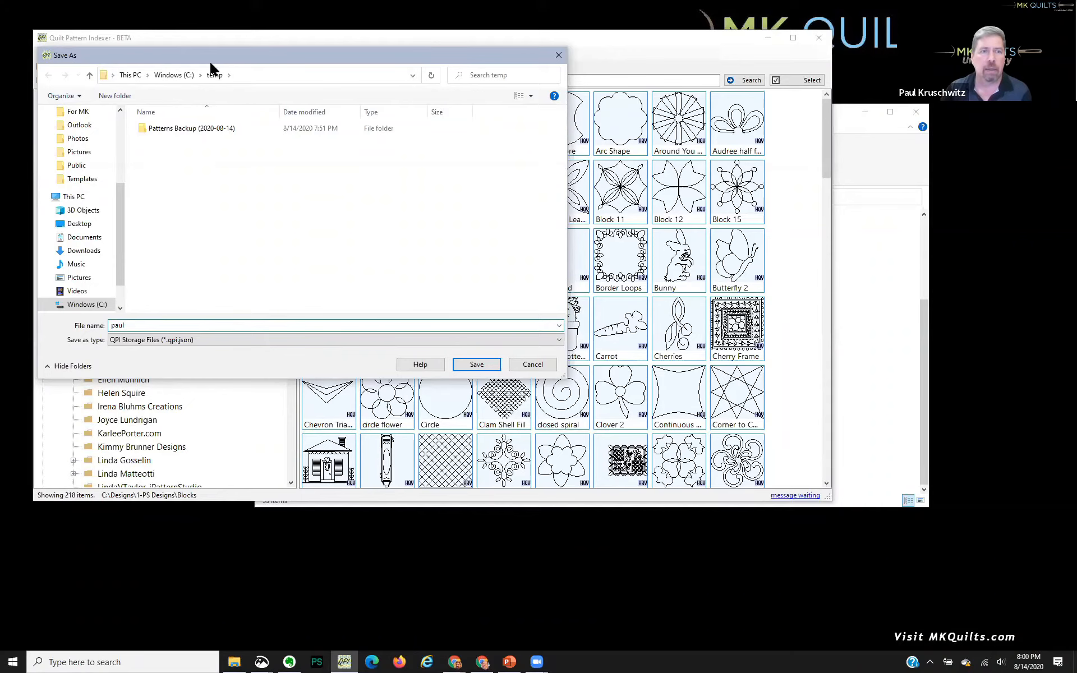
pyautogui.click(83, 251)
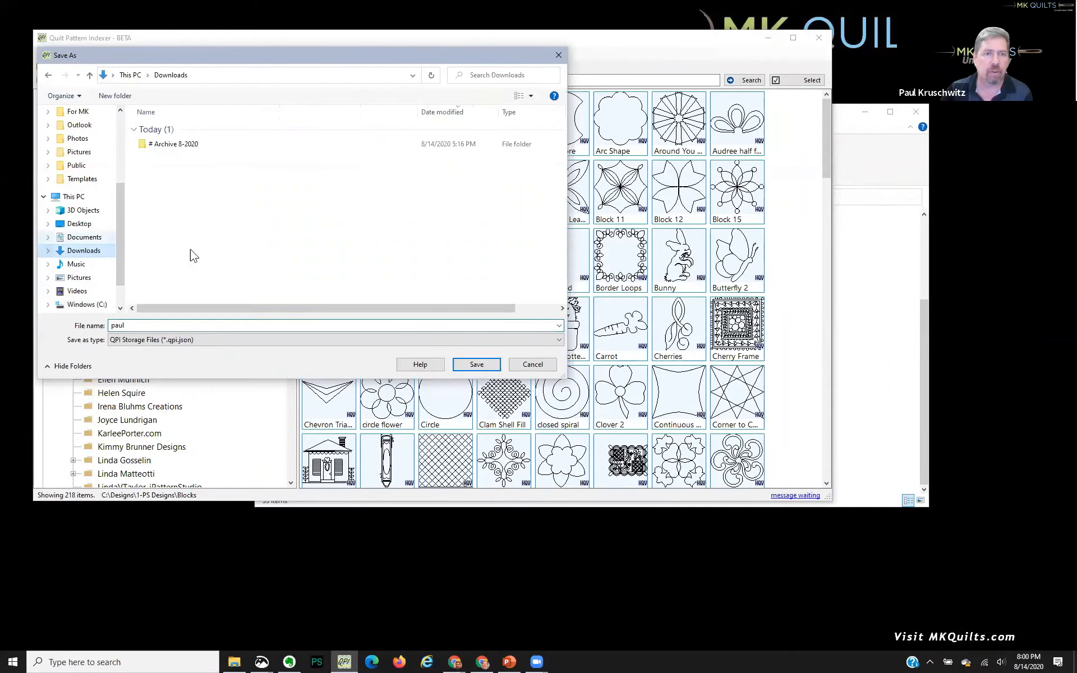
pyautogui.click(477, 364)
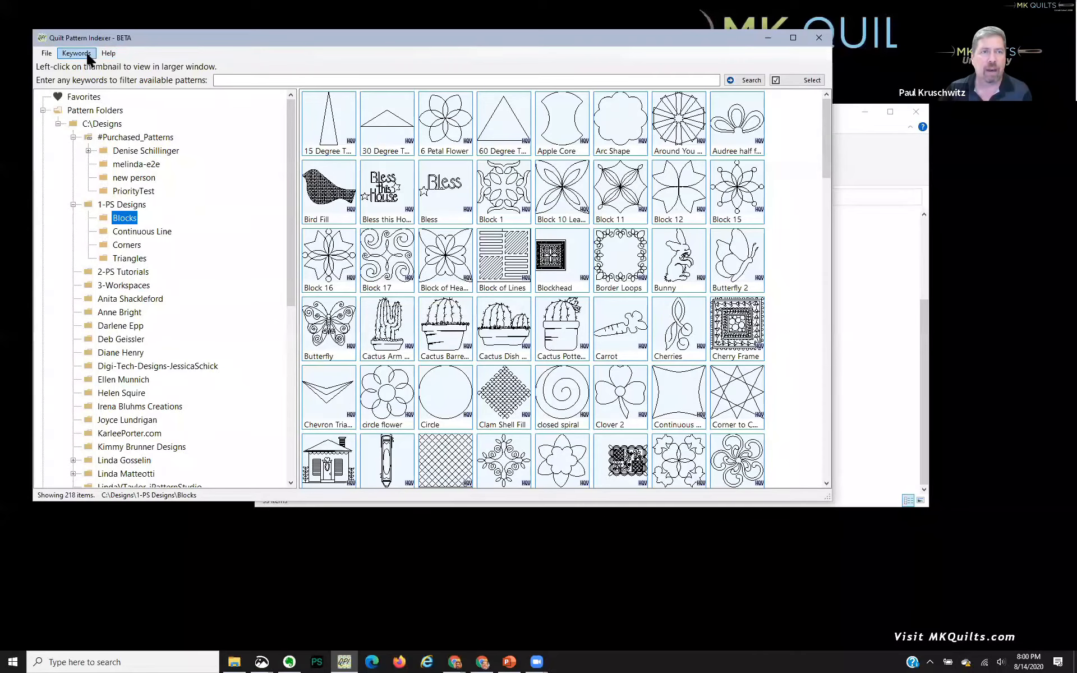
pyautogui.click(45, 113)
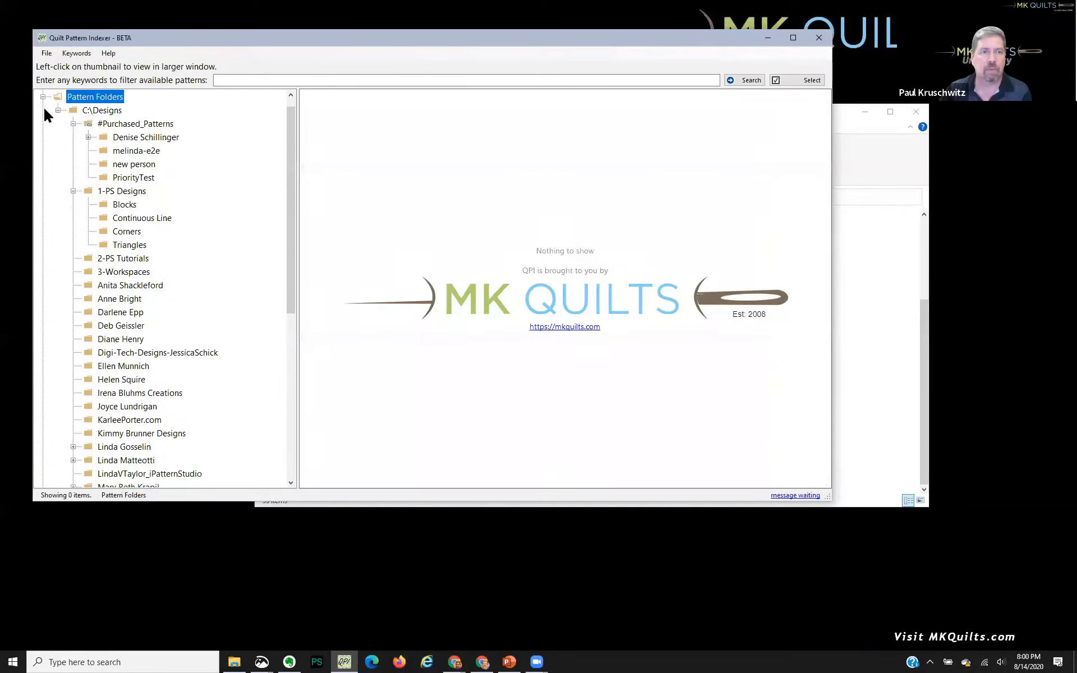
# Collapse C:\Designs, expand the keyword list, and reset all keywords, favorites and notes without making a backup
pyautogui.click(58, 111)
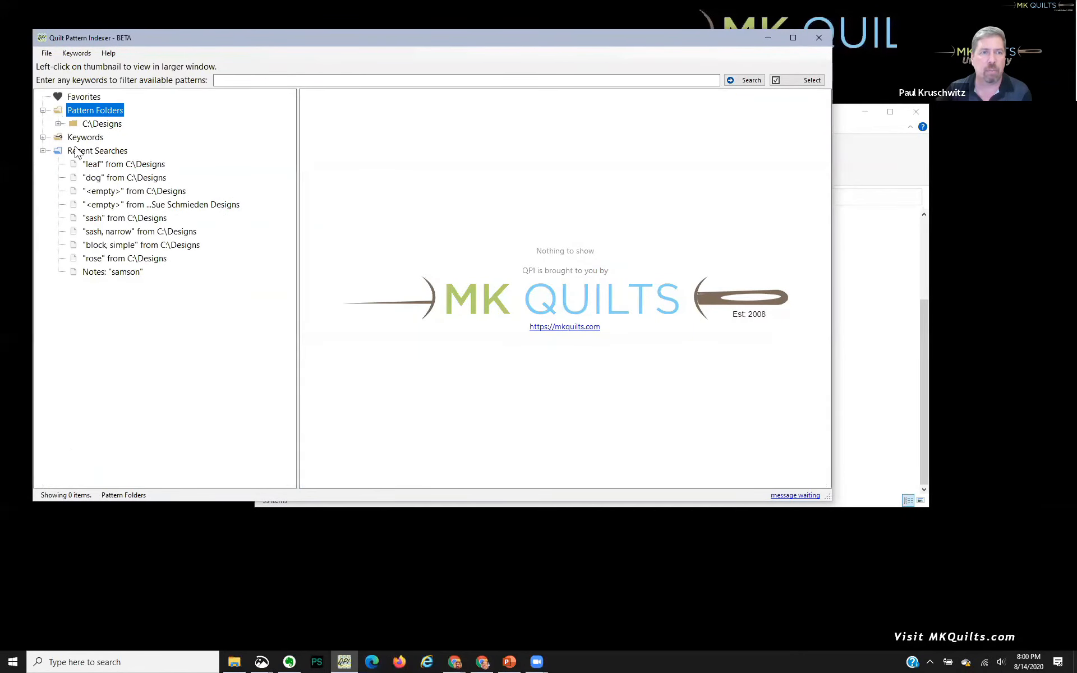
pyautogui.click(43, 136)
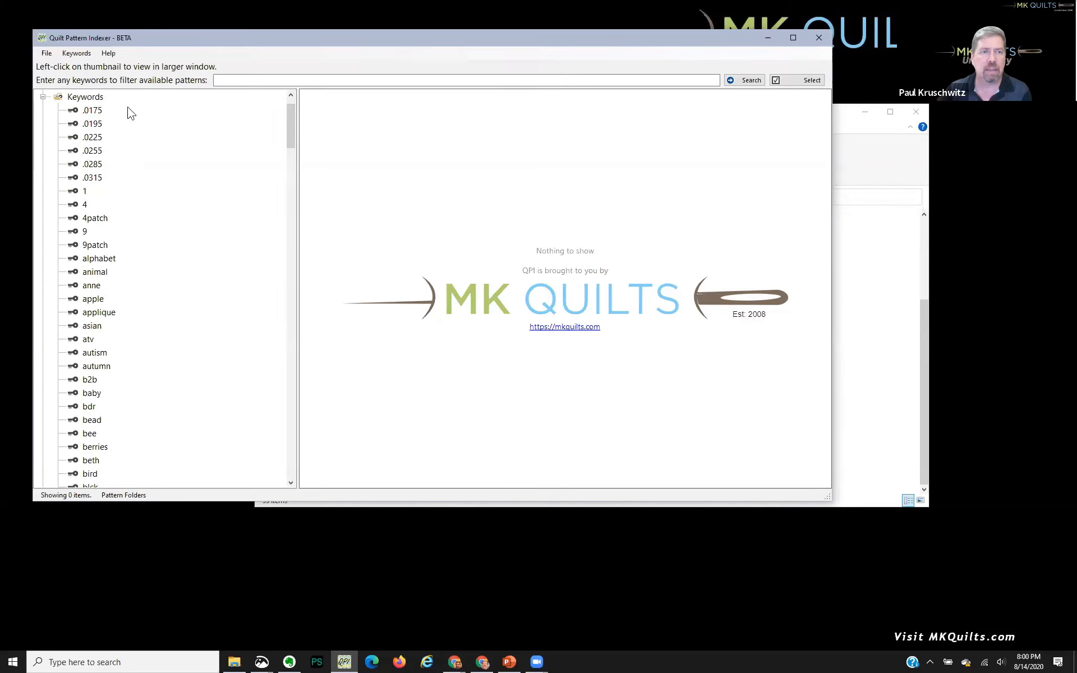
pyautogui.click(90, 54)
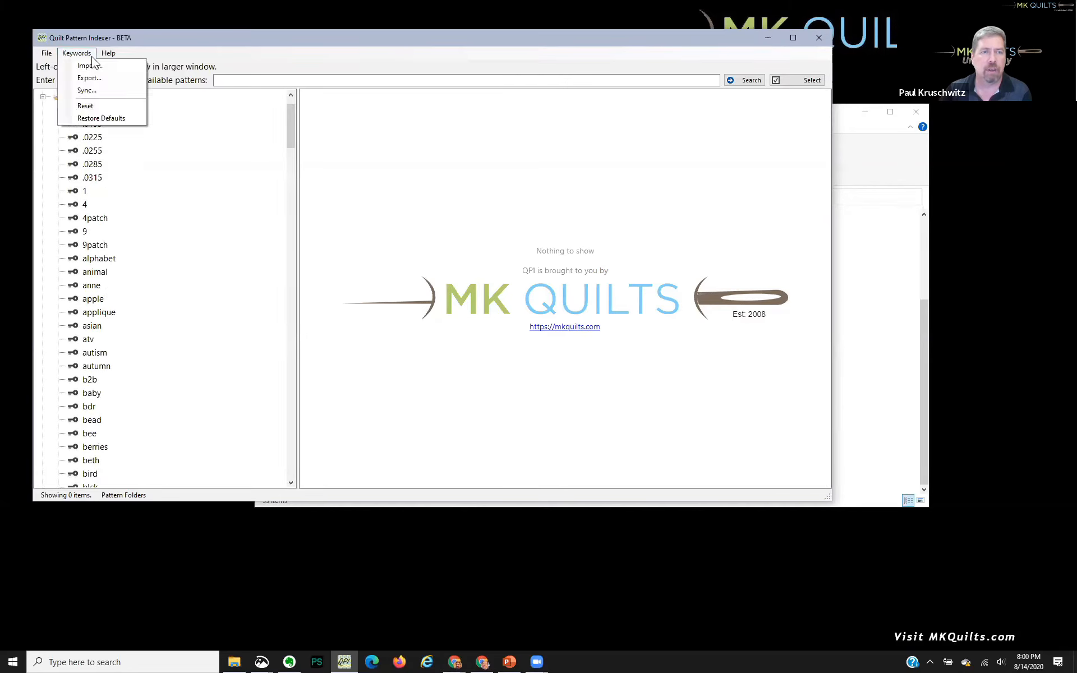
pyautogui.click(99, 107)
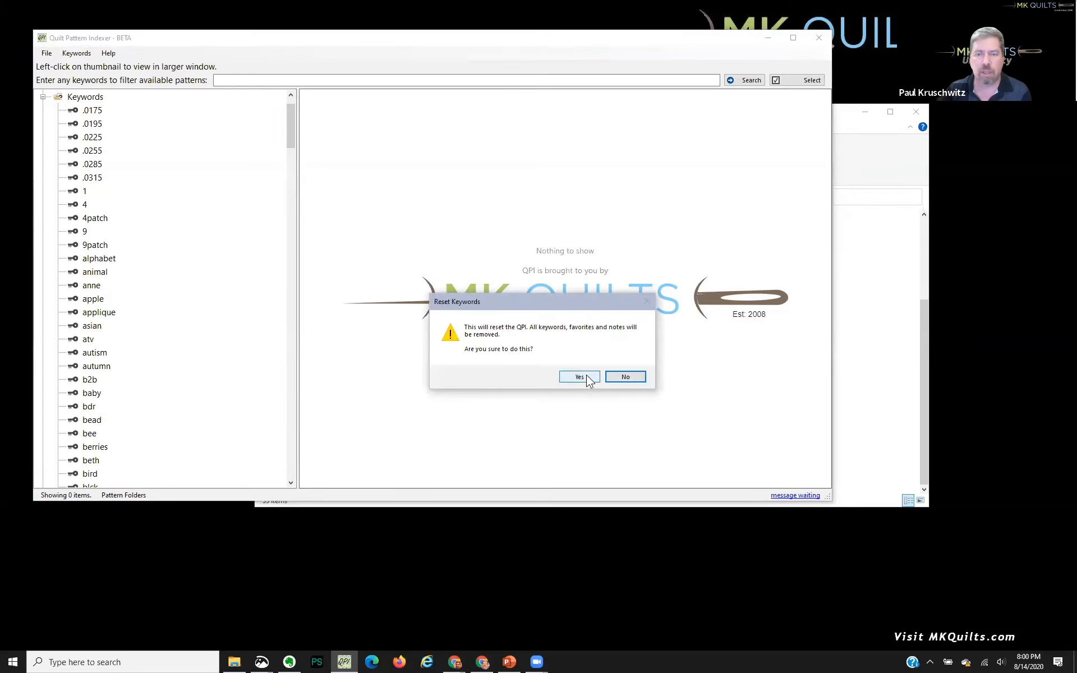
pyautogui.click(587, 375)
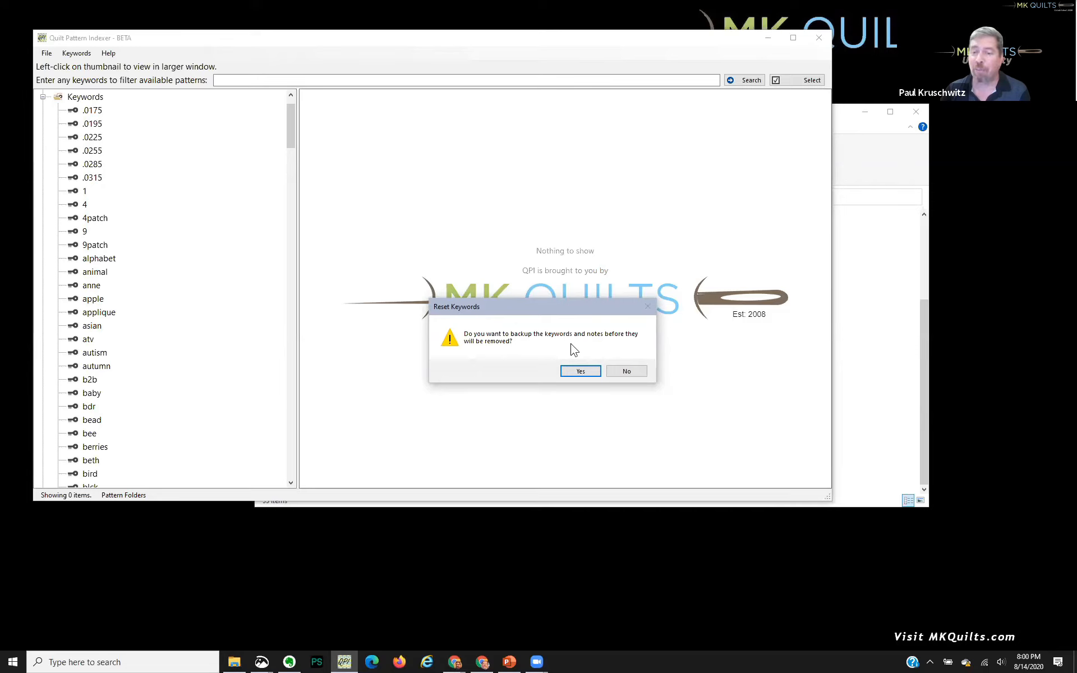
pyautogui.click(629, 373)
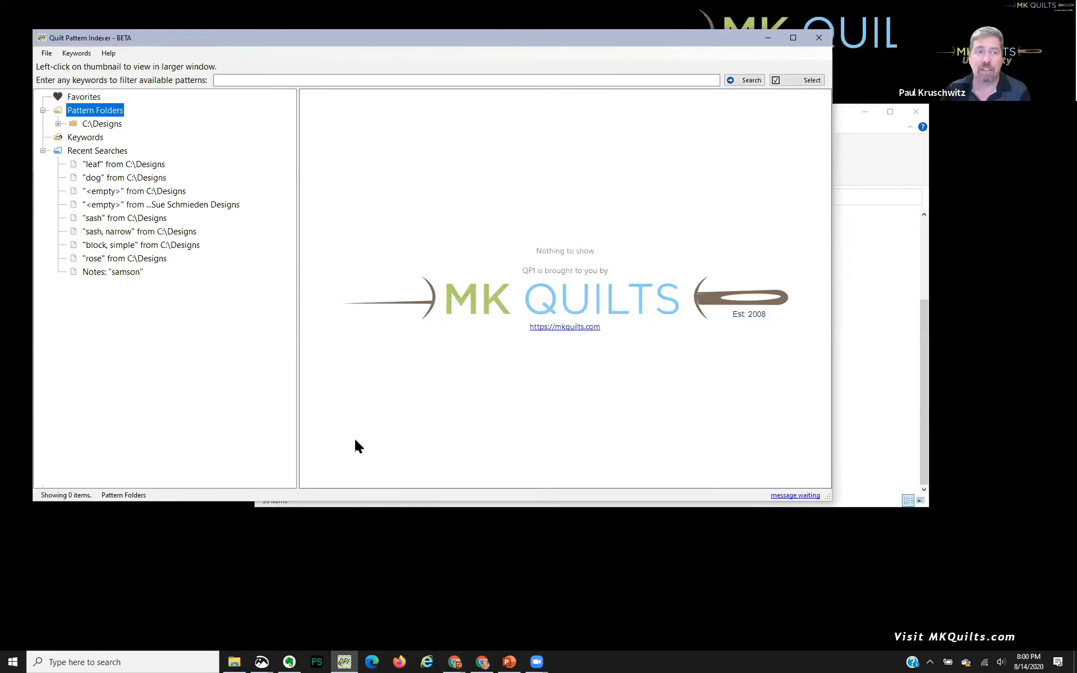
pyautogui.press('Down')
pyautogui.press('Down')
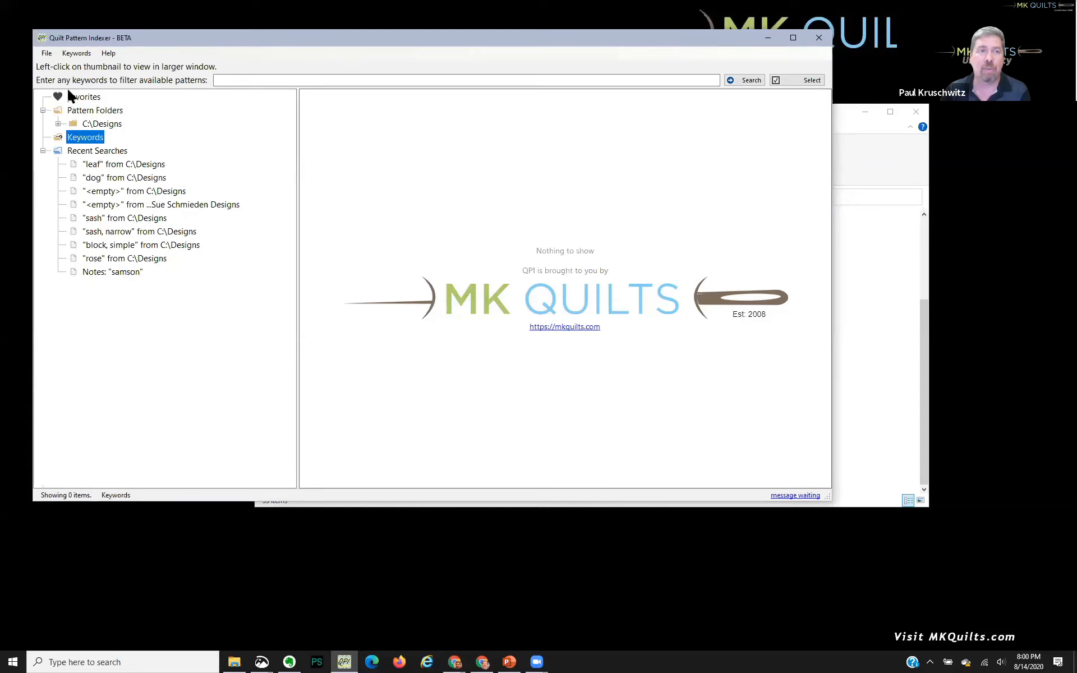
# Open the keyword import at the Downloads folder and look for the exported keyword file there in File Explorer
pyautogui.click(77, 52)
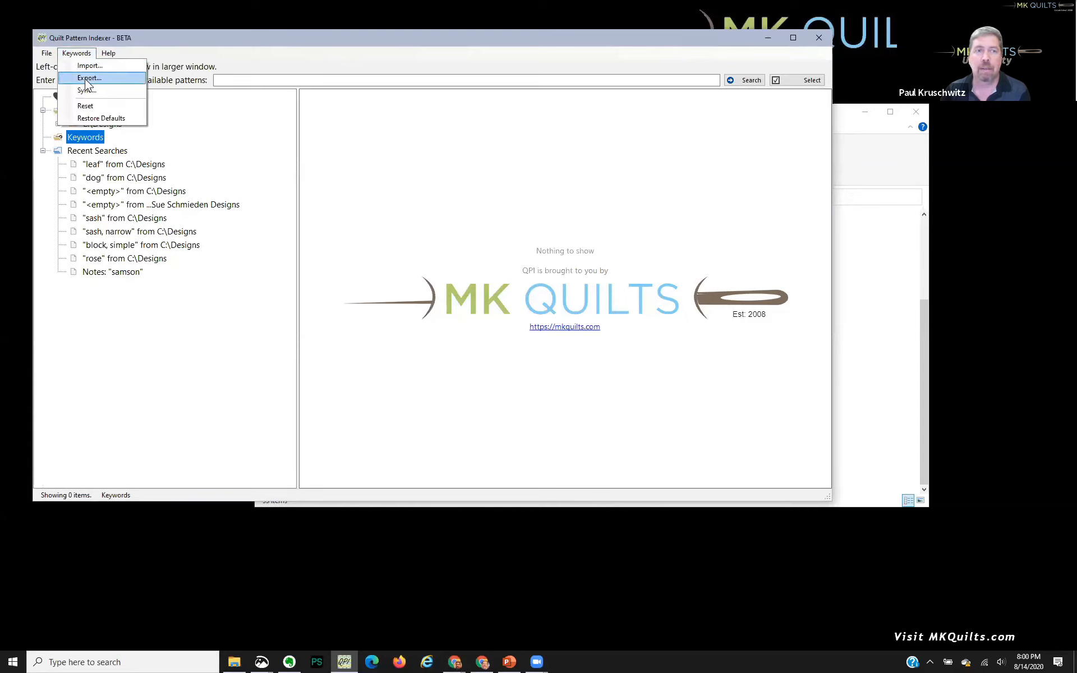
pyautogui.click(88, 65)
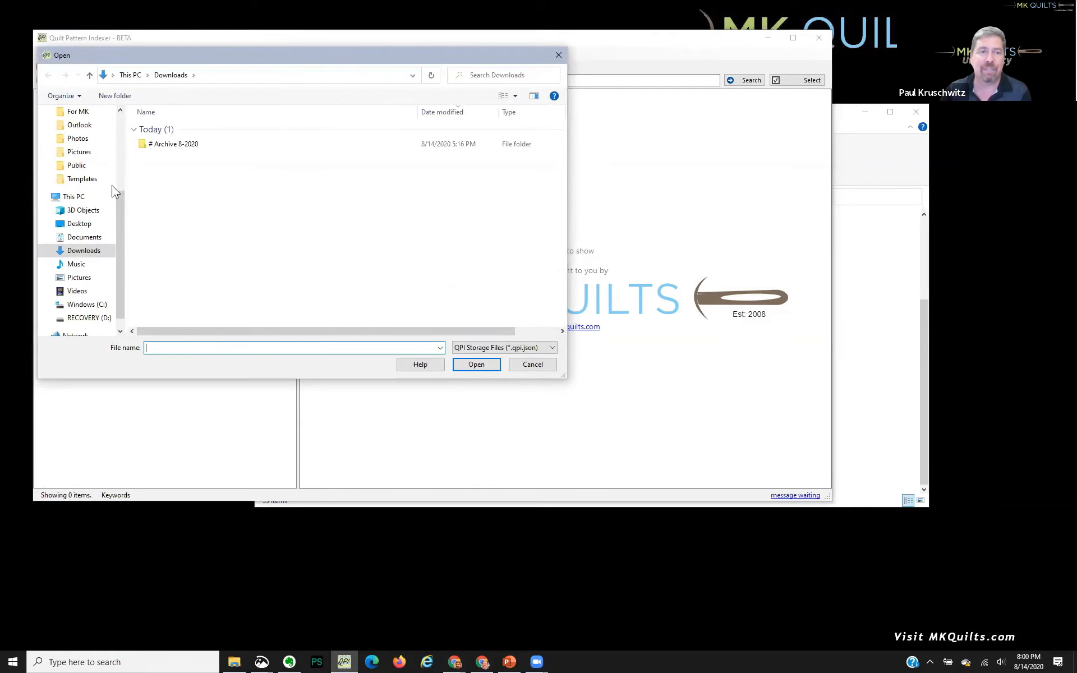
pyautogui.click(84, 251)
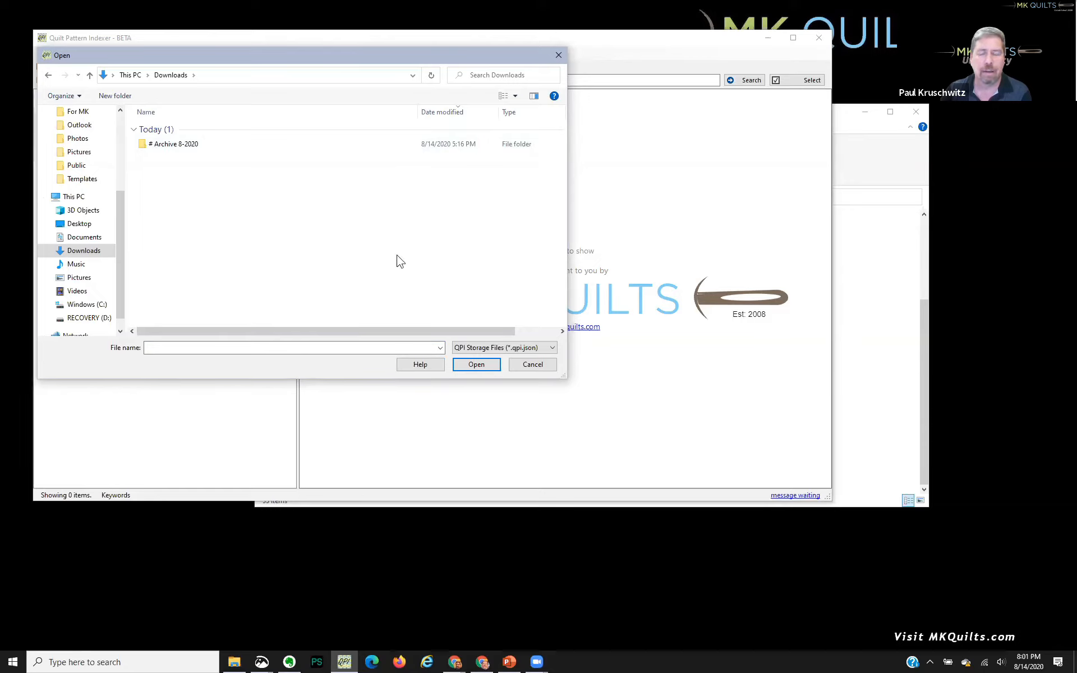
pyautogui.click(234, 662)
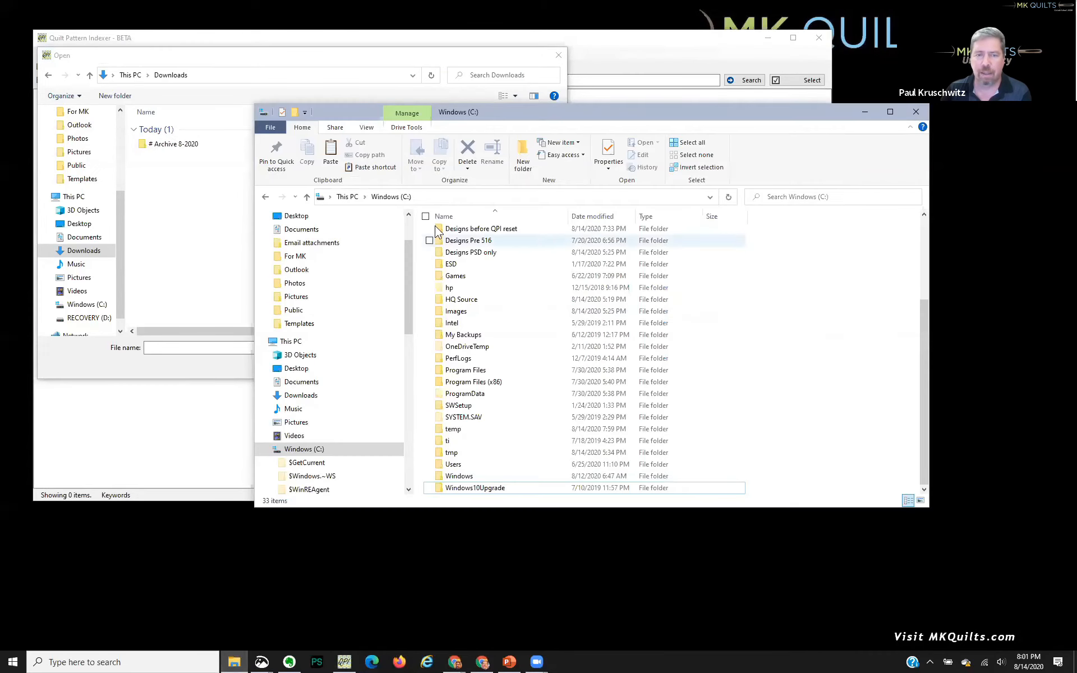
pyautogui.click(301, 396)
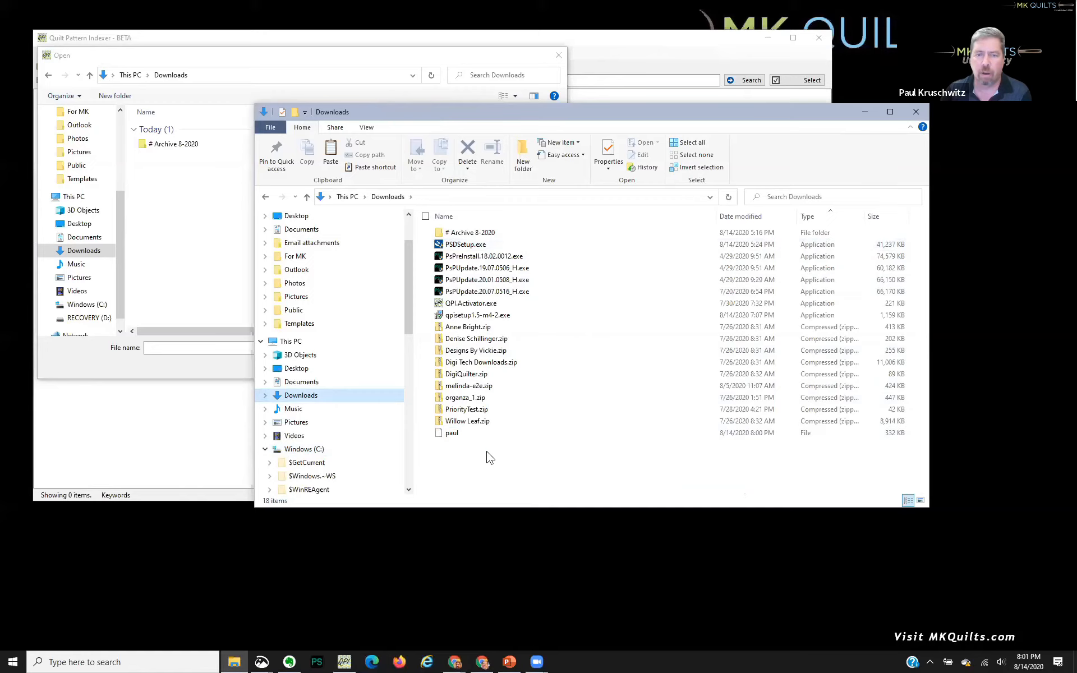
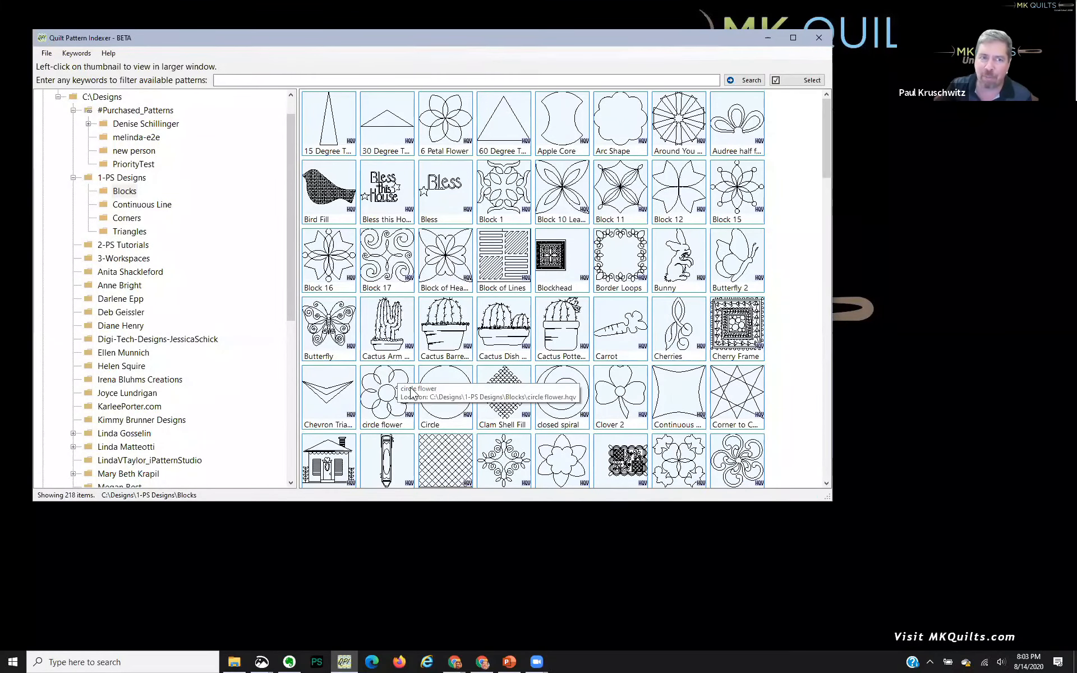
# Review the Clone Keywords options for the Blocks folder under 1-PS Designs and cancel
pyautogui.rightClick(123, 194)
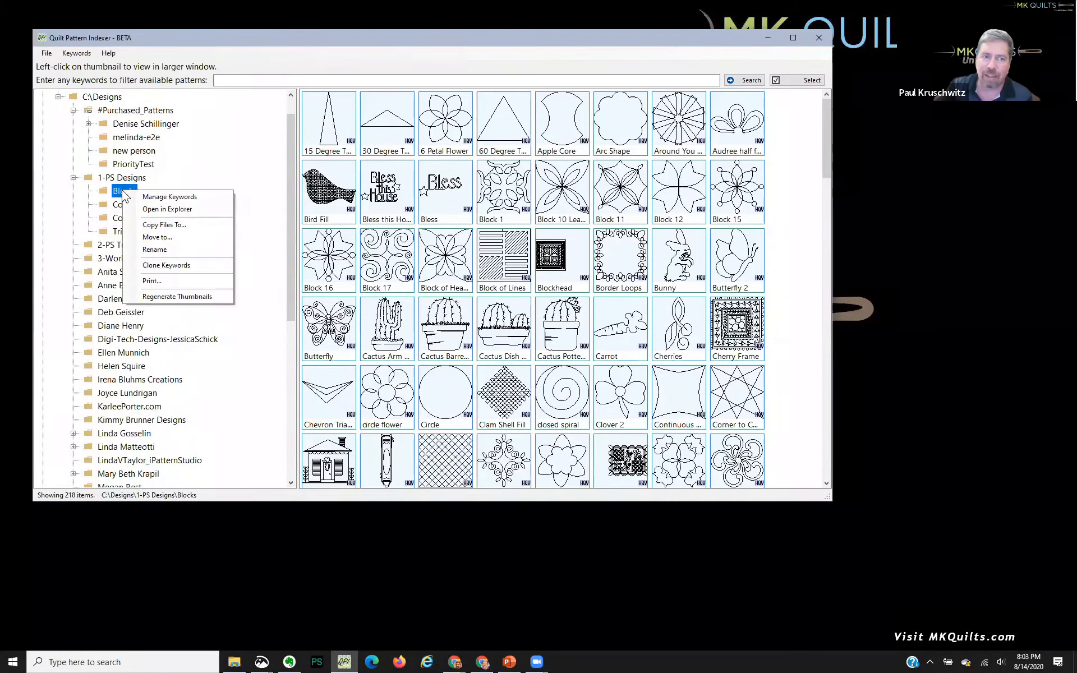
pyautogui.click(167, 266)
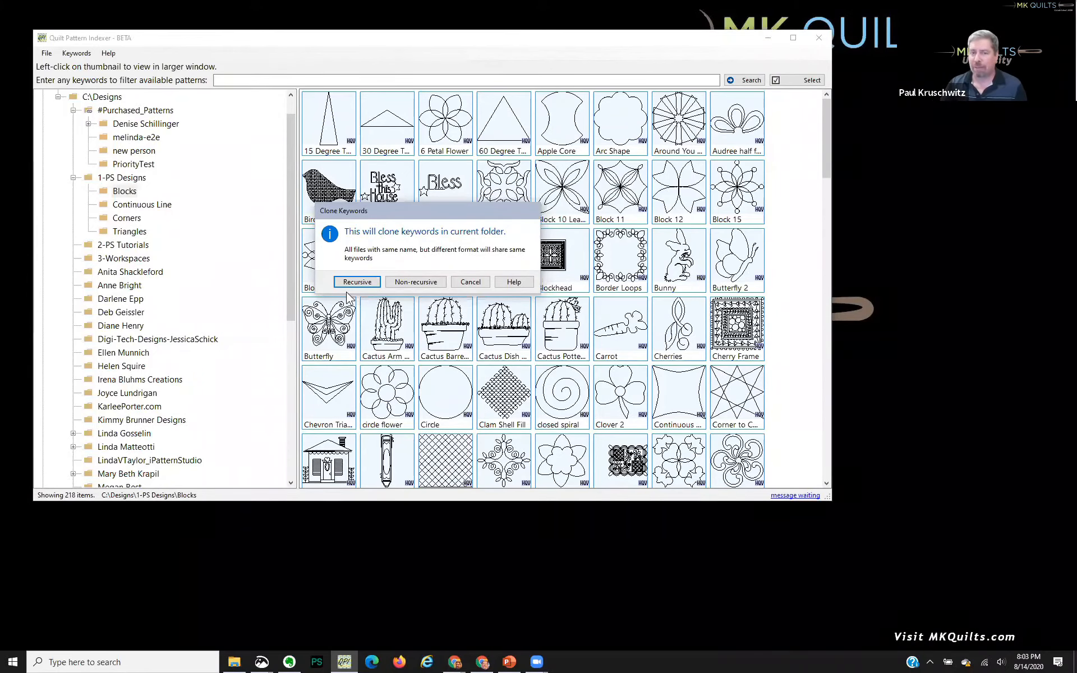
pyautogui.click(471, 282)
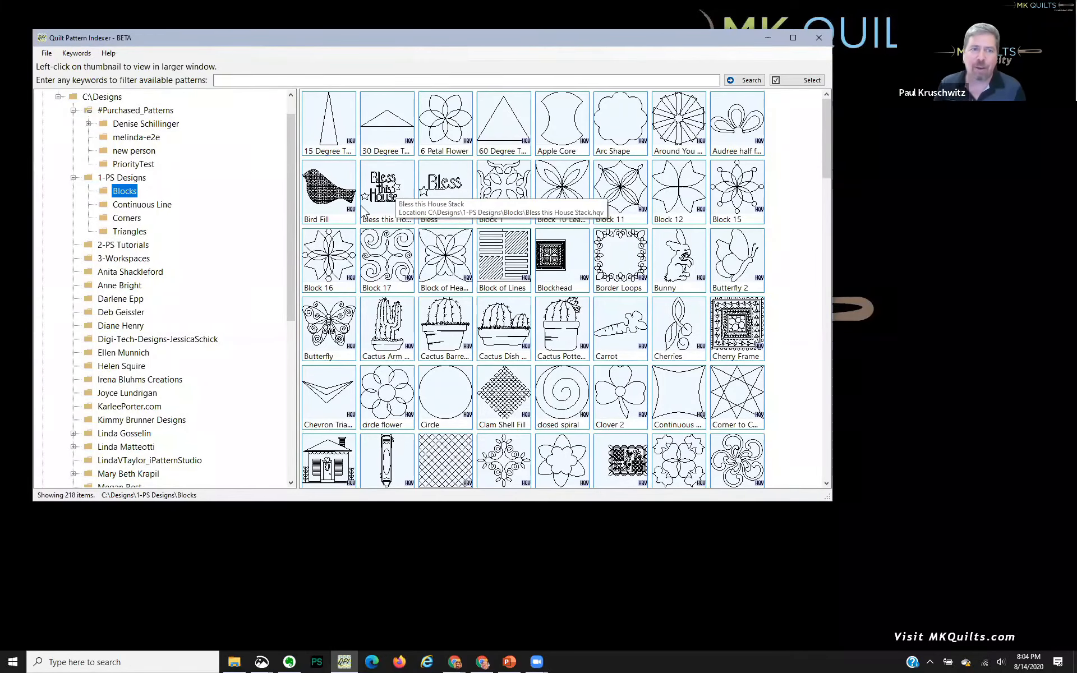
# View the Continuous Line folder and the options for its baptist fan pattern, and show the Triangles folder
pyautogui.click(166, 207)
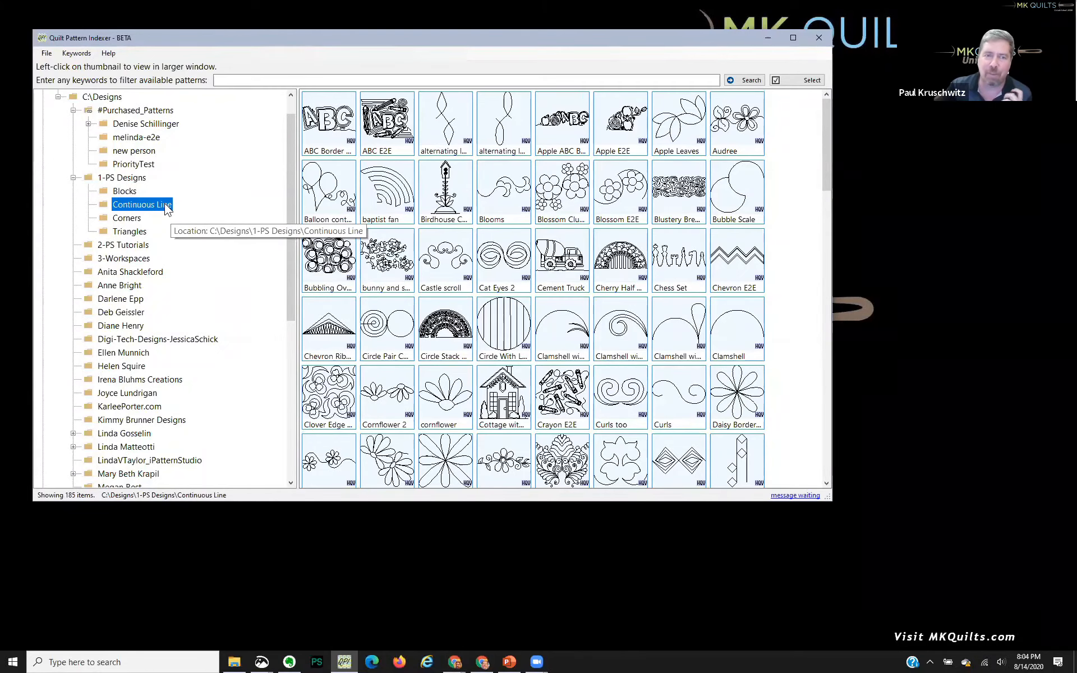
pyautogui.rightClick(394, 183)
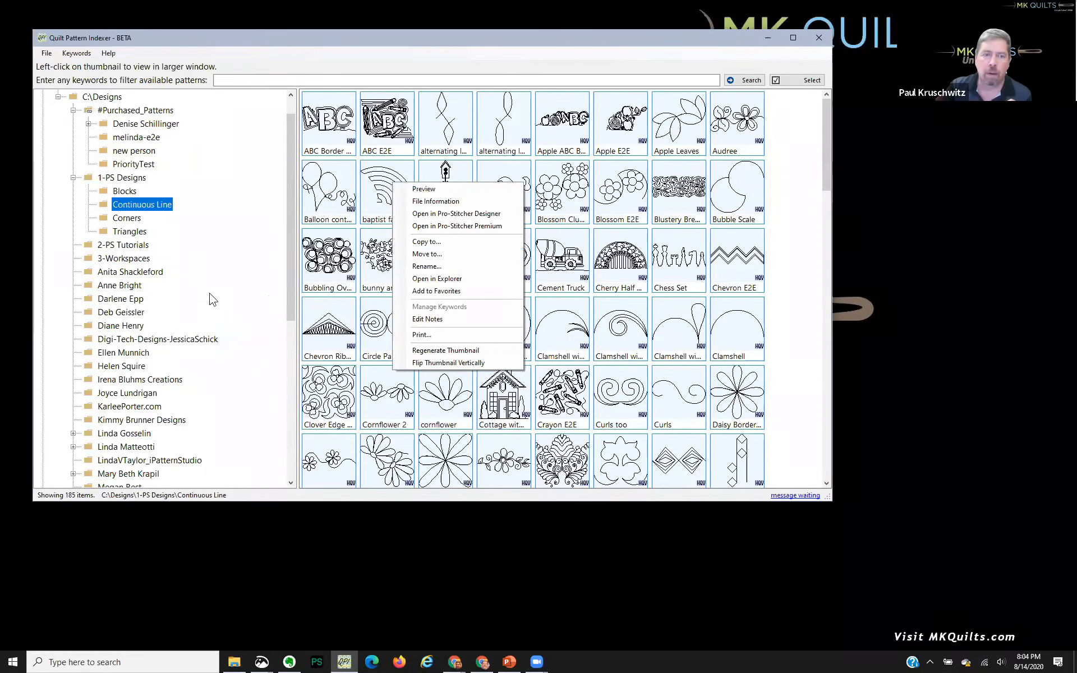
pyautogui.click(136, 235)
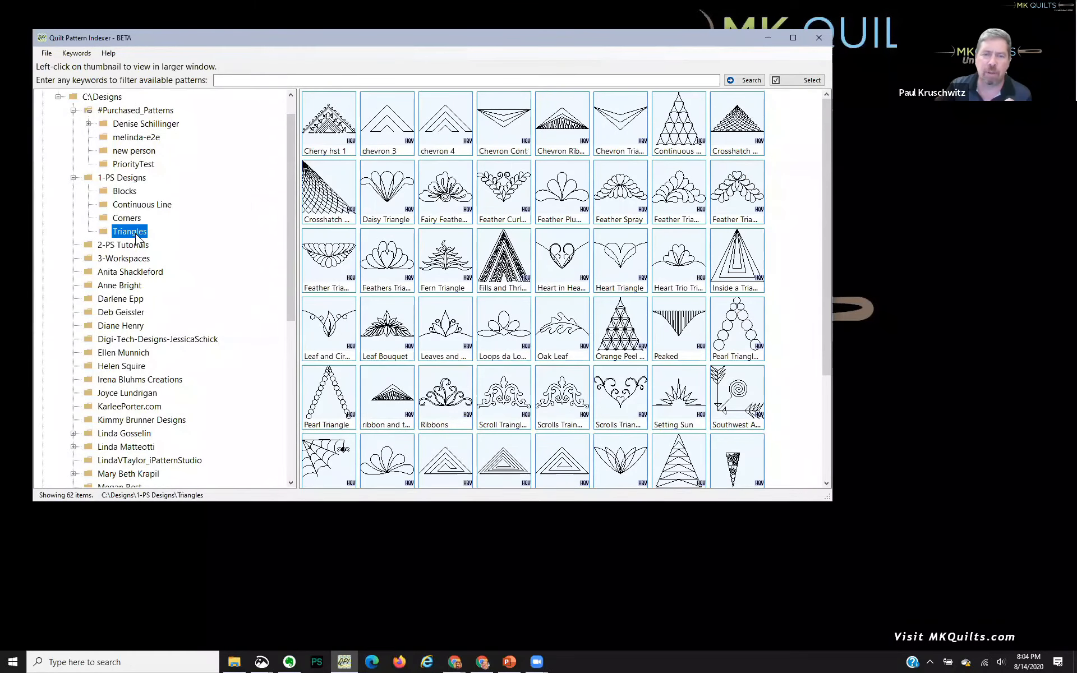
# In the Corners folder, give the leaf border 2 corner pattern the presenter's first name plus "is amazing" as keywords and save them
pyautogui.click(126, 219)
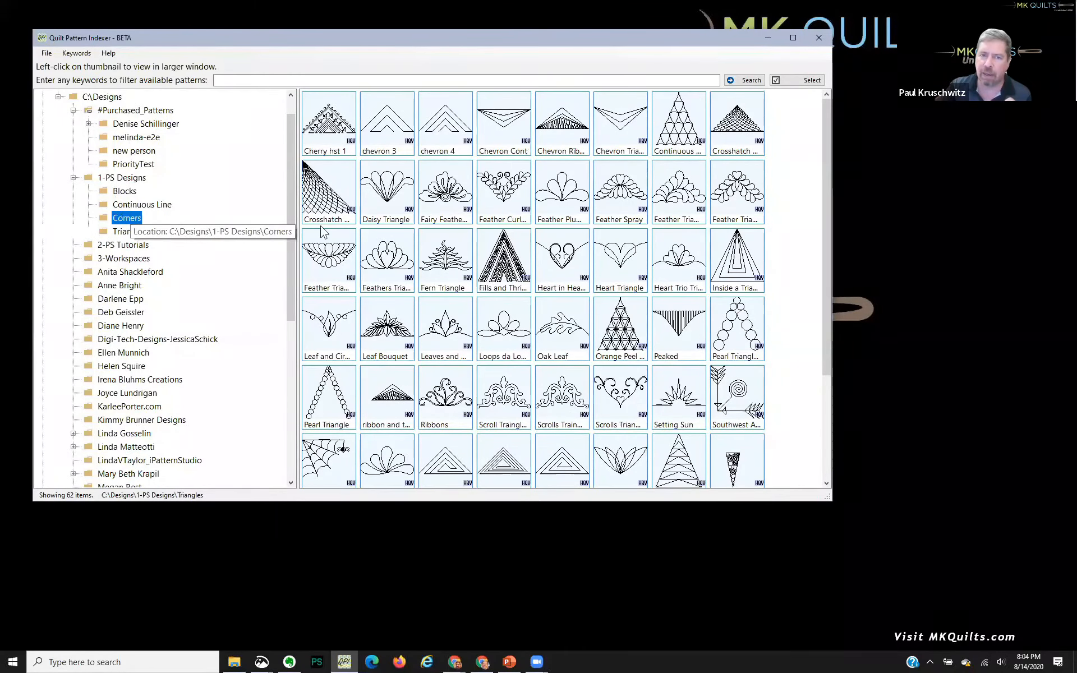
pyautogui.click(381, 250)
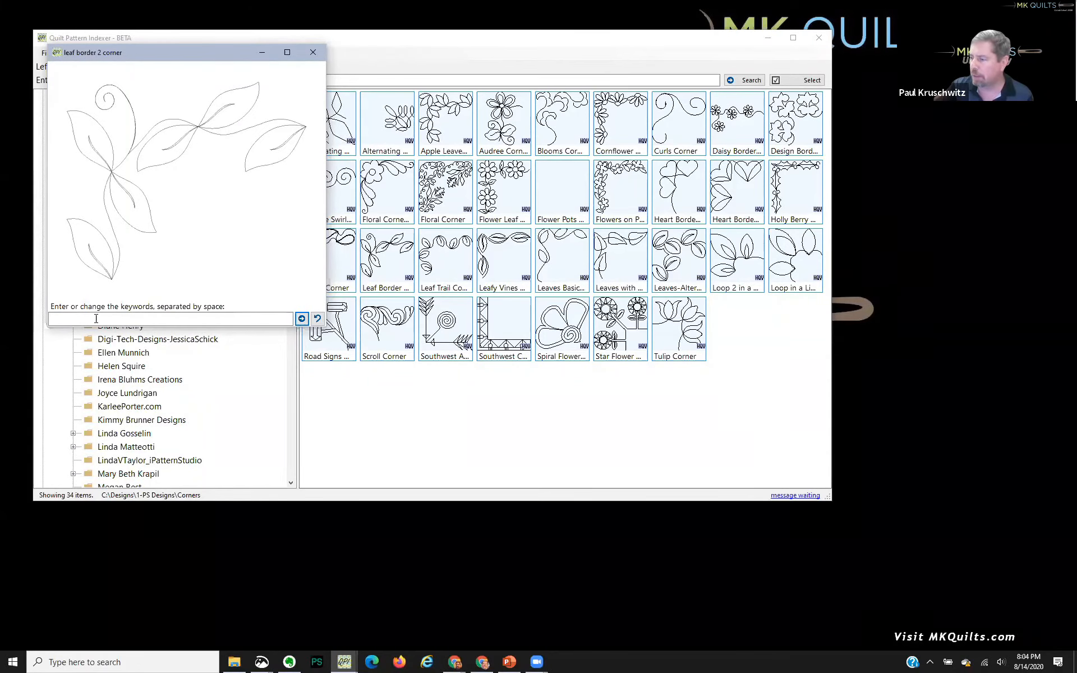
pyautogui.click(96, 319)
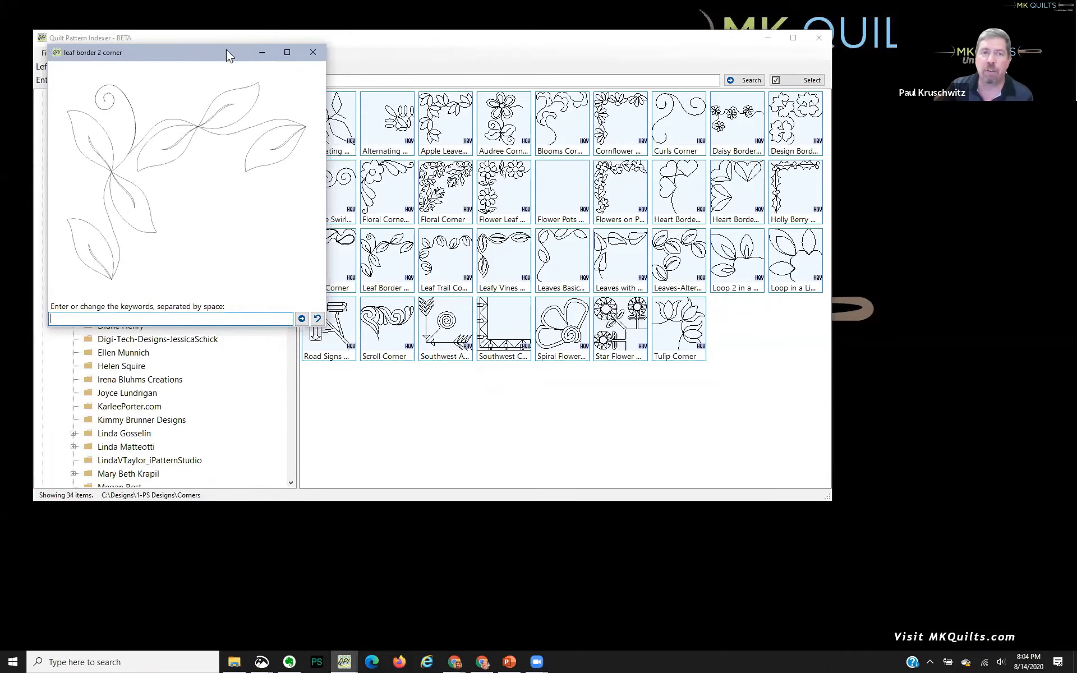
pyautogui.write('paul is amazing')
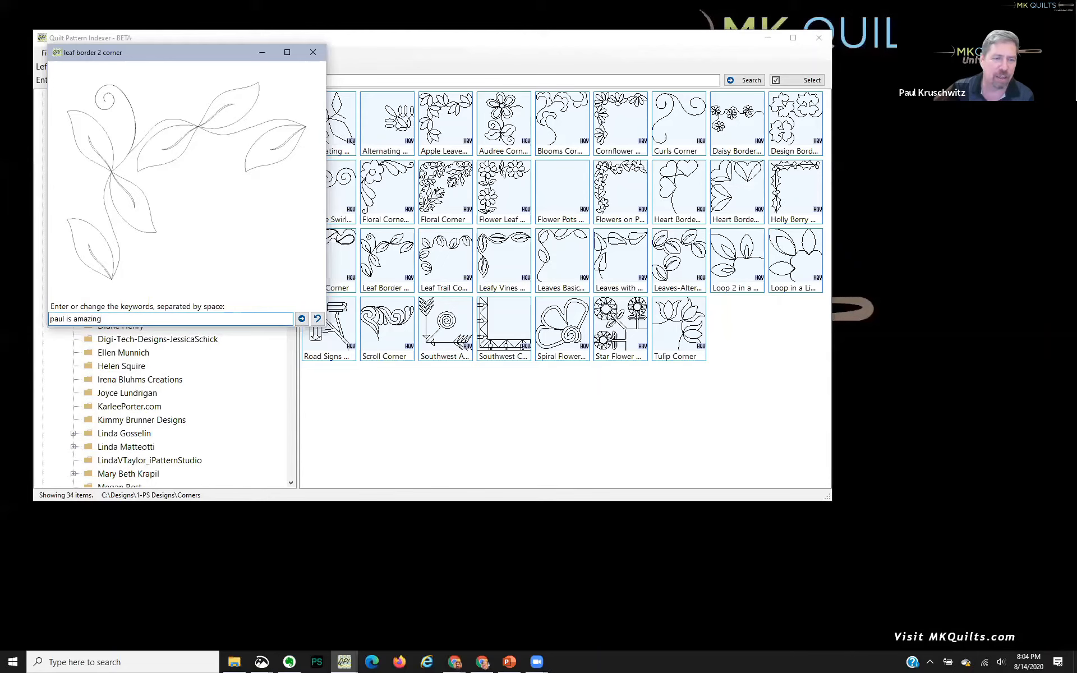
pyautogui.click(302, 319)
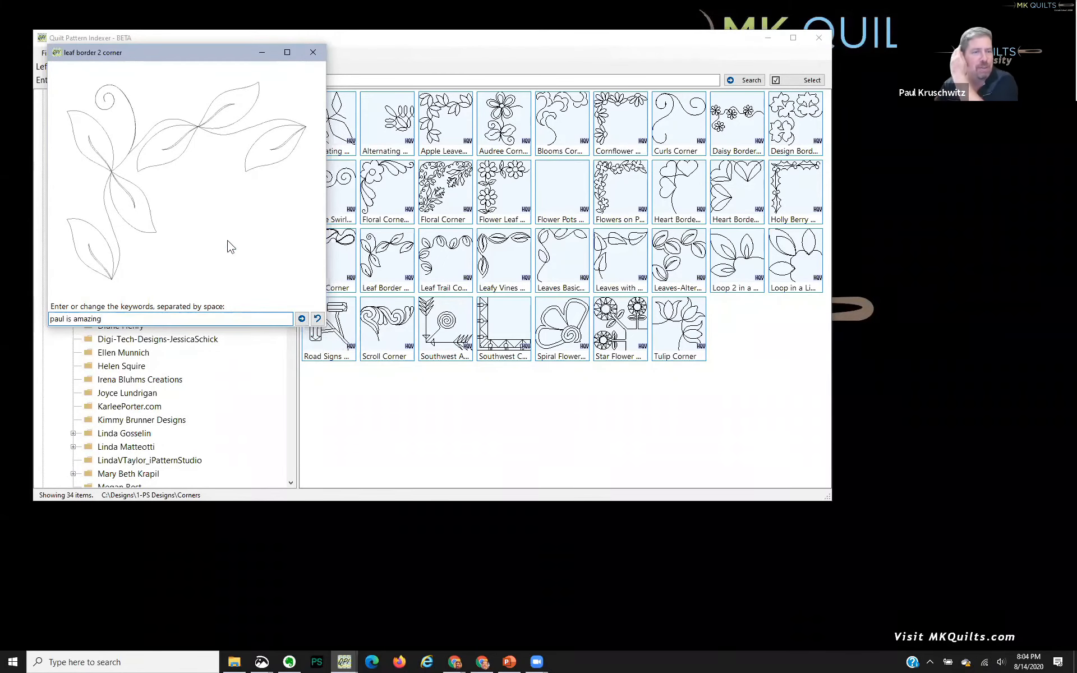
pyautogui.click(314, 51)
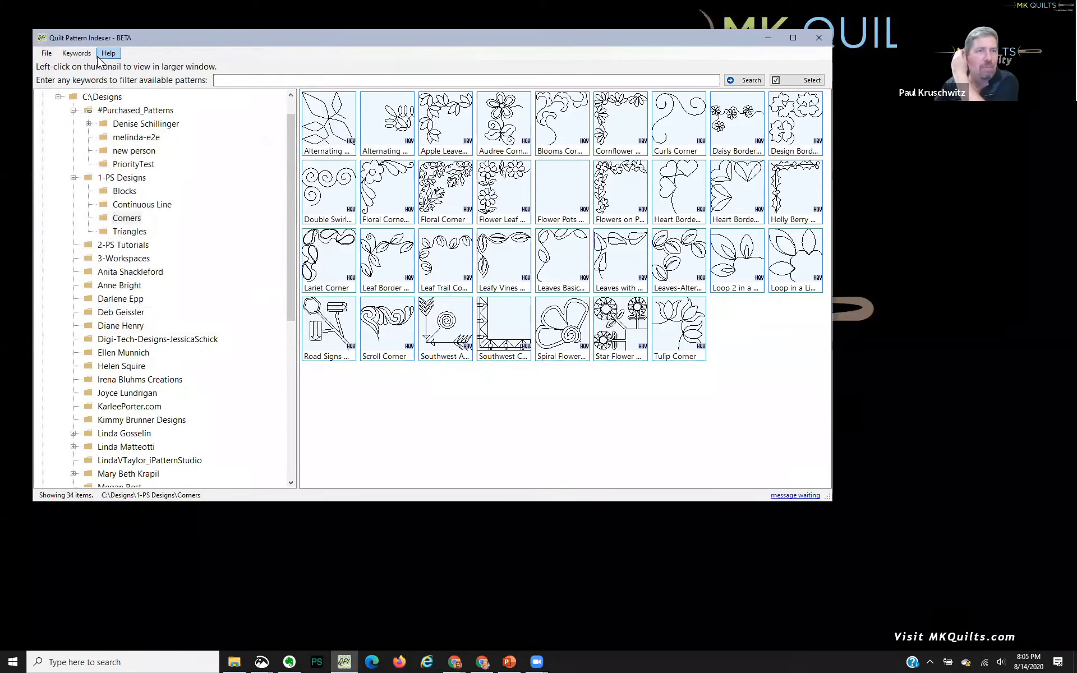
# Restore the default keywords used by MK and confirm
pyautogui.click(76, 53)
pyautogui.click(119, 120)
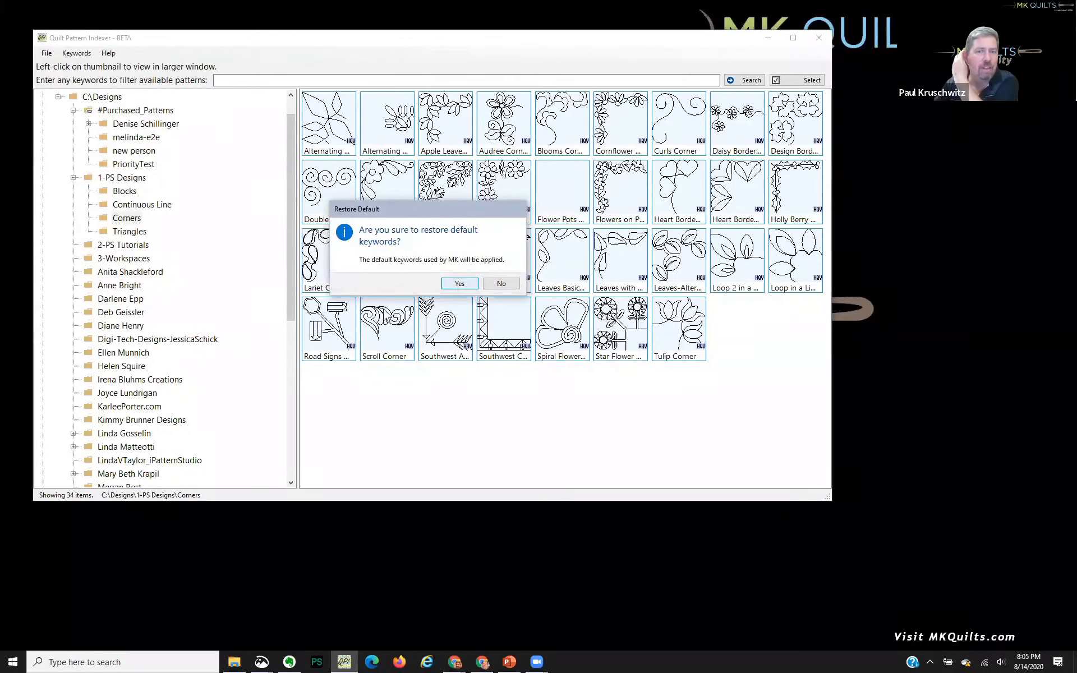
pyautogui.click(457, 284)
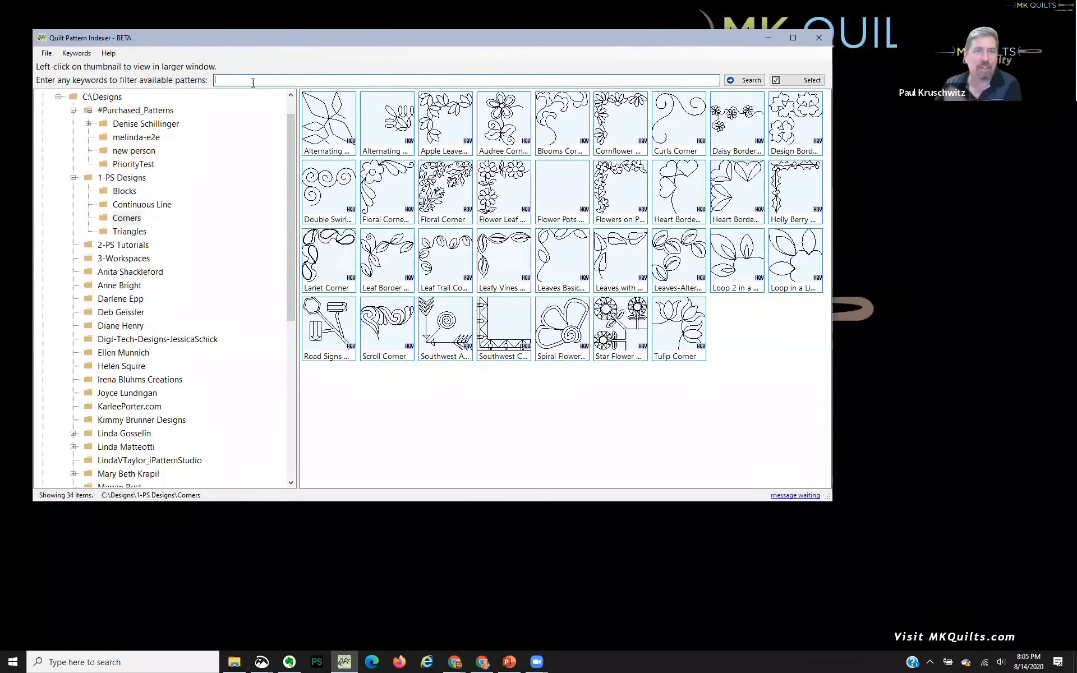
# Search the Corners folder for the presenter's first name and clear the keyword text of the leaf border 2 corner pattern
pyautogui.write('paul')
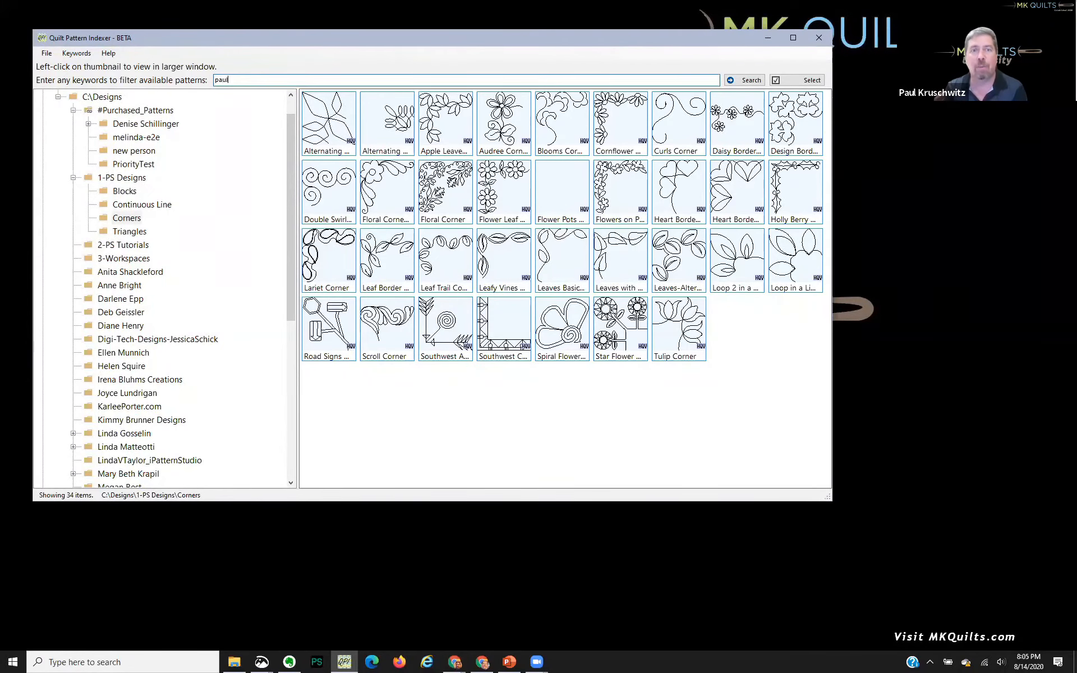
pyautogui.press('Return')
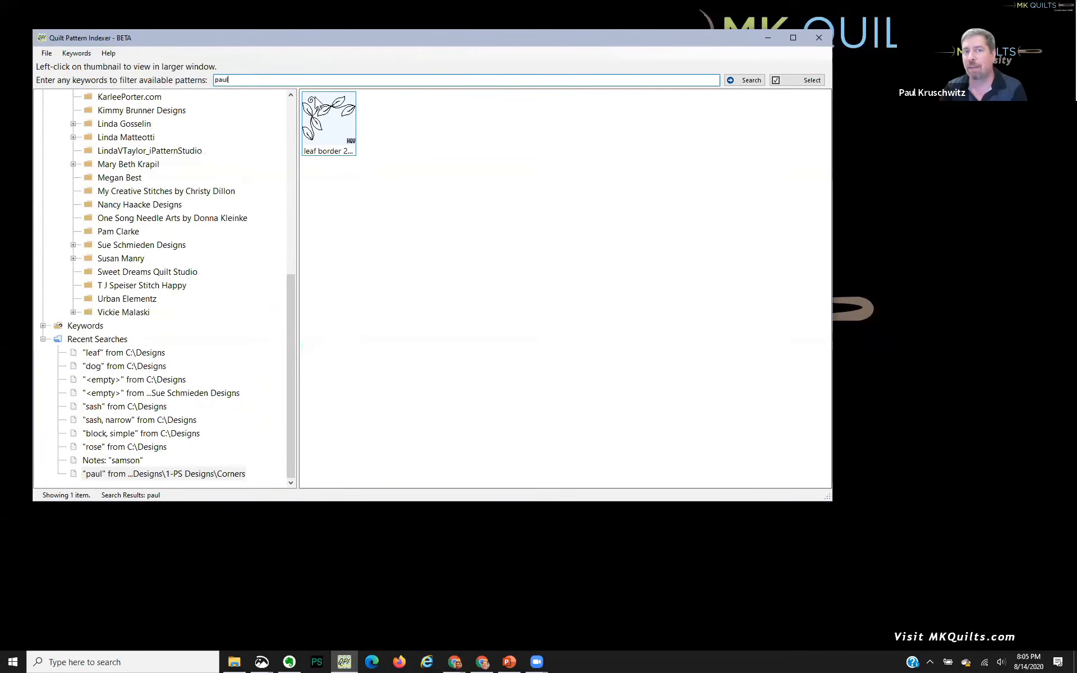
pyautogui.click(339, 121)
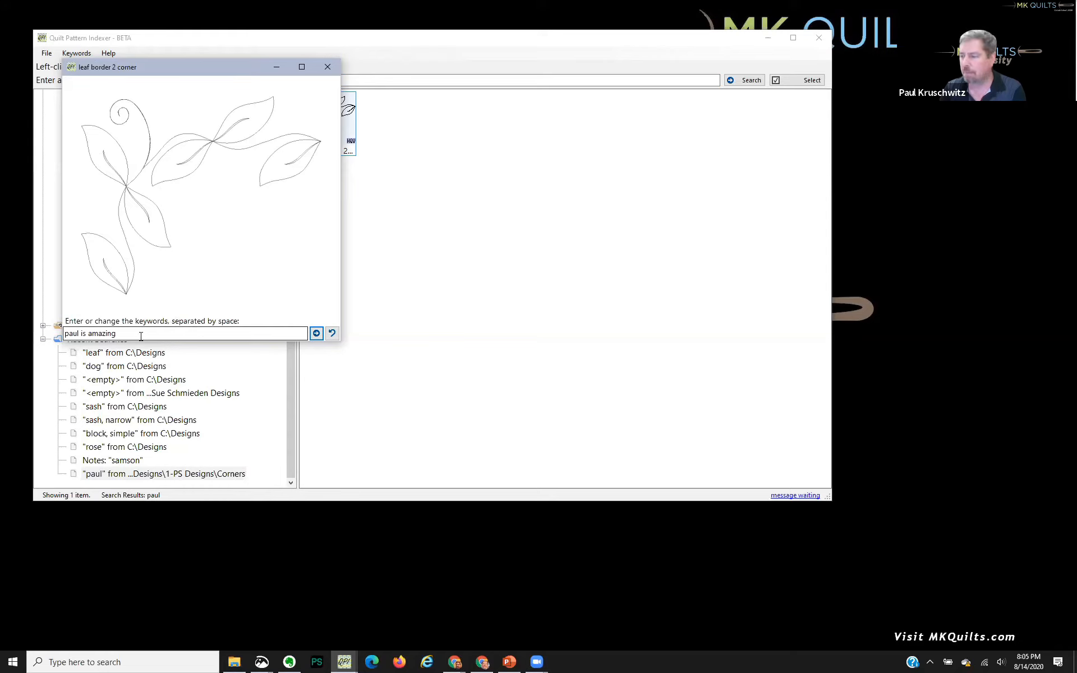
pyautogui.moveTo(141, 335); pyautogui.dragTo(14, 324)
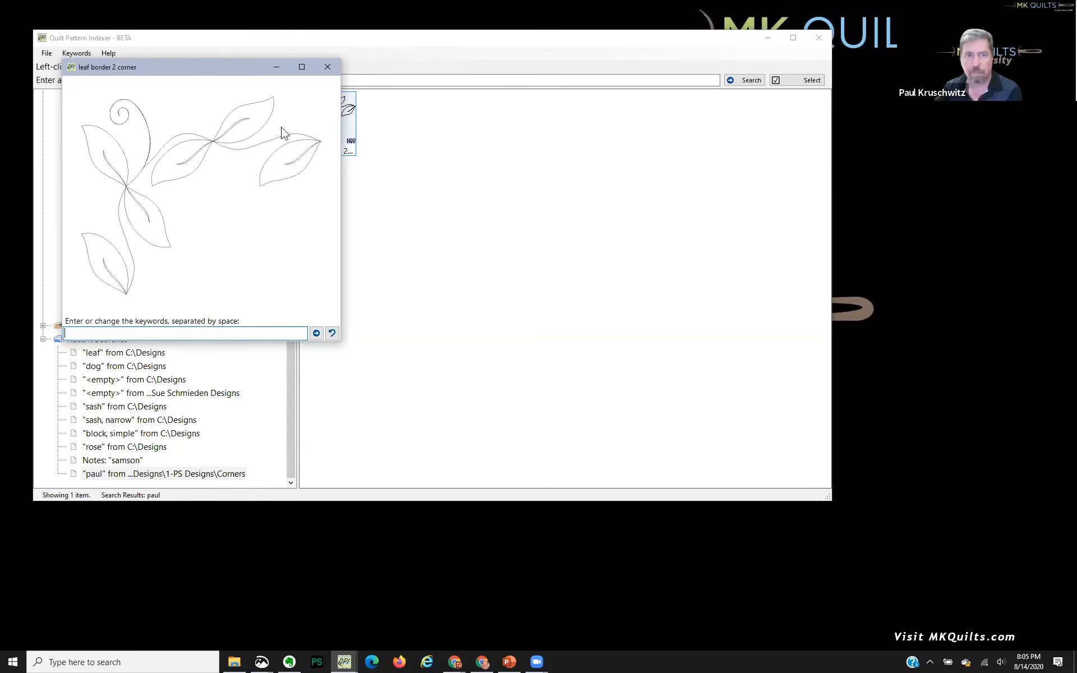
pyautogui.click(327, 66)
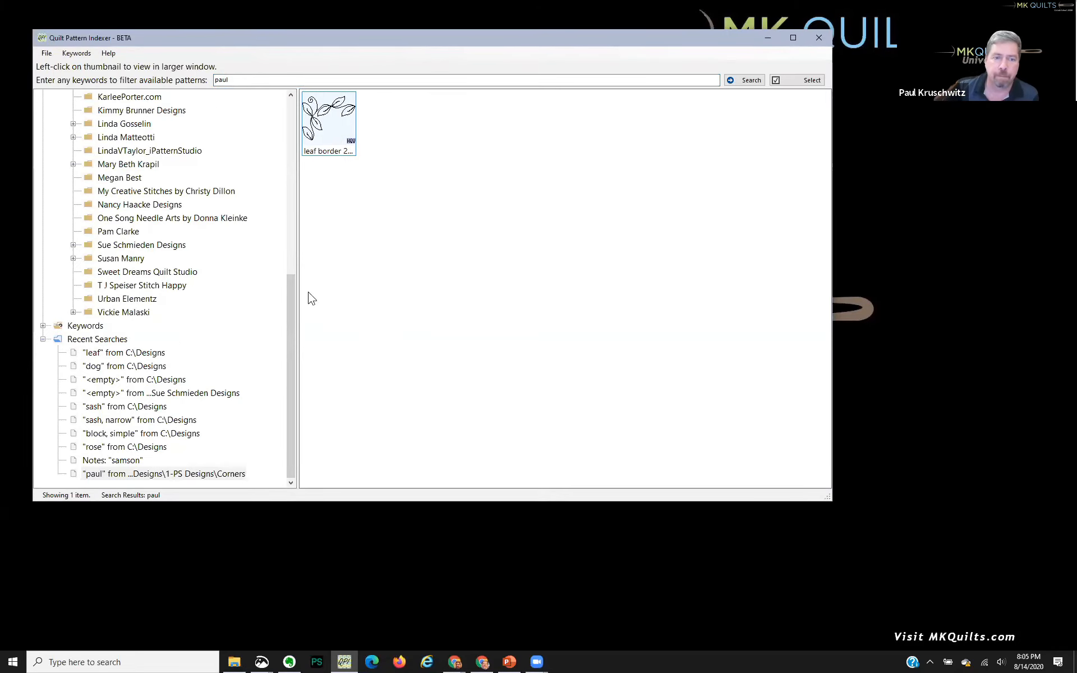
# View the melinda-e2e folder in the purchased patterns and the 1-PS Designs folder
pyautogui.scroll(8, 295, 306)
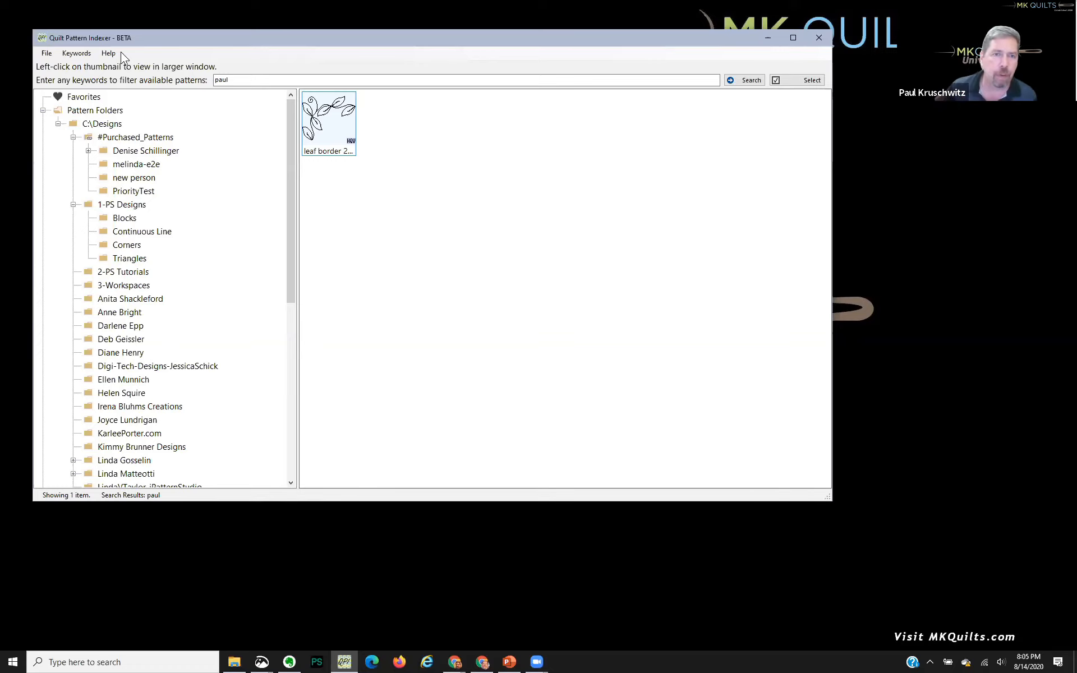
pyautogui.click(136, 164)
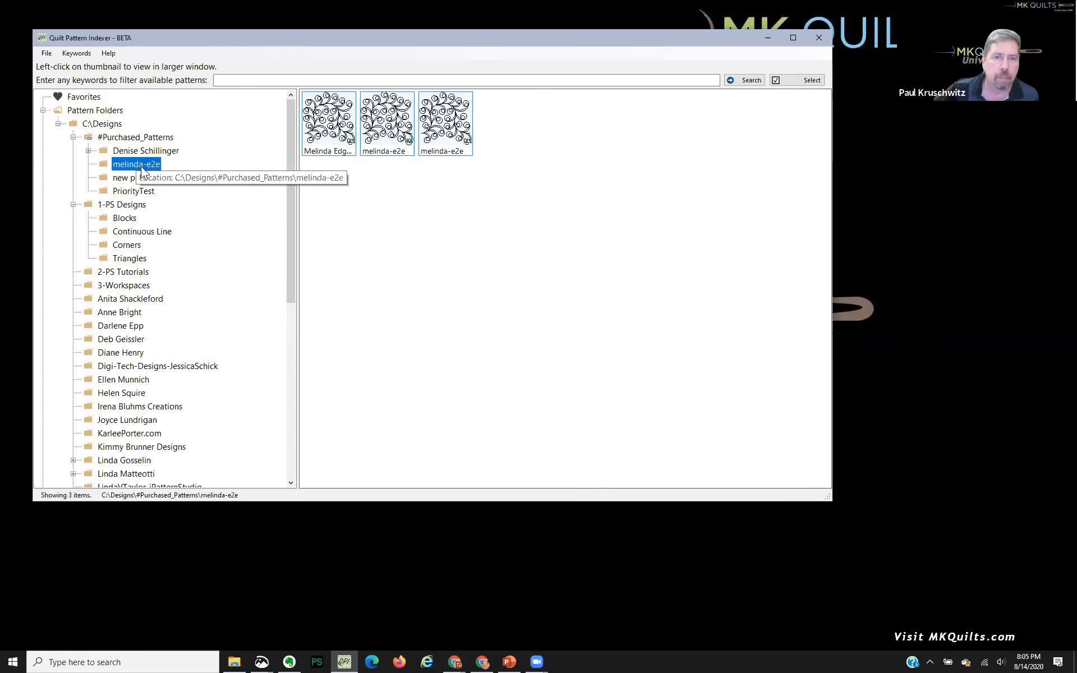
pyautogui.click(122, 204)
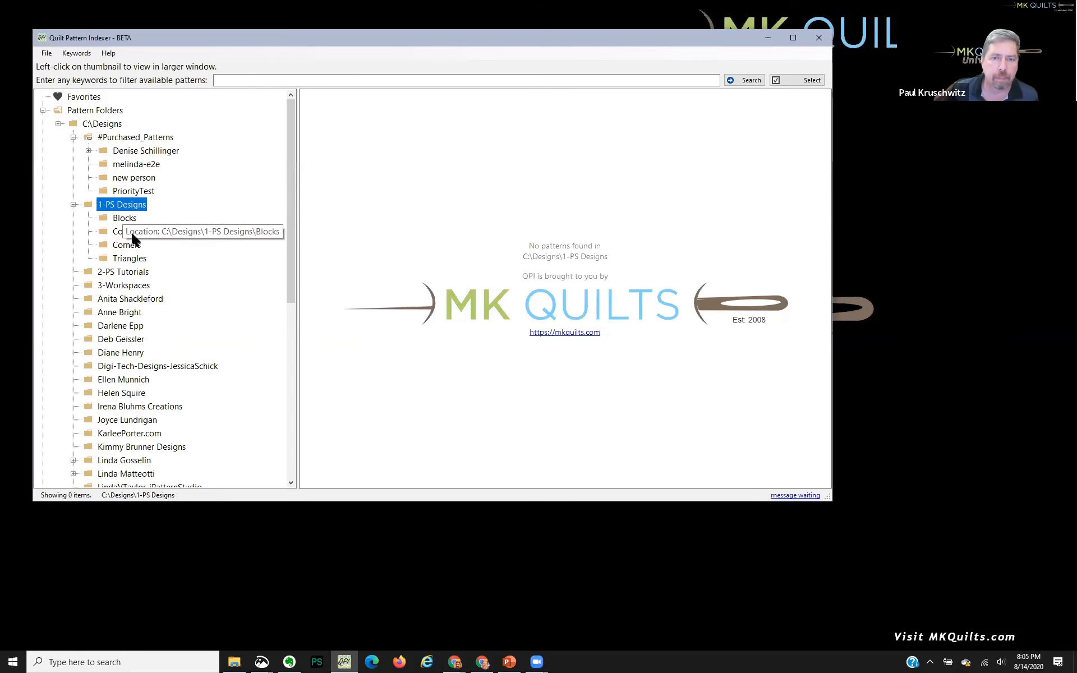
# Open the Digi-Tech-Designs folder, preview the JSPANTO01C SIMPLE VINE CRN pattern with its keywords and close the preview
pyautogui.click(139, 369)
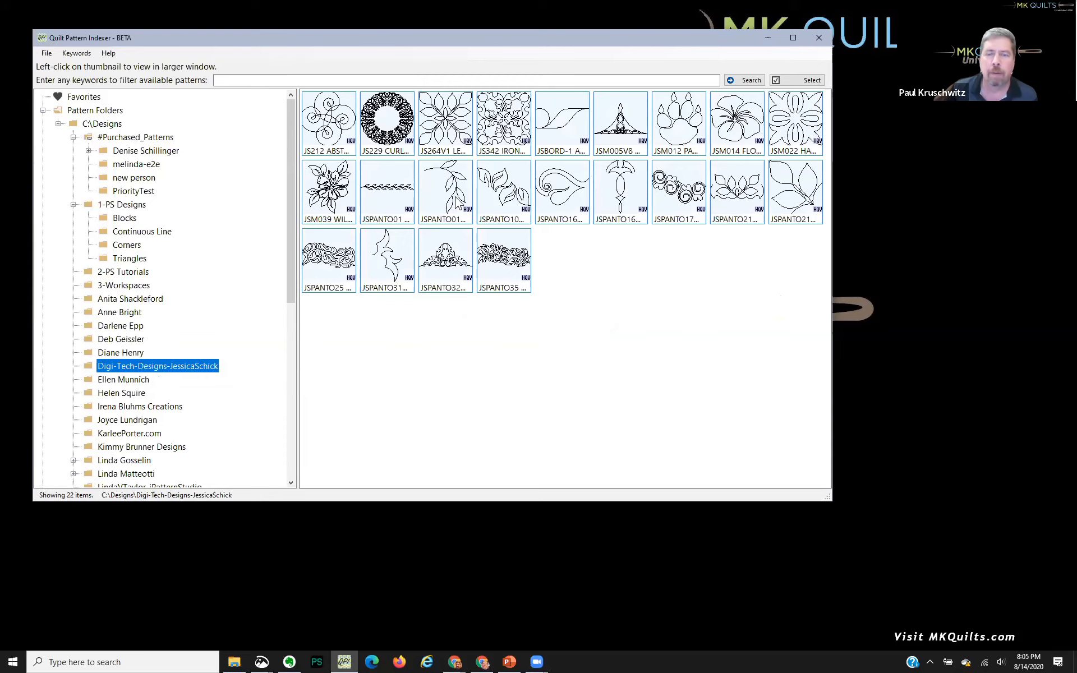
pyautogui.click(460, 194)
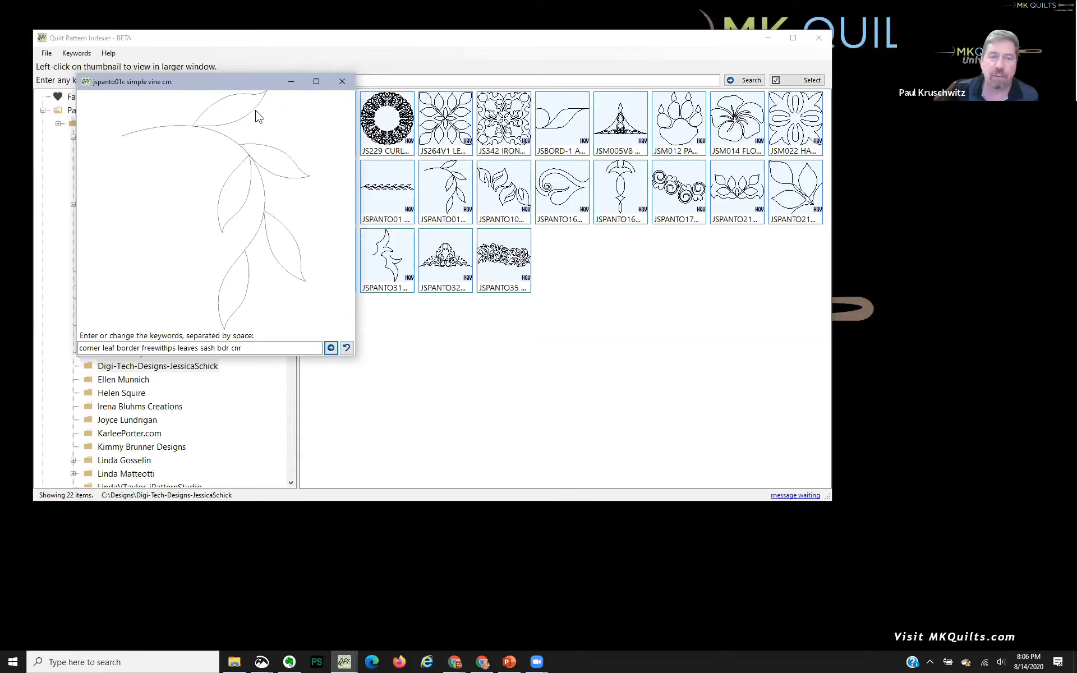
pyautogui.click(342, 84)
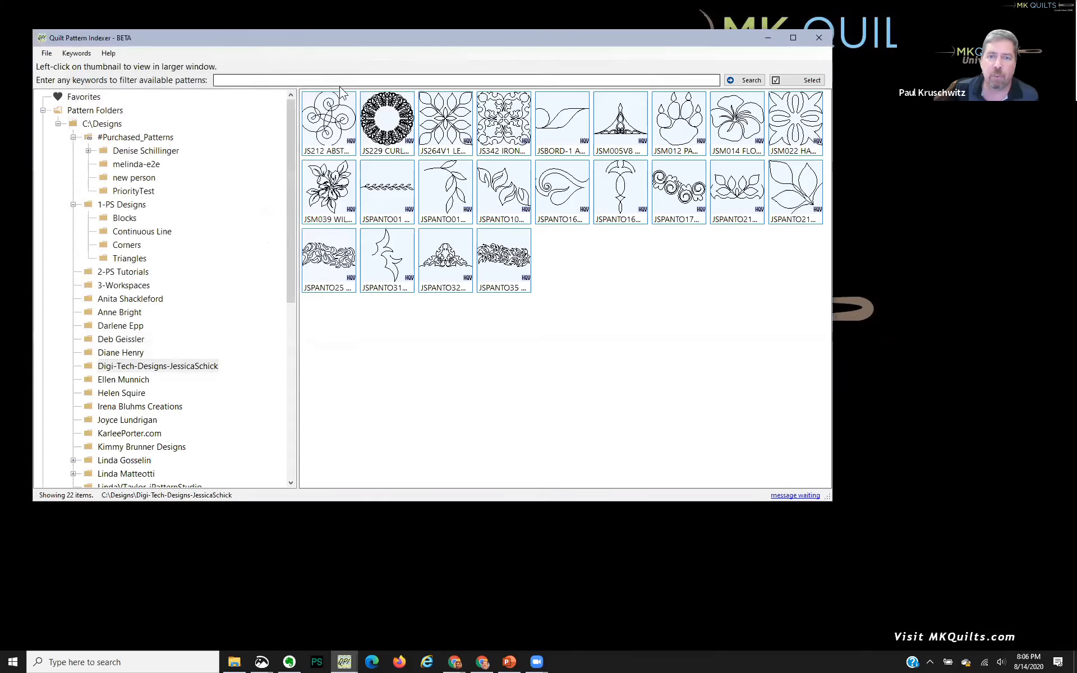
pyautogui.rightClick(445, 185)
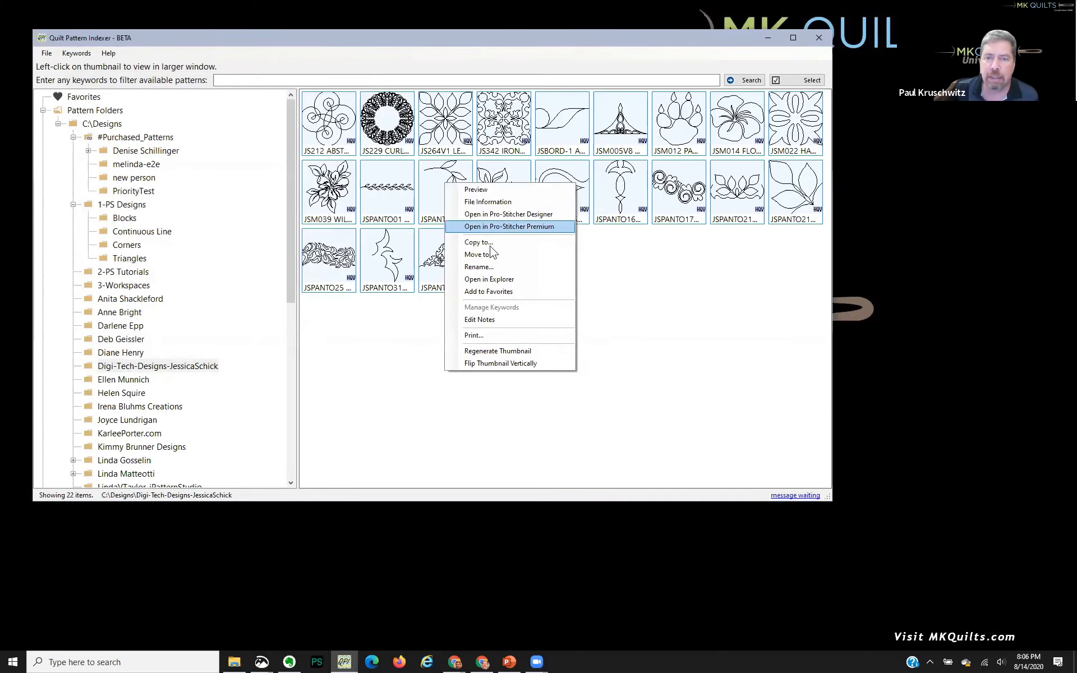
pyautogui.click(494, 266)
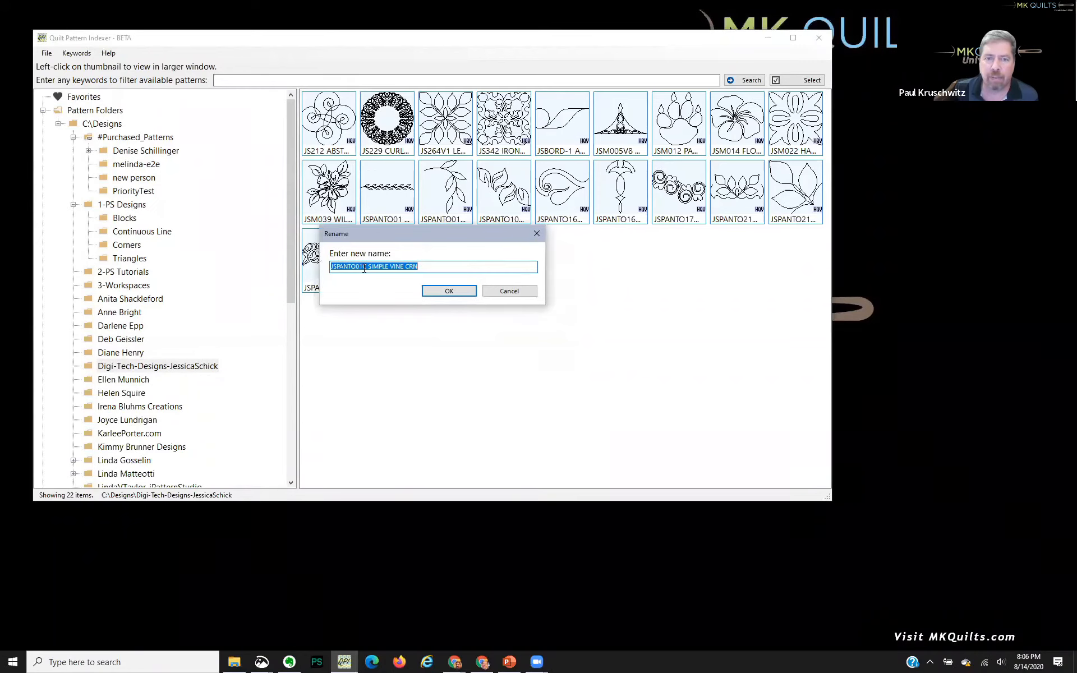
pyautogui.moveTo(367, 267); pyautogui.dragTo(291, 271)
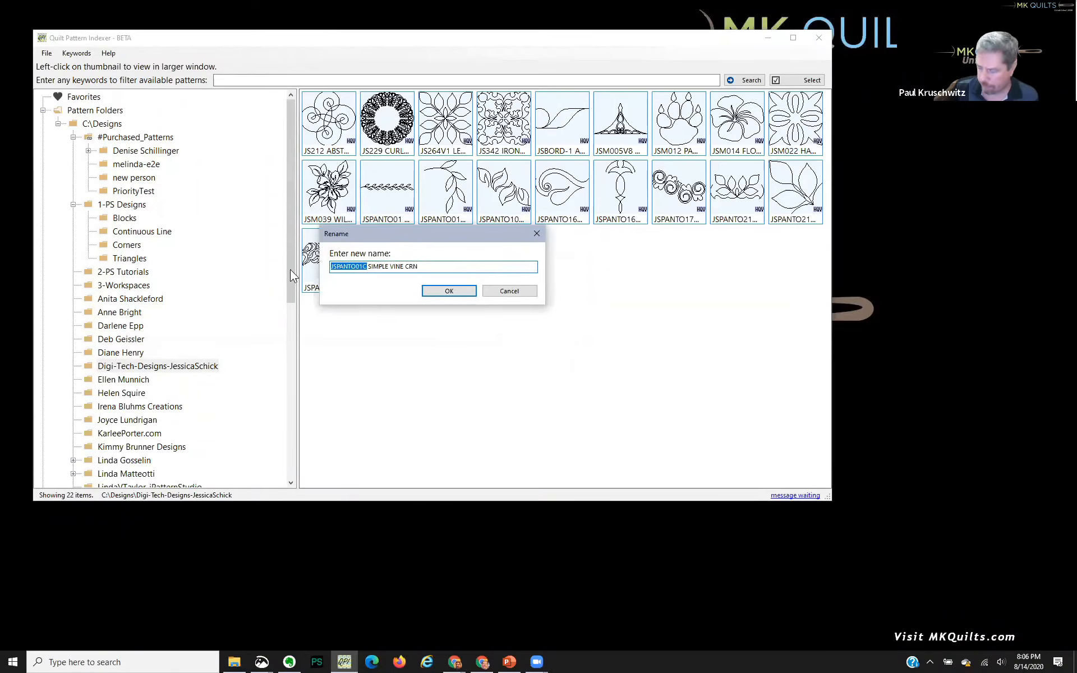
pyautogui.press('Delete')
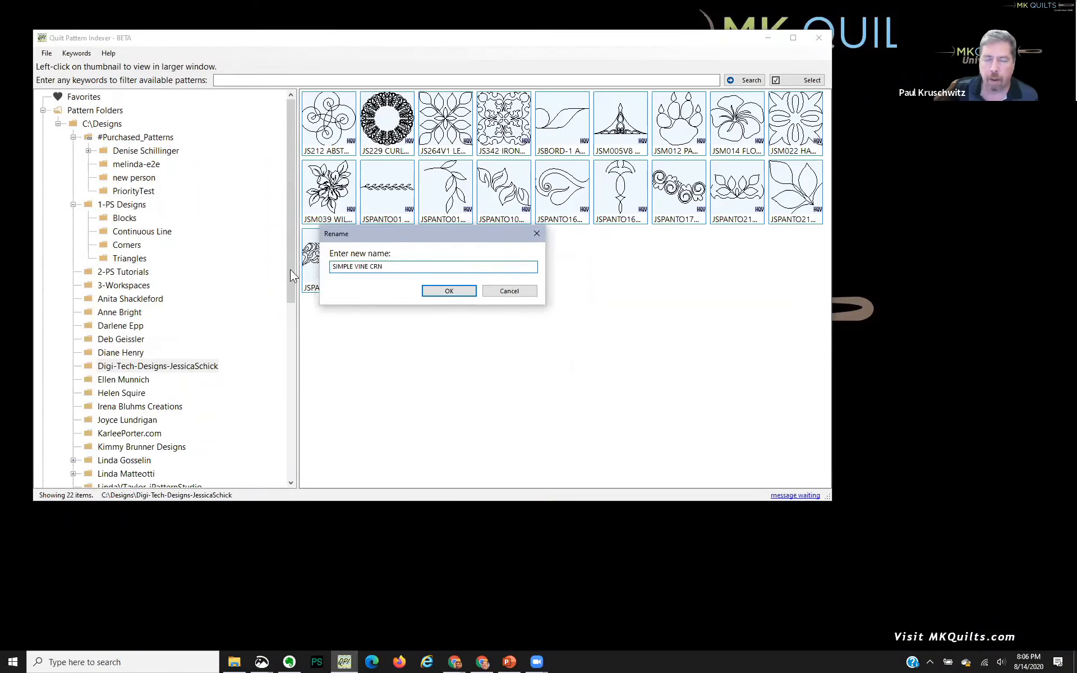
pyautogui.click(516, 291)
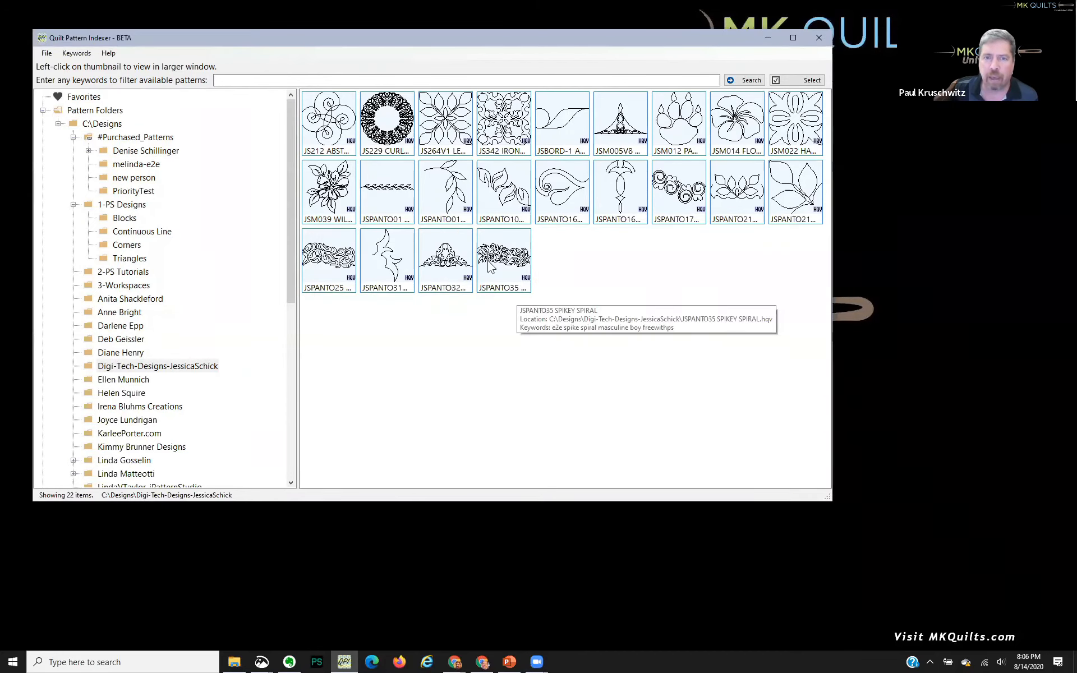
# Rename the JSPANTO01C SIMPLE VINE CRN pattern as SIMPLE VINE CRN by removing its code prefix
pyautogui.rightClick(447, 196)
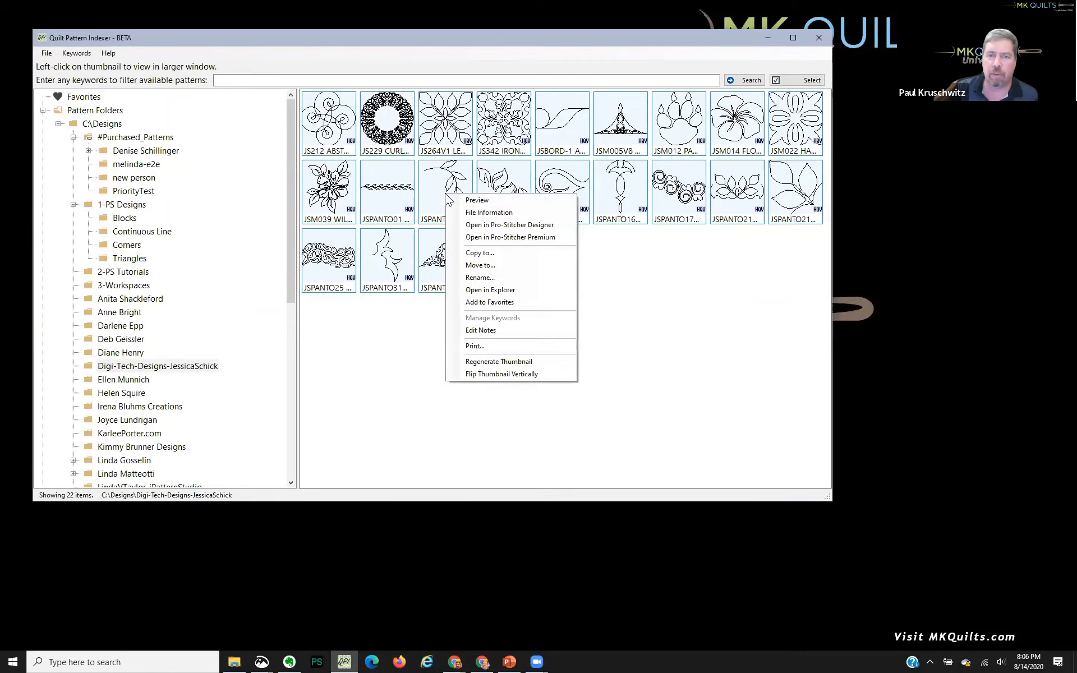
pyautogui.click(493, 276)
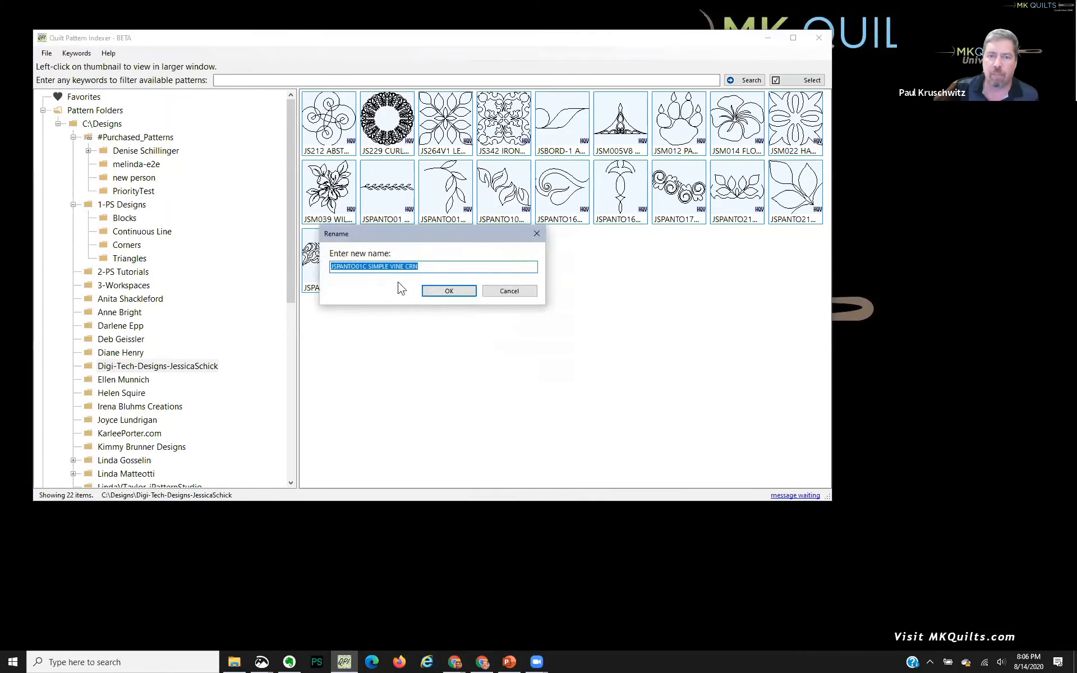
pyautogui.moveTo(367, 265); pyautogui.dragTo(295, 256)
pyautogui.press('Delete')
pyautogui.press('Delete')
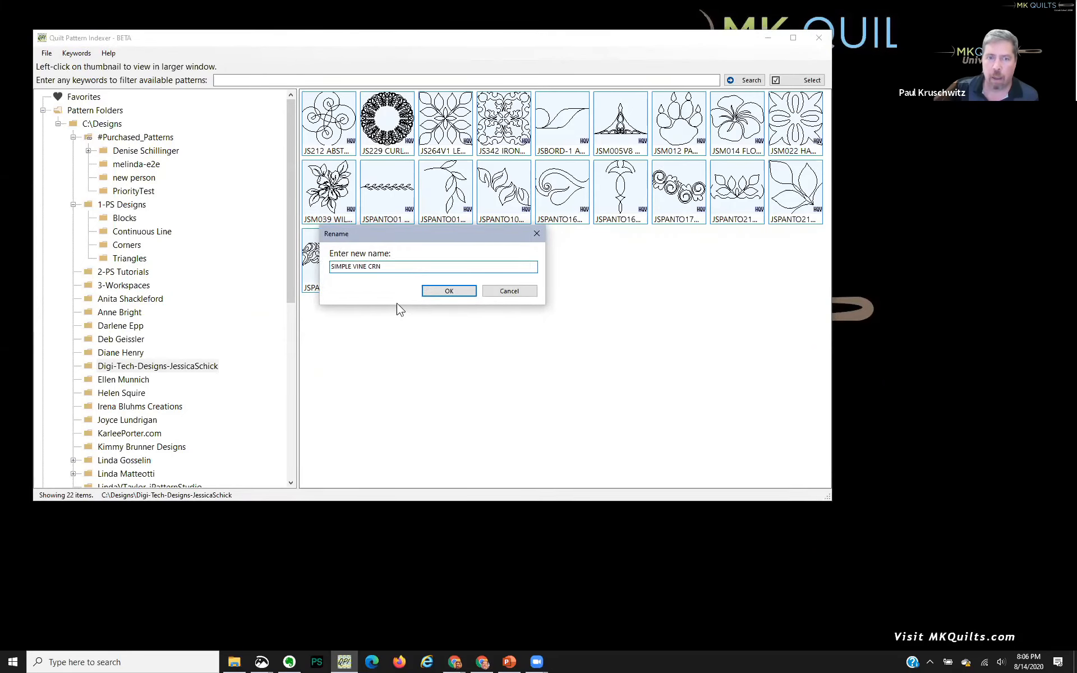
pyautogui.click(449, 291)
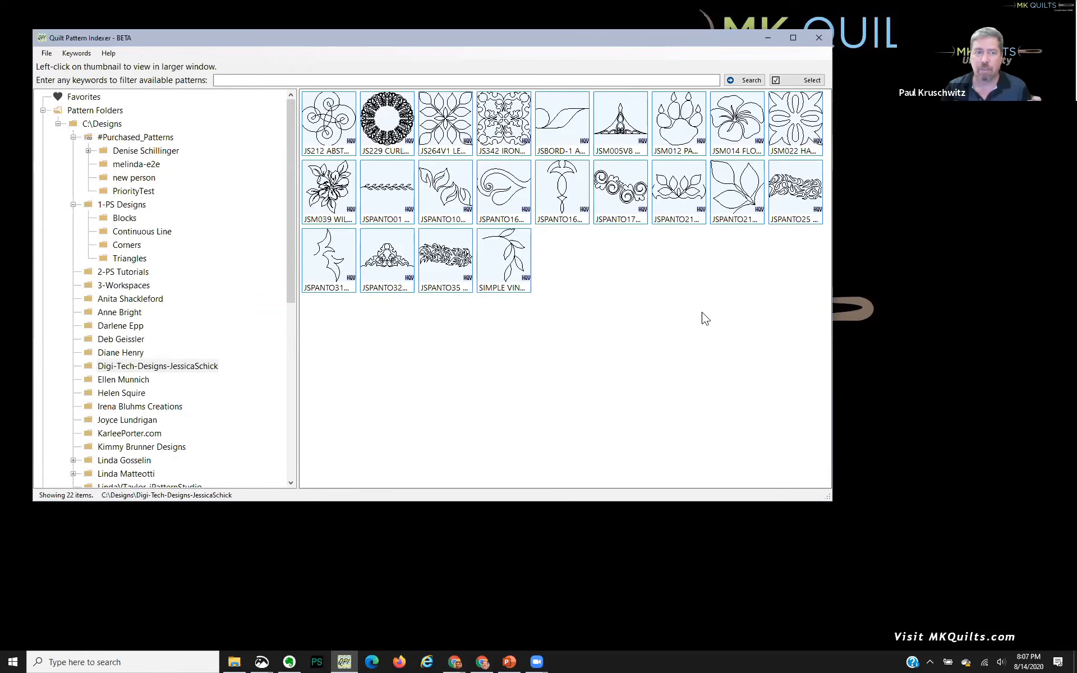
# Preview the SIMPLE VINE CRN pattern and check its full set of keywords
pyautogui.click(193, 366)
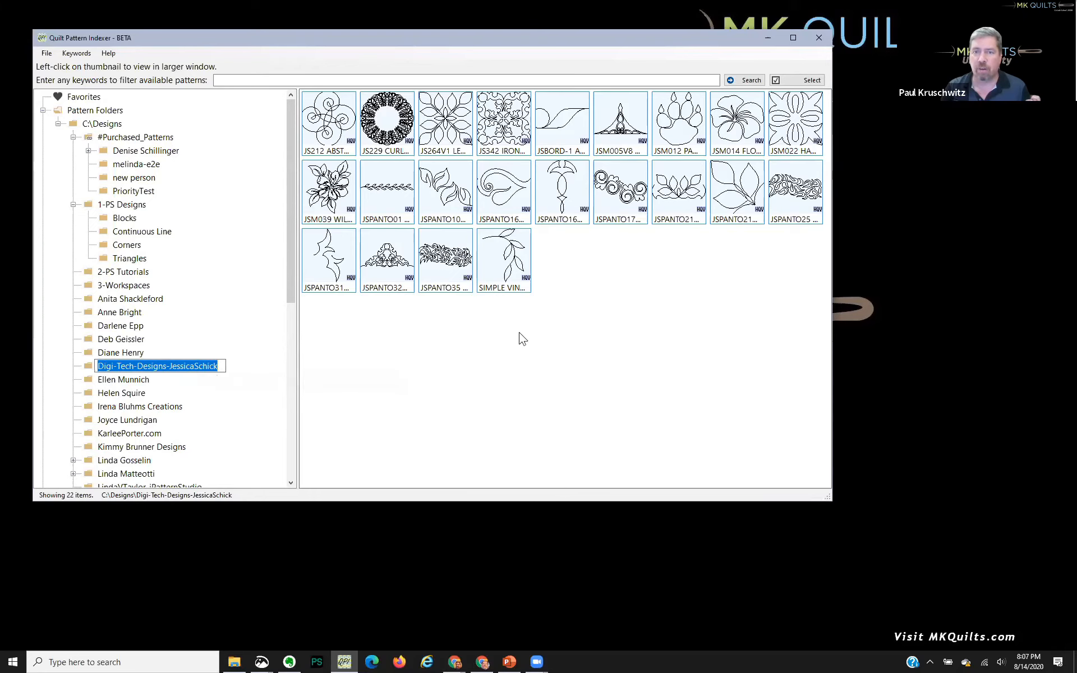
pyautogui.click(504, 257)
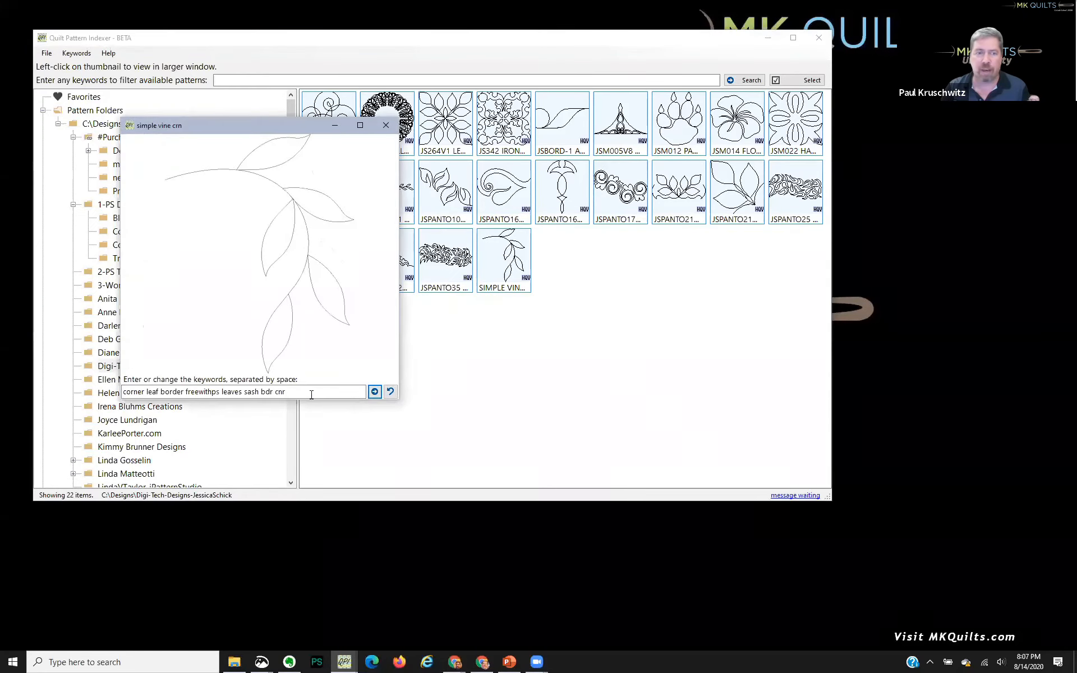
pyautogui.moveTo(287, 392); pyautogui.dragTo(121, 395)
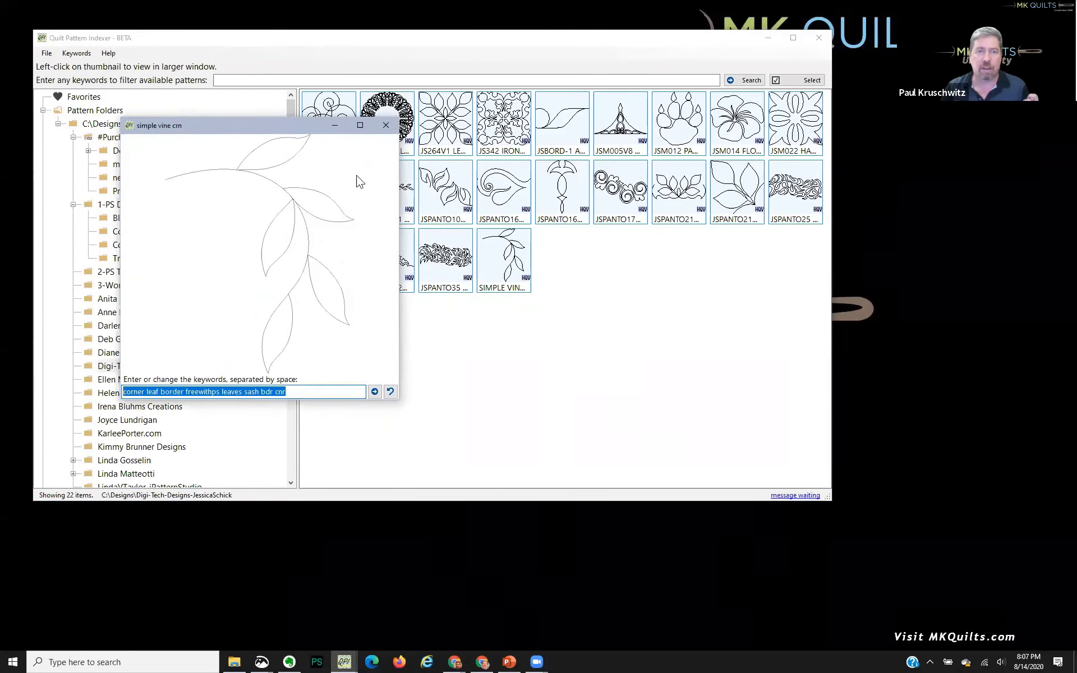
# Rotate the SIMPLE VINE CRN preview clockwise, close it and regenerate the pattern's thumbnail
pyautogui.rightClick(287, 206)
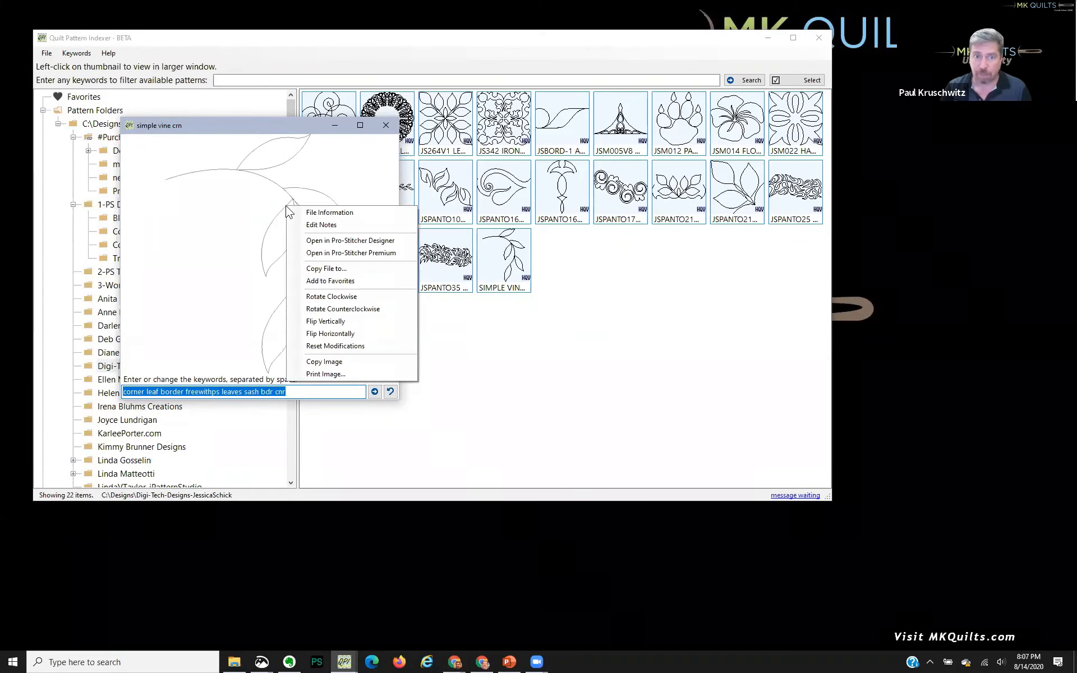
pyautogui.click(343, 297)
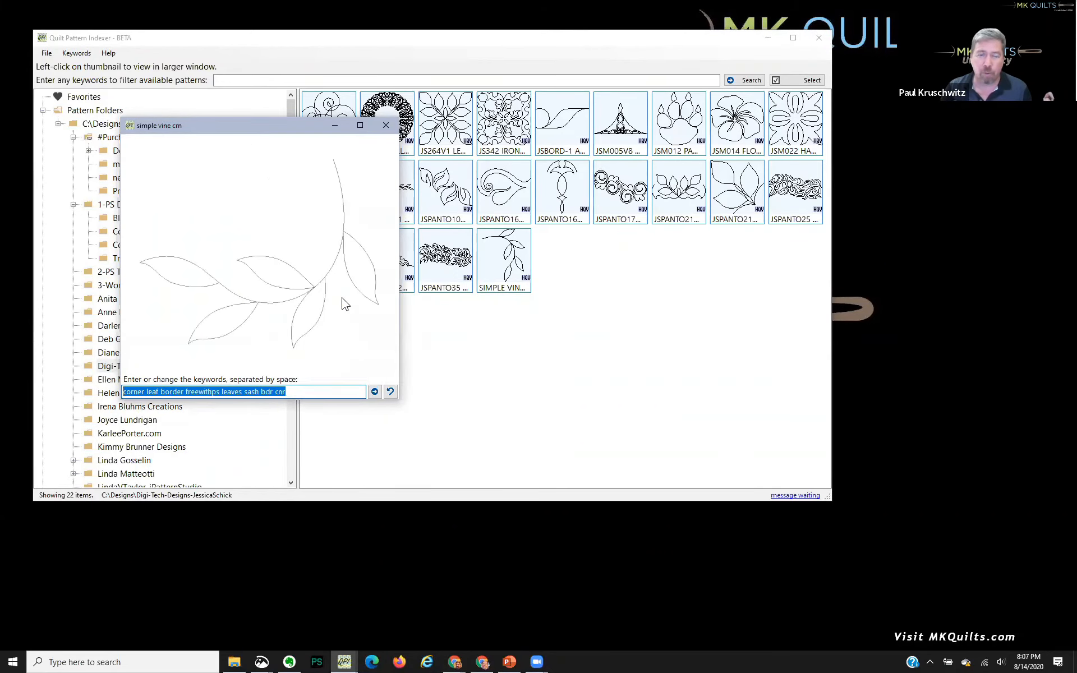
pyautogui.click(386, 125)
pyautogui.click(298, 280)
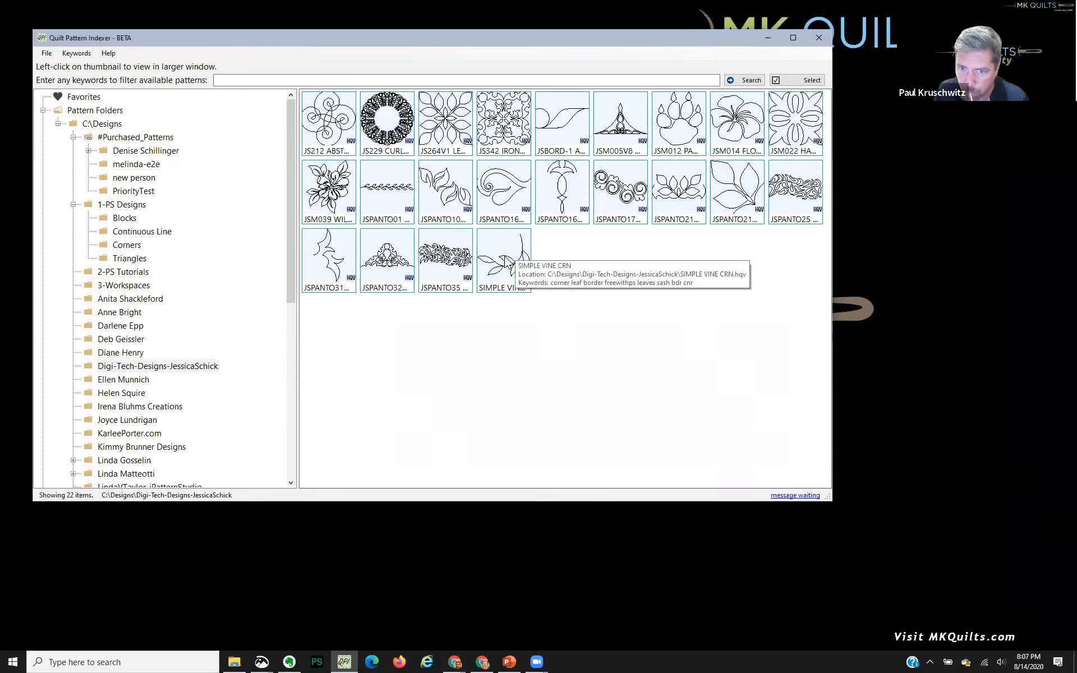
pyautogui.rightClick(506, 261)
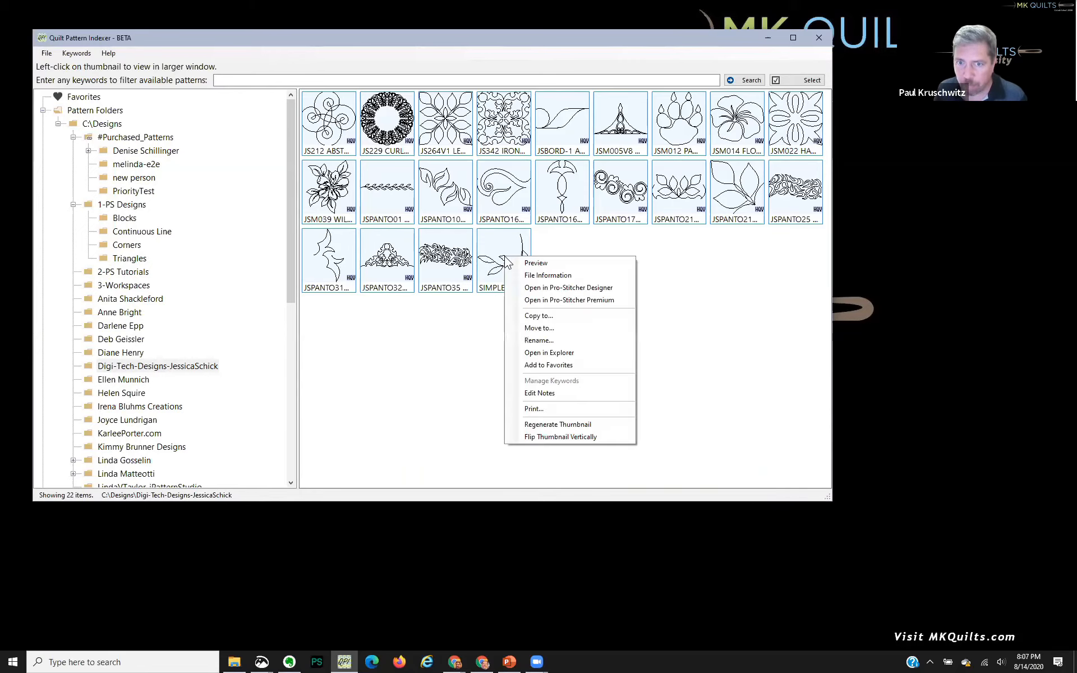
pyautogui.click(551, 424)
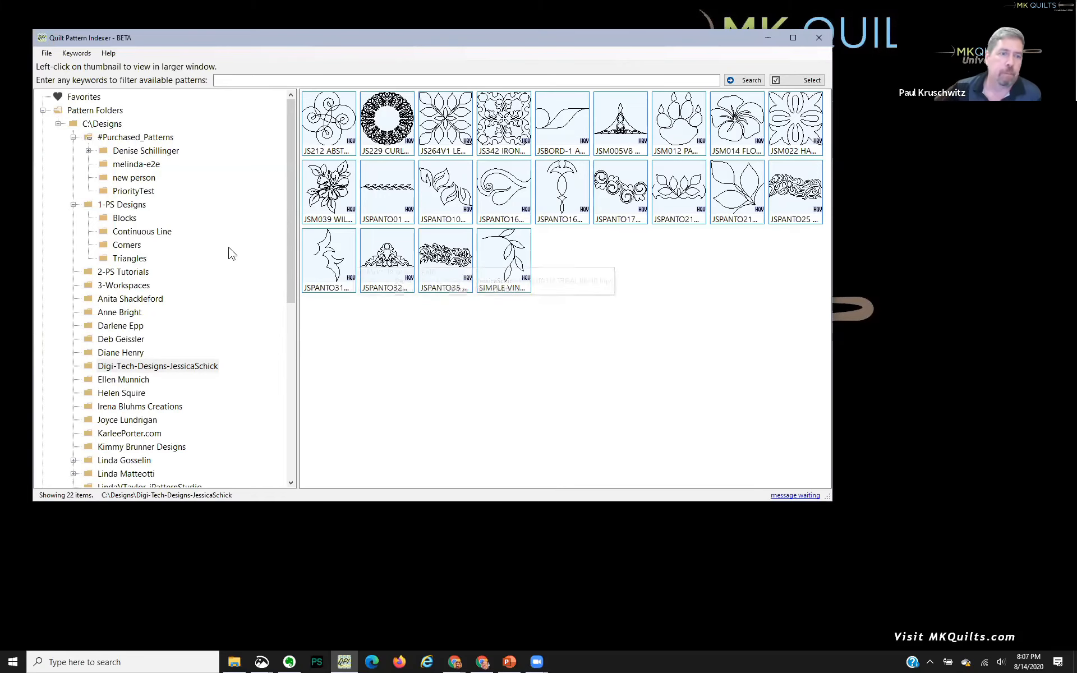
# Collapse the Recent Searches branch and expand the Keywords branch of the folder tree
pyautogui.scroll(-7, 233, 260)
pyautogui.scroll(-1, 233, 259)
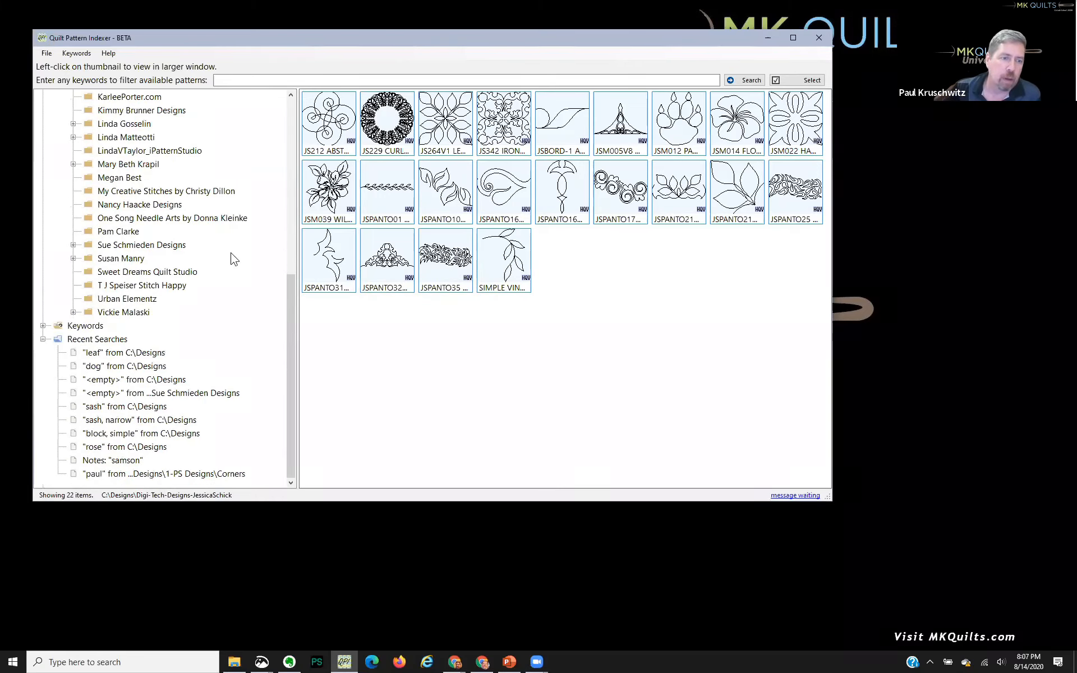
pyautogui.click(43, 338)
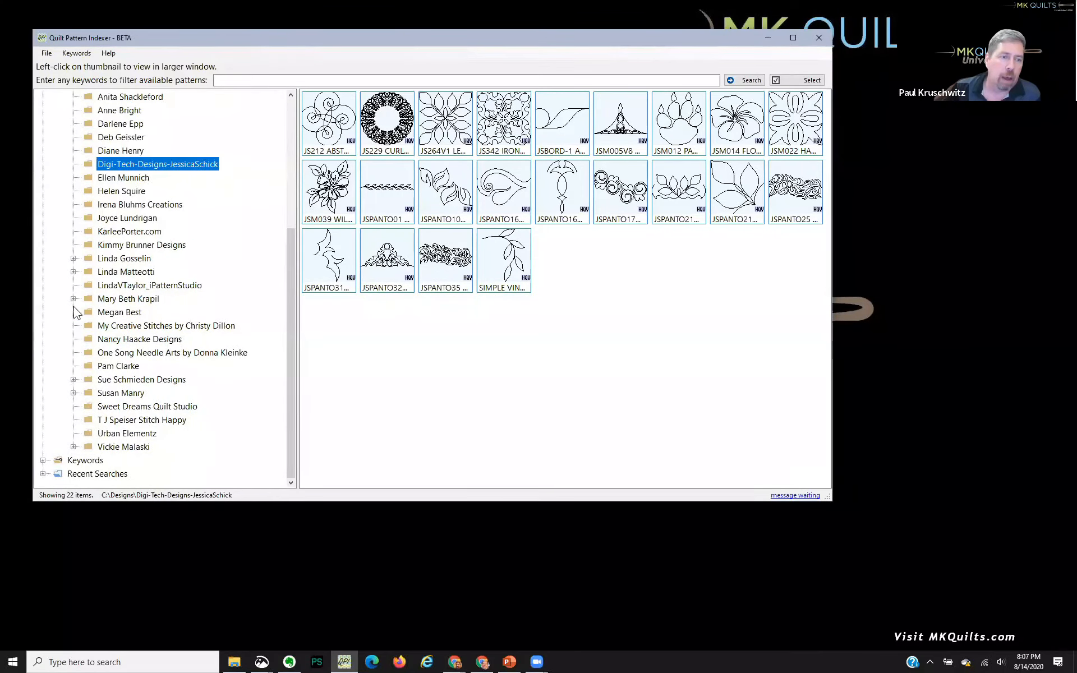
pyautogui.click(44, 461)
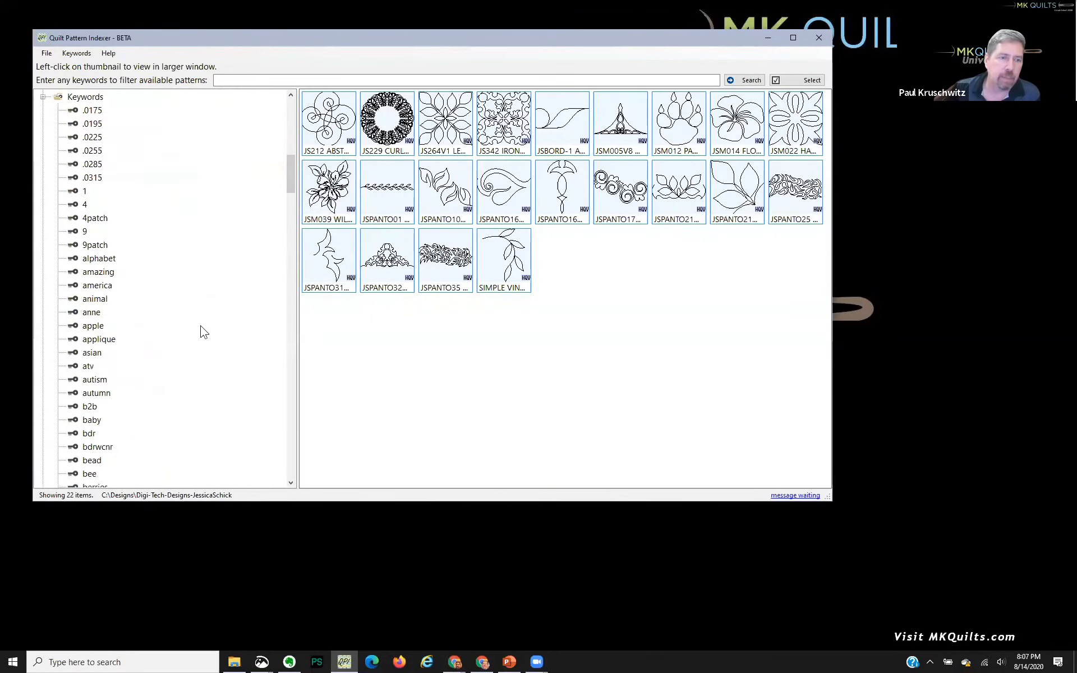
# Browse the patterns tagged with the keywords america, applique, b2b, bdrwcnr and braid
pyautogui.click(98, 287)
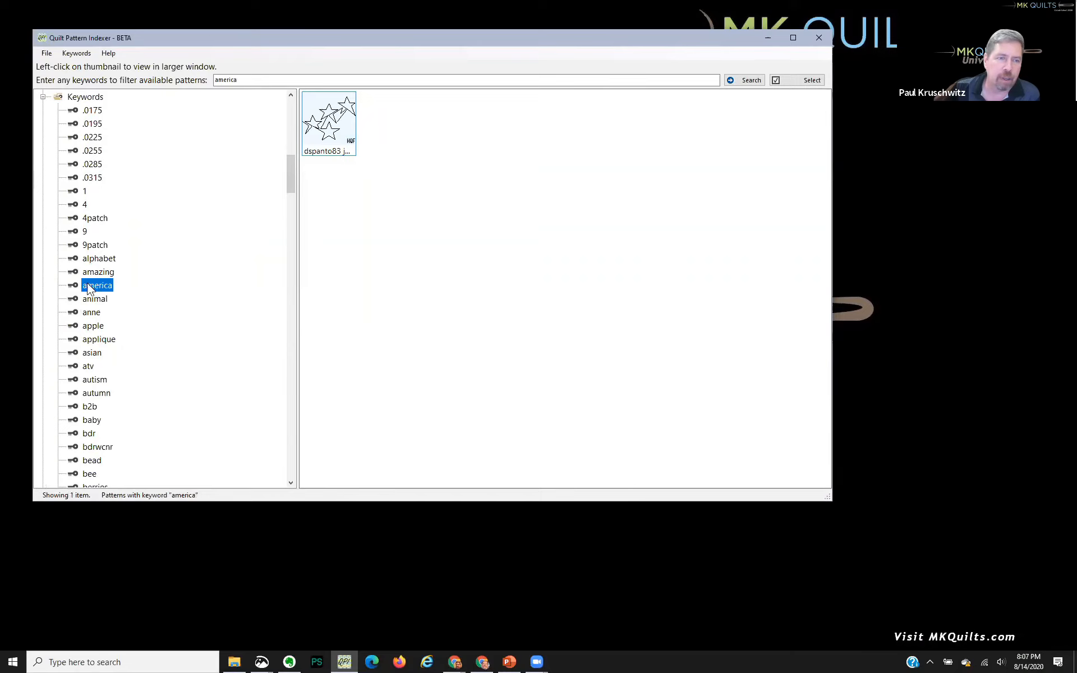
pyautogui.rightClick(87, 285)
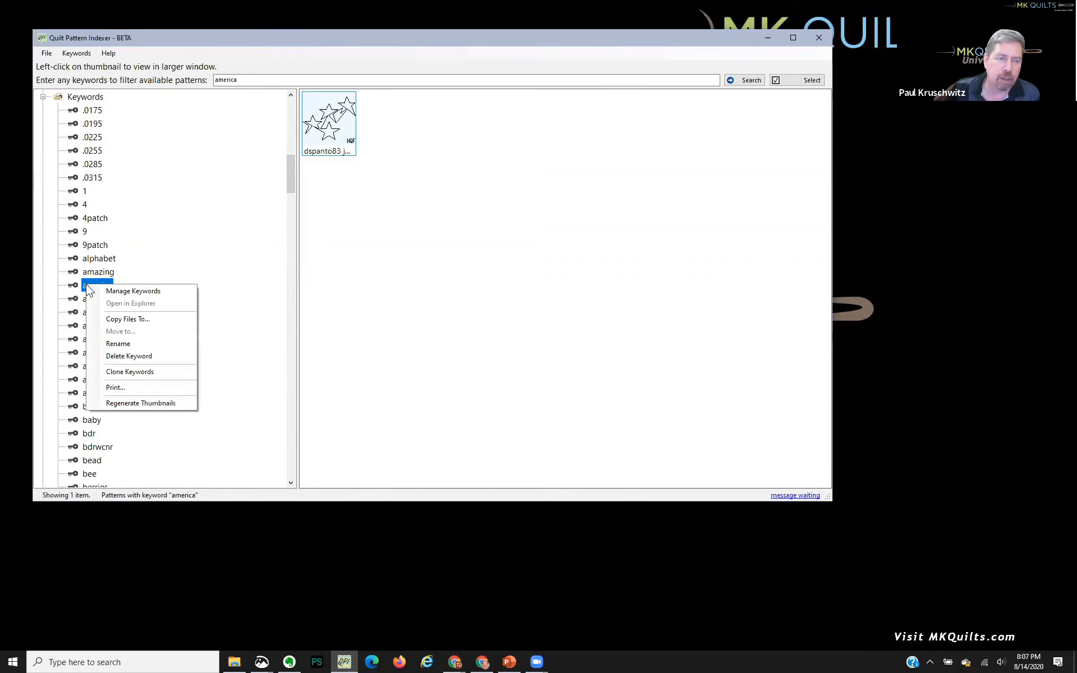
pyautogui.click(156, 242)
pyautogui.click(109, 343)
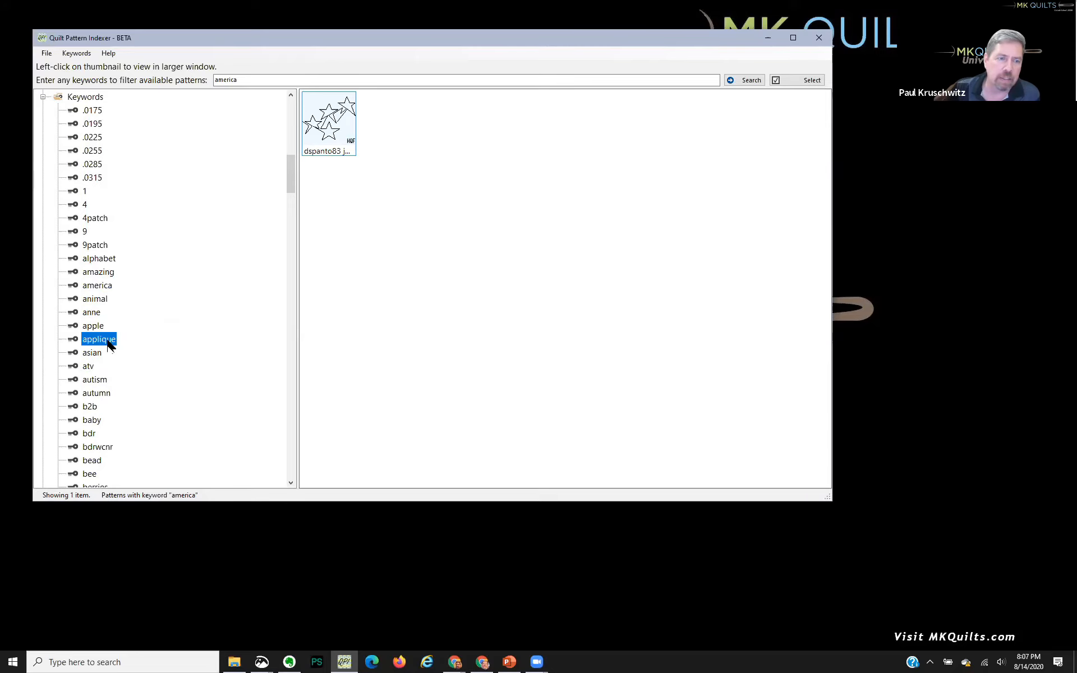
pyautogui.click(96, 406)
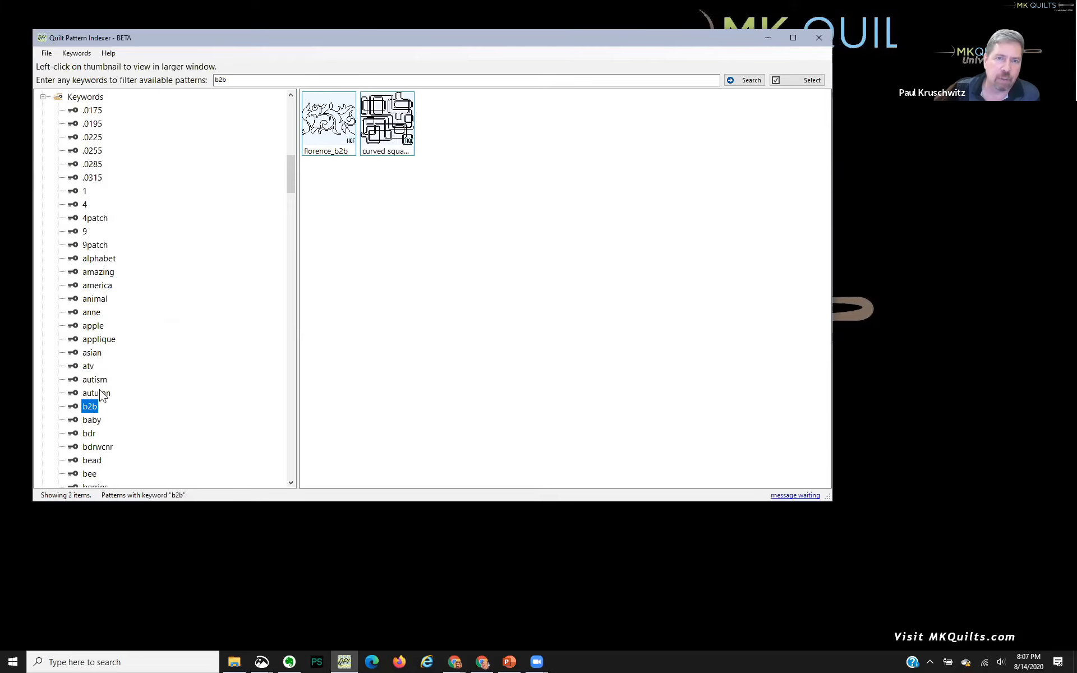
pyautogui.click(96, 447)
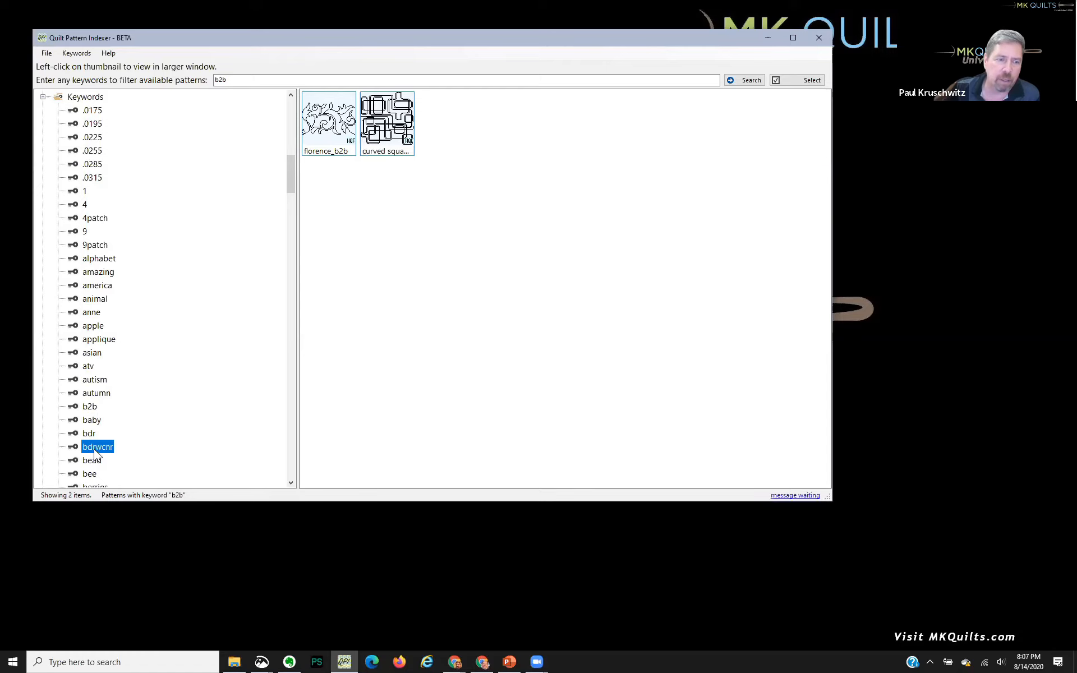
pyautogui.scroll(-6, 124, 371)
pyautogui.click(92, 352)
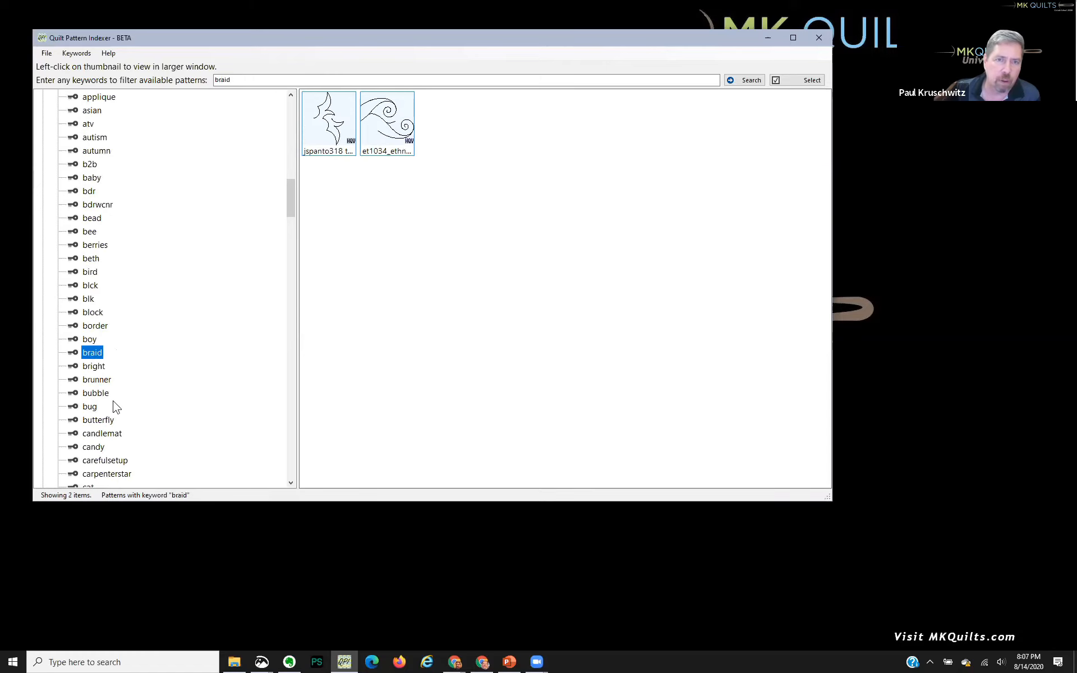
# List the patterns tagged with the keyword butterfly and bring up the actions available for that keyword
pyautogui.click(104, 421)
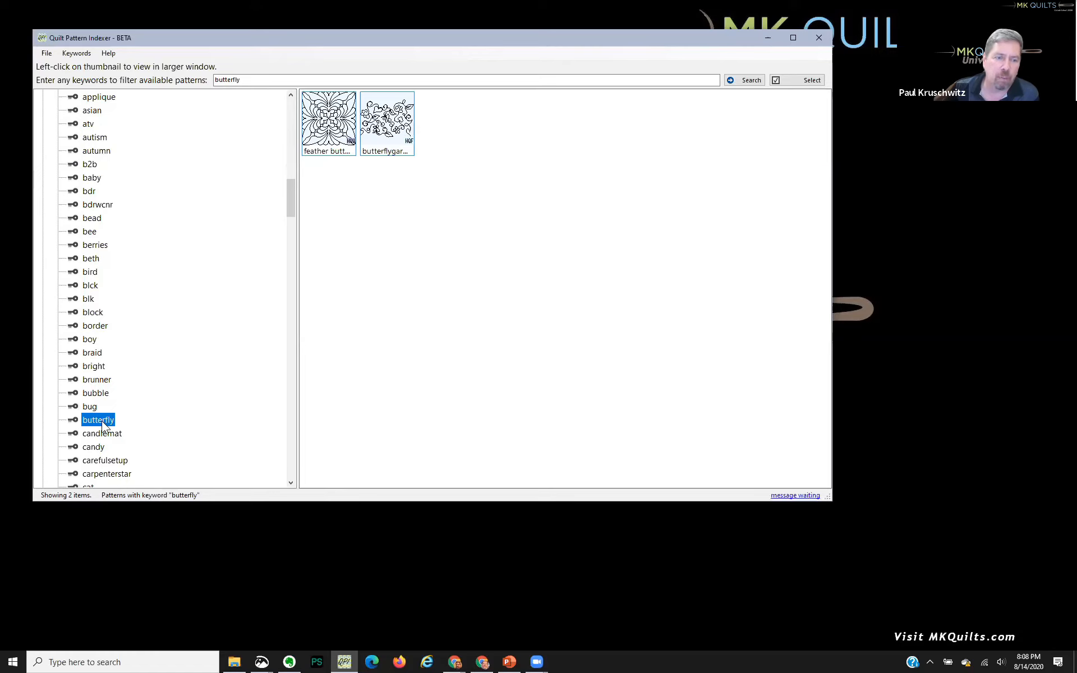
pyautogui.rightClick(102, 423)
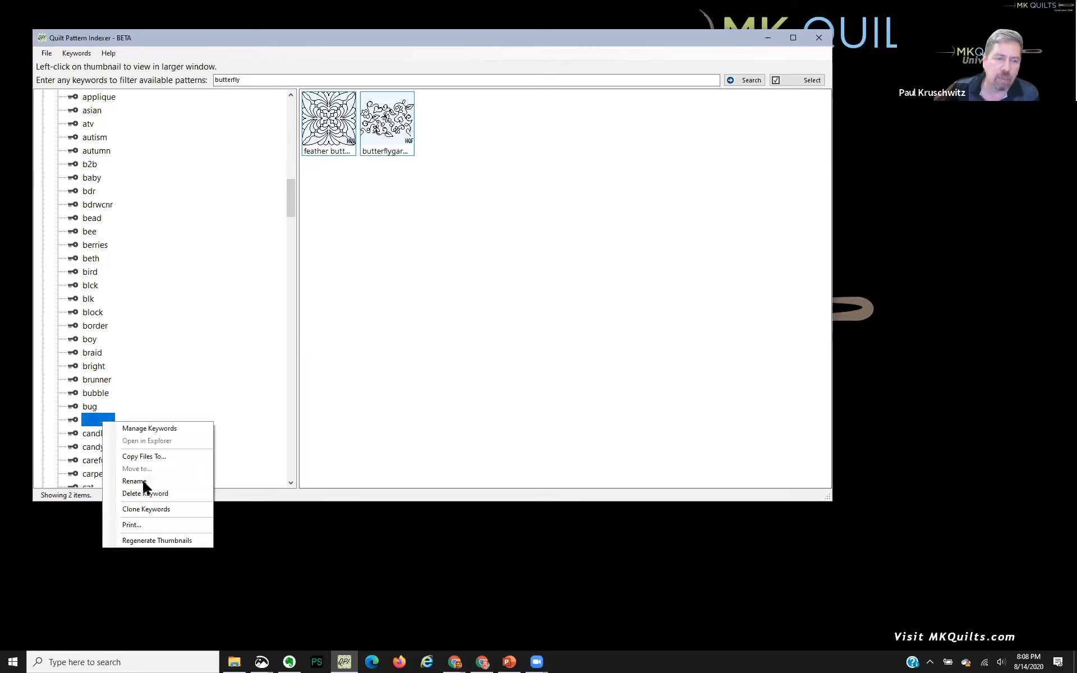